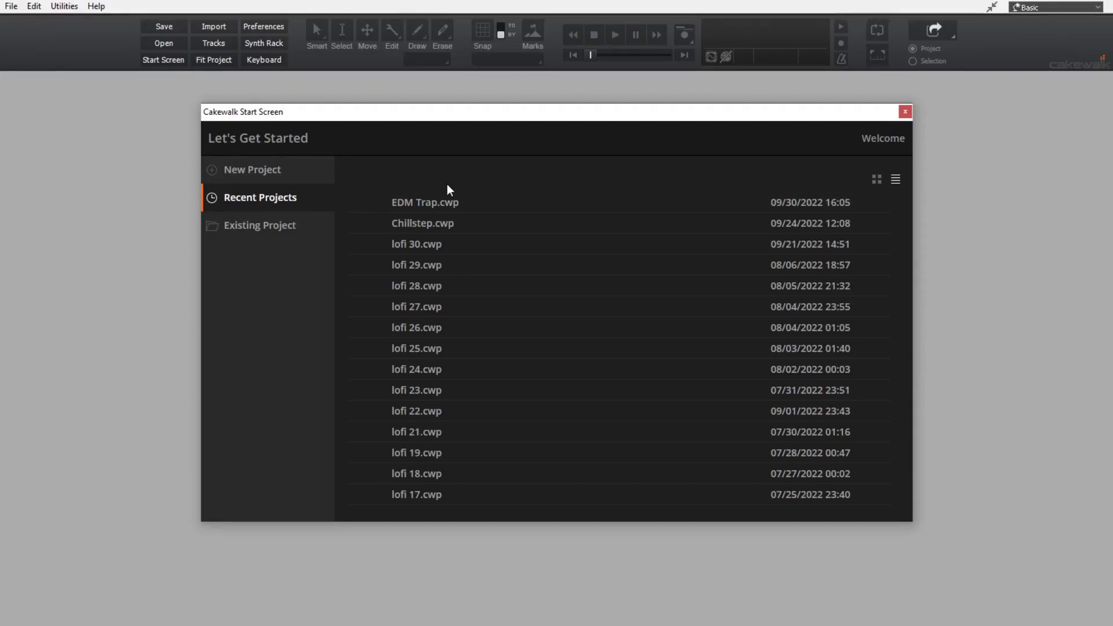
Step: Look through the new-project templates and create a project from the Empty Project template
{"action": "left_click", "coordinate": [11, 6]}
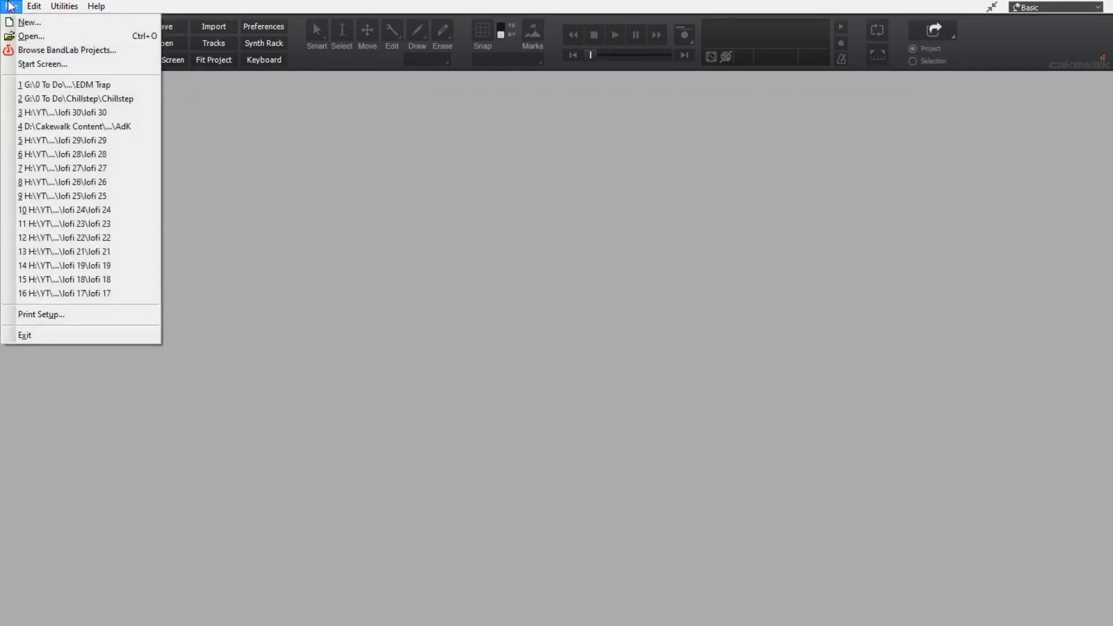
{"action": "left_click", "coordinate": [104, 63]}
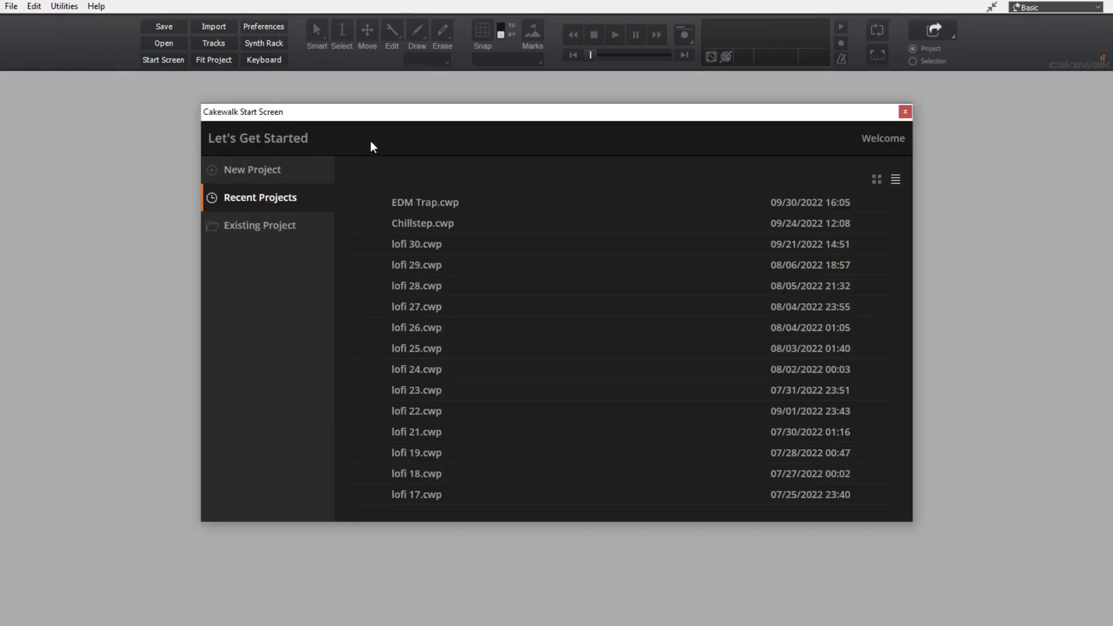
{"action": "left_click", "coordinate": [281, 171]}
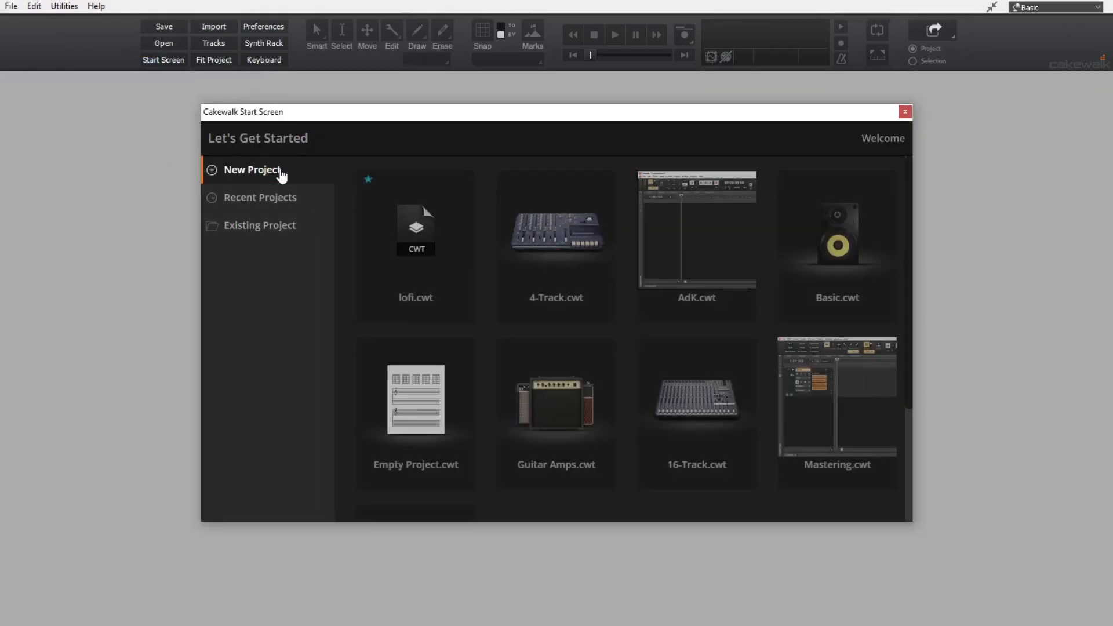
{"action": "scroll", "coordinate": [490, 413], "scroll_direction": "down", "scroll_amount": 3}
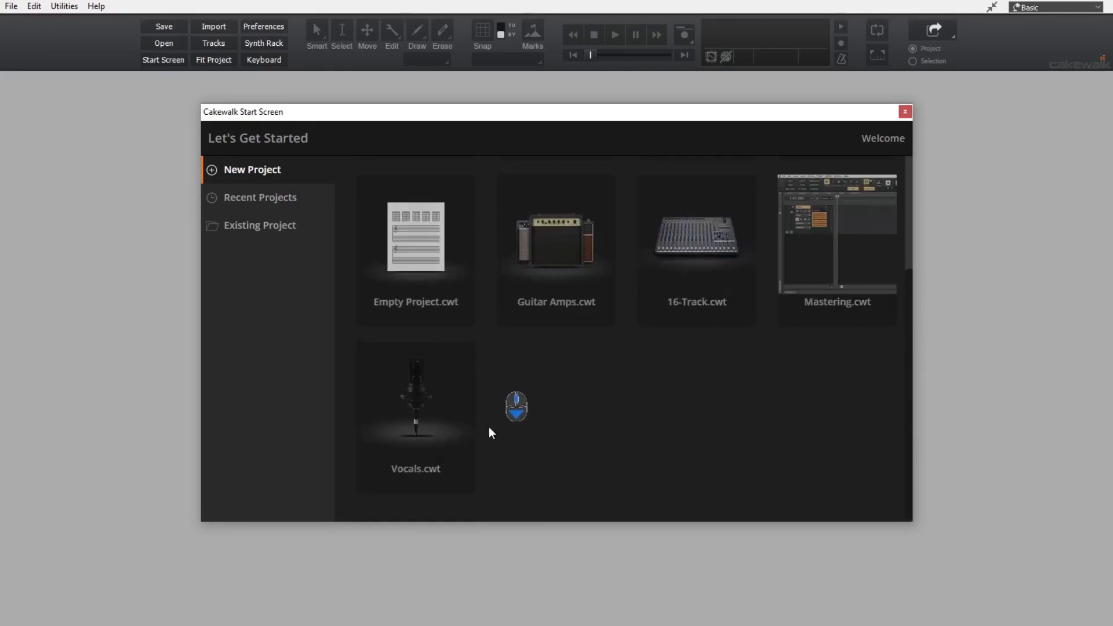
{"action": "scroll", "coordinate": [491, 429], "scroll_direction": "up", "scroll_amount": 3}
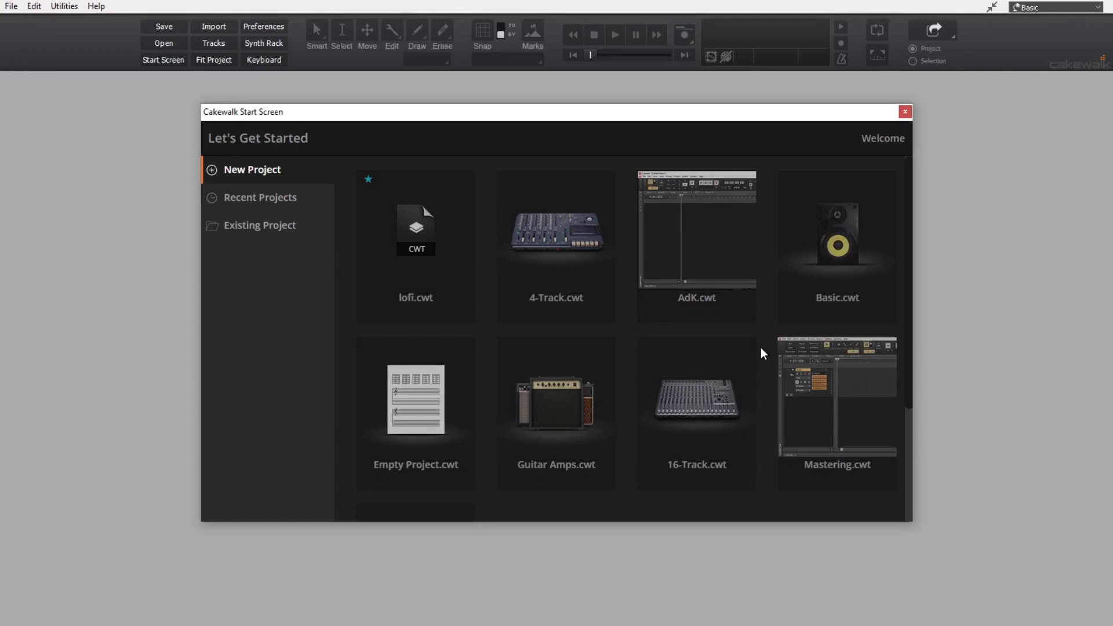
{"action": "scroll", "coordinate": [405, 410], "scroll_direction": "down", "scroll_amount": 3}
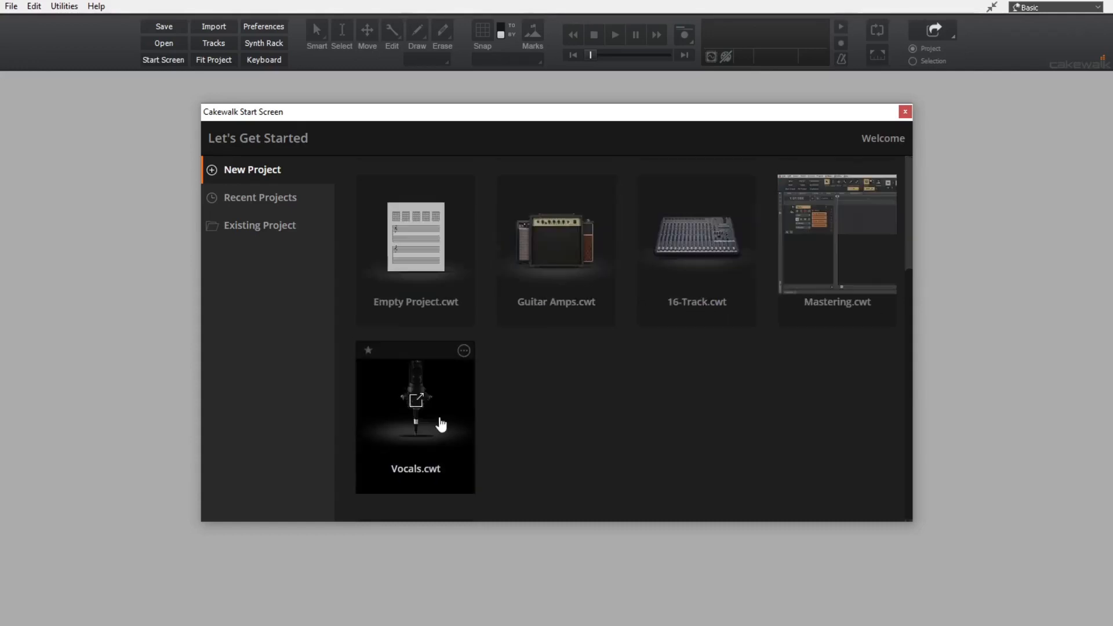
{"action": "scroll", "coordinate": [435, 423], "scroll_direction": "up", "scroll_amount": 3}
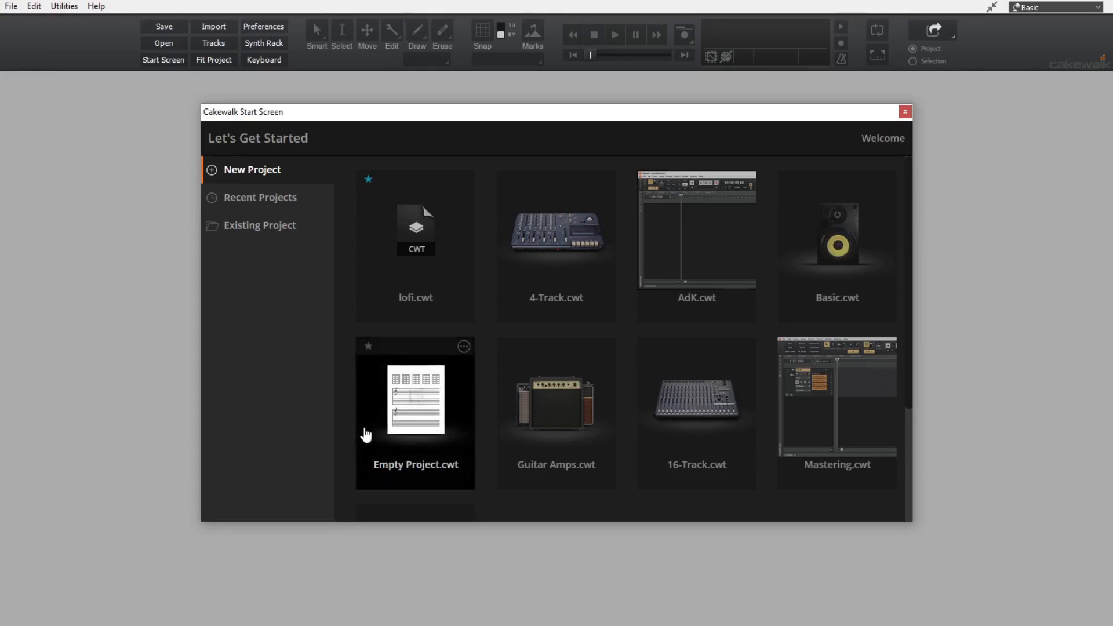
{"action": "left_click", "coordinate": [444, 451]}
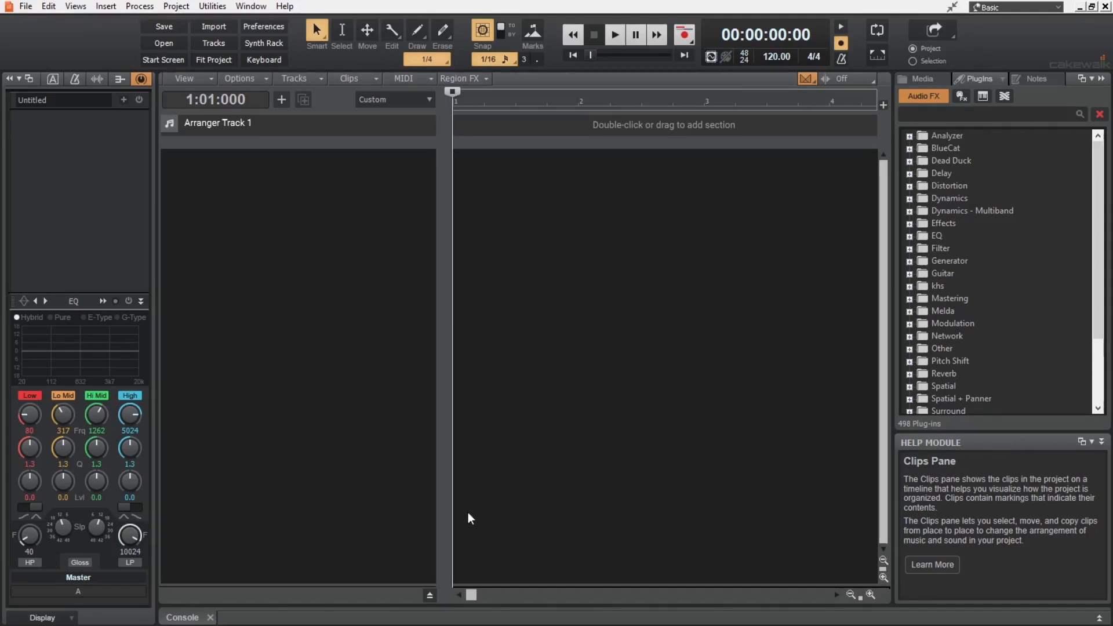
Step: Switch to the Advanced workspace and hide the Help Module
{"action": "left_click", "coordinate": [1023, 9]}
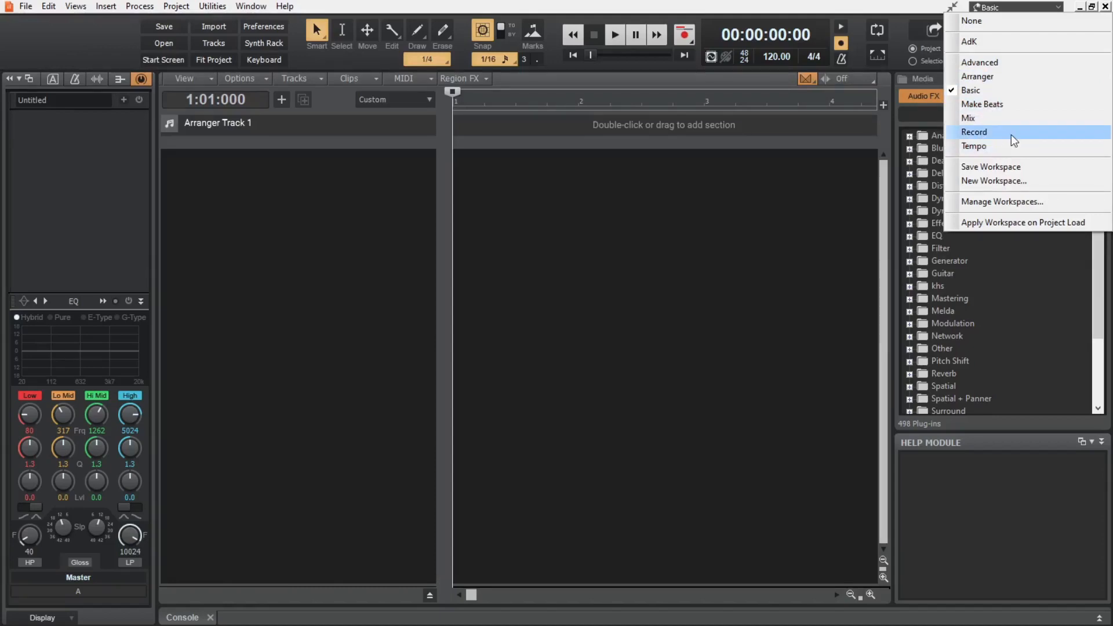
{"action": "left_click", "coordinate": [1011, 62]}
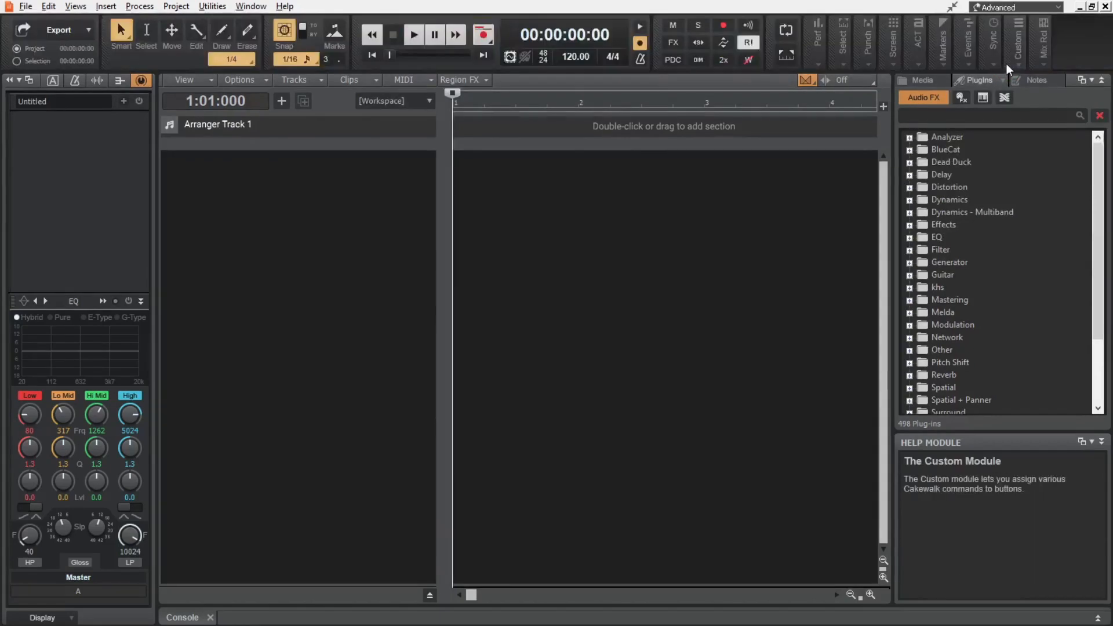
{"action": "left_click_drag", "start_coordinate": [983, 441], "coordinate": [783, 295]}
{"action": "left_click", "coordinate": [808, 278]}
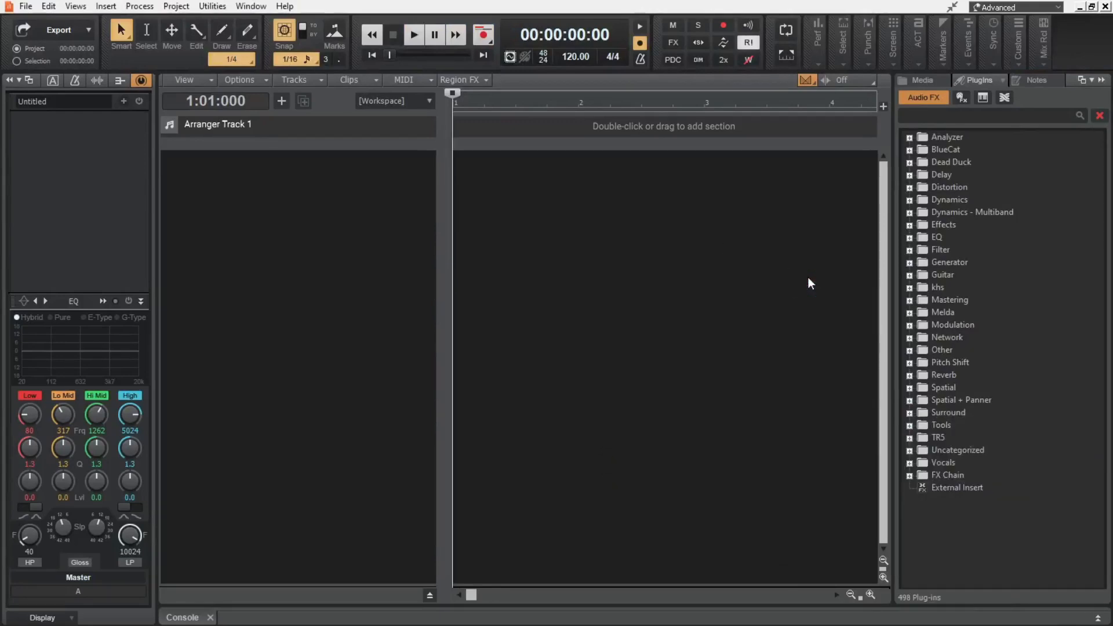
Step: Check that Zero Controllers When Play Stops is enabled in the project's MIDI preferences and accept the settings
{"action": "key", "text": "p"}
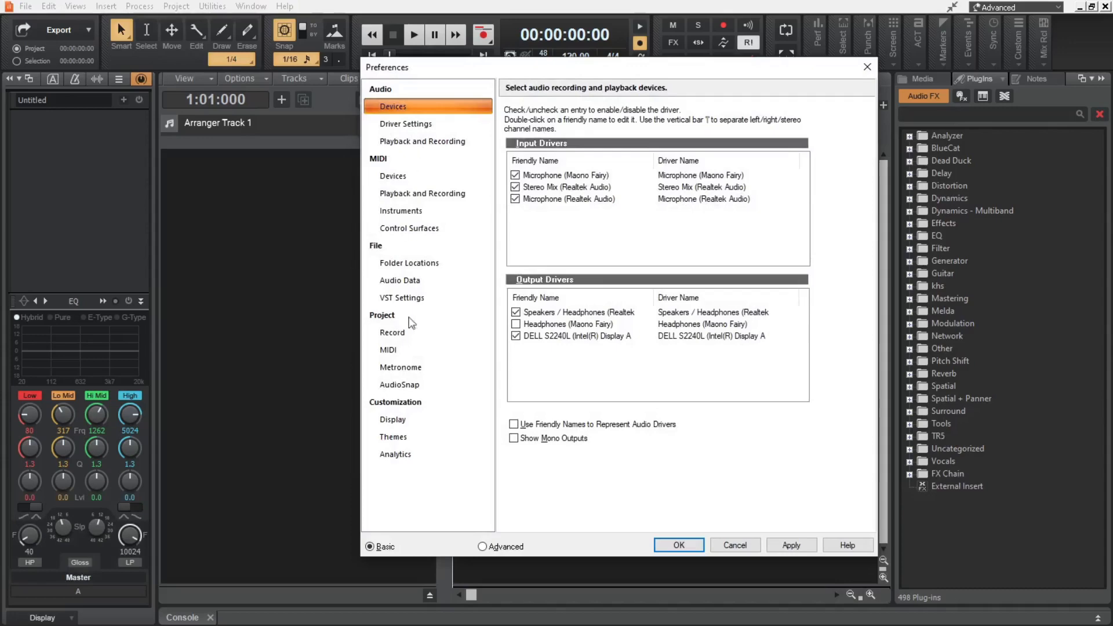
{"action": "left_click", "coordinate": [399, 352]}
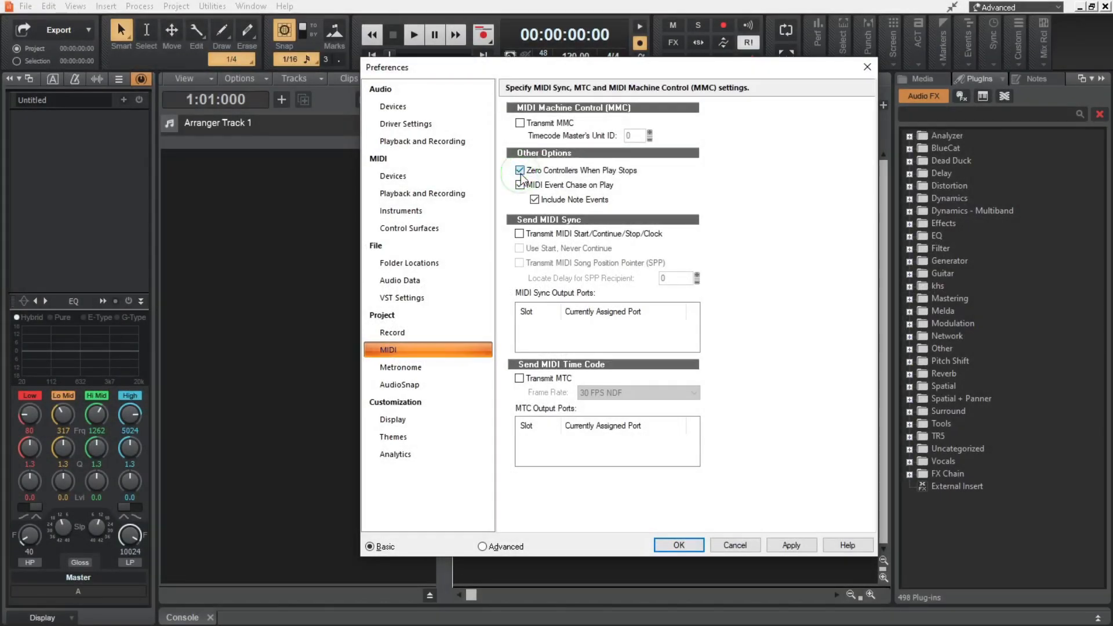
{"action": "left_click", "coordinate": [678, 544]}
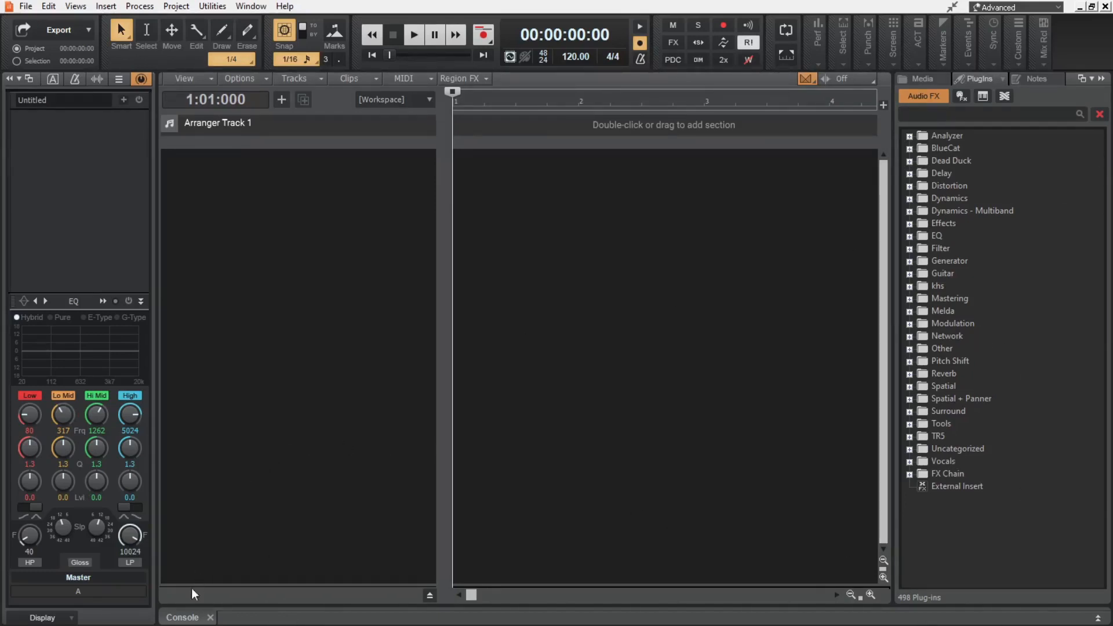
Step: Expand the Console in the MultiDock and extend the Browser over the full window height beside it
{"action": "left_click", "coordinate": [185, 617]}
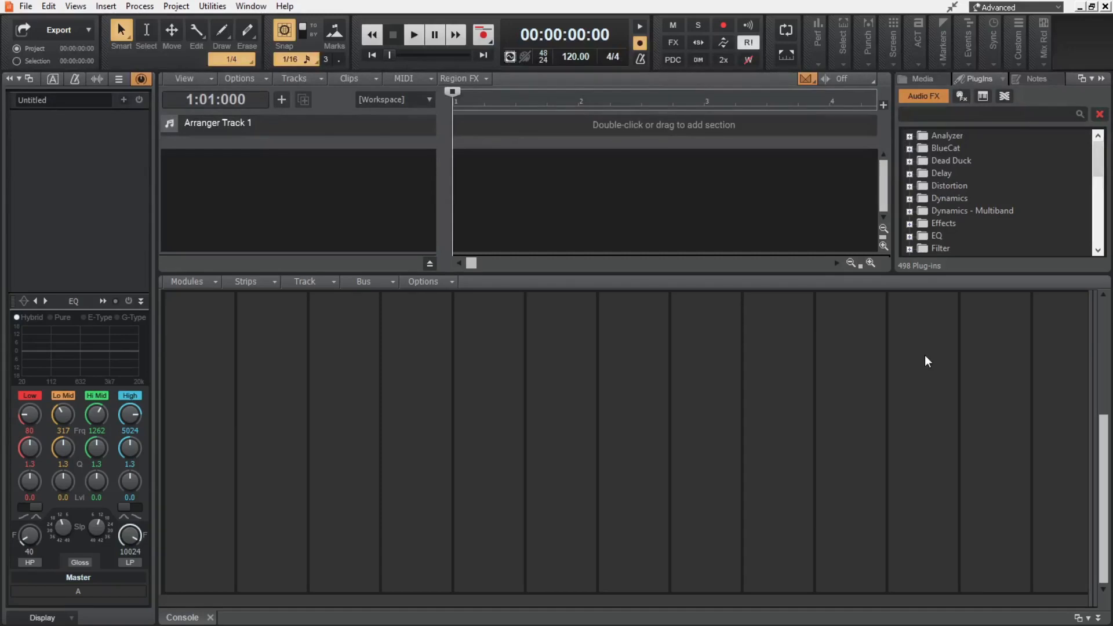
{"action": "key", "text": "shift+d"}
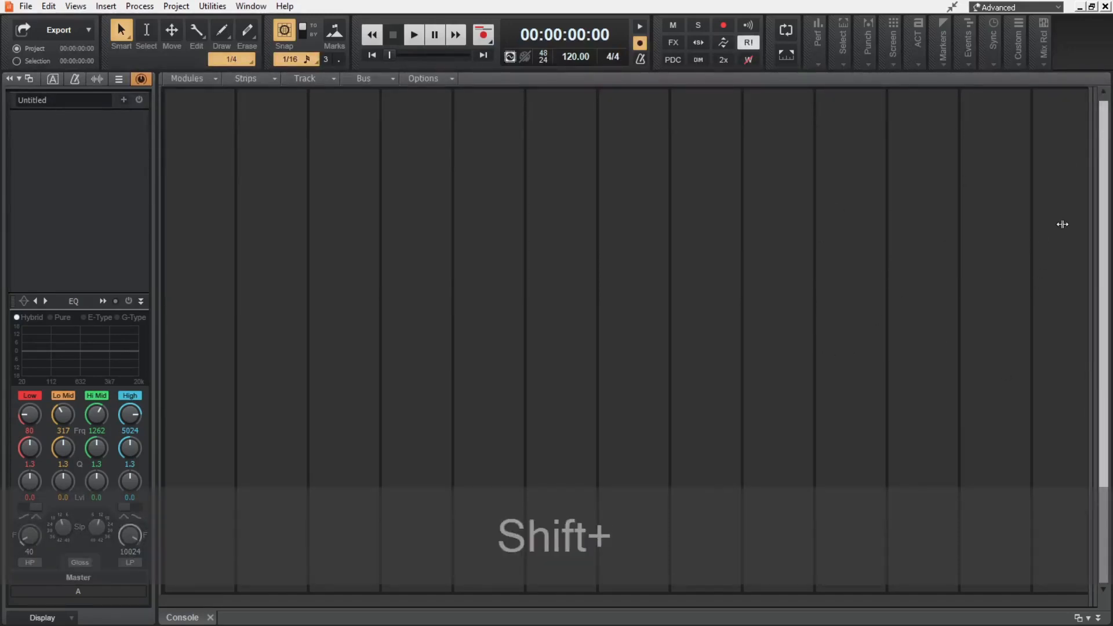
{"action": "key", "text": "shift+d"}
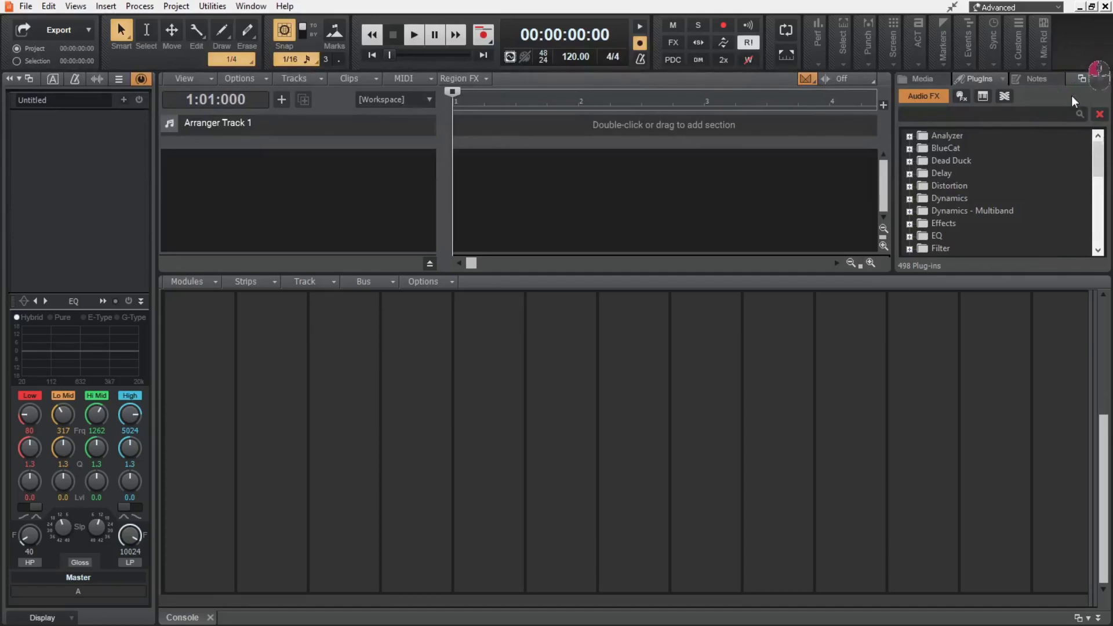
{"action": "left_click_drag", "start_coordinate": [1071, 95], "coordinate": [1076, 266]}
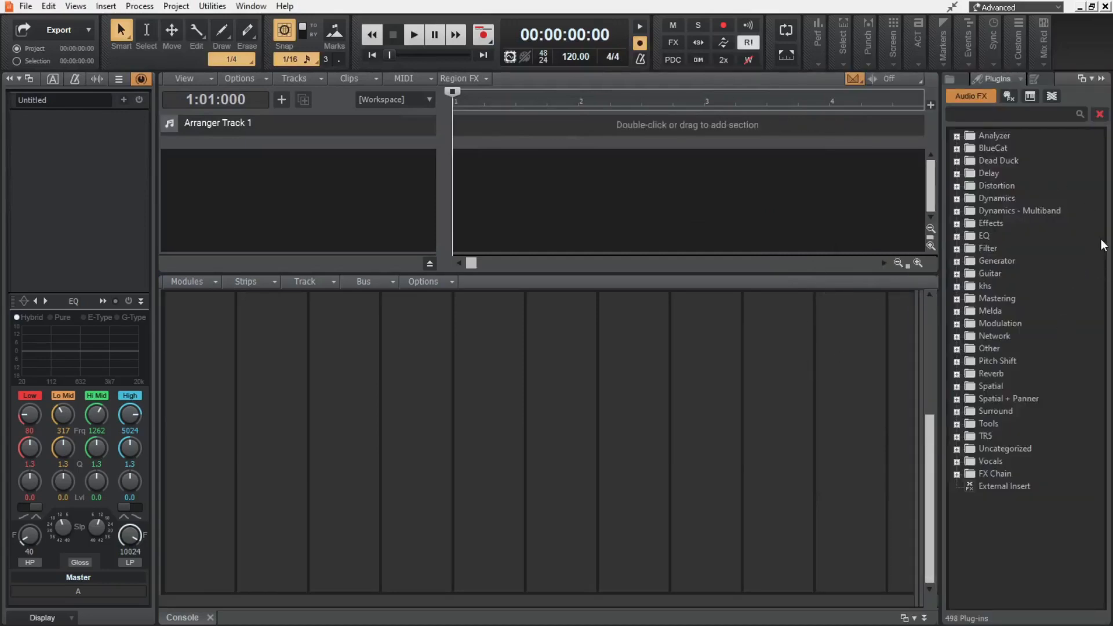
Step: Hide the Inspector and Browser, maximize the Console, and show both side areas again
{"action": "key", "text": "i"}
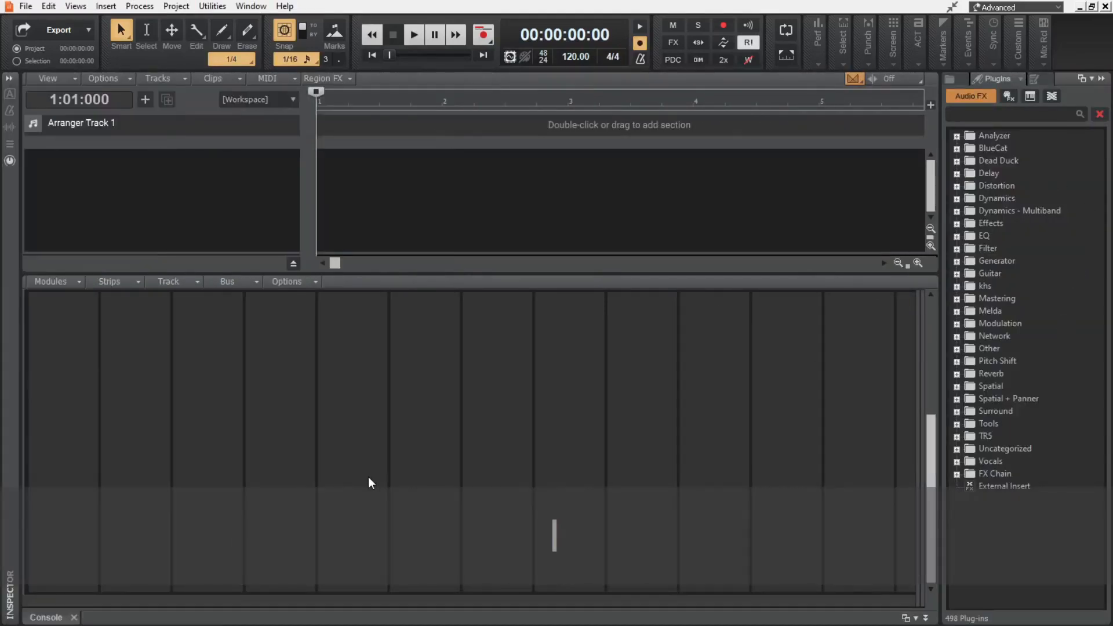
{"action": "key", "text": "b"}
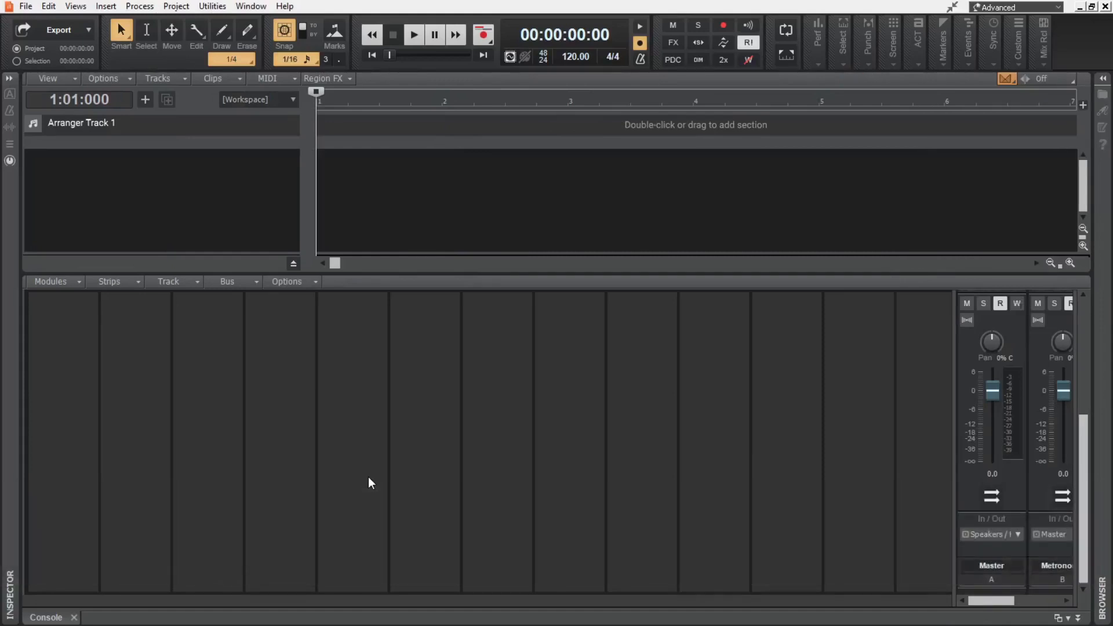
{"action": "key", "text": "shift+d"}
{"action": "key", "text": "i"}
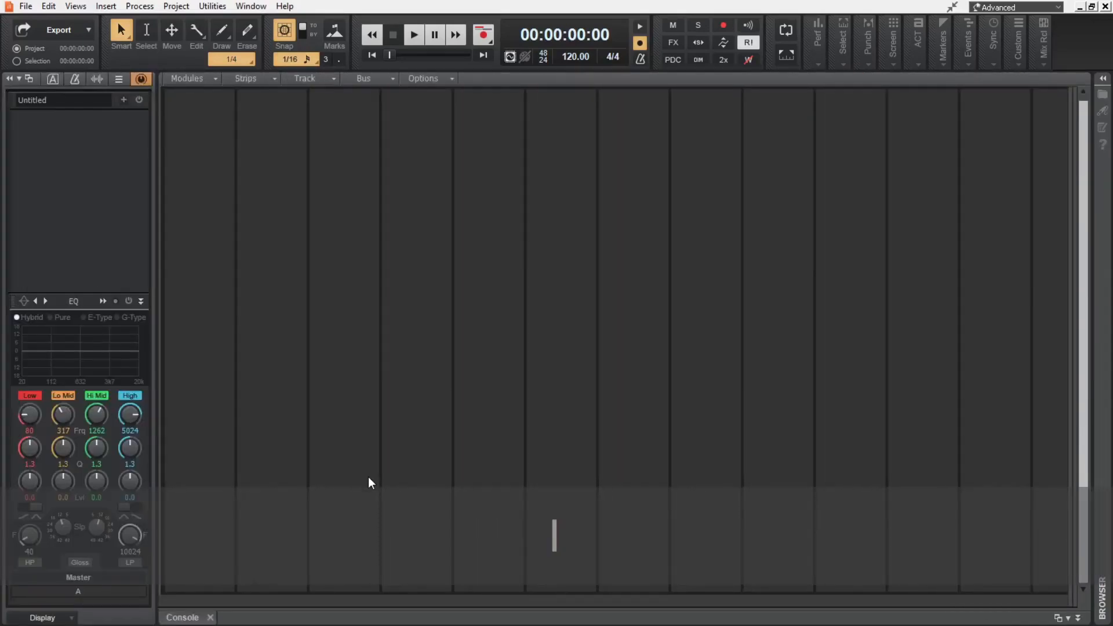
{"action": "key", "text": "b"}
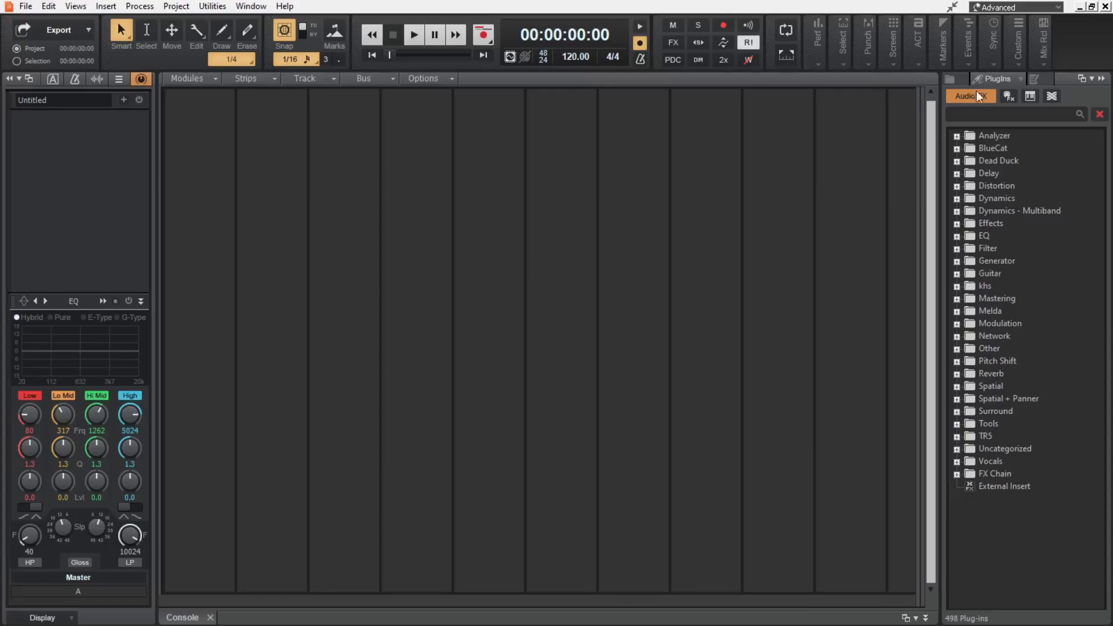
Step: Browse the media files to the Sample Packs folder on the Softs (D:) drive and save it as a content location preset
{"action": "left_click", "coordinate": [957, 79]}
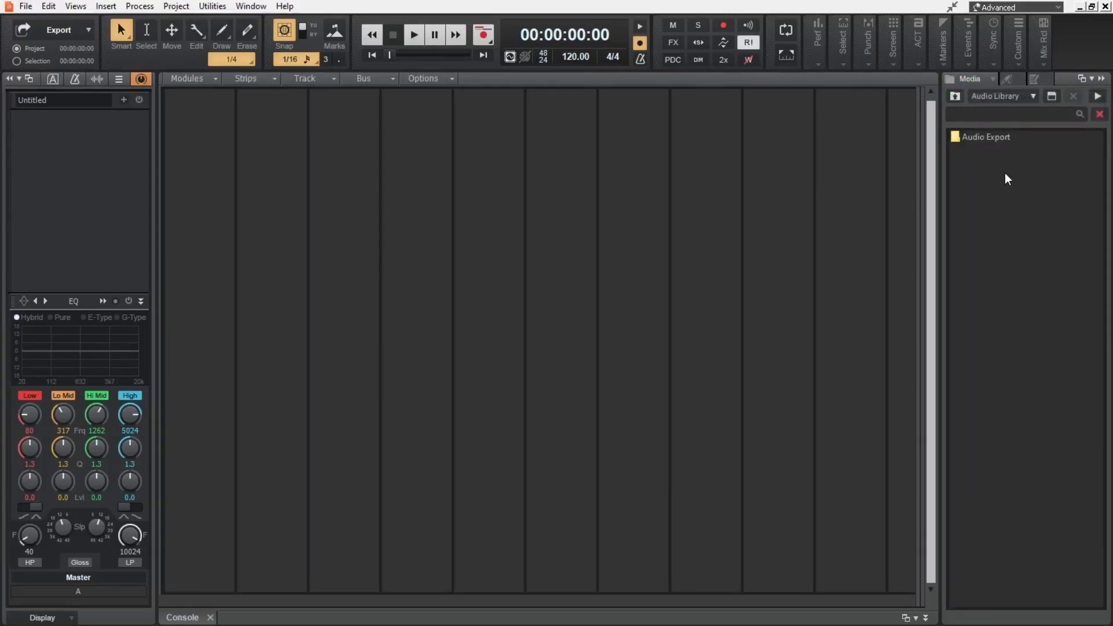
{"action": "left_click", "coordinate": [959, 97]}
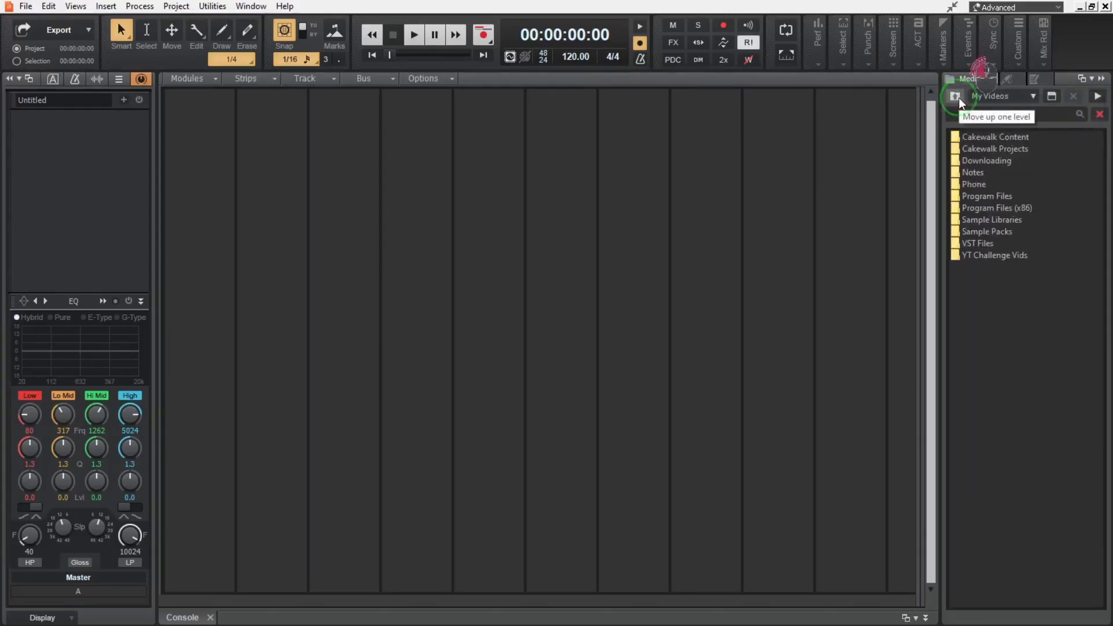
{"action": "left_click", "coordinate": [959, 97]}
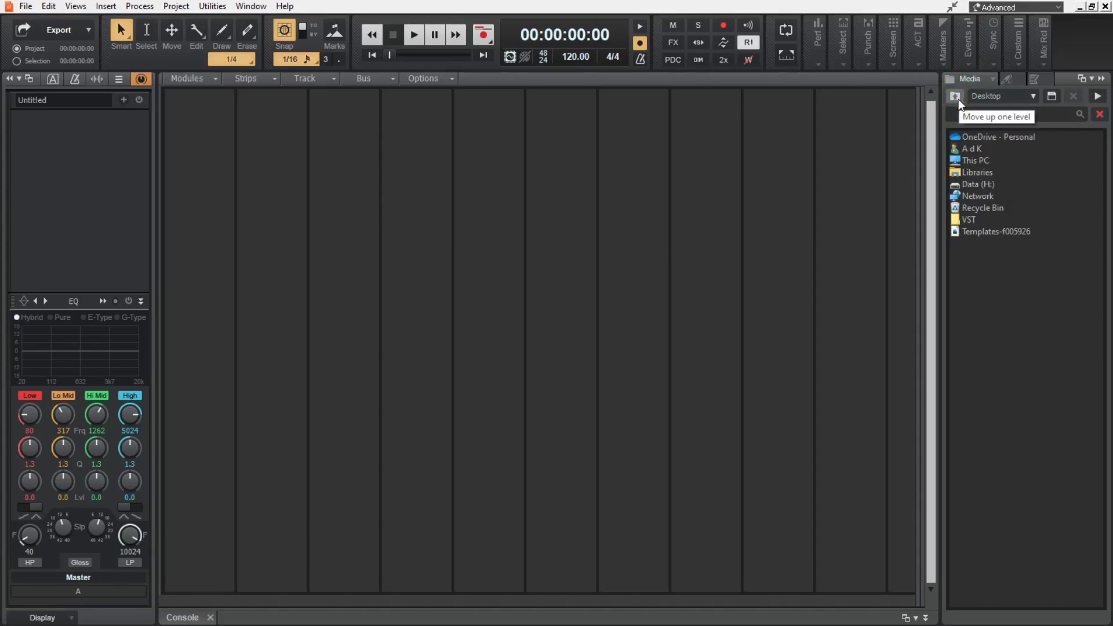
{"action": "double_click", "coordinate": [983, 163]}
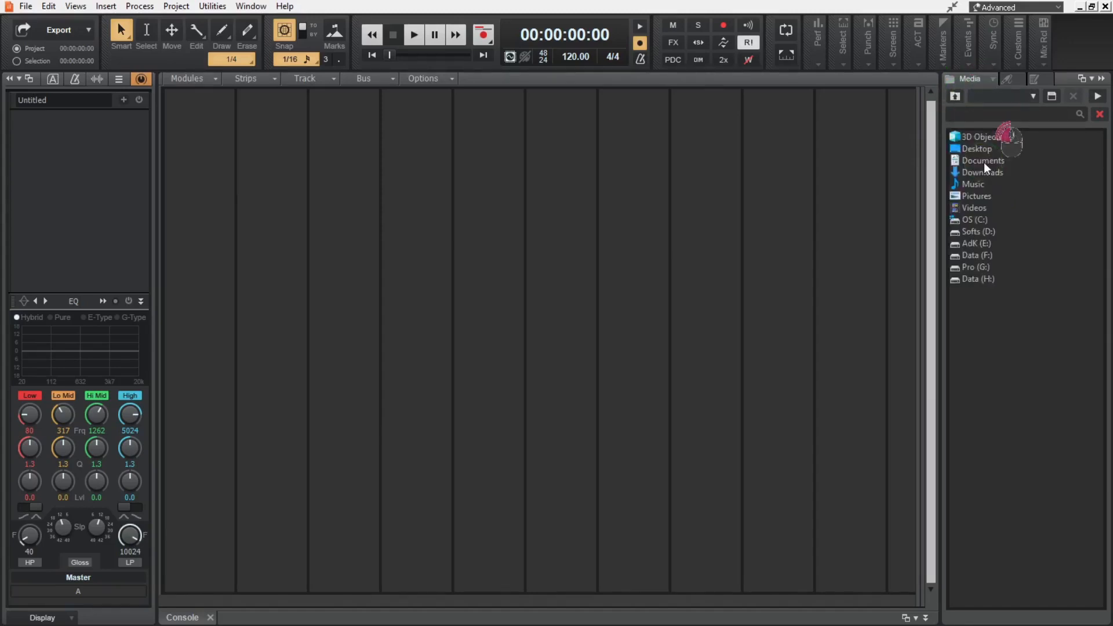
{"action": "left_click", "coordinate": [979, 232]}
{"action": "double_click", "coordinate": [979, 232]}
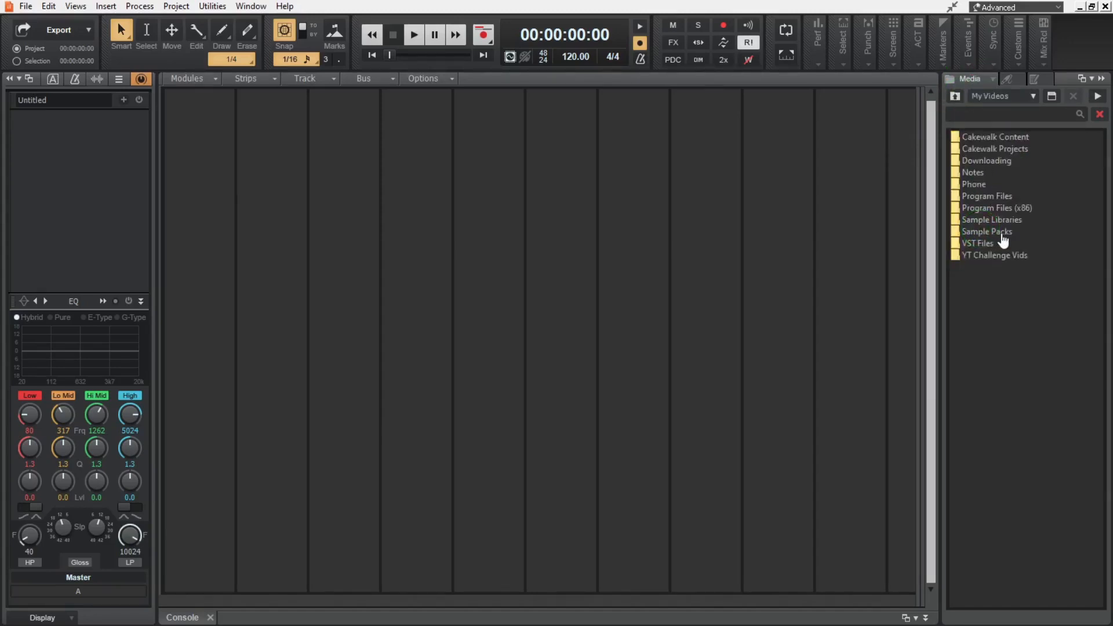
{"action": "double_click", "coordinate": [1000, 234]}
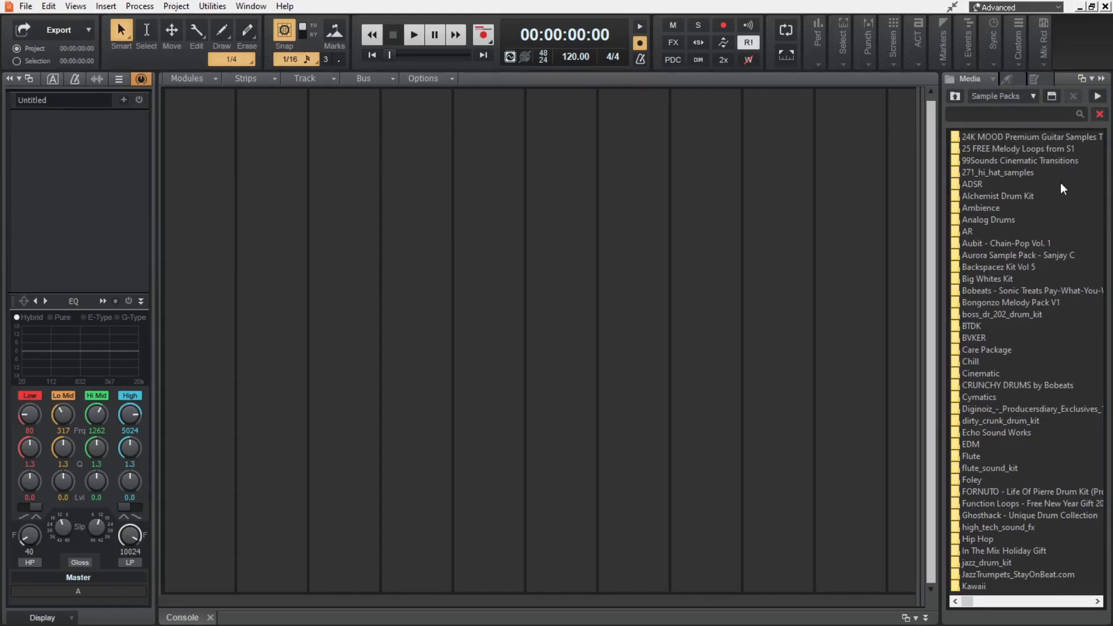
{"action": "left_click", "coordinate": [991, 93]}
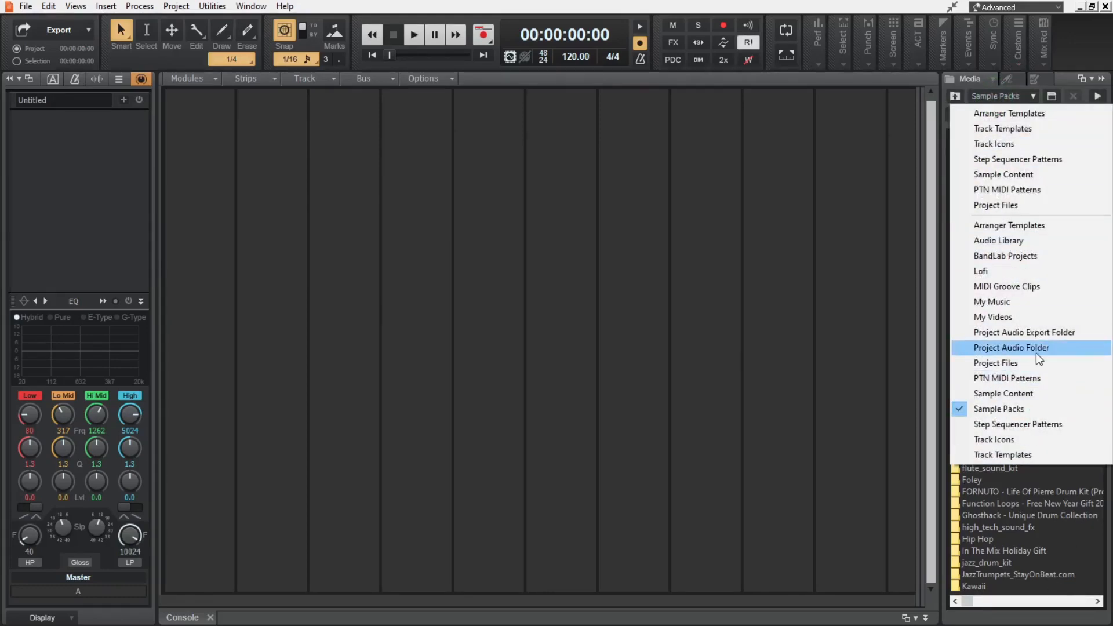
{"action": "left_click", "coordinate": [1050, 97]}
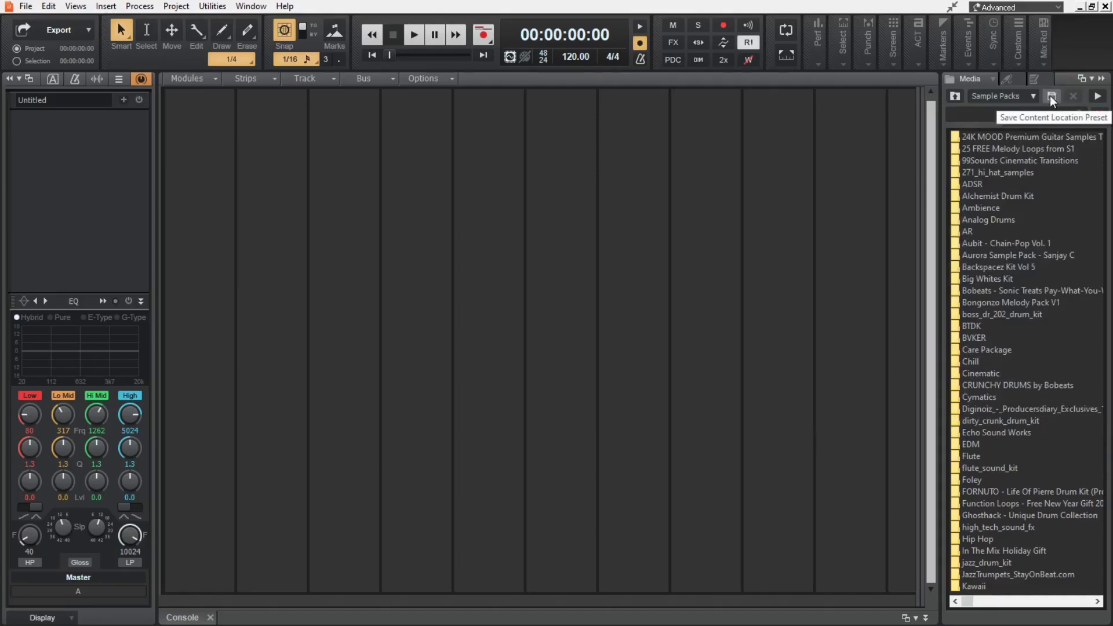
Step: Preview the Cymatics - Astro Talk Hihat 1 sample and turn off Loop Preview for media files
{"action": "left_click", "coordinate": [974, 77]}
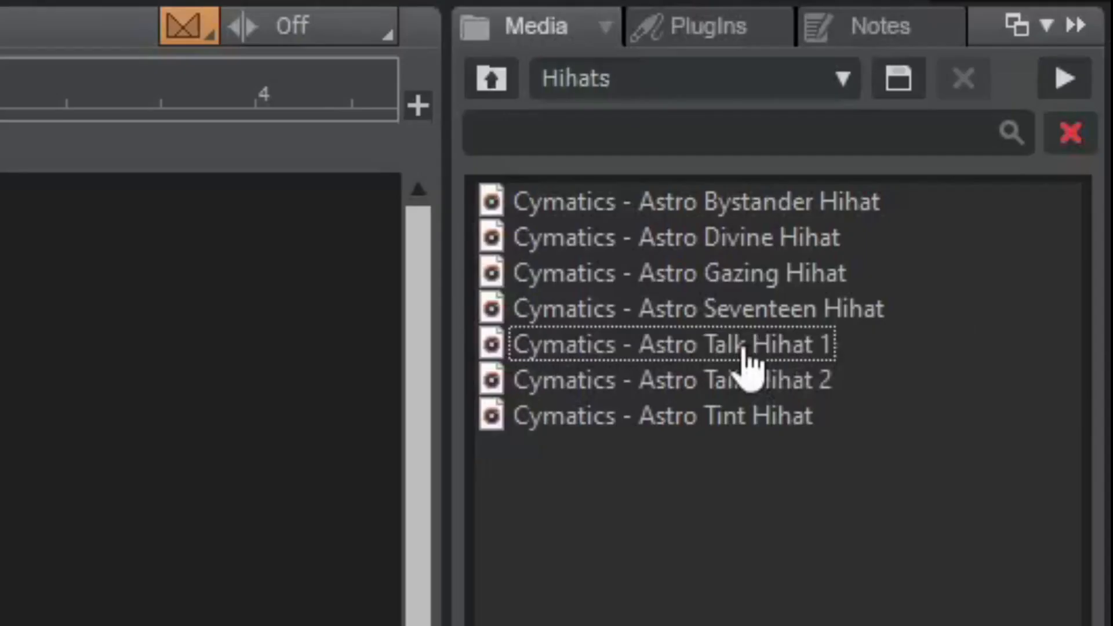
{"action": "left_click", "coordinate": [745, 365]}
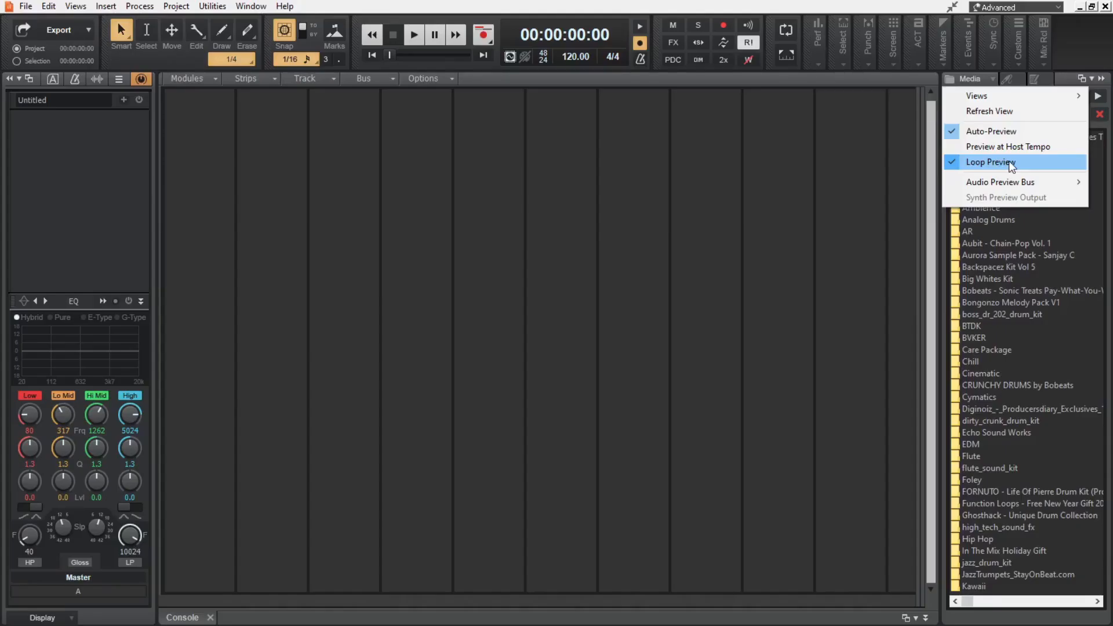
{"action": "left_click", "coordinate": [1009, 161]}
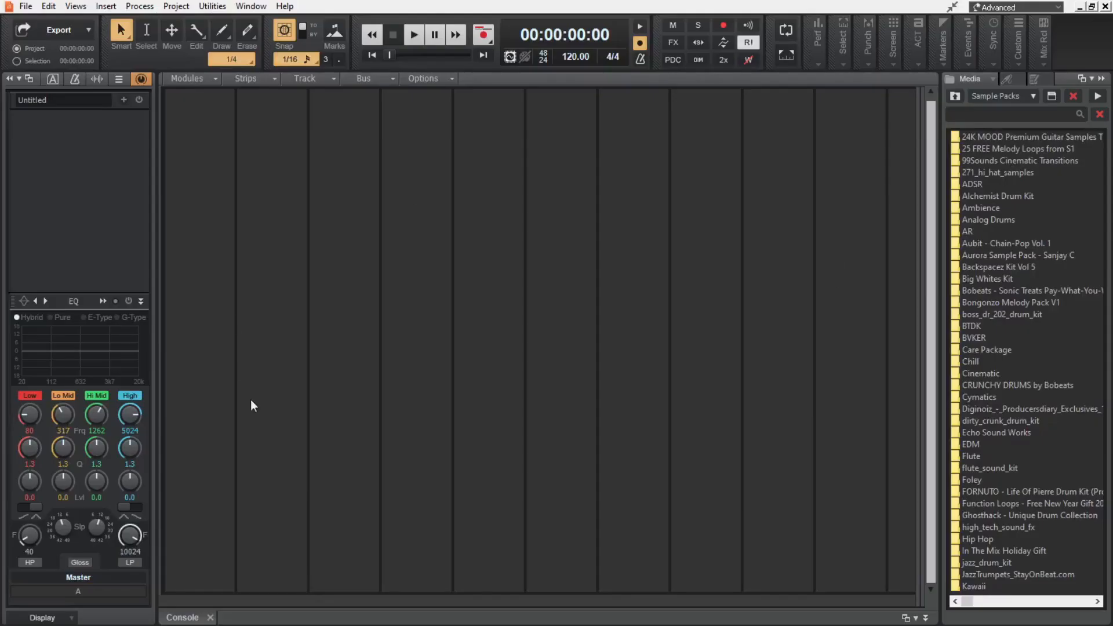
Step: Reveal the bus strips in the Console and test the Metronome bus fader during playback, resetting it to 0.0 dB
{"action": "left_click_drag", "start_coordinate": [917, 268], "coordinate": [124, 284]}
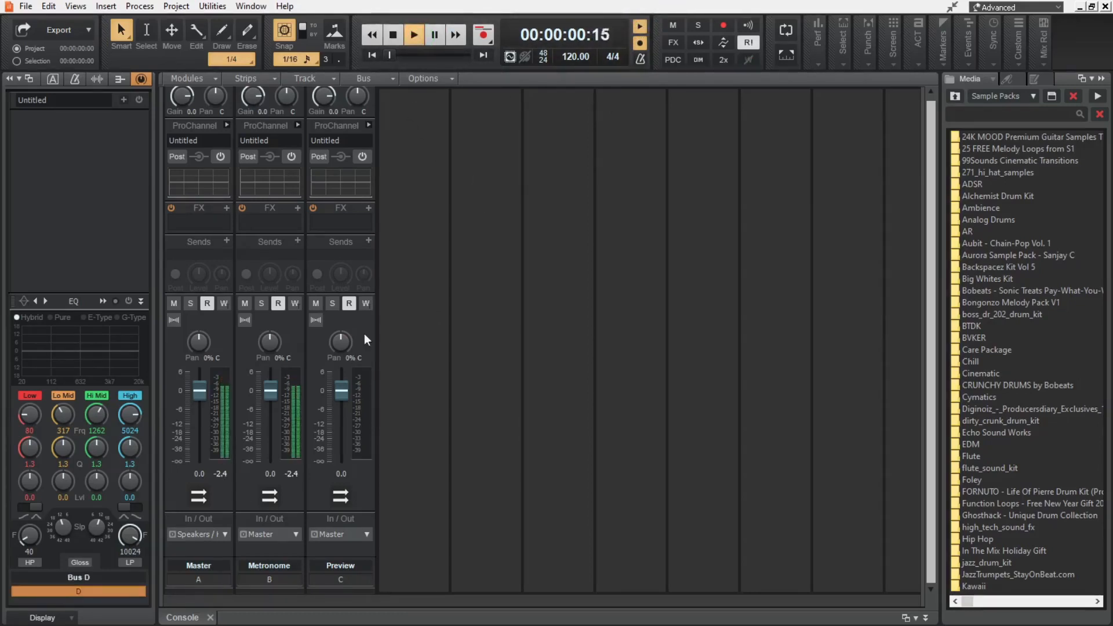
{"action": "mouse_move", "coordinate": [268, 397]}
{"action": "left_mouse_down"}
{"action": "mouse_move", "coordinate": [268, 455]}
{"action": "mouse_move", "coordinate": [268, 416]}
{"action": "left_mouse_up"}
{"action": "double_click", "coordinate": [268, 396]}
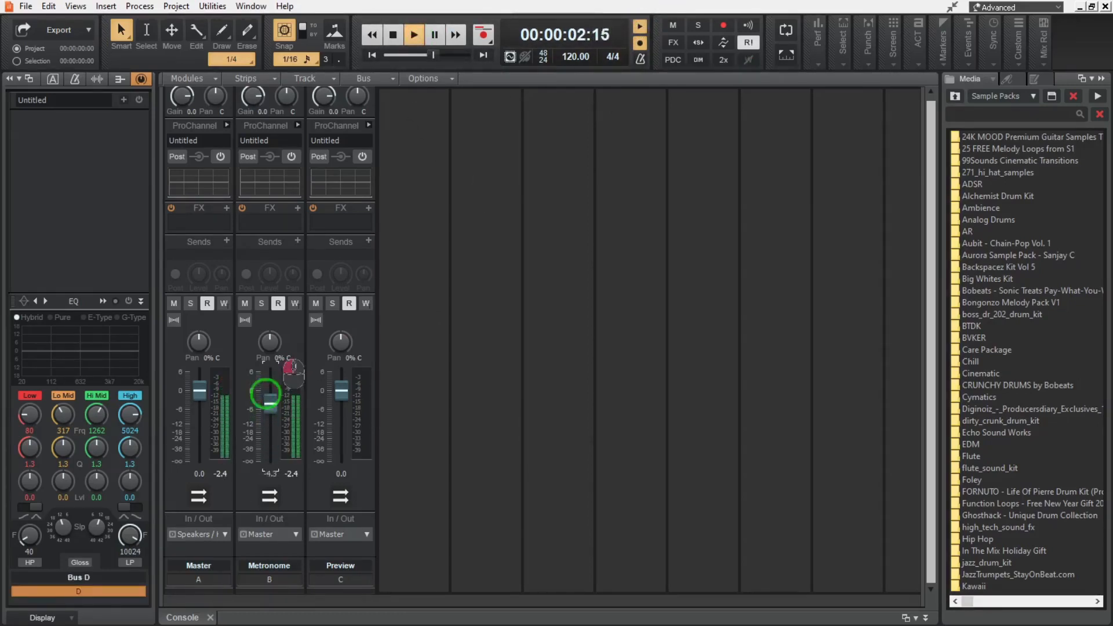
{"action": "left_click", "coordinate": [395, 32]}
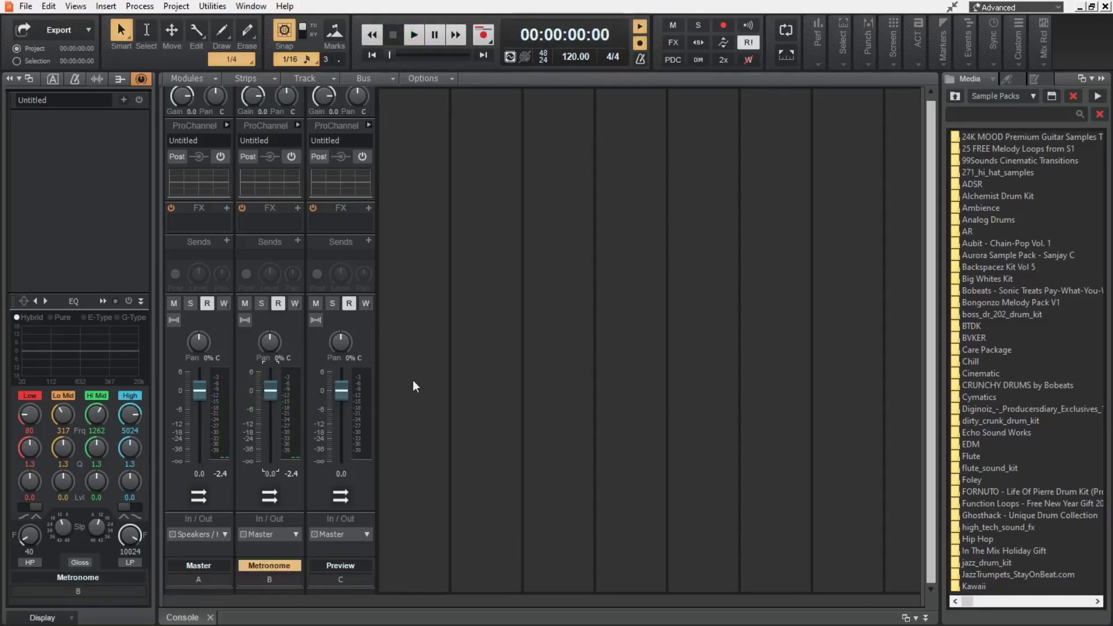
Step: Browse the Cymatics folder to the 9God Hip Hop Sample Pack's full drum loops and preview Full Drum Loop 1
{"action": "double_click", "coordinate": [979, 397]}
{"action": "left_click", "coordinate": [987, 137]}
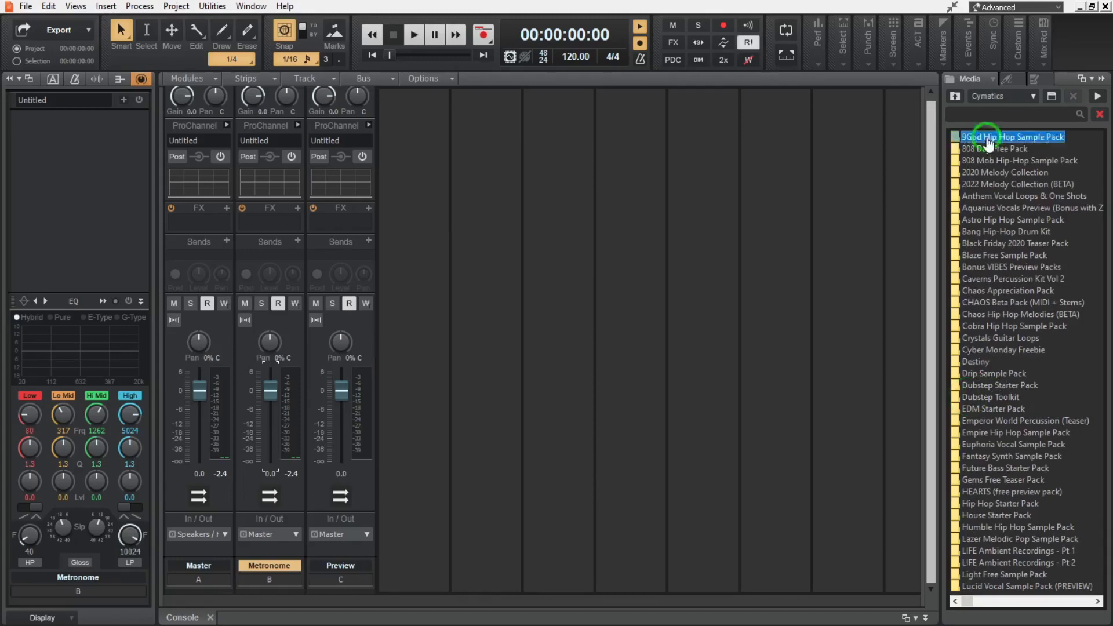
{"action": "double_click", "coordinate": [987, 138]}
{"action": "double_click", "coordinate": [986, 137]}
{"action": "double_click", "coordinate": [986, 137]}
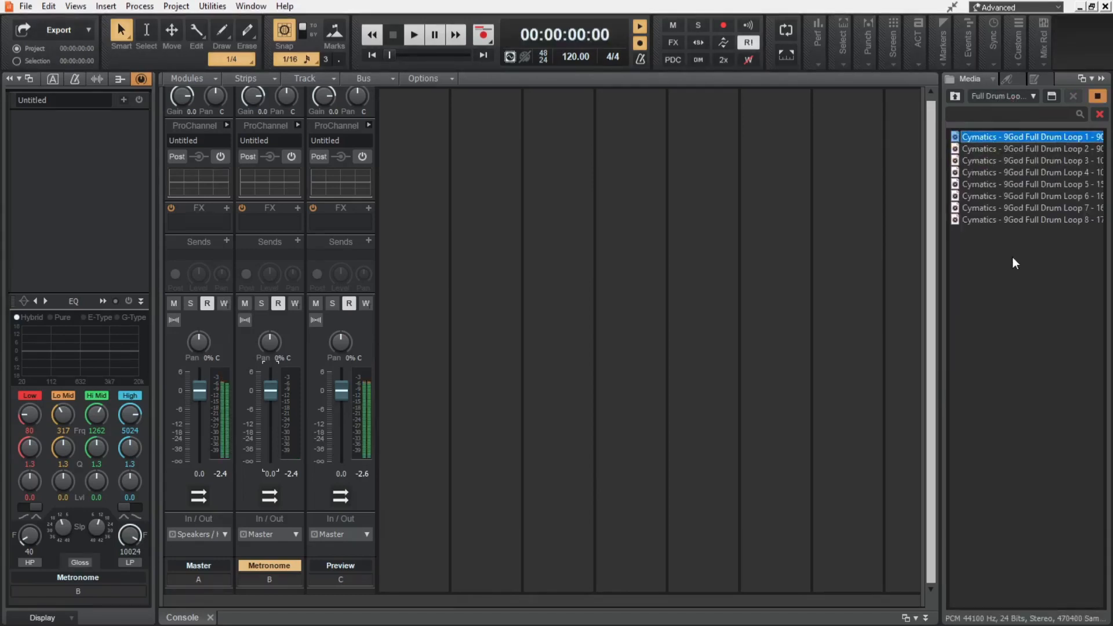
Step: Test the Preview bus fader and reset it to 0.0 dB, stop the loop preview, and clear the buses' peak readings
{"action": "left_click_drag", "start_coordinate": [341, 391], "coordinate": [341, 426]}
{"action": "double_click", "coordinate": [348, 426]}
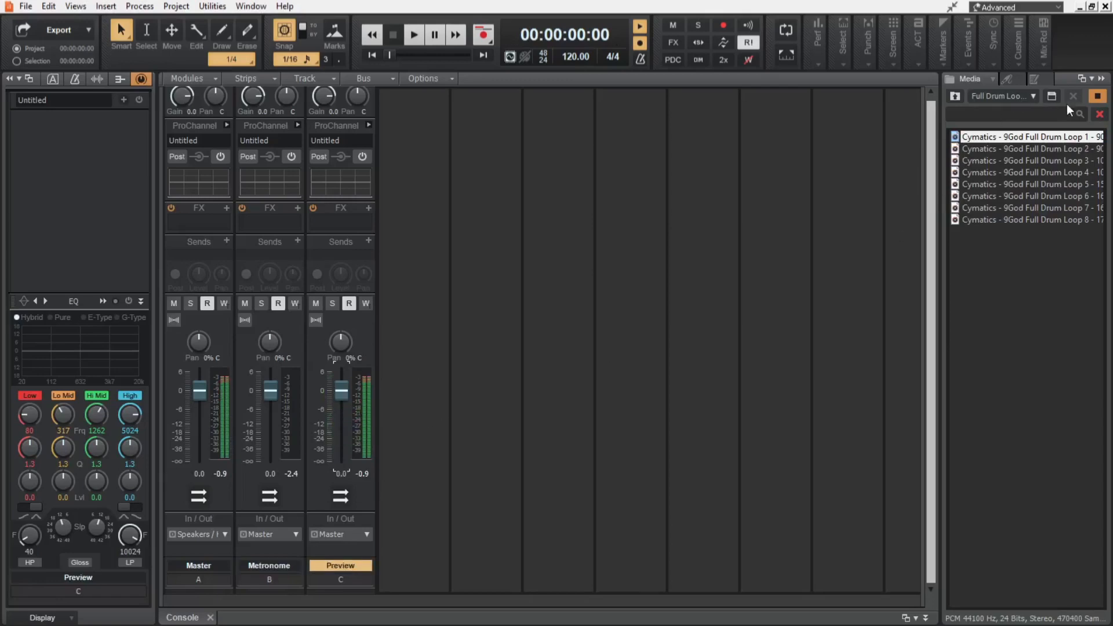
{"action": "left_click", "coordinate": [1097, 96]}
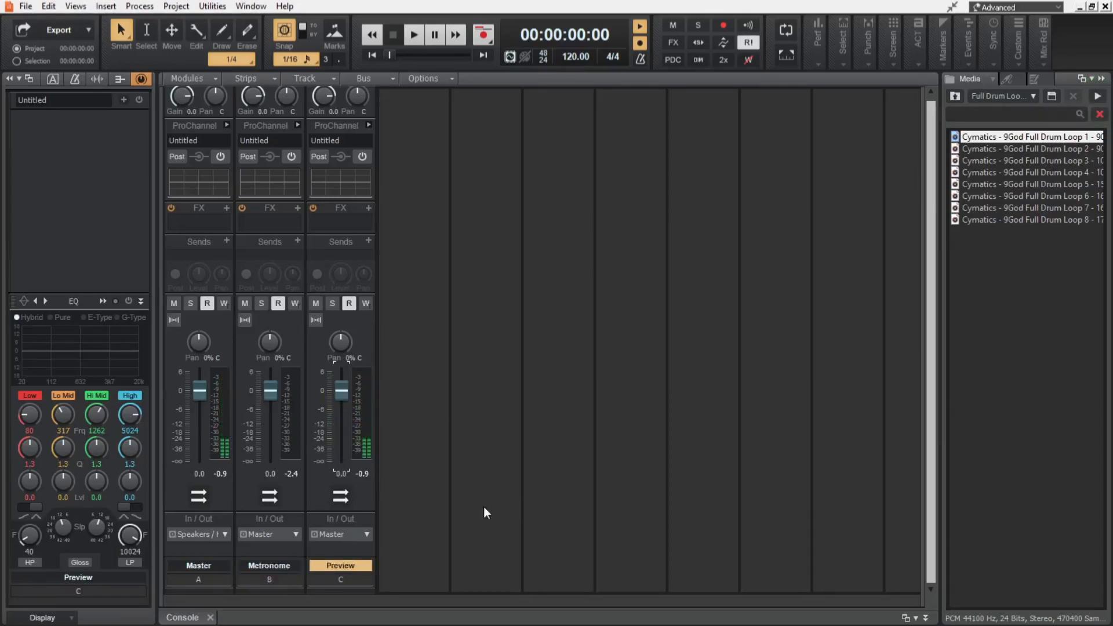
{"action": "left_click", "coordinate": [288, 476]}
{"action": "left_click", "coordinate": [216, 470]}
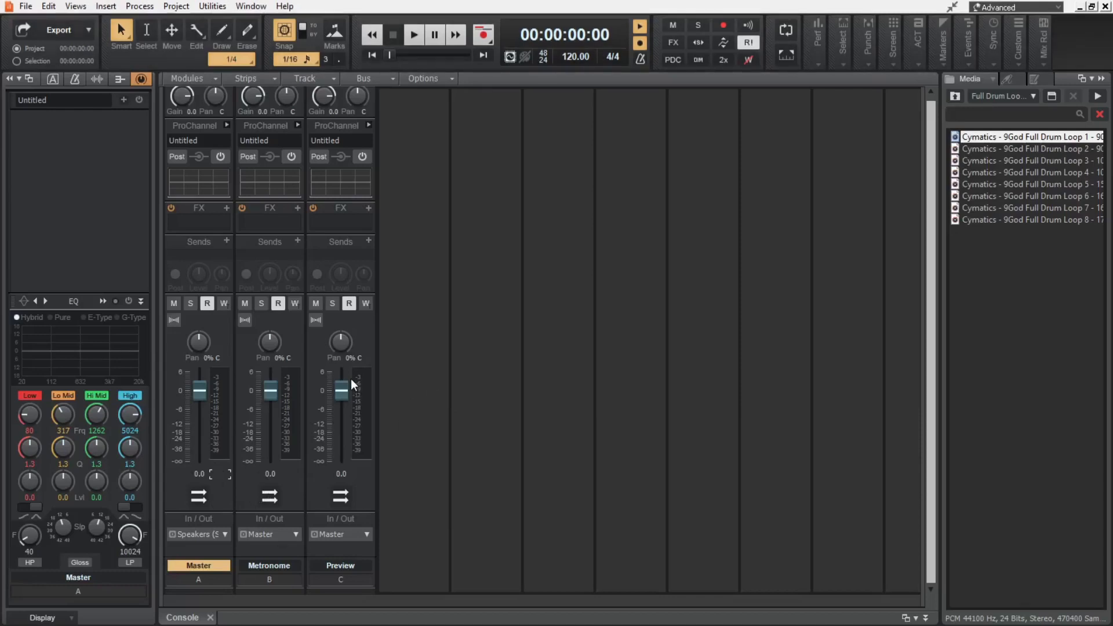
Step: Check which bus is assigned as the Audio Preview Bus for media files
{"action": "left_click", "coordinate": [979, 79]}
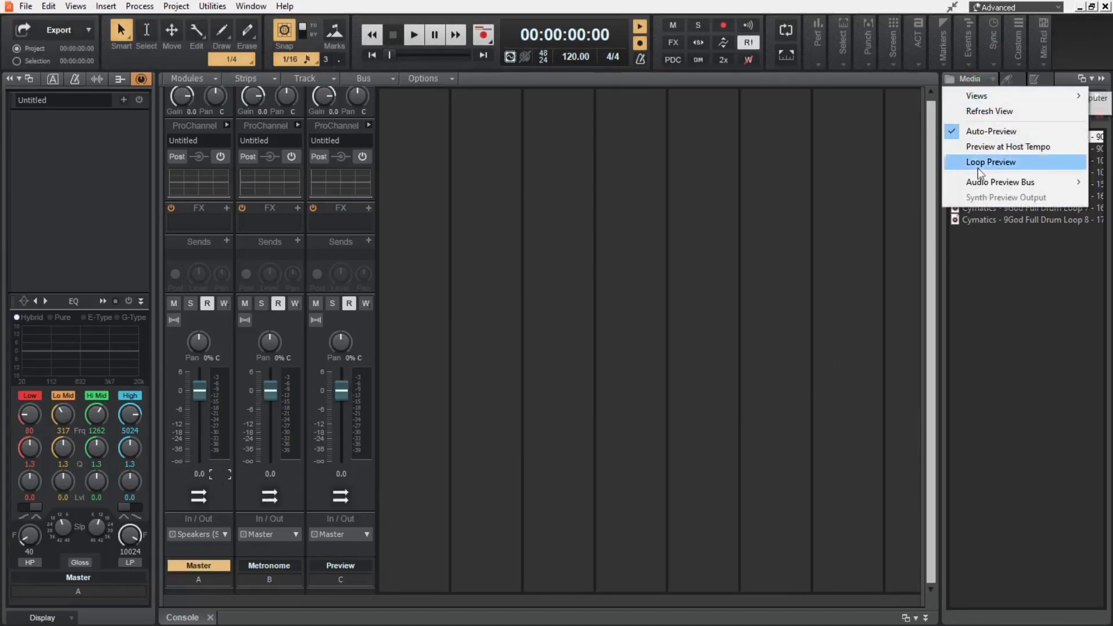
{"action": "mouse_move", "coordinate": [990, 180]}
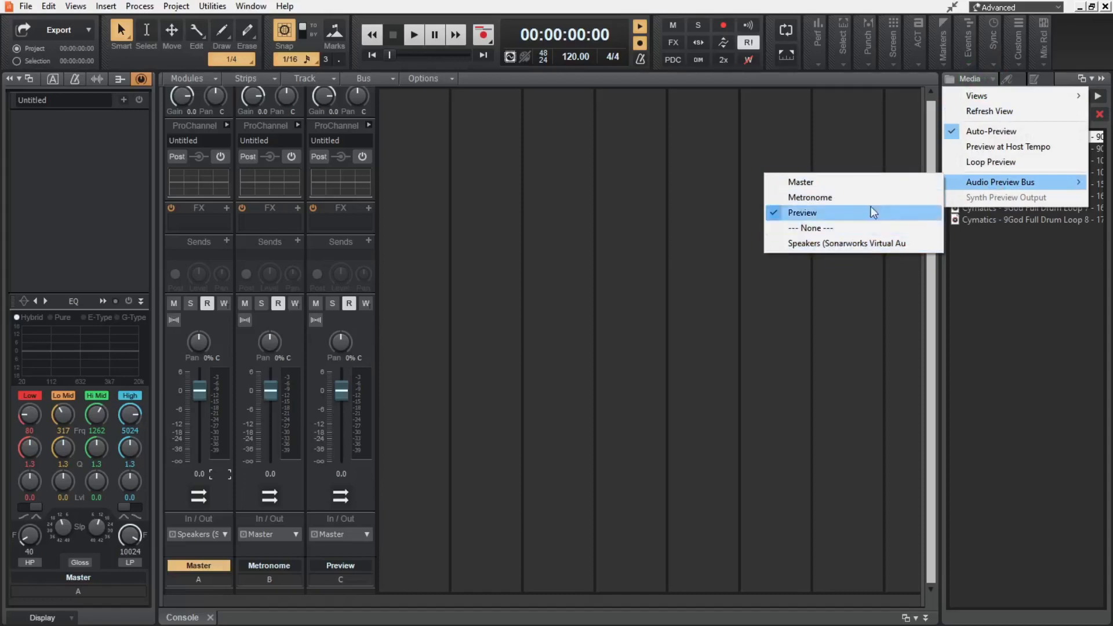
{"action": "left_click", "coordinate": [1036, 275]}
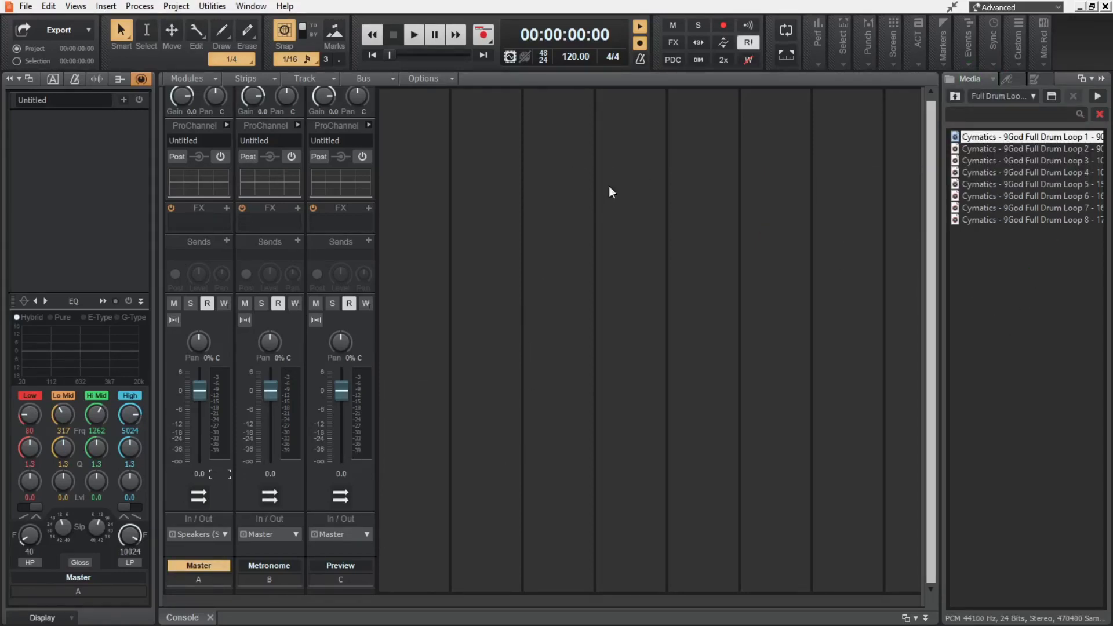
Step: Set the audio metronome levels to -4.0 dB for the first beat and -5.5 dB for the other beats
{"action": "left_click", "coordinate": [641, 59]}
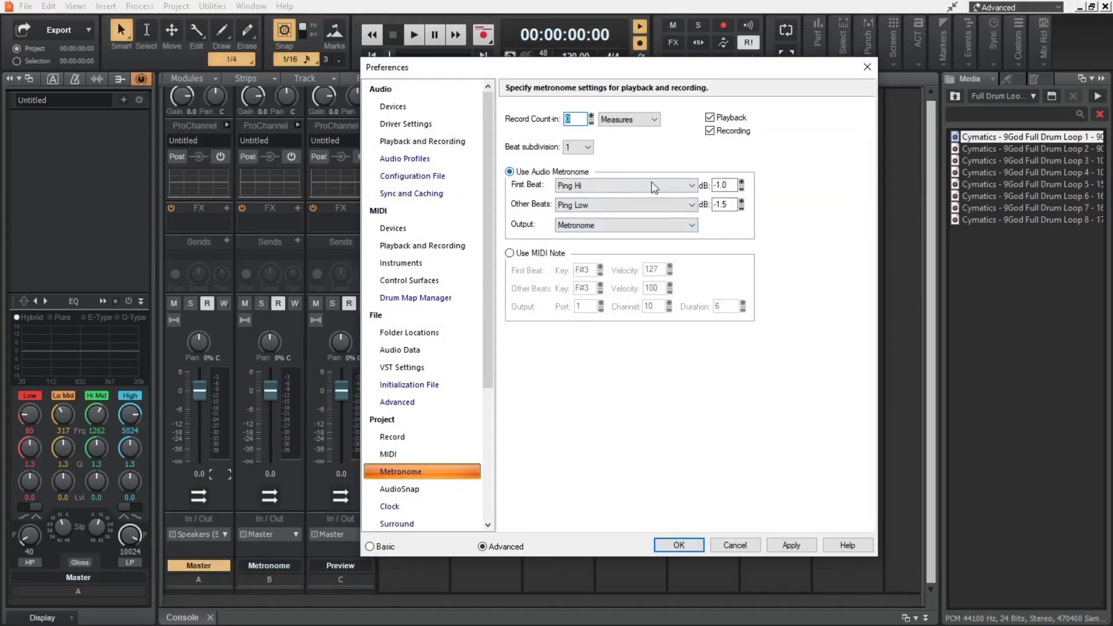
{"action": "left_click", "coordinate": [741, 189]}
{"action": "left_click", "coordinate": [741, 188]}
{"action": "left_click", "coordinate": [741, 188]}
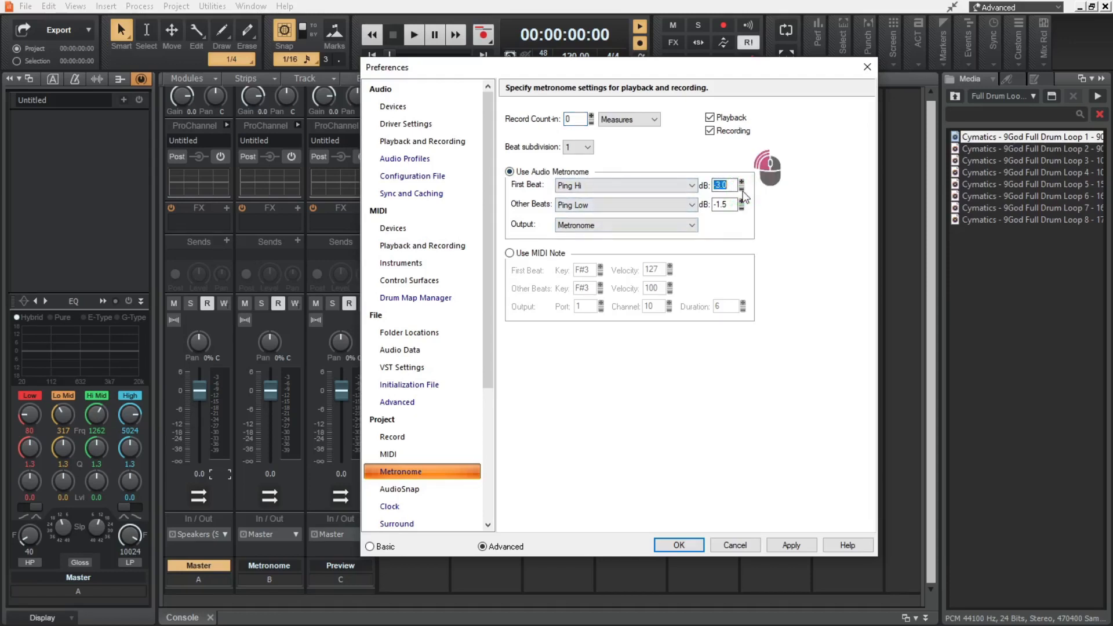
{"action": "left_click", "coordinate": [741, 207]}
{"action": "left_click", "coordinate": [741, 207]}
{"action": "left_click", "coordinate": [741, 207]}
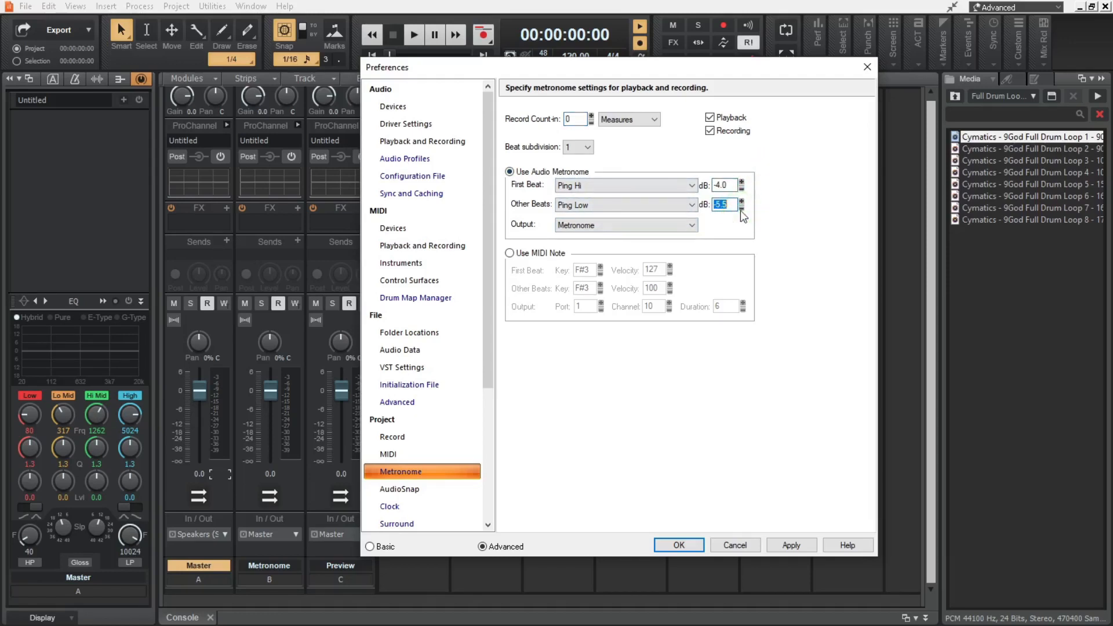
Step: Route the metronome output to Speakers (Sonarworks Virtual Au), set the record count-in to 1 measure, and apply the preferences
{"action": "left_click", "coordinate": [611, 225]}
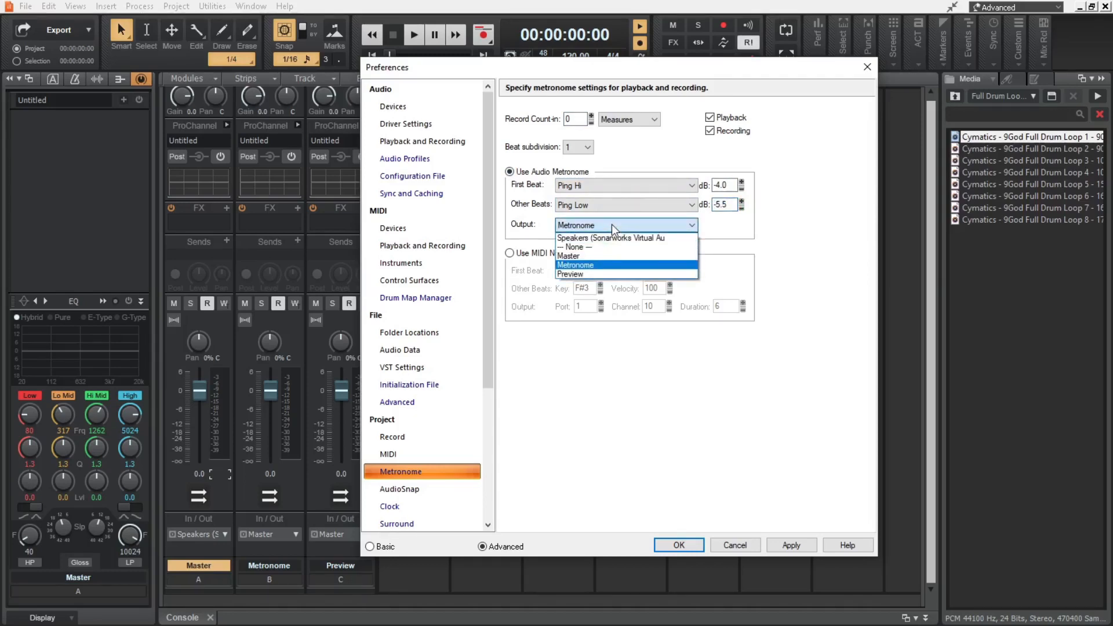
{"action": "left_click", "coordinate": [642, 236]}
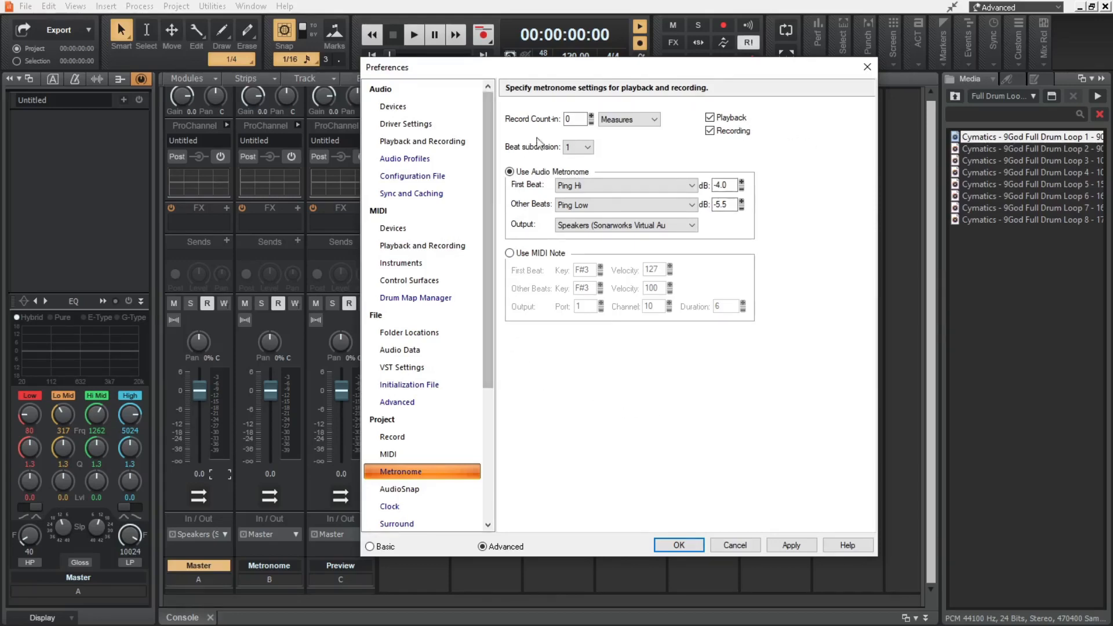
{"action": "left_click", "coordinate": [592, 115]}
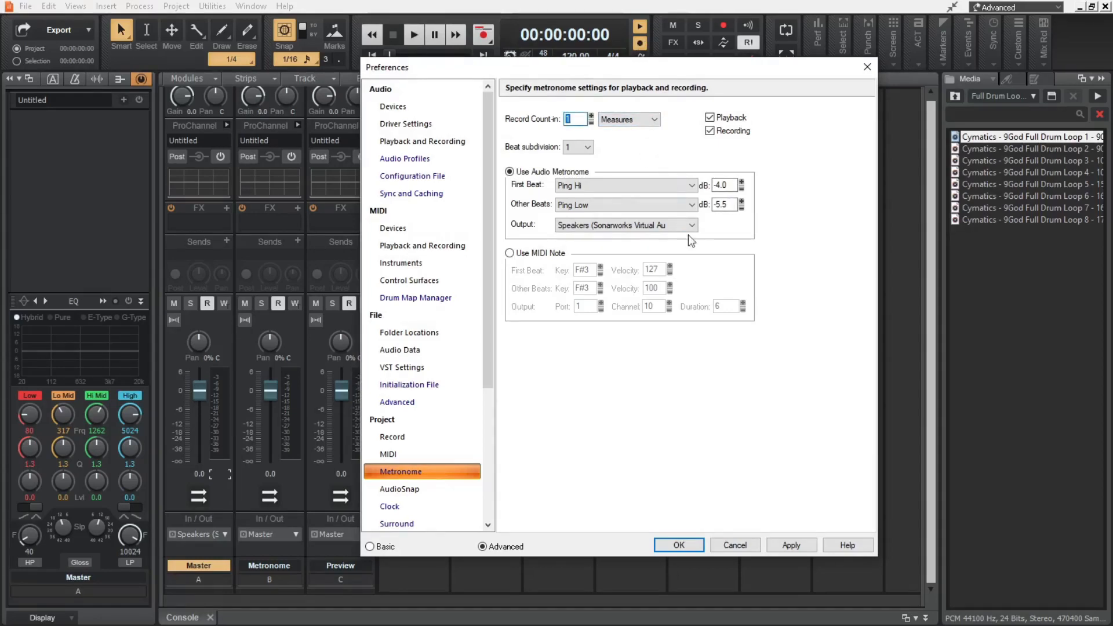
{"action": "left_click", "coordinate": [802, 545]}
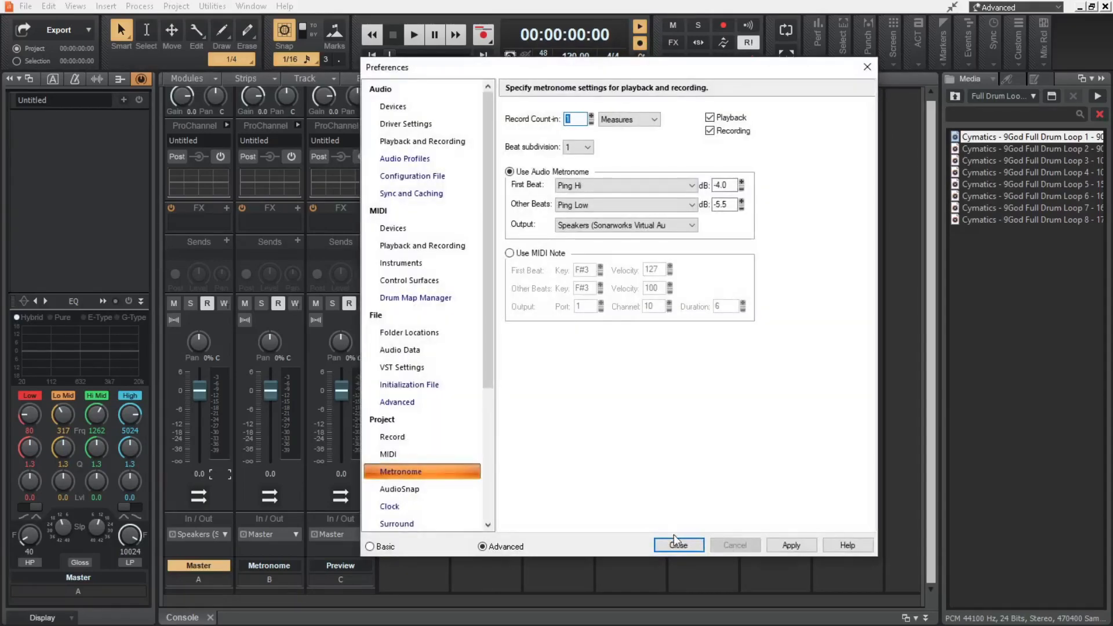
{"action": "left_click", "coordinate": [687, 541]}
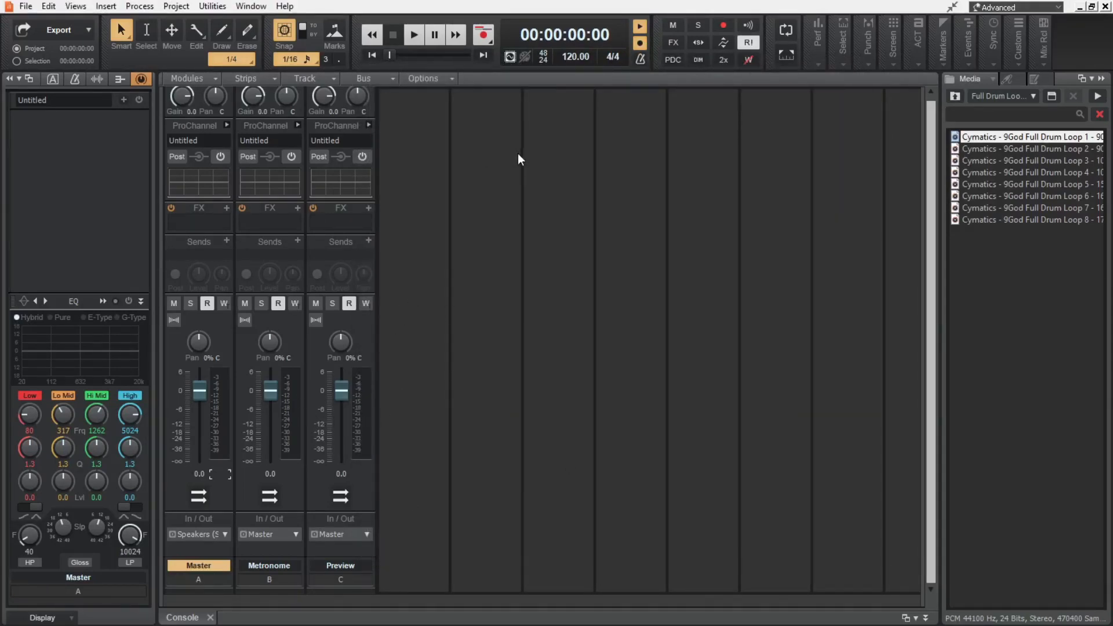
Step: Delete the Metronome bus from the Console
{"action": "right_click", "coordinate": [295, 322]}
{"action": "left_click", "coordinate": [353, 387]}
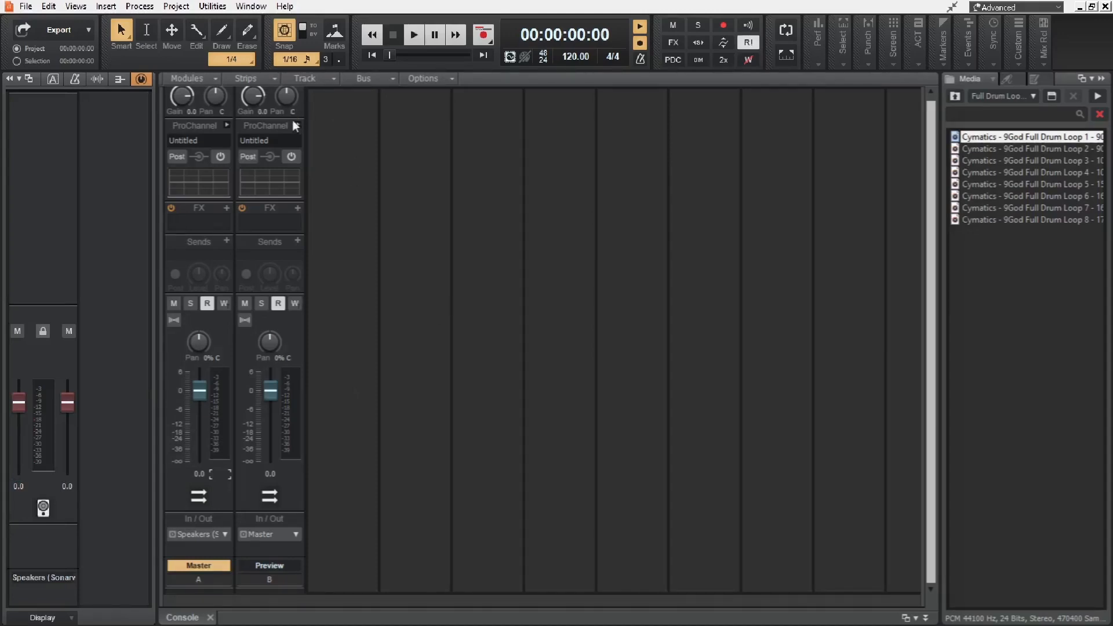
Step: Expand the Master bus's ProChannel, set its modules as default for buses, and collapse it again
{"action": "left_click", "coordinate": [226, 126]}
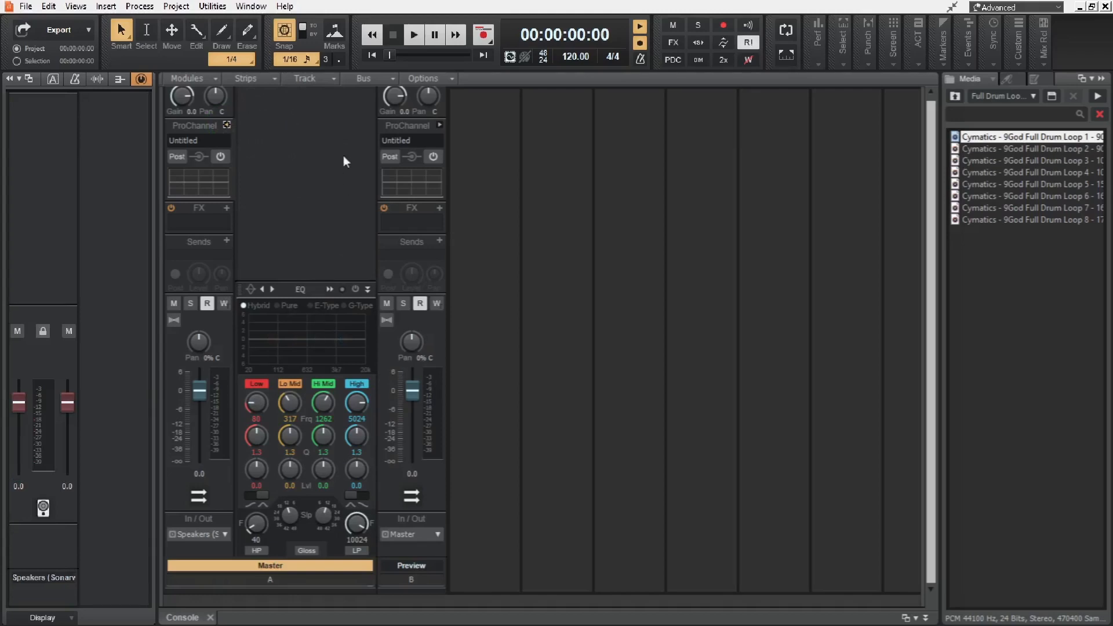
{"action": "right_click", "coordinate": [302, 288]}
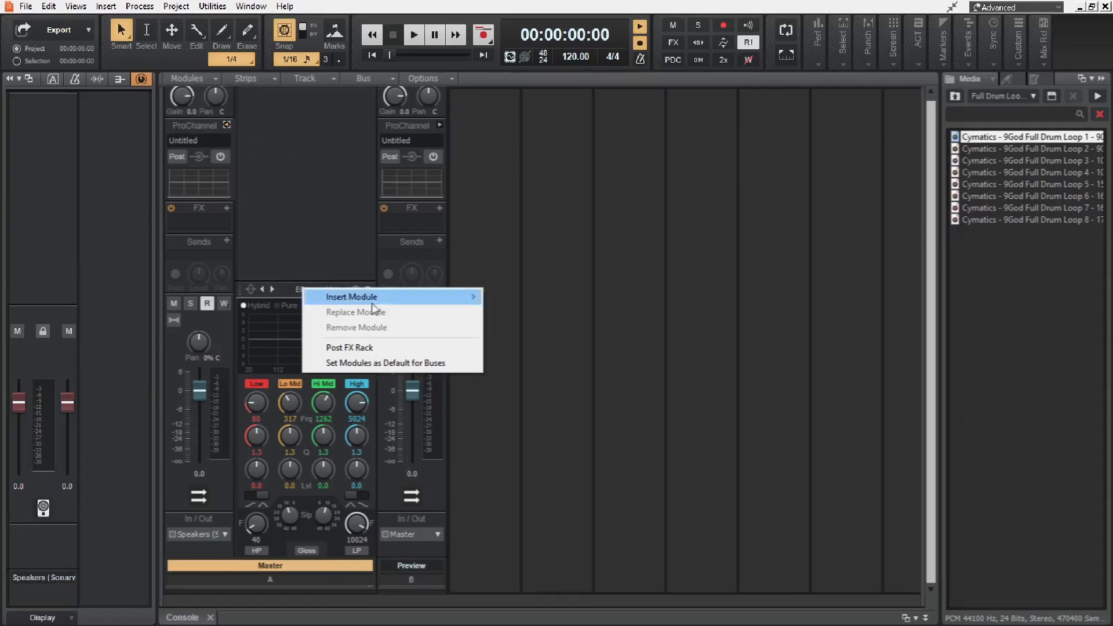
{"action": "left_click", "coordinate": [408, 364]}
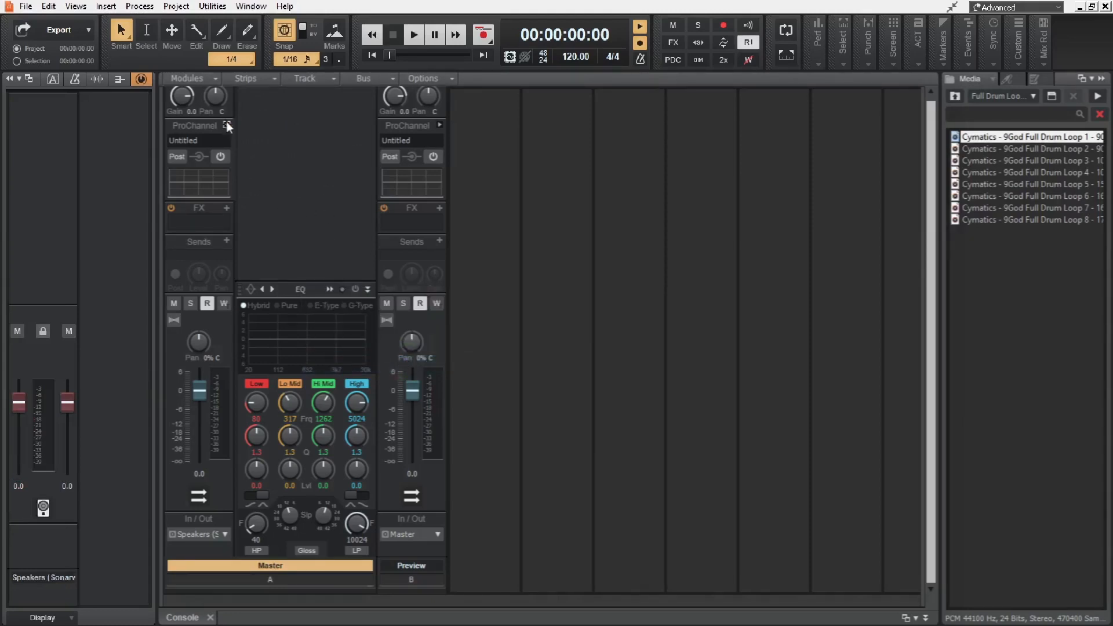
{"action": "left_click", "coordinate": [227, 126]}
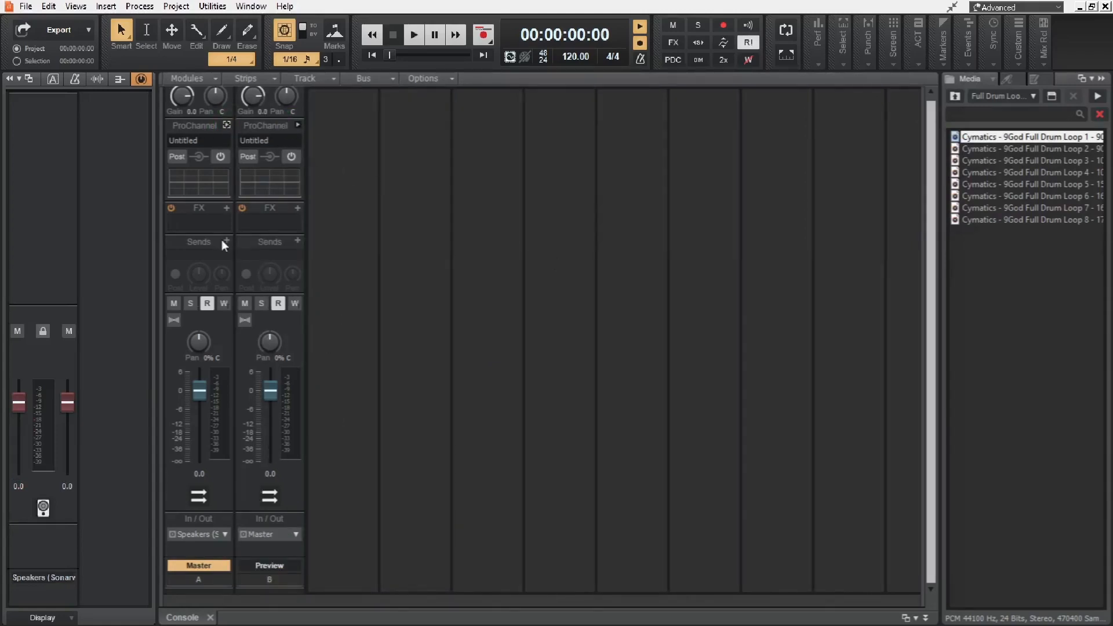
Step: Turn off the metronome during playback and hide the Browser, Inspector and Control Bar
{"action": "left_click", "coordinate": [640, 27]}
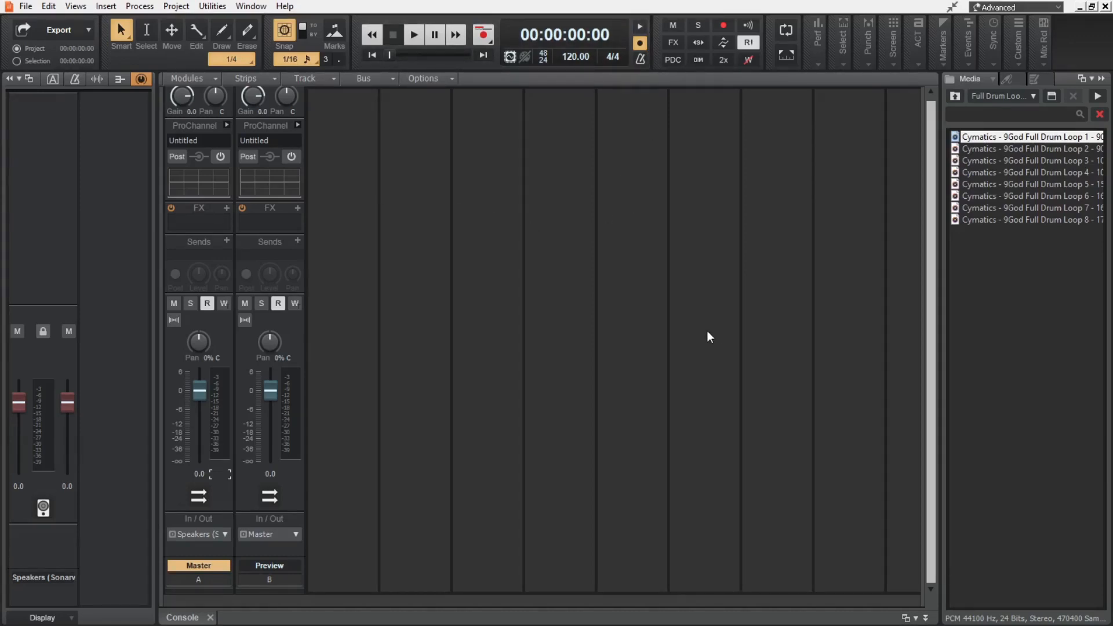
{"action": "key", "text": "b"}
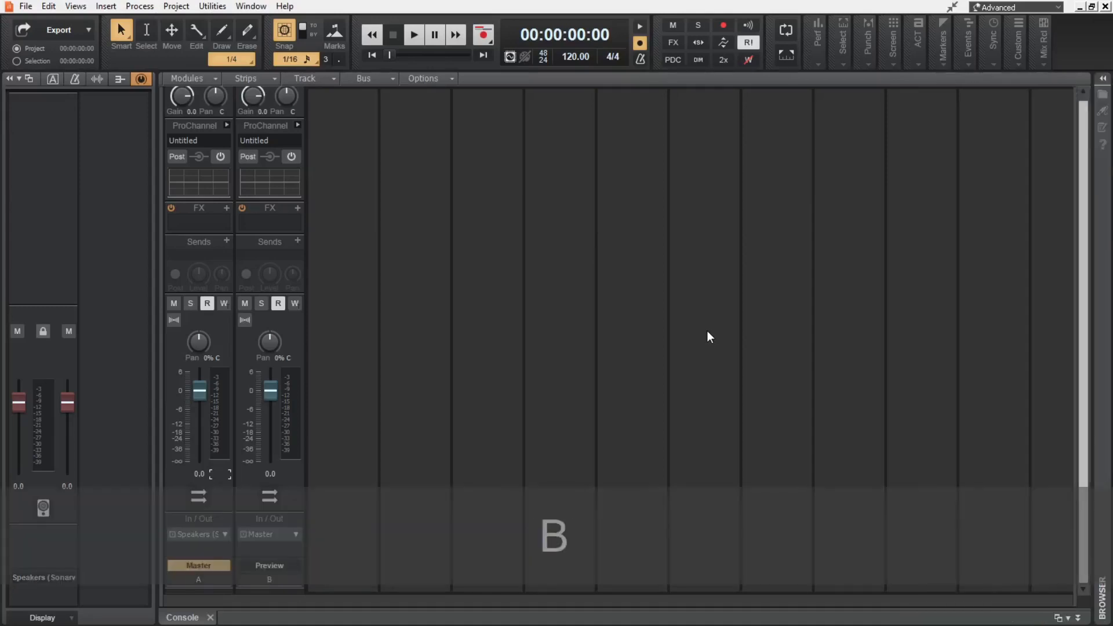
{"action": "key", "text": "i"}
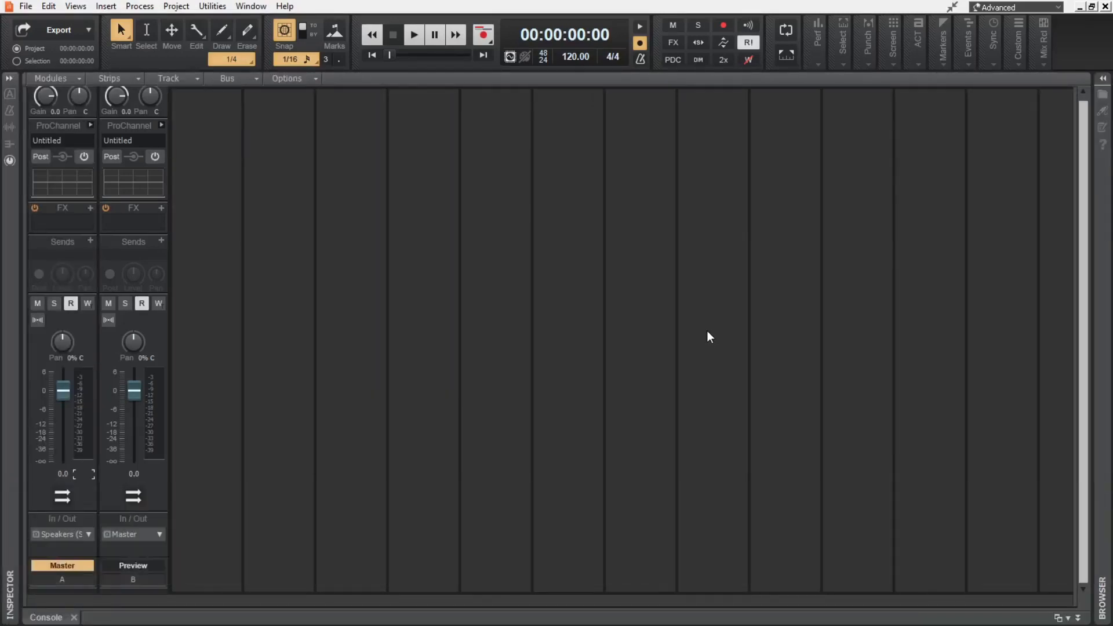
{"action": "key", "text": "c"}
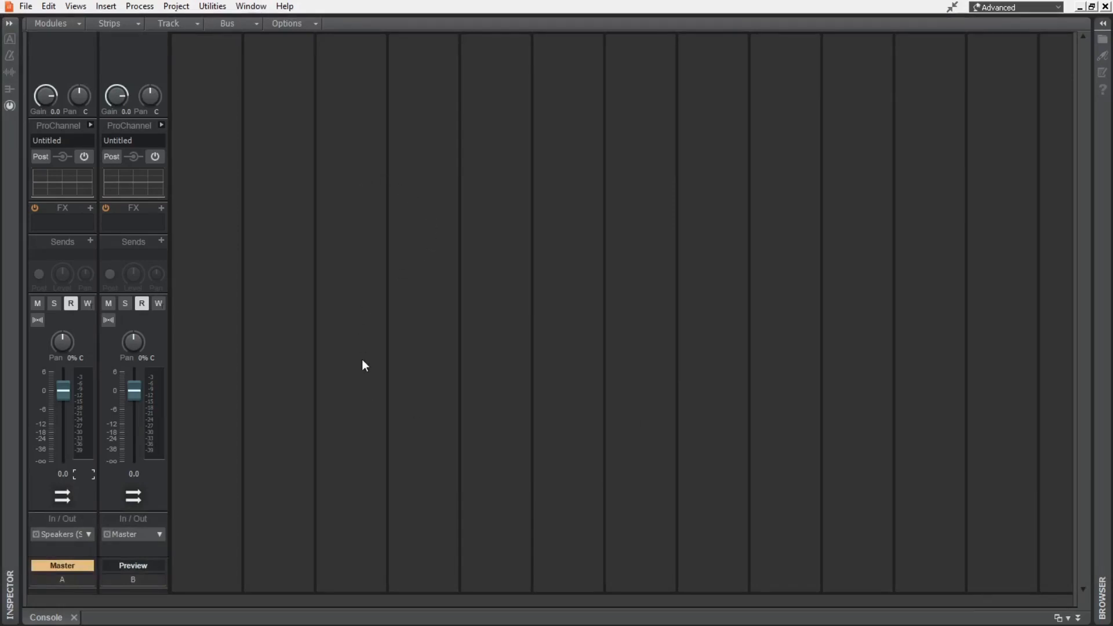
Step: Insert a new stereo bus in the Console and name it DRUMS
{"action": "right_click", "coordinate": [221, 356]}
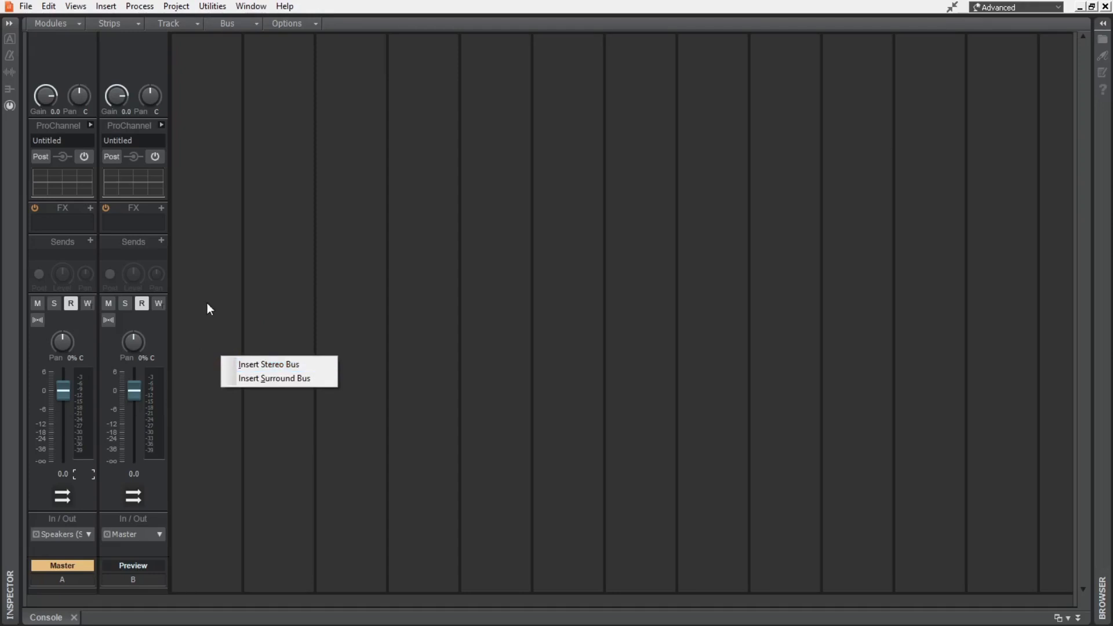
{"action": "left_click", "coordinate": [248, 22]}
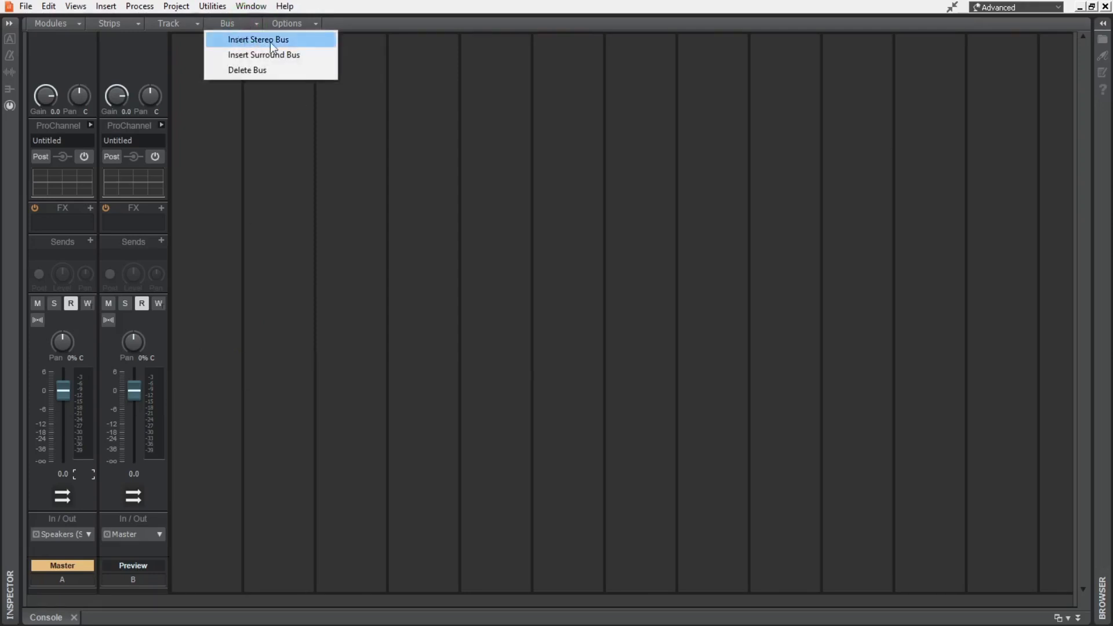
{"action": "left_click", "coordinate": [298, 38]}
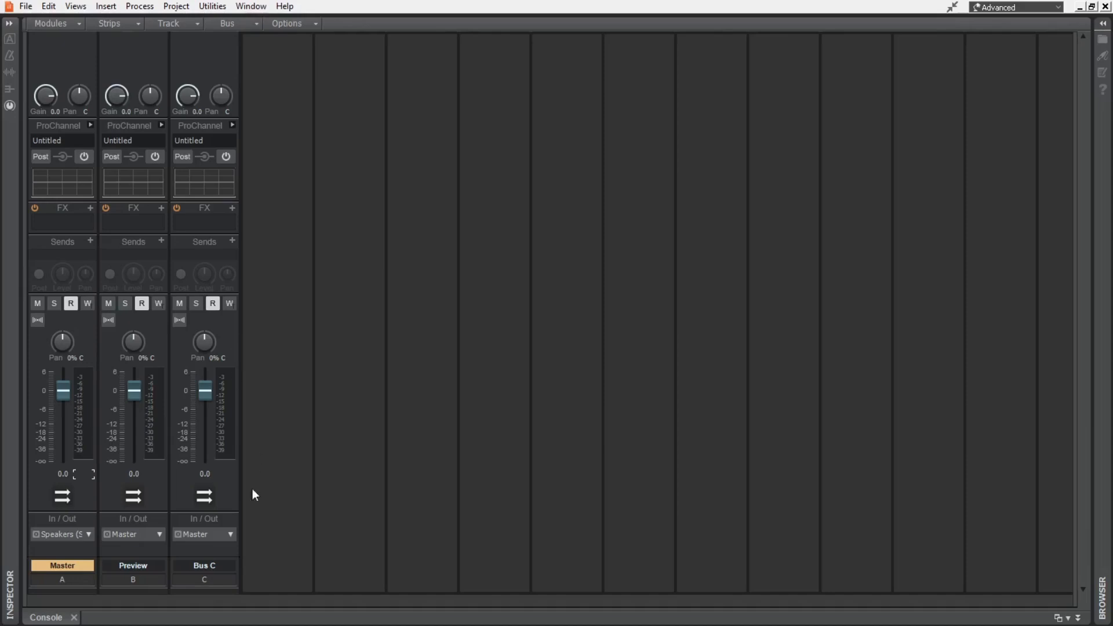
{"action": "double_click", "coordinate": [212, 565]}
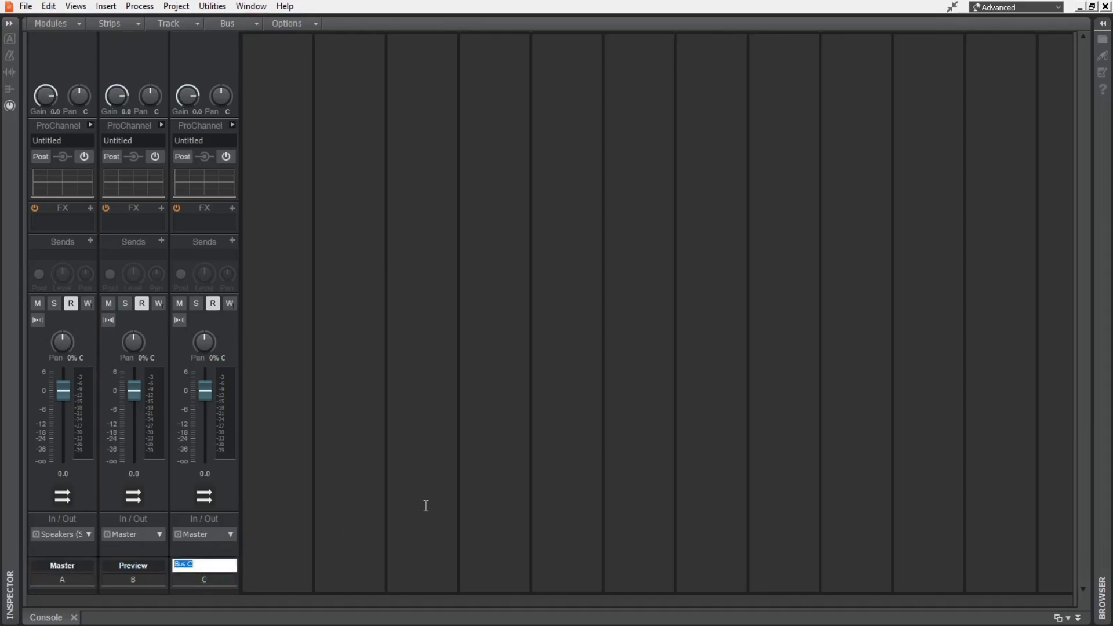
{"action": "type", "text": "DRUMS"}
{"action": "key", "text": "Return"}
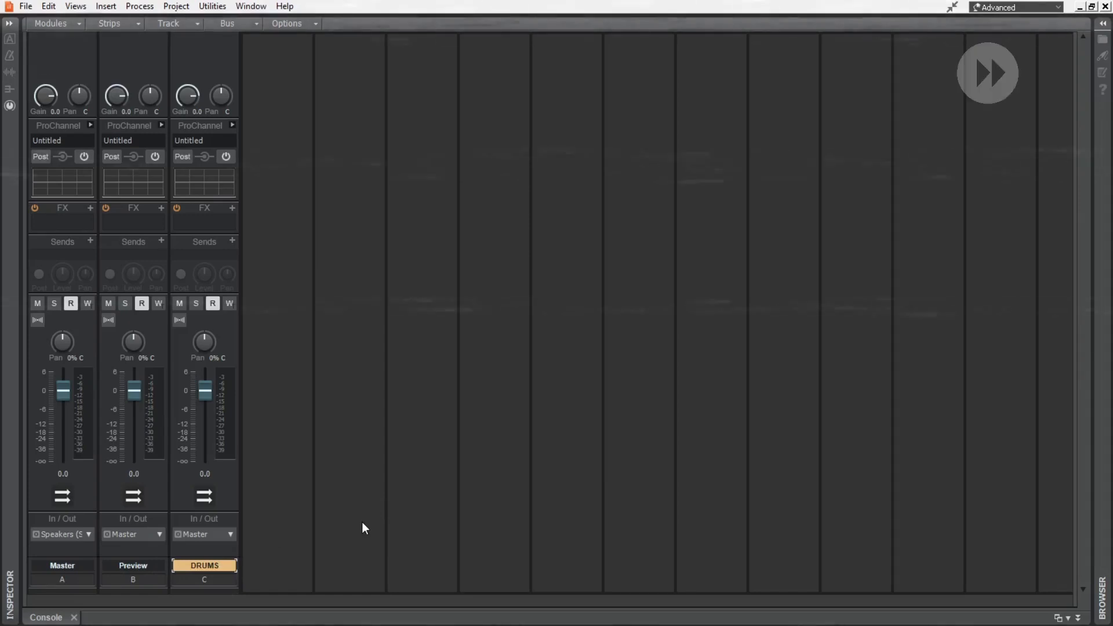
Step: Rename the Master and Preview buses in capitals as MASTER and PREVIEW
{"action": "double_click", "coordinate": [79, 567]}
{"action": "type", "text": "MASTER"}
{"action": "key", "text": "Return"}
{"action": "double_click", "coordinate": [134, 565]}
{"action": "type", "text": "PREVIEW"}
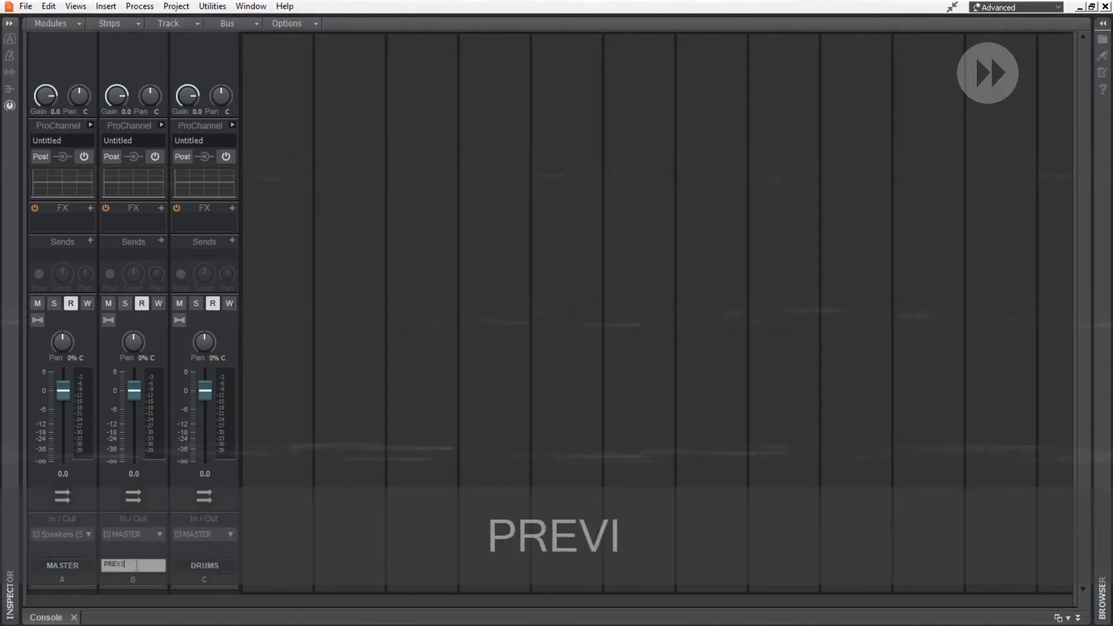
{"action": "key", "text": "Return"}
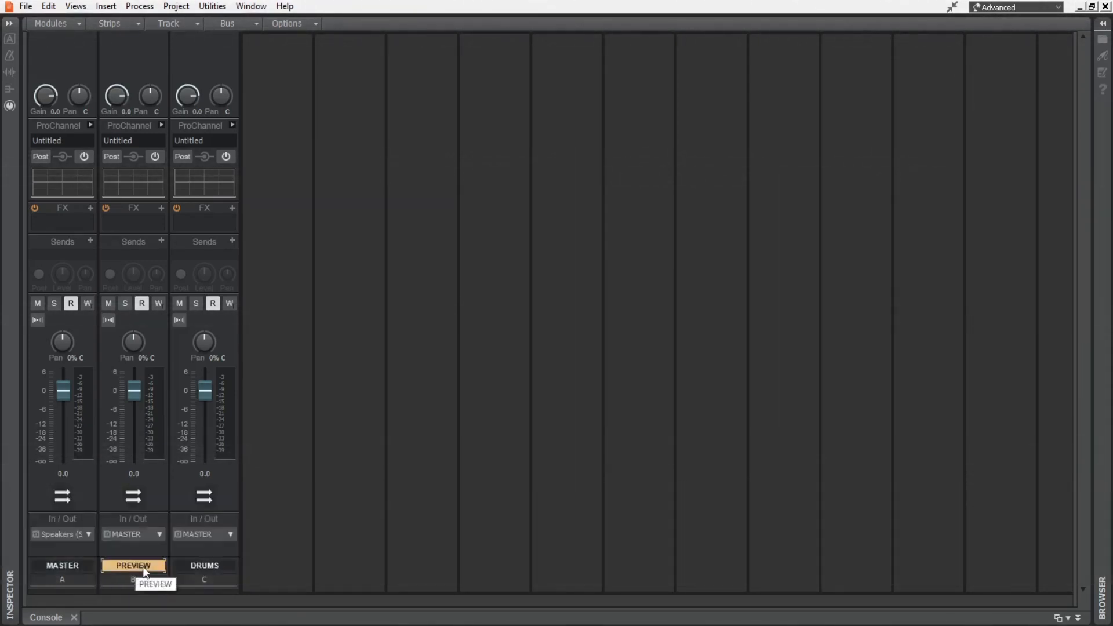
Step: Insert a new stereo bus in the Console and name it CYMBOLS
{"action": "left_click", "coordinate": [243, 25]}
{"action": "left_click", "coordinate": [264, 38]}
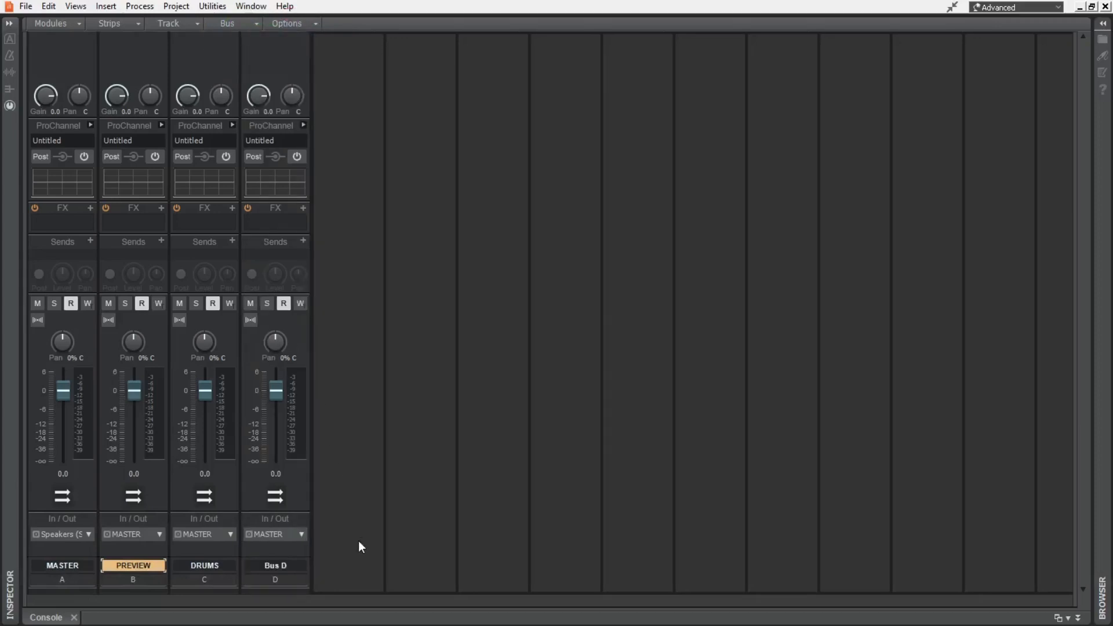
{"action": "double_click", "coordinate": [286, 565]}
{"action": "type", "text": "CYMBOLS"}
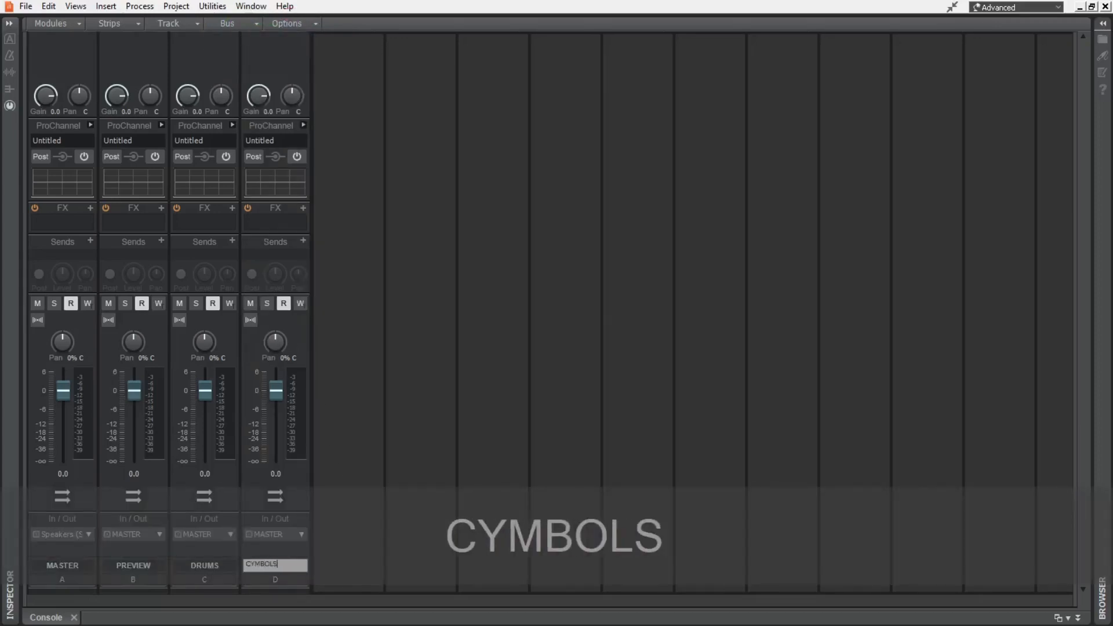
{"action": "key", "text": "Return"}
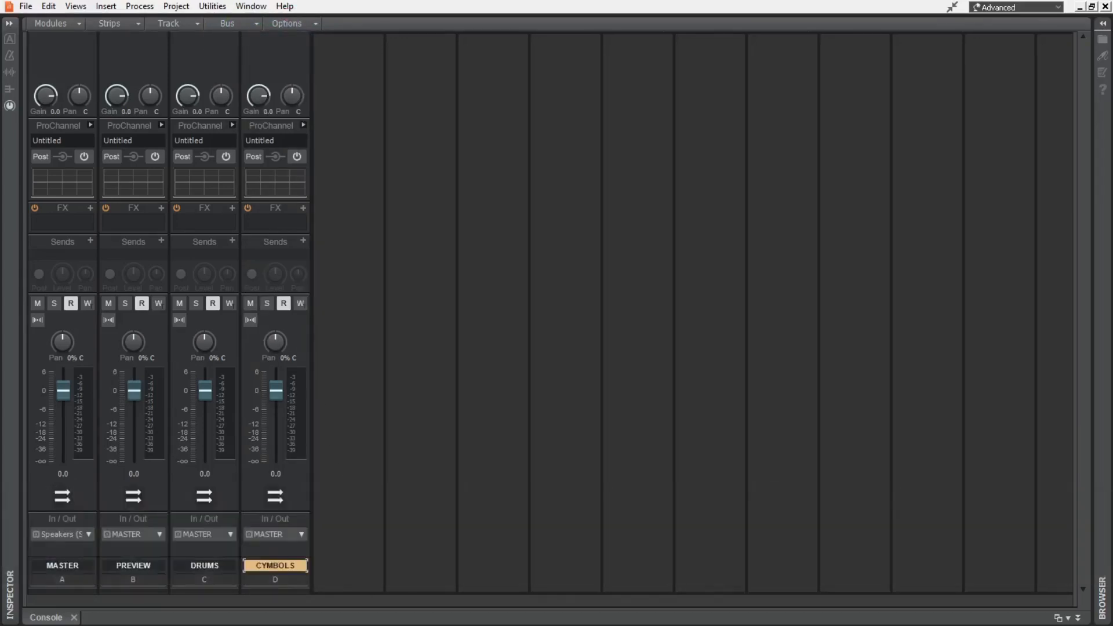
Step: Colour the DRUMS bus strip red and the CYMBOLS bus strip yellow
{"action": "left_click", "coordinate": [213, 593]}
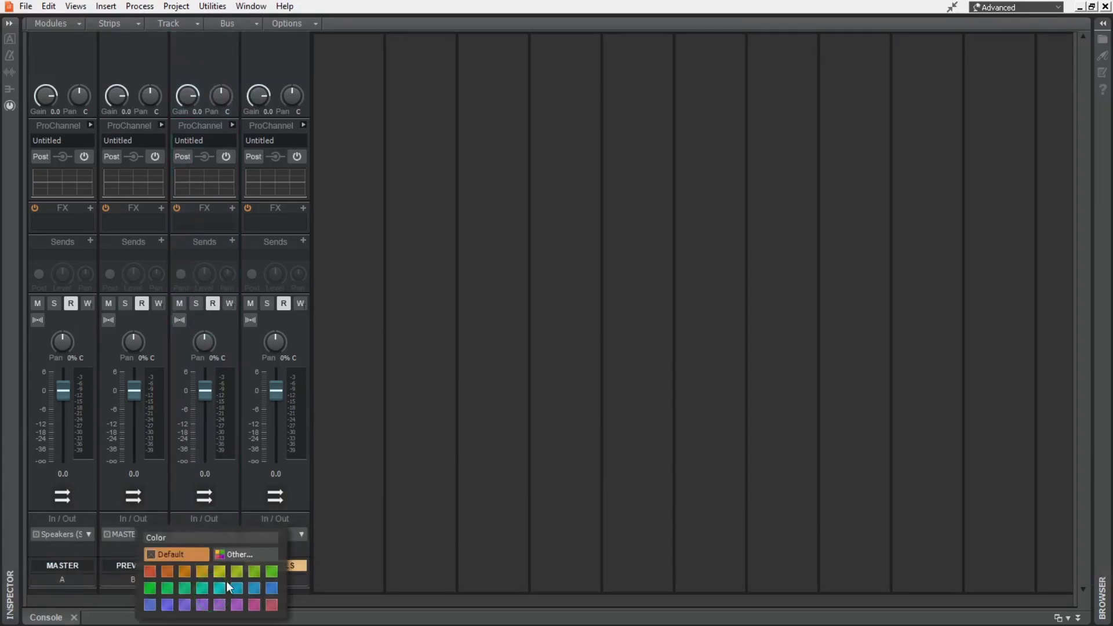
{"action": "left_click", "coordinate": [149, 571]}
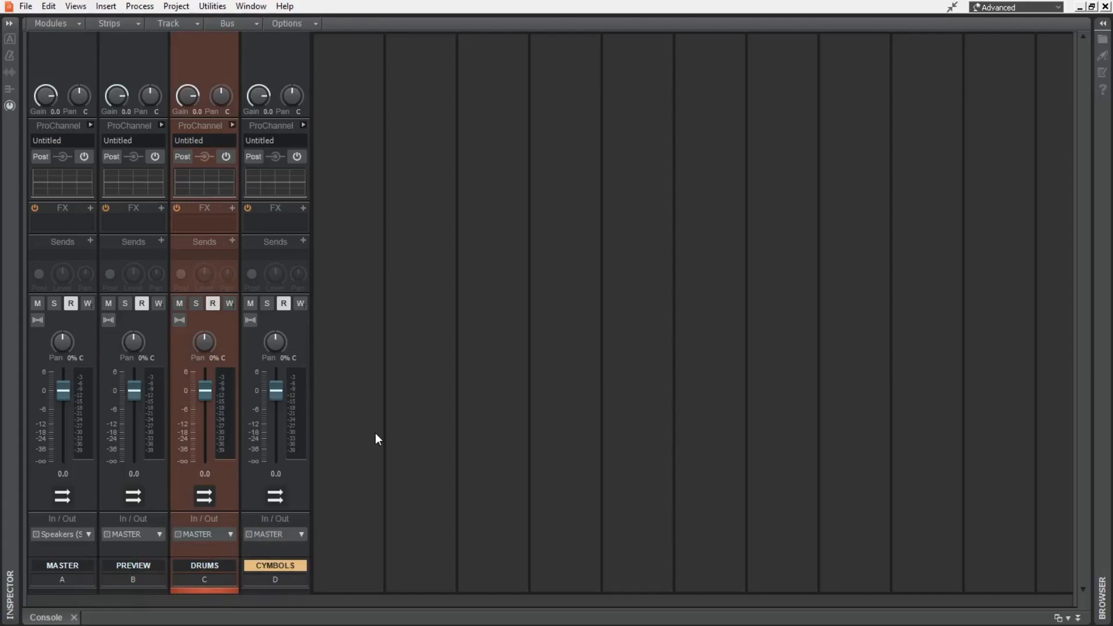
{"action": "left_click", "coordinate": [290, 589]}
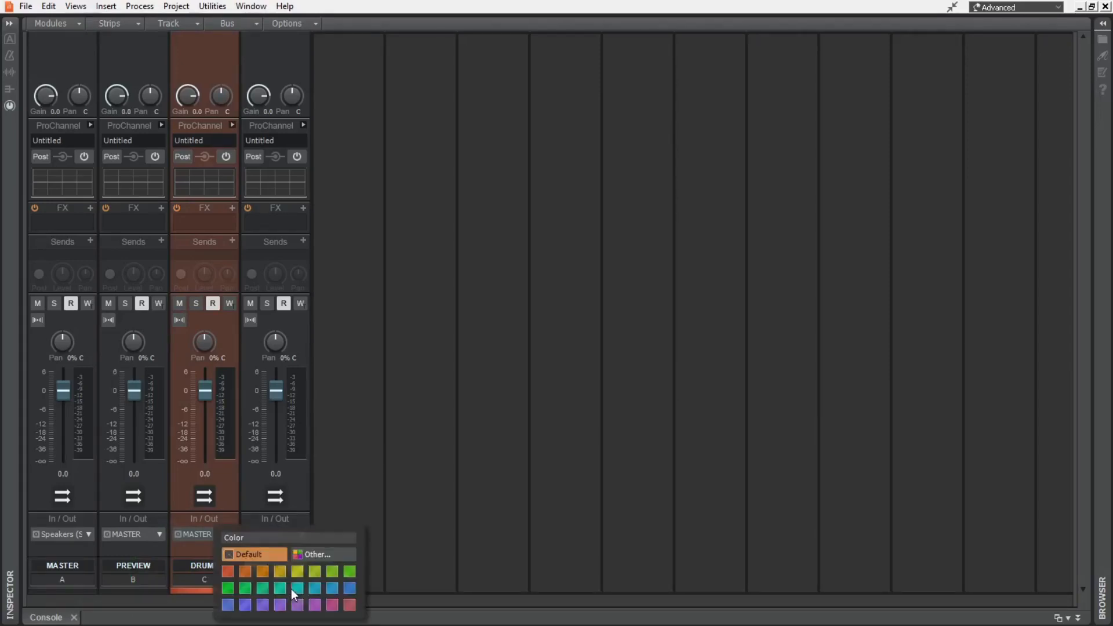
{"action": "left_click", "coordinate": [284, 570]}
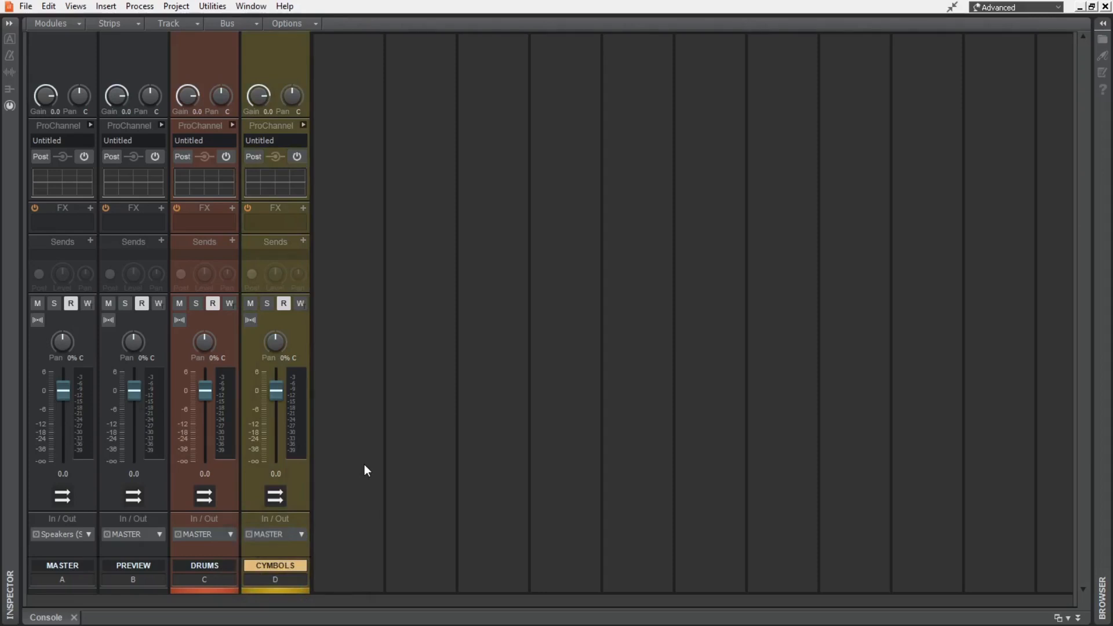
Step: Add another stereo bus to the Console and name it SIDECHAIN
{"action": "left_click", "coordinate": [238, 24]}
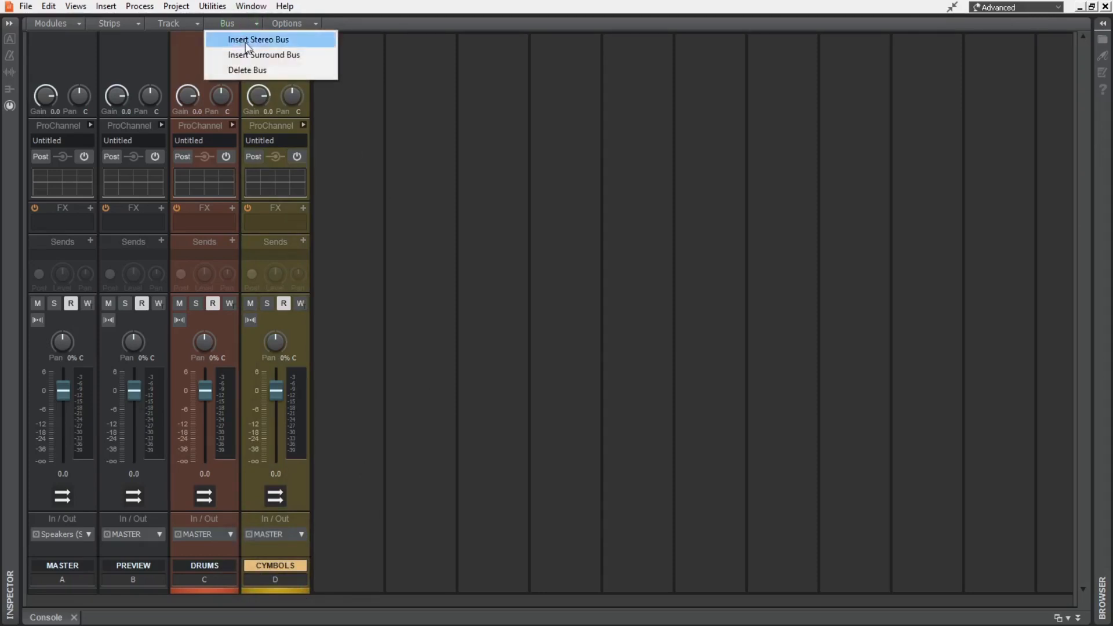
{"action": "left_click", "coordinate": [322, 39]}
{"action": "double_click", "coordinate": [353, 564]}
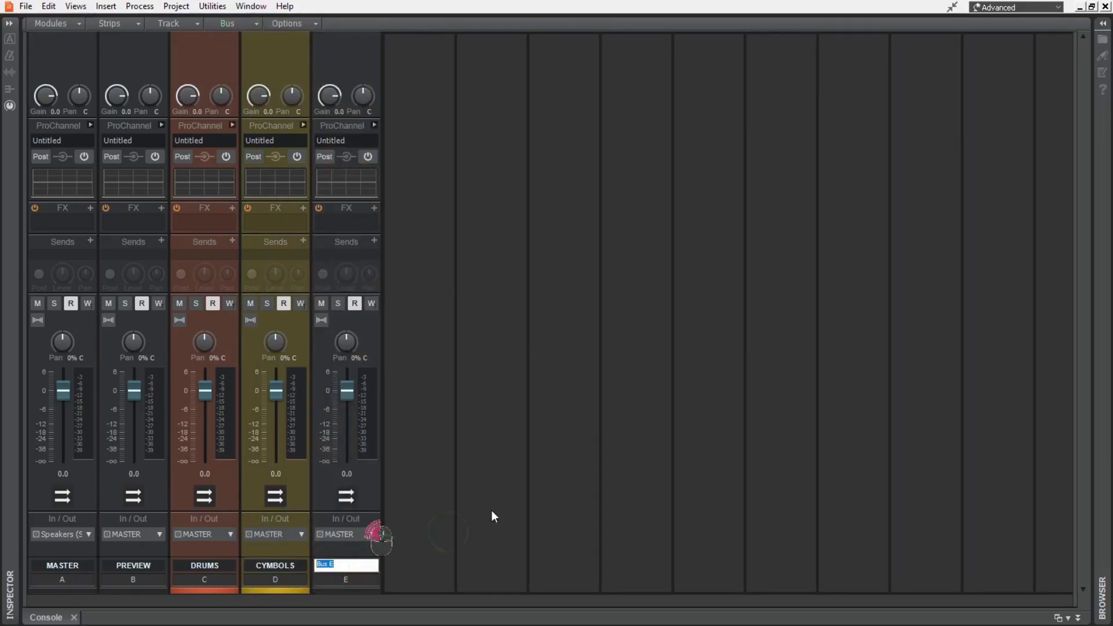
{"action": "type", "text": "SIDECHAIN"}
{"action": "key", "text": "Return"}
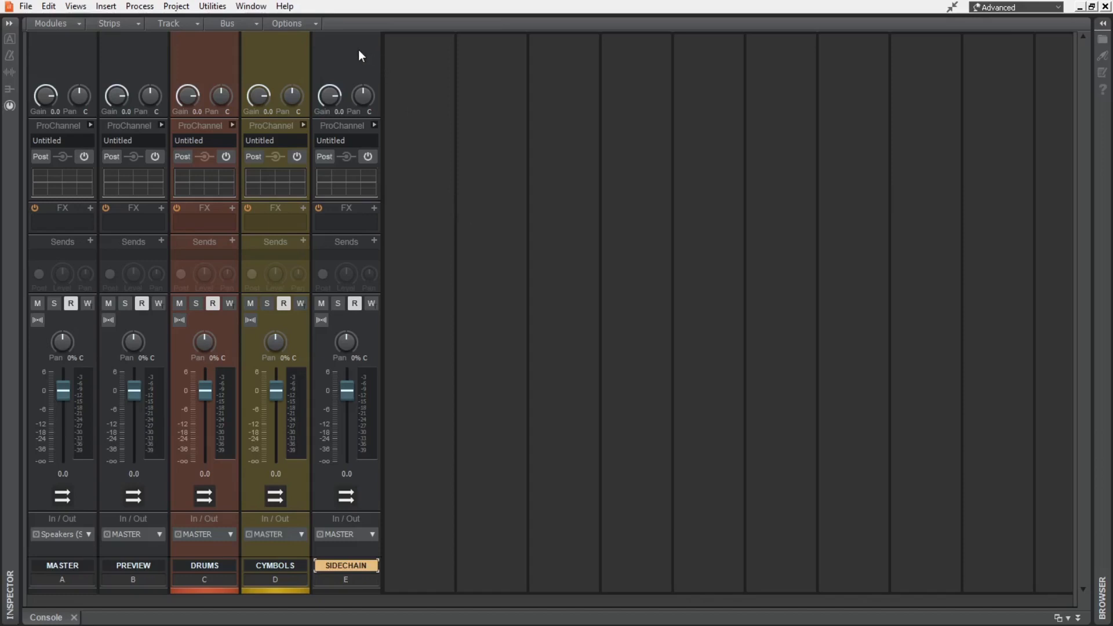
Step: Add a stereo bus named SIDECHAIN LOW after the SIDECHAIN bus
{"action": "left_click", "coordinate": [231, 27]}
{"action": "left_click", "coordinate": [307, 36]}
{"action": "double_click", "coordinate": [412, 565]}
{"action": "type", "text": "S"}
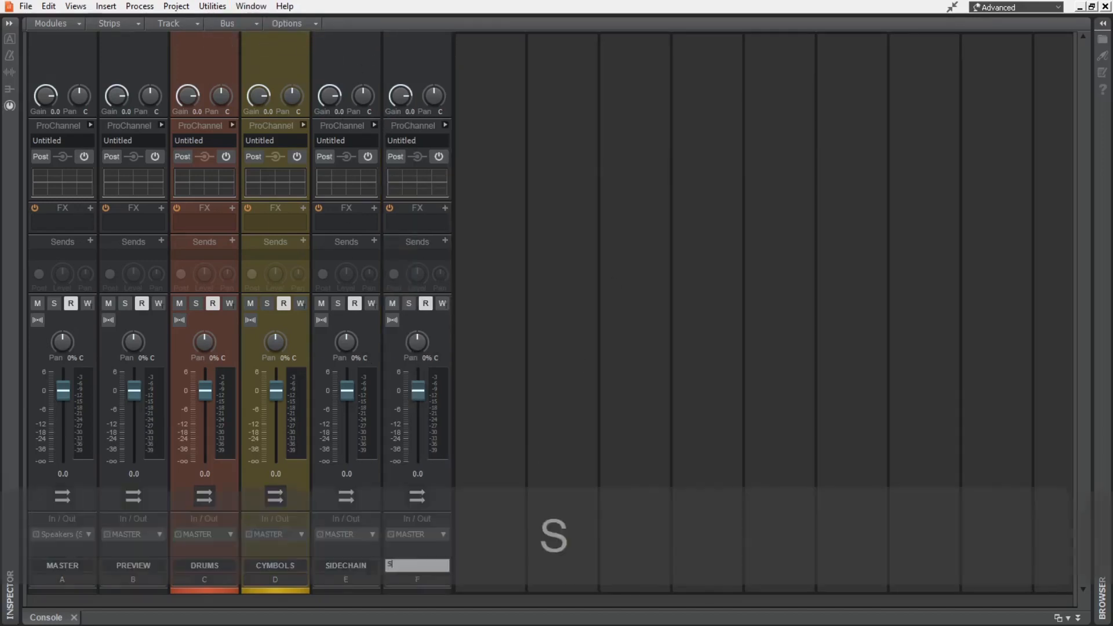
{"action": "type", "text": "IDECHAIN L"}
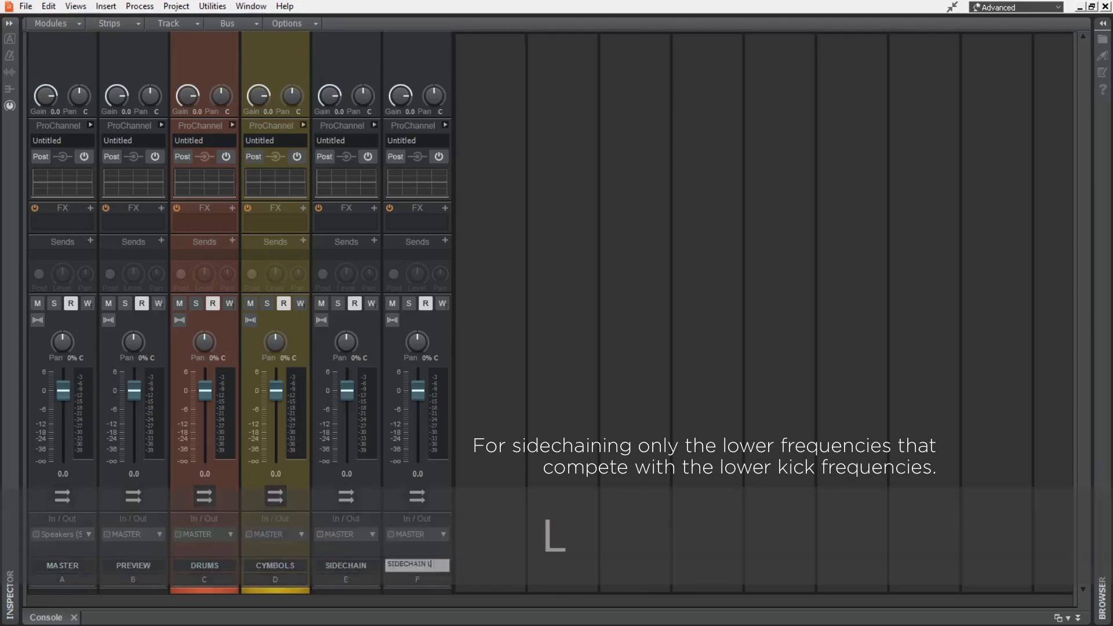
{"action": "type", "text": "OW"}
{"action": "key", "text": "Return"}
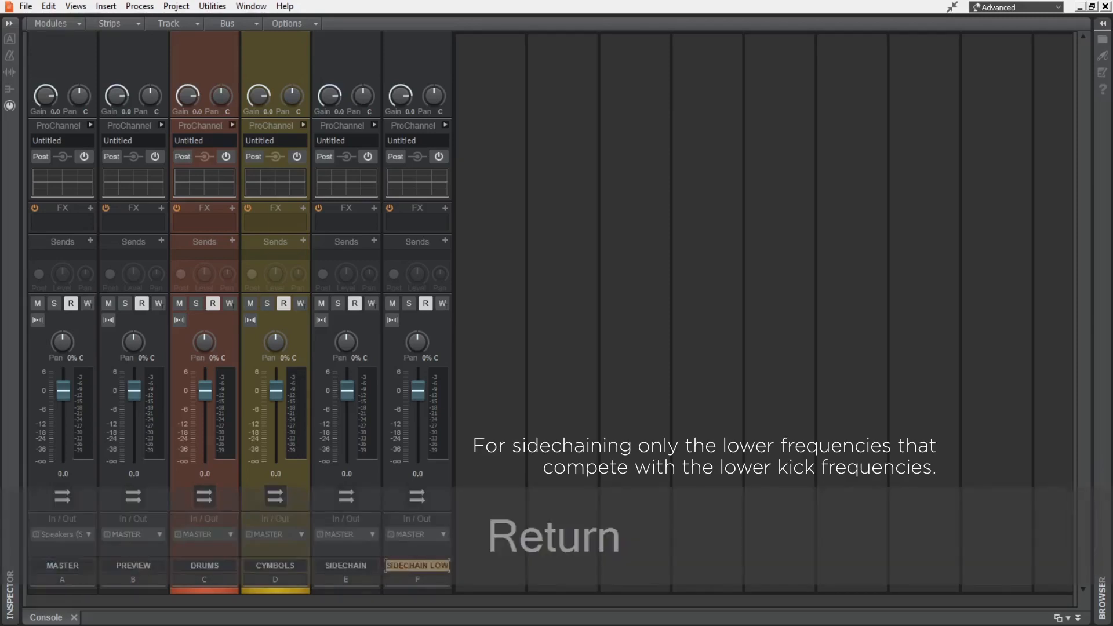
Step: Colour the SIDECHAIN bus strip green and the SIDECHAIN LOW bus strip cyan
{"action": "left_click", "coordinate": [360, 591]}
{"action": "left_click", "coordinate": [411, 573]}
{"action": "left_click", "coordinate": [419, 590]}
{"action": "left_click", "coordinate": [419, 589]}
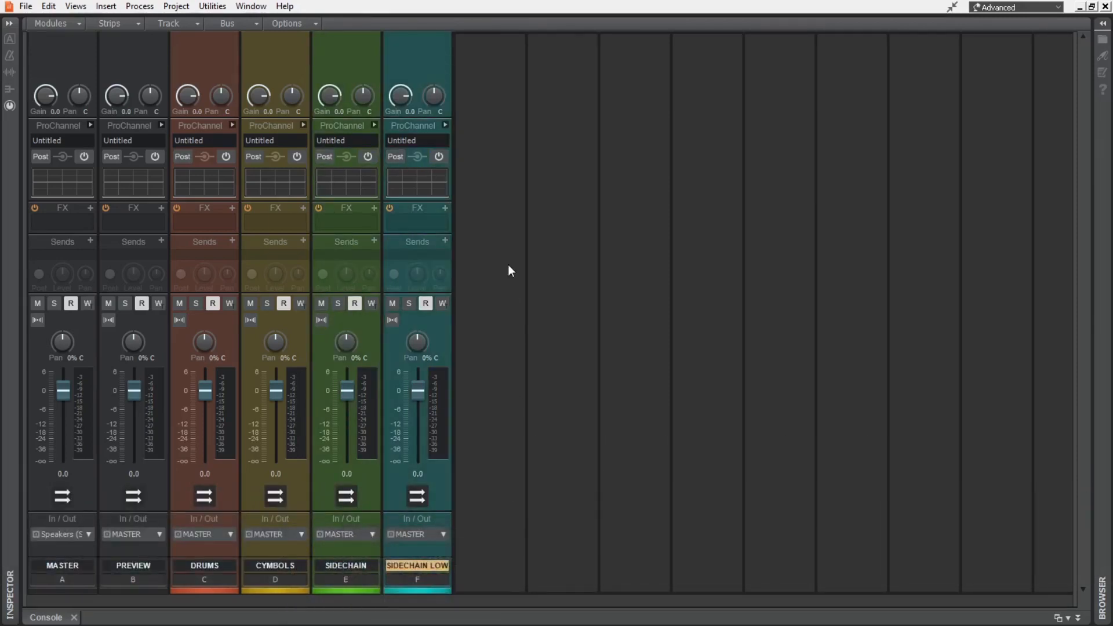
Step: Insert a new stereo bus and name it KEYS
{"action": "left_click", "coordinate": [244, 19]}
{"action": "left_click", "coordinate": [254, 37]}
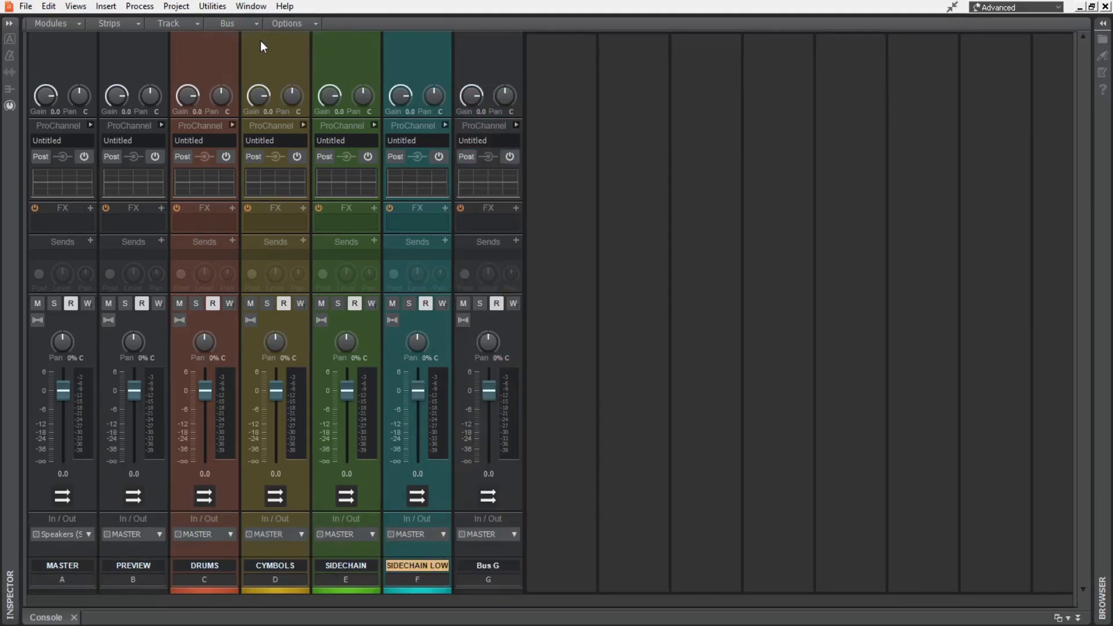
{"action": "double_click", "coordinate": [517, 568]}
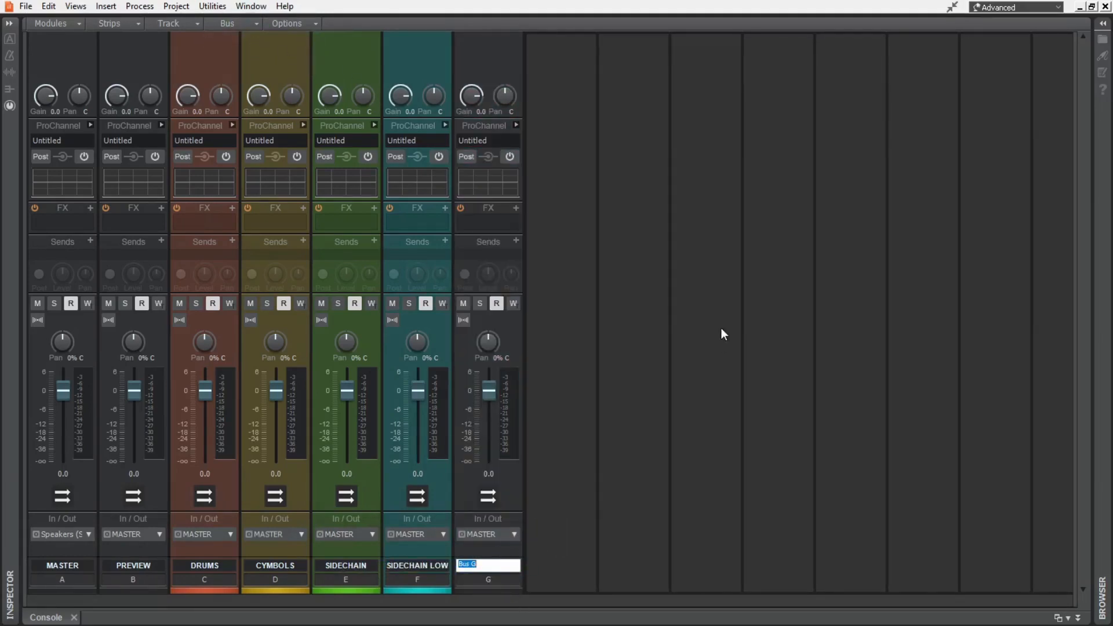
{"action": "type", "text": "KEYS"}
{"action": "key", "text": "Return"}
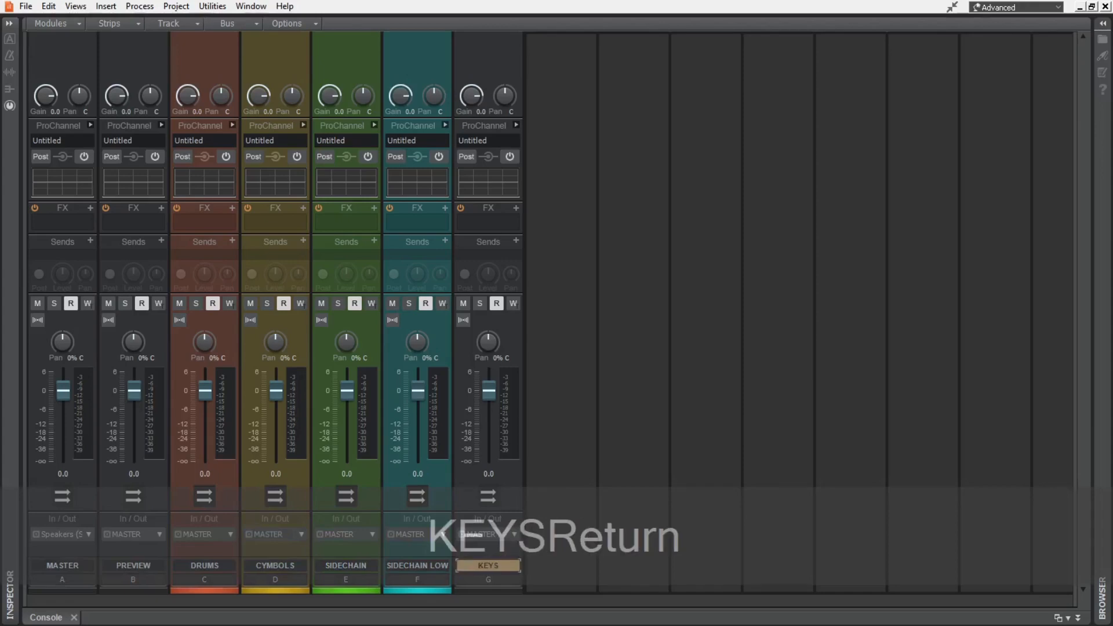
Step: Insert a new stereo bus and name it FX
{"action": "left_click", "coordinate": [250, 24]}
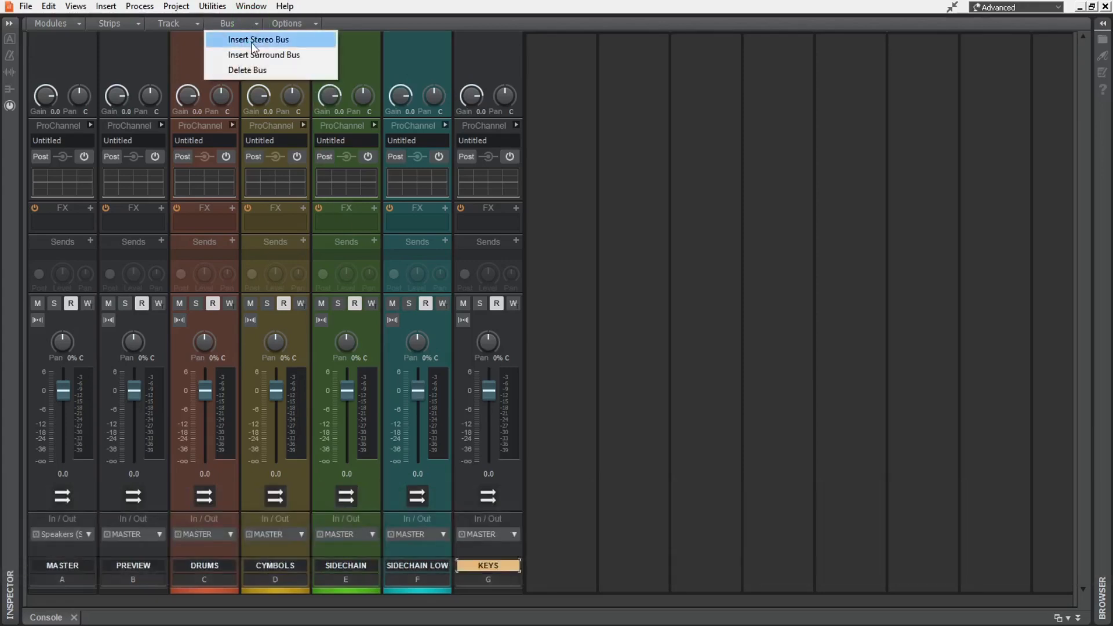
{"action": "left_click", "coordinate": [260, 40]}
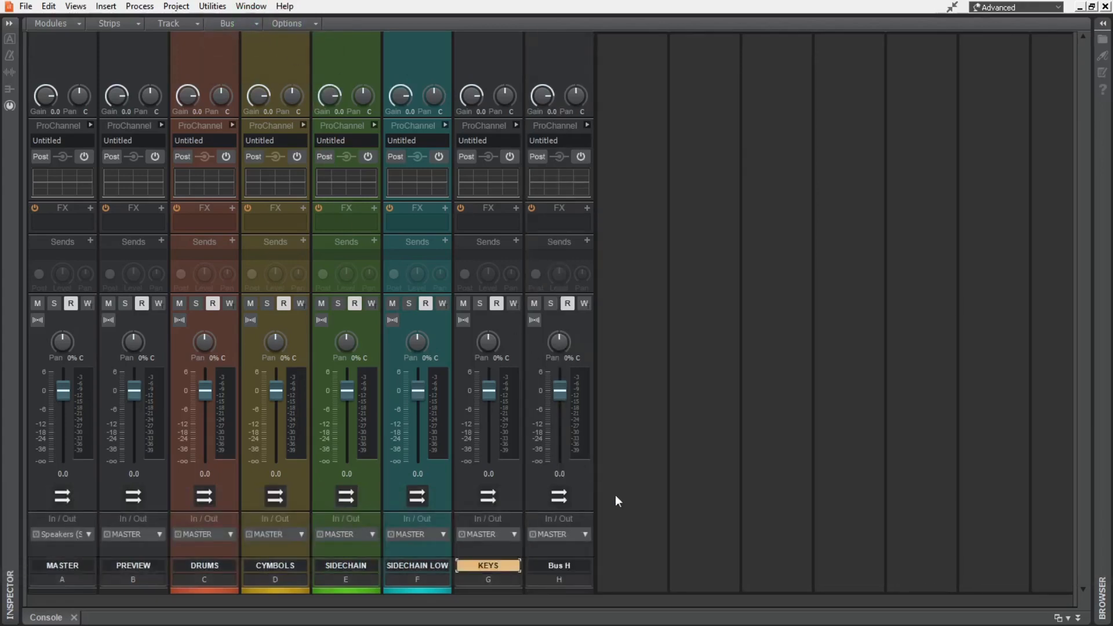
{"action": "double_click", "coordinate": [580, 565]}
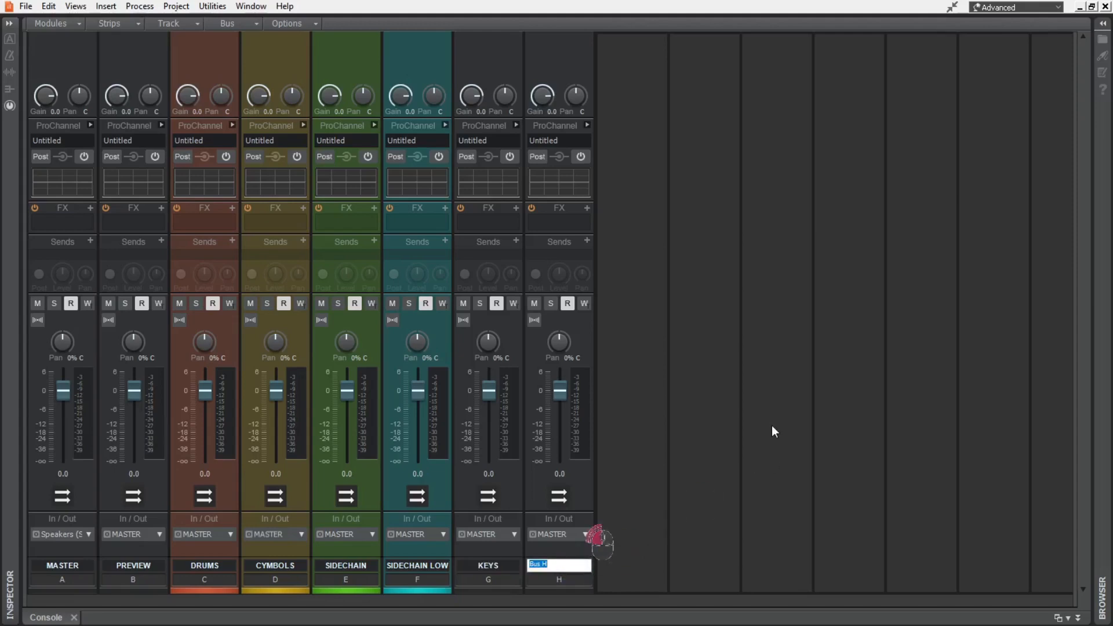
{"action": "type", "text": "FX"}
{"action": "key", "text": "Return"}
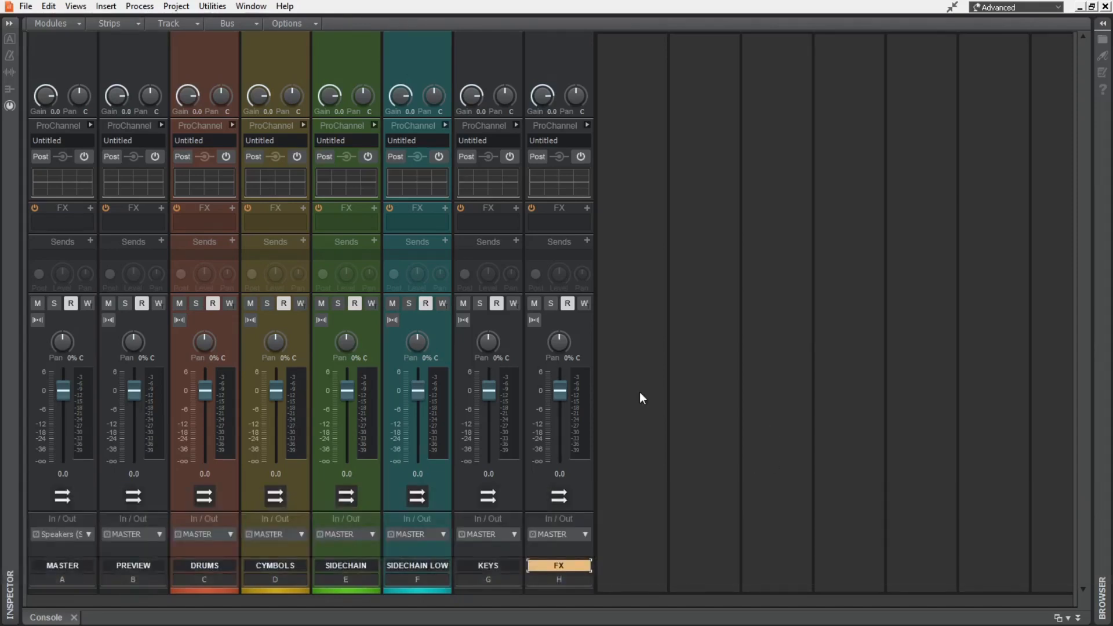
Step: Colour the KEYS bus strip blue
{"action": "left_click", "coordinate": [495, 590]}
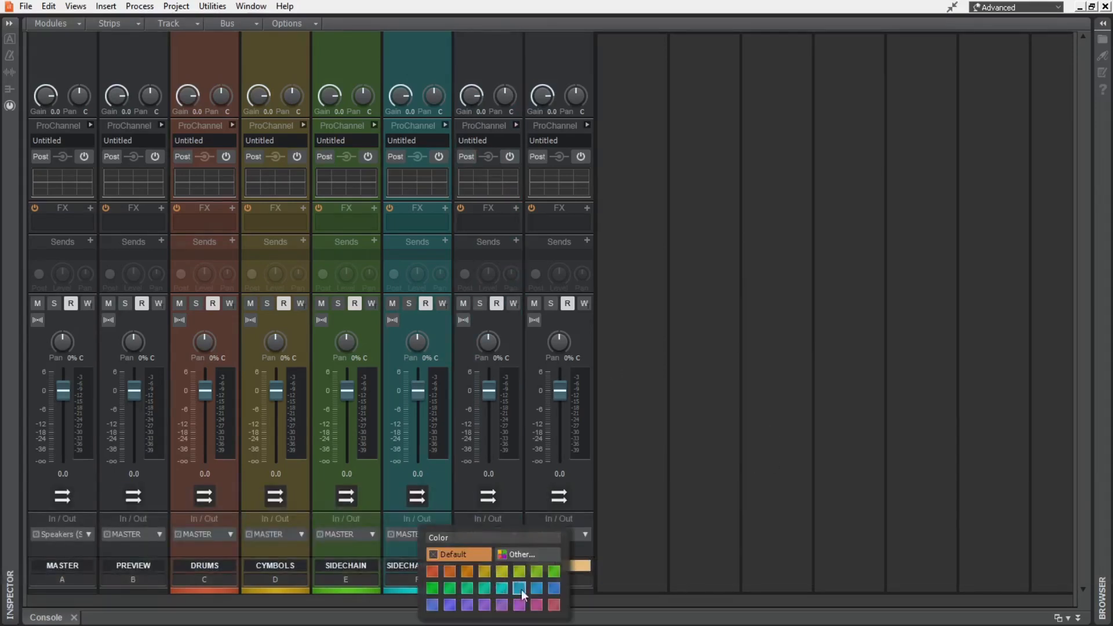
{"action": "left_click", "coordinate": [551, 587]}
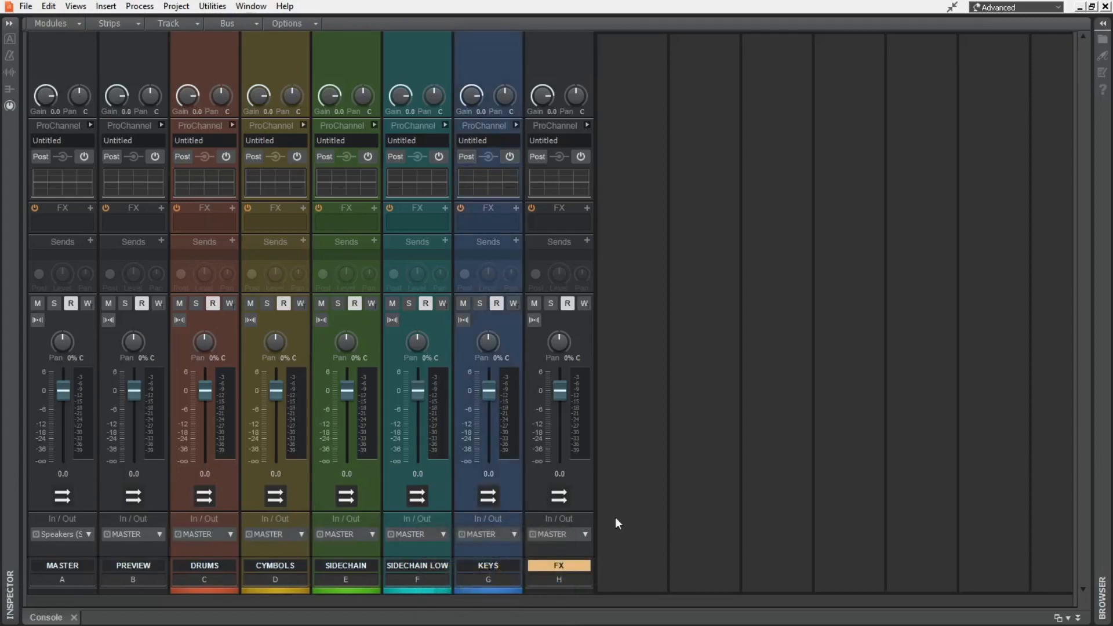
Step: Give the FX bus strip the basic colour white as a custom colour
{"action": "left_click", "coordinate": [575, 590]}
{"action": "left_click", "coordinate": [598, 558]}
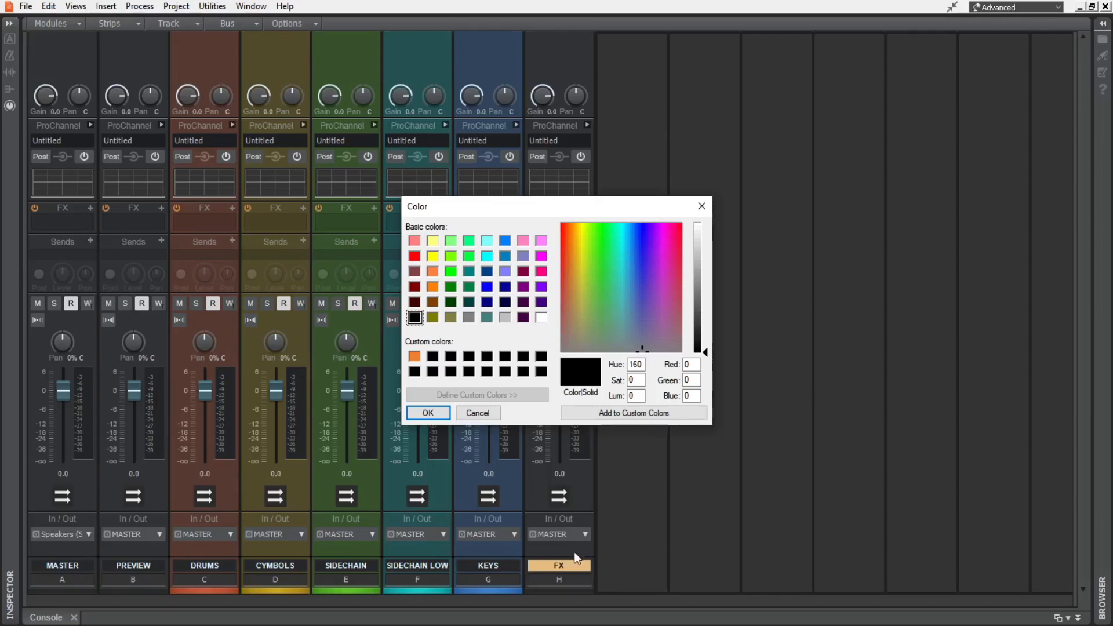
{"action": "left_click", "coordinate": [542, 318]}
{"action": "left_click", "coordinate": [431, 414]}
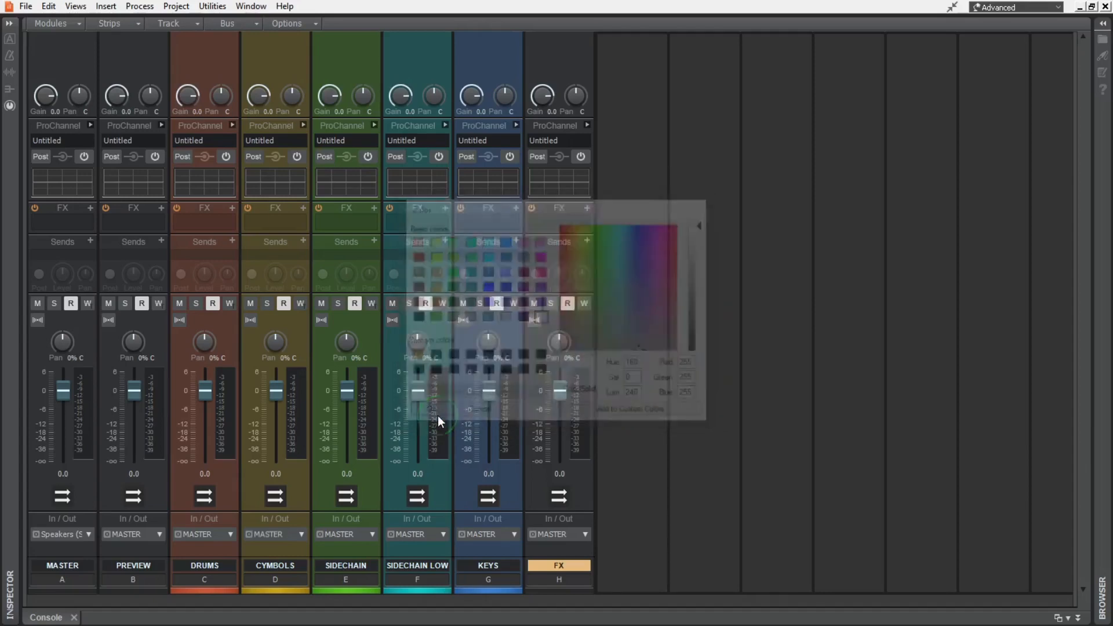
Step: Change the FX bus strip's custom colour to the basic light grey
{"action": "left_click", "coordinate": [579, 592]}
{"action": "left_click", "coordinate": [609, 555]}
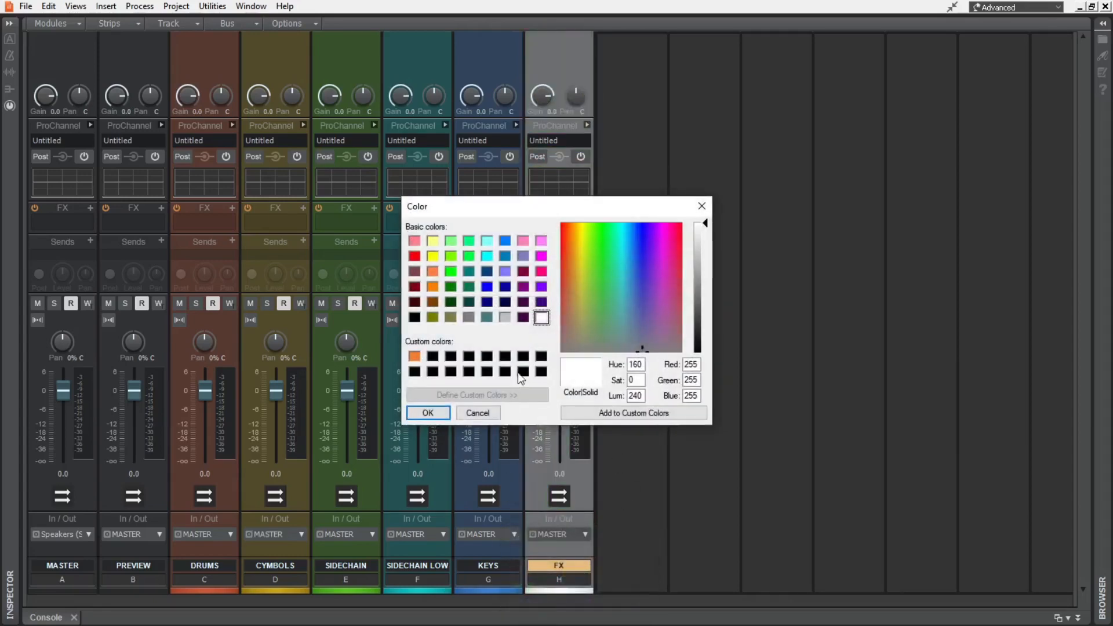
{"action": "left_click", "coordinate": [505, 317]}
{"action": "left_click", "coordinate": [433, 417]}
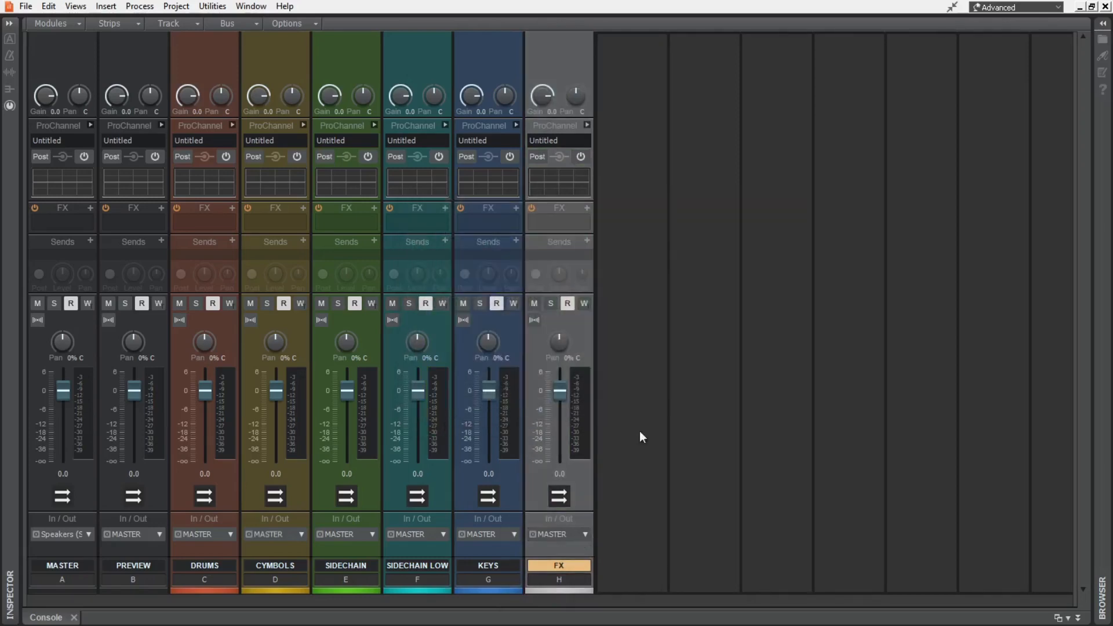
Step: Insert a new stereo bus and name it BASS
{"action": "left_click", "coordinate": [250, 23]}
{"action": "left_click", "coordinate": [268, 41]}
{"action": "double_click", "coordinate": [630, 565]}
{"action": "type", "text": "BASS"}
{"action": "key", "text": "Return"}
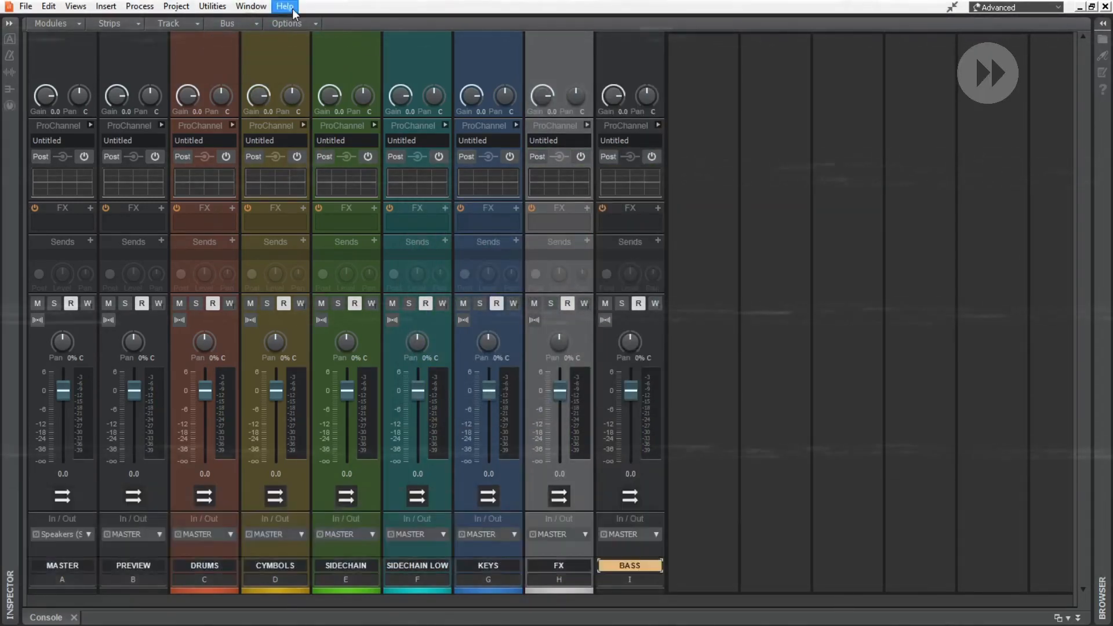
Step: Insert a new stereo bus and name it GTR
{"action": "left_click", "coordinate": [250, 23]}
{"action": "left_click", "coordinate": [268, 42]}
{"action": "double_click", "coordinate": [718, 566]}
{"action": "type", "text": "GTR"}
{"action": "key", "text": "Return"}
Step: Insert a new stereo bus and name it PADS
{"action": "left_click", "coordinate": [250, 24]}
{"action": "left_click", "coordinate": [268, 42]}
{"action": "double_click", "coordinate": [780, 565]}
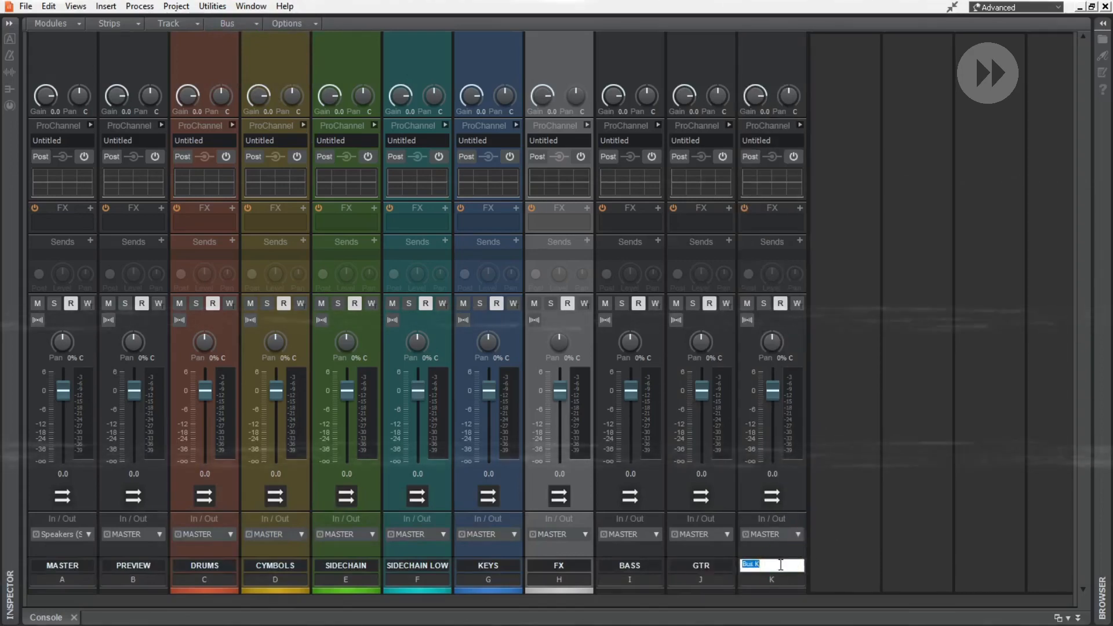
{"action": "type", "text": "PADS"}
{"action": "key", "text": "Return"}
Step: Insert a new stereo bus and name it VOX
{"action": "left_click", "coordinate": [251, 24]}
{"action": "left_click", "coordinate": [269, 42]}
{"action": "double_click", "coordinate": [842, 565]}
{"action": "type", "text": "VOX"}
{"action": "key", "text": "Return"}
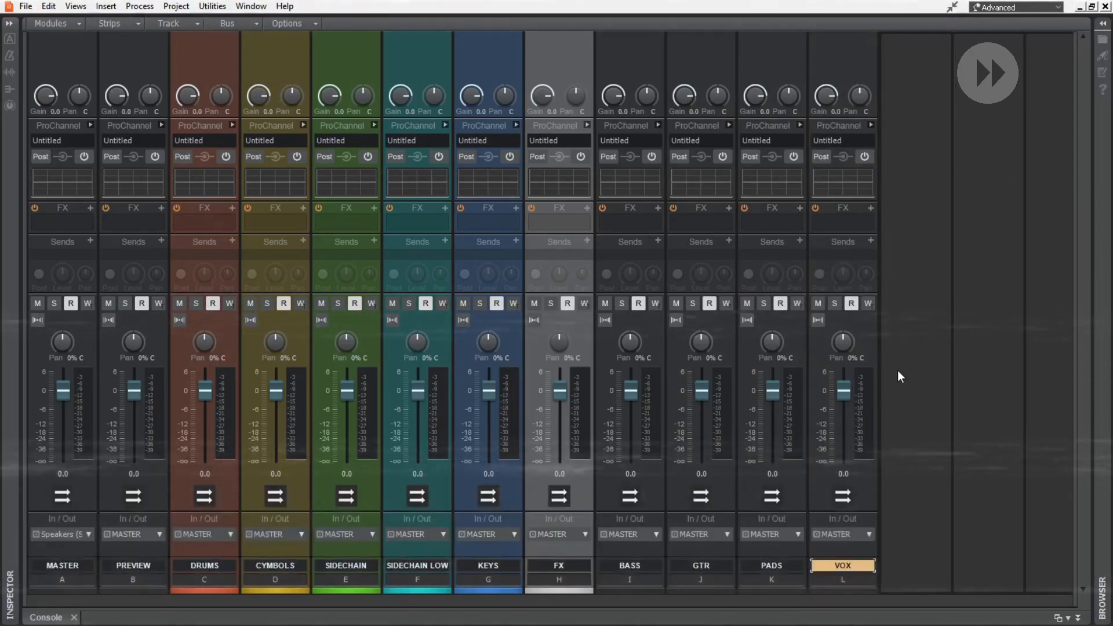
Step: Give the BASS bus strip a custom orange colour and the GTR bus strip a custom purple
{"action": "left_click", "coordinate": [629, 591]}
{"action": "left_click", "coordinate": [433, 287]}
{"action": "left_click", "coordinate": [429, 414]}
{"action": "left_click", "coordinate": [701, 590]}
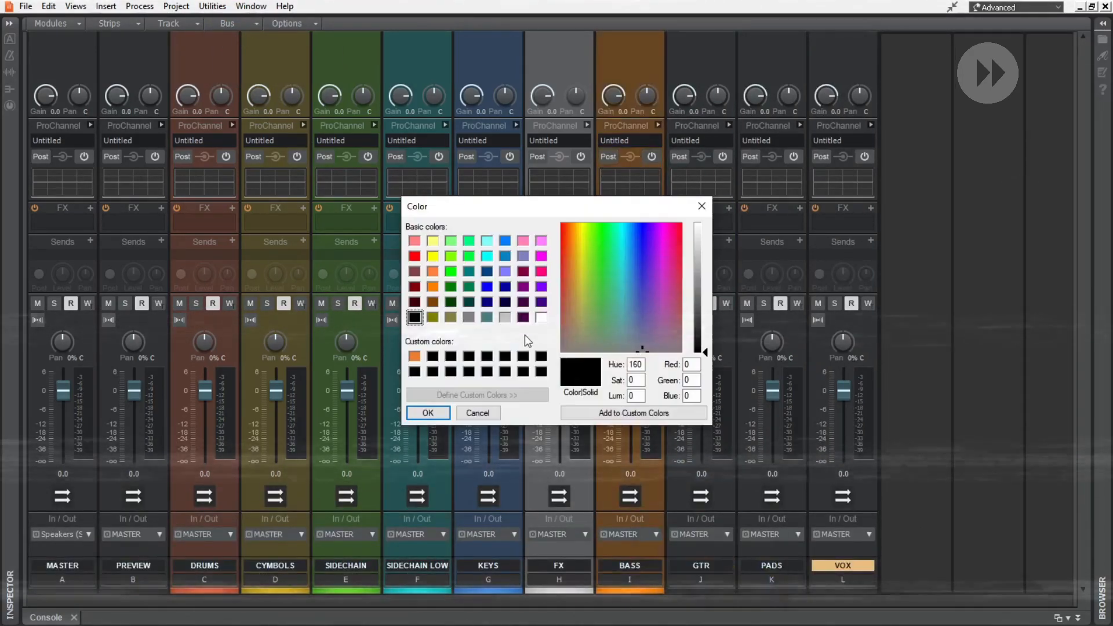
{"action": "left_click", "coordinate": [523, 286]}
{"action": "left_click", "coordinate": [428, 413]}
Step: Give the PADS bus strip a custom pink colour and the VOX bus strip a custom red
{"action": "left_click", "coordinate": [772, 590]}
{"action": "left_click", "coordinate": [541, 240]}
{"action": "left_click", "coordinate": [428, 413]}
{"action": "left_click", "coordinate": [842, 591]}
{"action": "left_click", "coordinate": [415, 256]}
{"action": "left_click", "coordinate": [428, 413]}
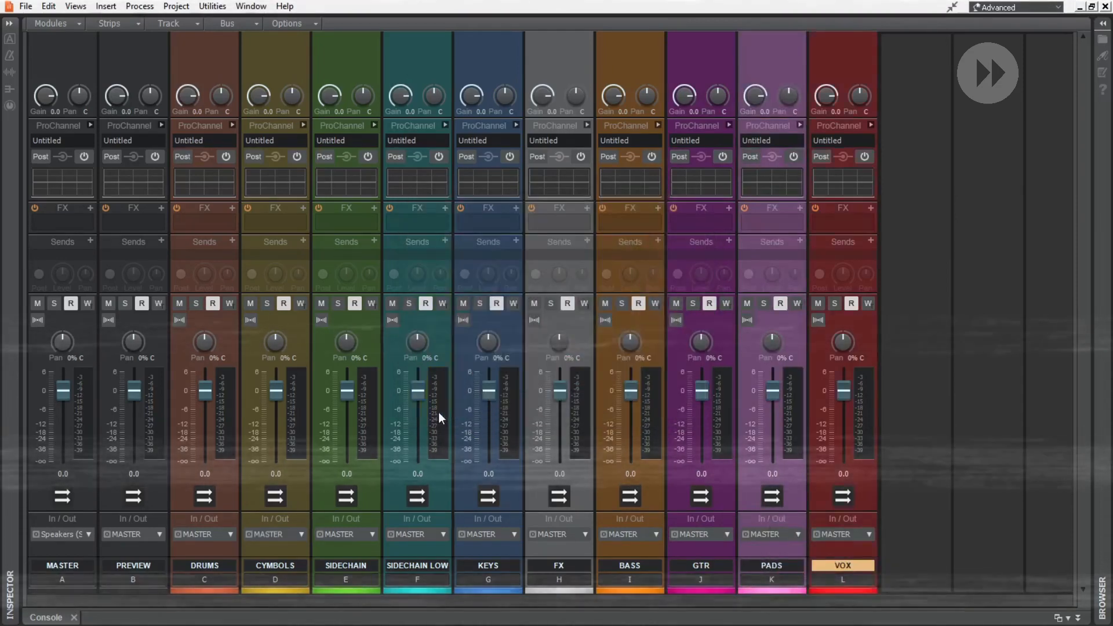
Step: Lighten the VOX bus strip's red by raising the luminance of its custom colour
{"action": "left_click", "coordinate": [843, 591]}
{"action": "left_click_drag", "start_coordinate": [705, 293], "coordinate": [705, 274]}
{"action": "left_click", "coordinate": [428, 413]}
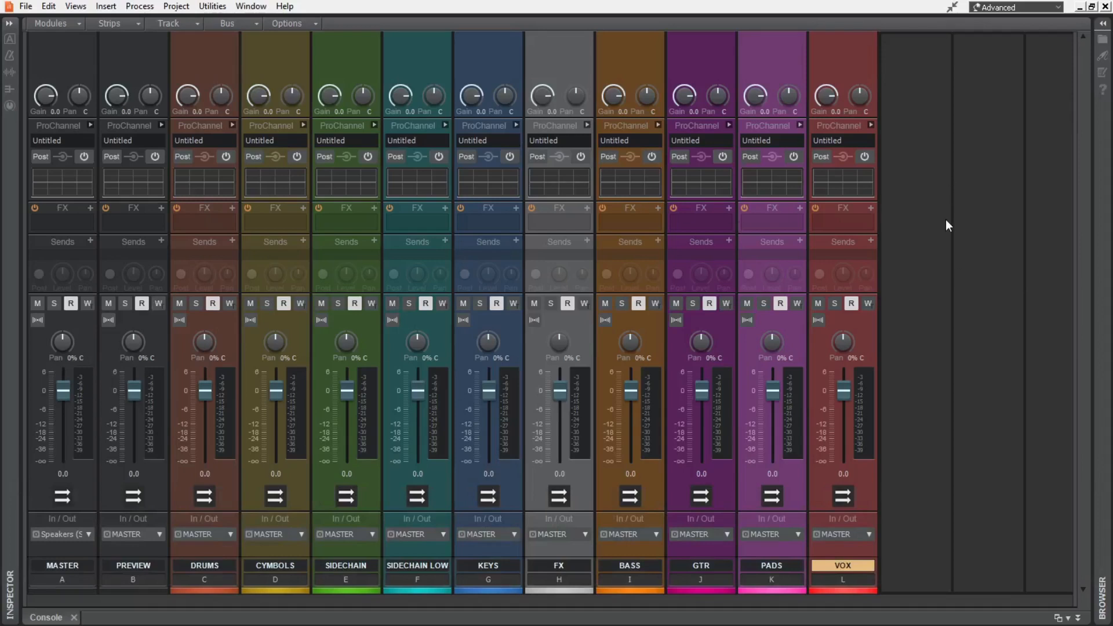
Step: Search the audio effect plug-ins for "multiban" and add Sonitus Multiband to the DRUMS bus's effects rack
{"action": "key", "text": "b"}
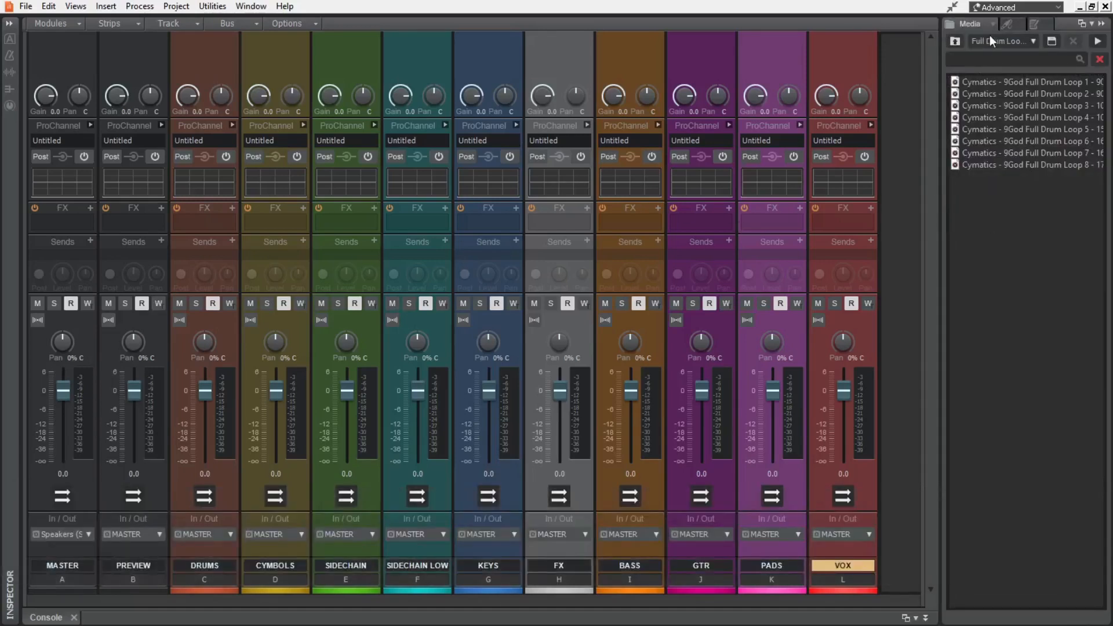
{"action": "left_click", "coordinate": [1014, 25]}
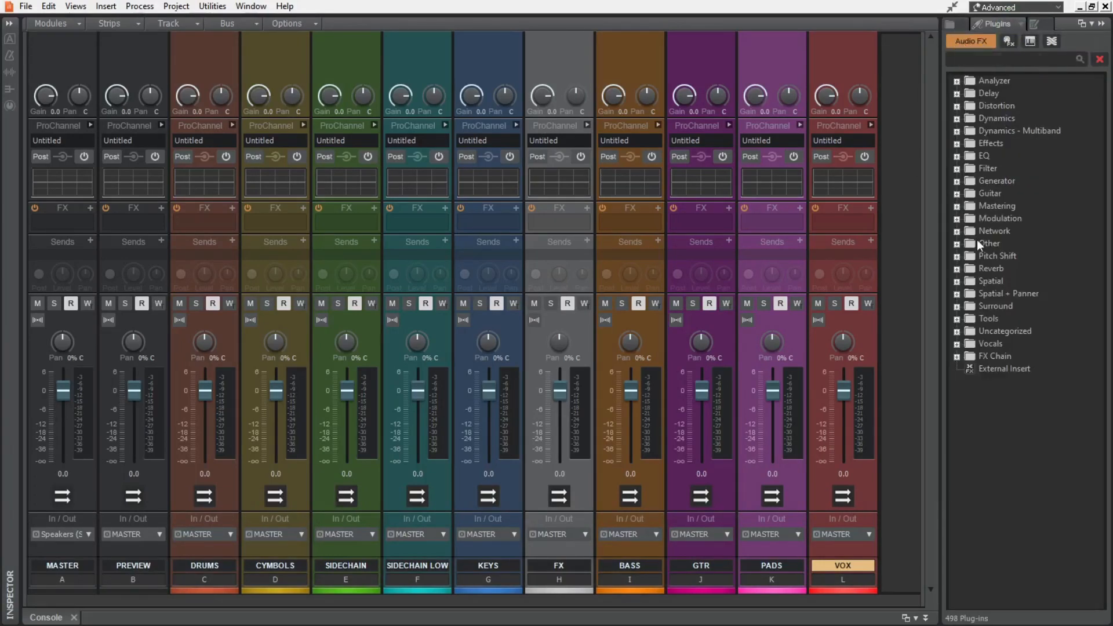
{"action": "left_click", "coordinate": [1036, 58]}
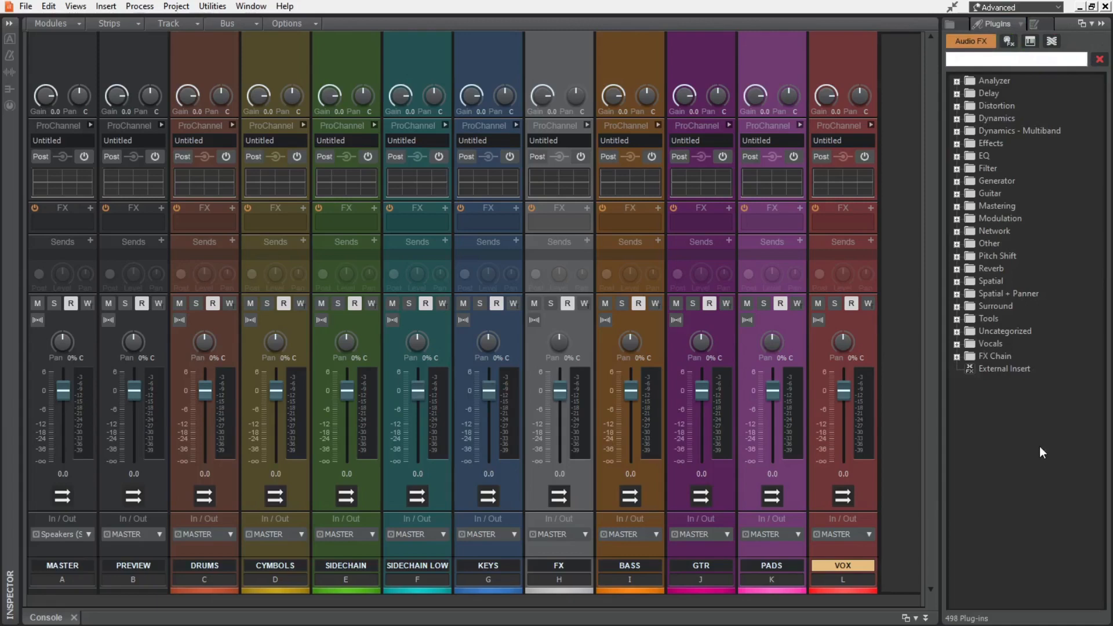
{"action": "type", "text": "multiban"}
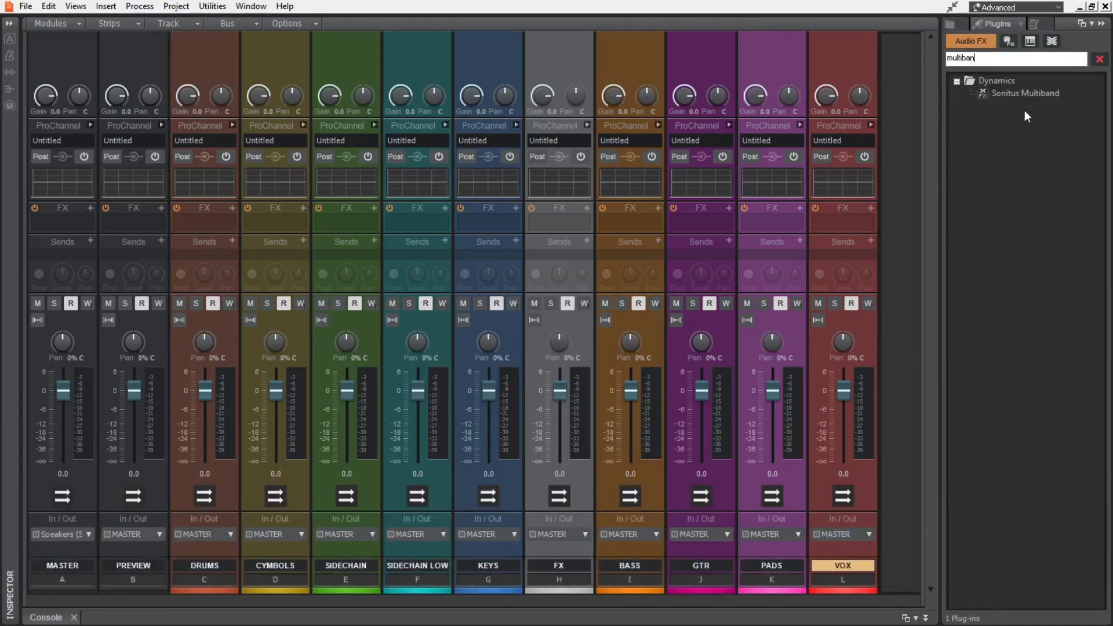
{"action": "left_click_drag", "start_coordinate": [1021, 96], "coordinate": [204, 225]}
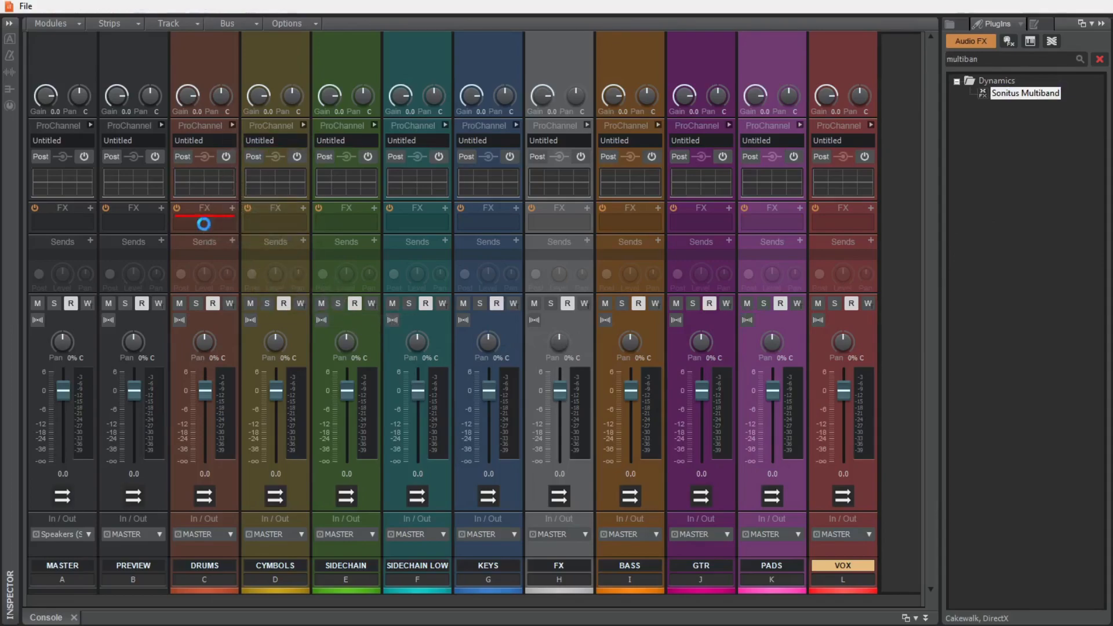
Step: Set the thresholds of all five Sonitus Multiband bands to -20 dB and their ratios to 2.0, and close the plug-in
{"action": "double_click", "coordinate": [41, 195]}
{"action": "type", "text": "-20"}
{"action": "double_click", "coordinate": [84, 194]}
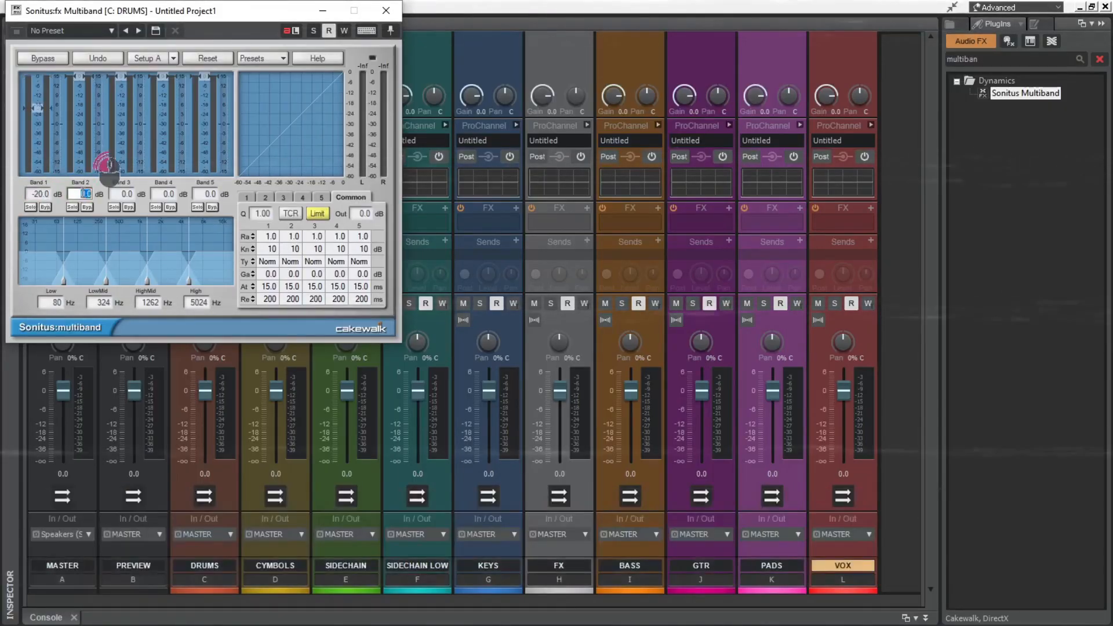
{"action": "type", "text": "-20"}
{"action": "key", "text": "Return"}
{"action": "double_click", "coordinate": [126, 194]}
{"action": "type", "text": "-20"}
{"action": "key", "text": "Return"}
{"action": "double_click", "coordinate": [168, 195]}
{"action": "double_click", "coordinate": [209, 195]}
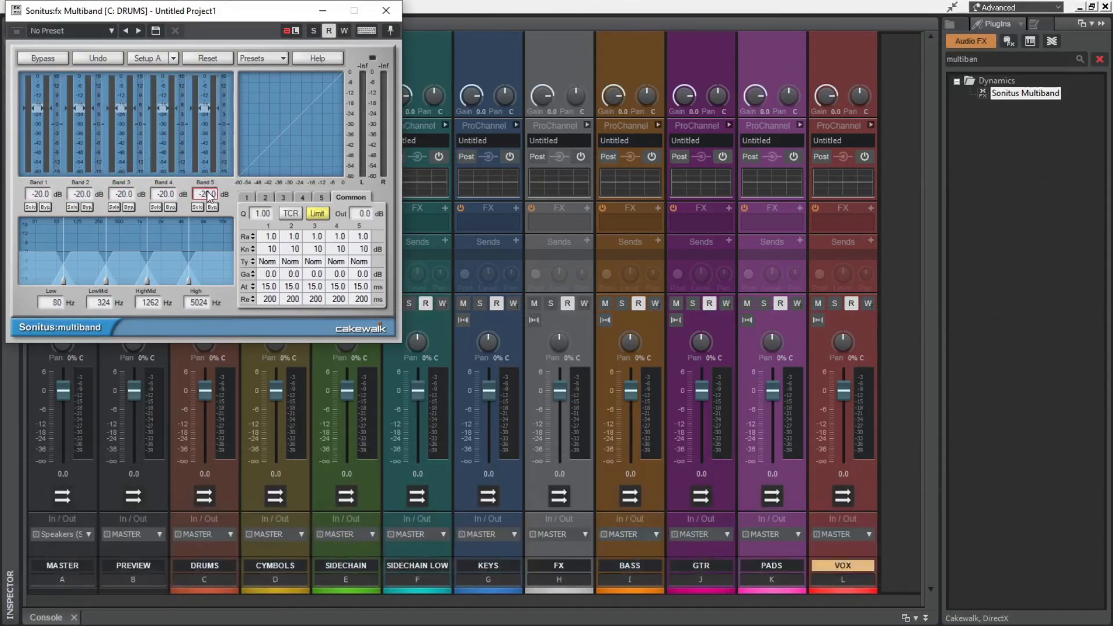
{"action": "left_click", "coordinate": [252, 235]}
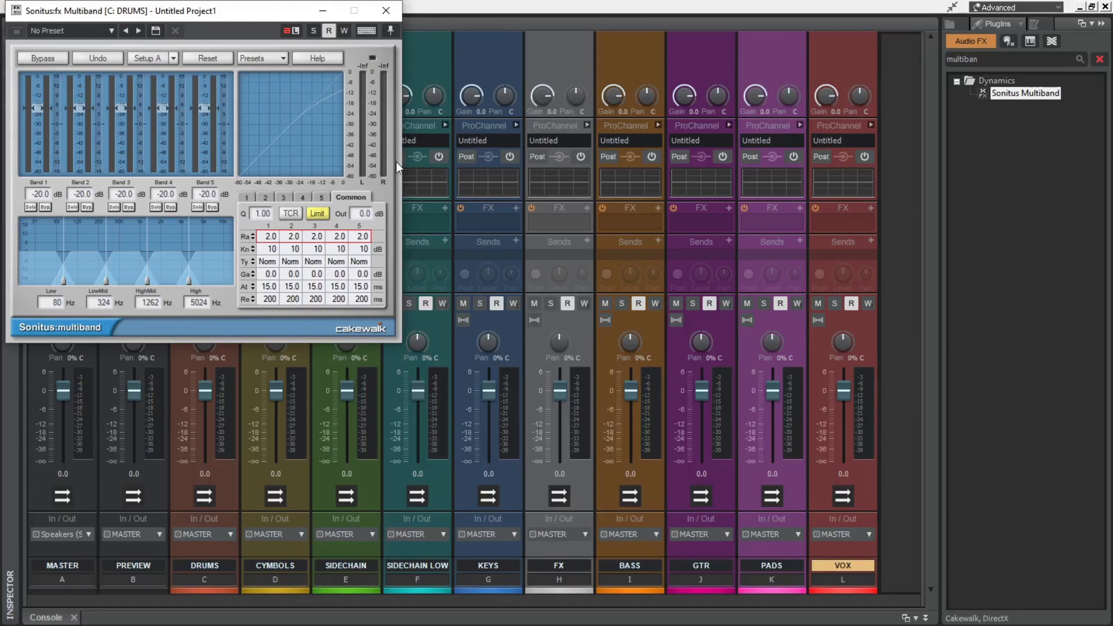
{"action": "left_click", "coordinate": [385, 10]}
Step: Search the plug-ins for "compress" and add Sonitus Compressor to the SIDECHAIN bus's effects rack
{"action": "double_click", "coordinate": [962, 58]}
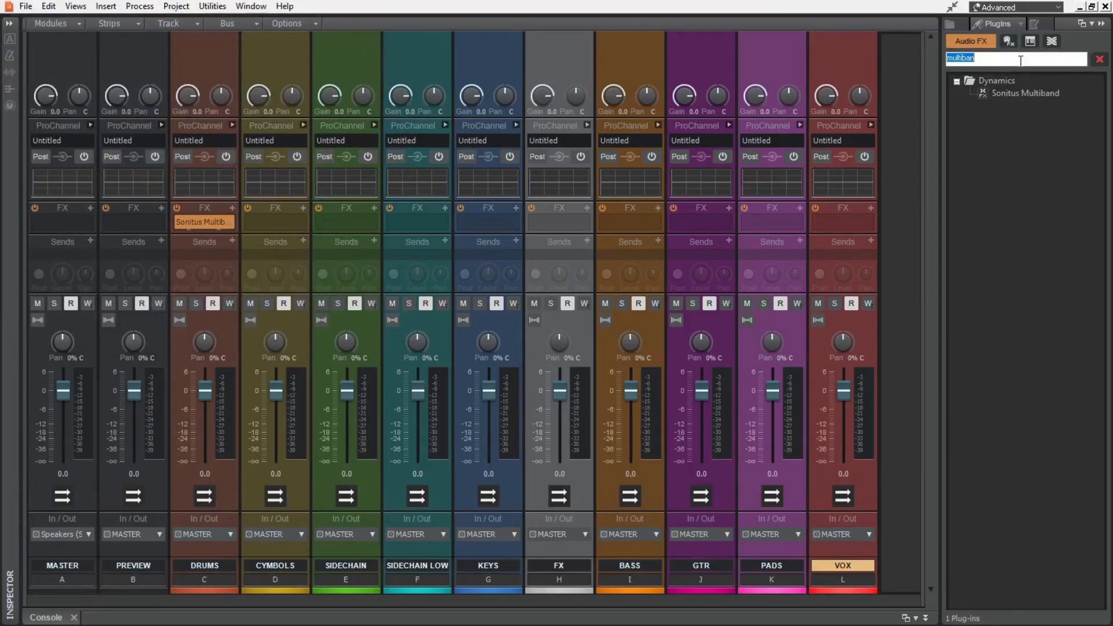
{"action": "type", "text": "compress"}
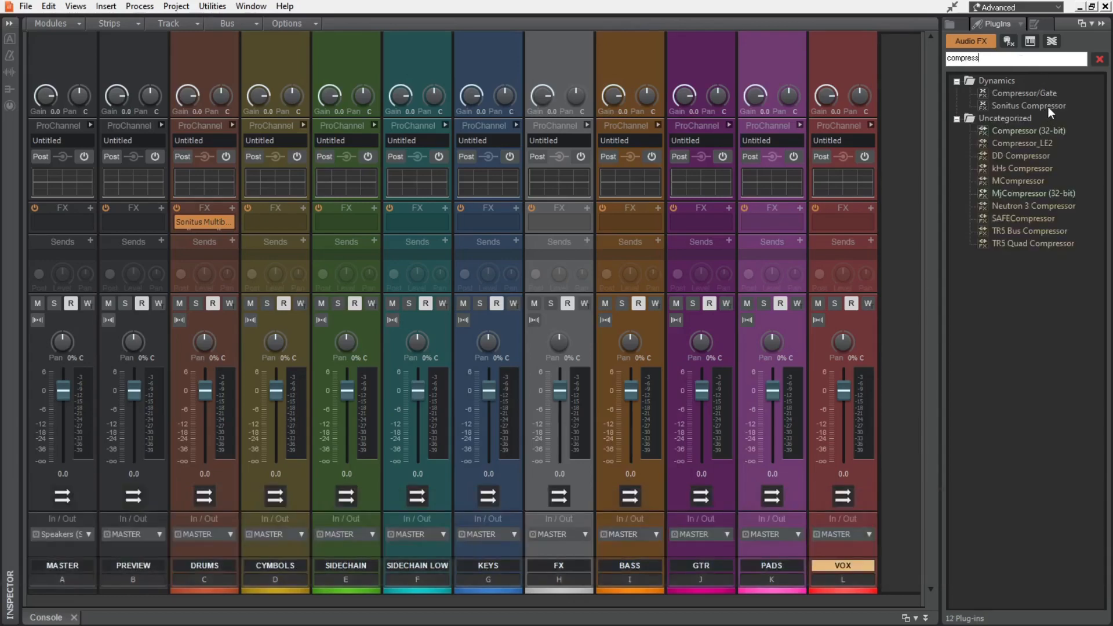
{"action": "left_click_drag", "start_coordinate": [1048, 106], "coordinate": [349, 225]}
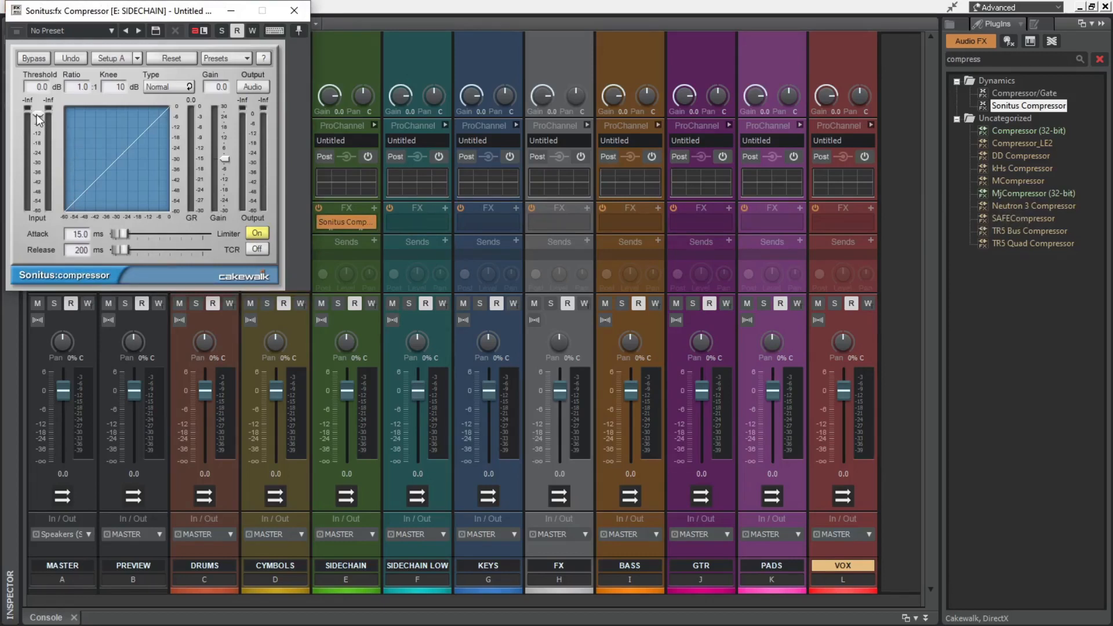
Step: Set the compressor's threshold to about -30.4 dB, attack to 5.2 ms and ratio to 5.0:1, and close the plug-in
{"action": "left_click_drag", "start_coordinate": [37, 116], "coordinate": [39, 163]}
{"action": "left_click_drag", "start_coordinate": [120, 238], "coordinate": [118, 235]}
{"action": "left_click_drag", "start_coordinate": [82, 89], "coordinate": [82, 112]}
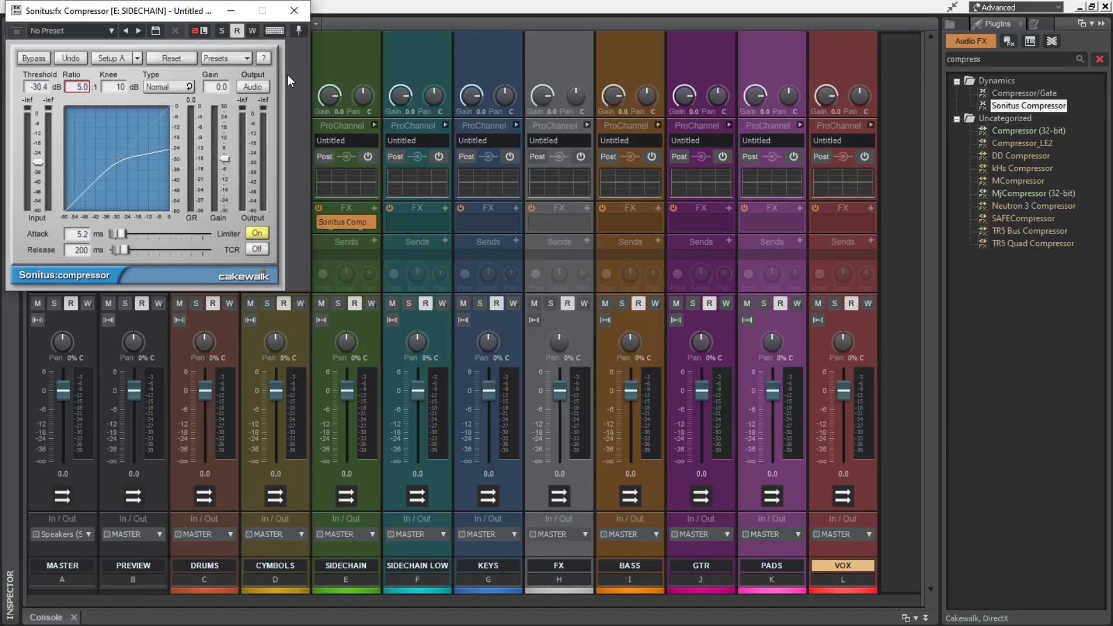
{"action": "left_click", "coordinate": [294, 11]}
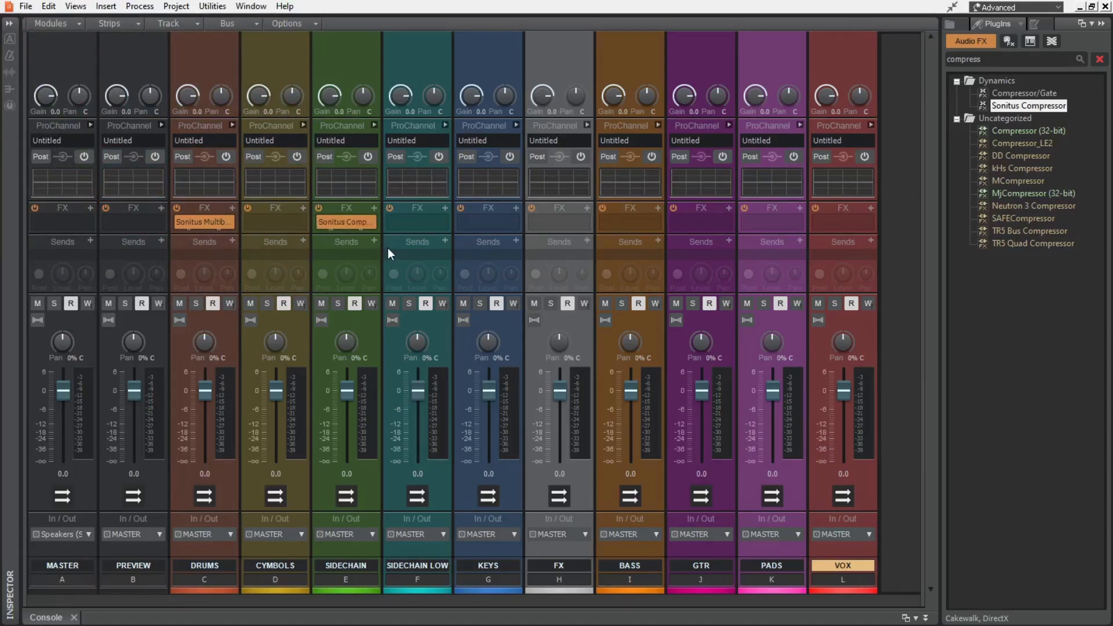
Step: Search the plug-ins for "nova", add TDR Nova to the SIDECHAIN LOW bus and switch it to the external sidechain (Ext SC)
{"action": "double_click", "coordinate": [1000, 61]}
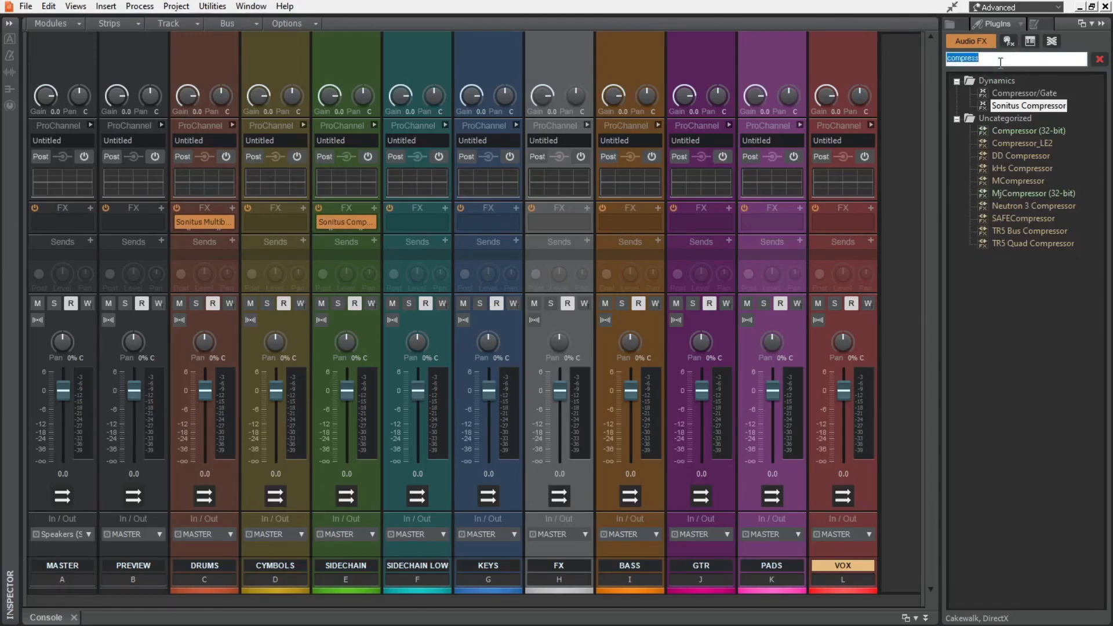
{"action": "type", "text": "nova"}
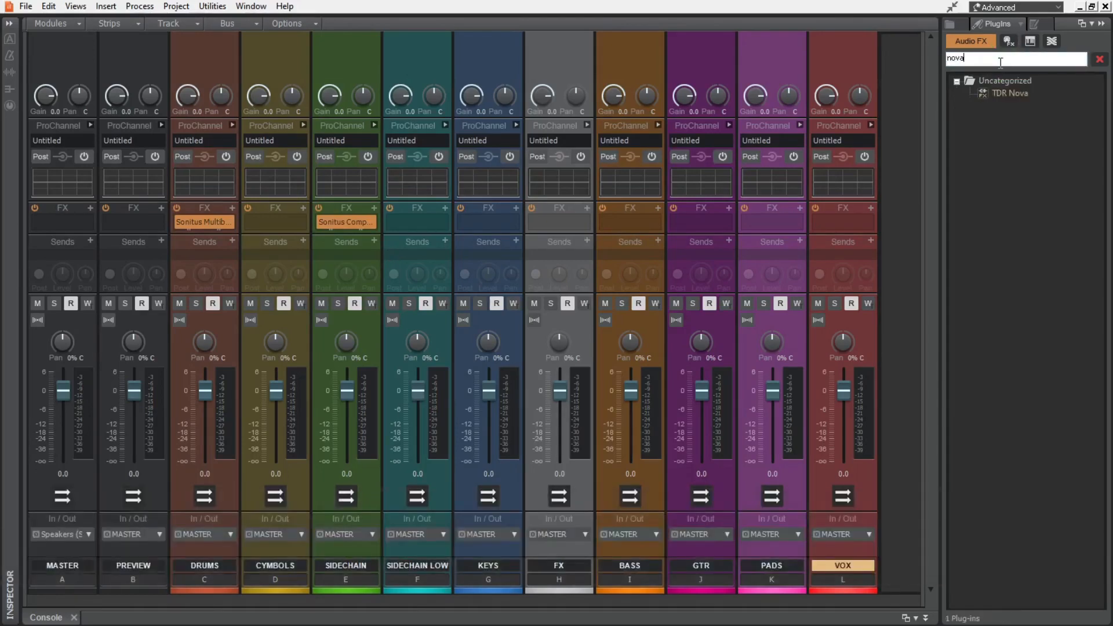
{"action": "left_click_drag", "start_coordinate": [1010, 93], "coordinate": [419, 219]}
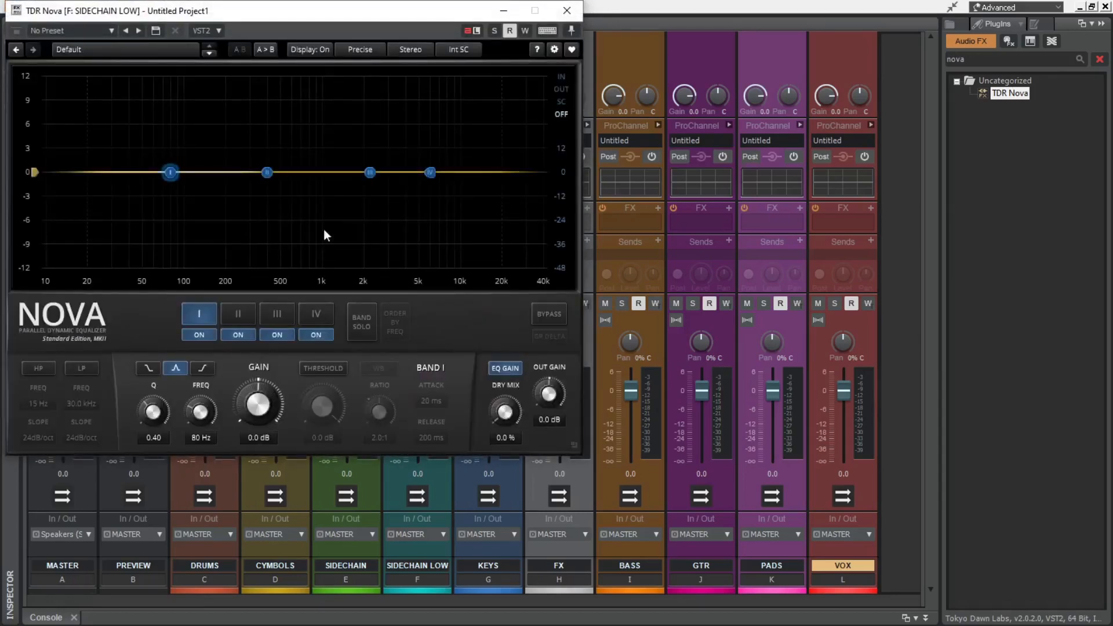
{"action": "left_click", "coordinate": [458, 50]}
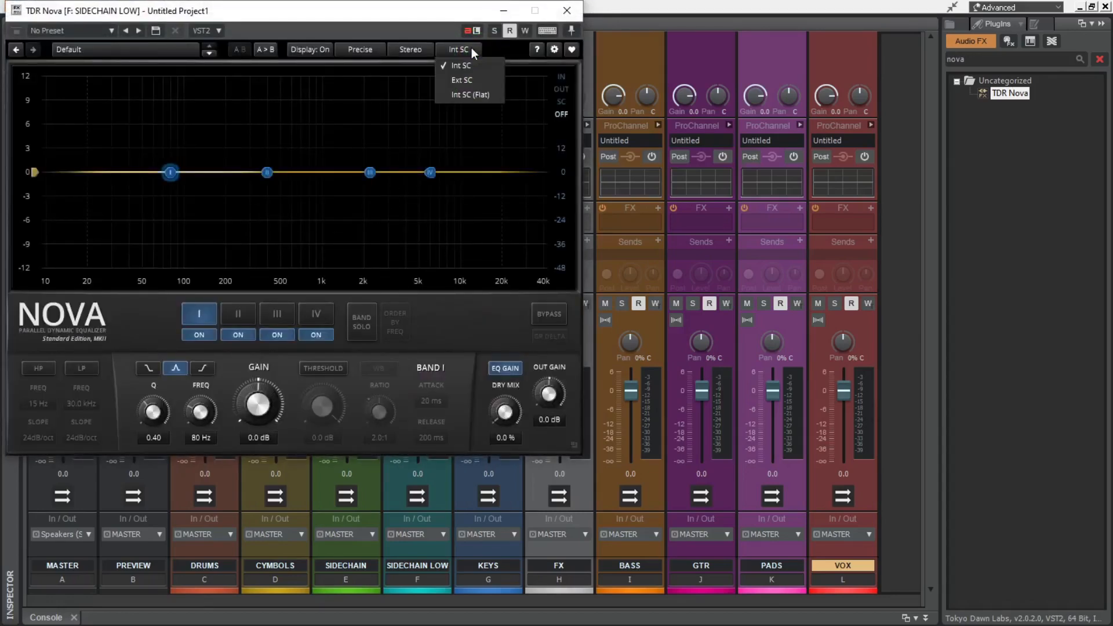
{"action": "left_click", "coordinate": [481, 81]}
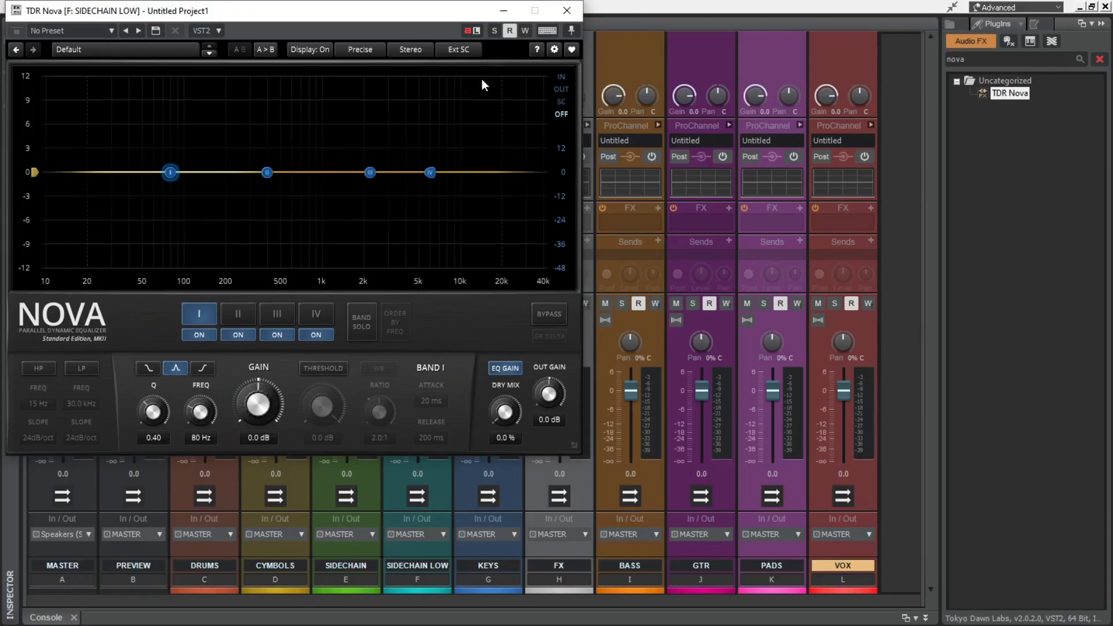
Step: Make Nova's band I a low shelf at 50 Hz with about -0.3 dB gain and enable its threshold at about -23.1 dB
{"action": "left_click_drag", "start_coordinate": [168, 173], "coordinate": [140, 177]}
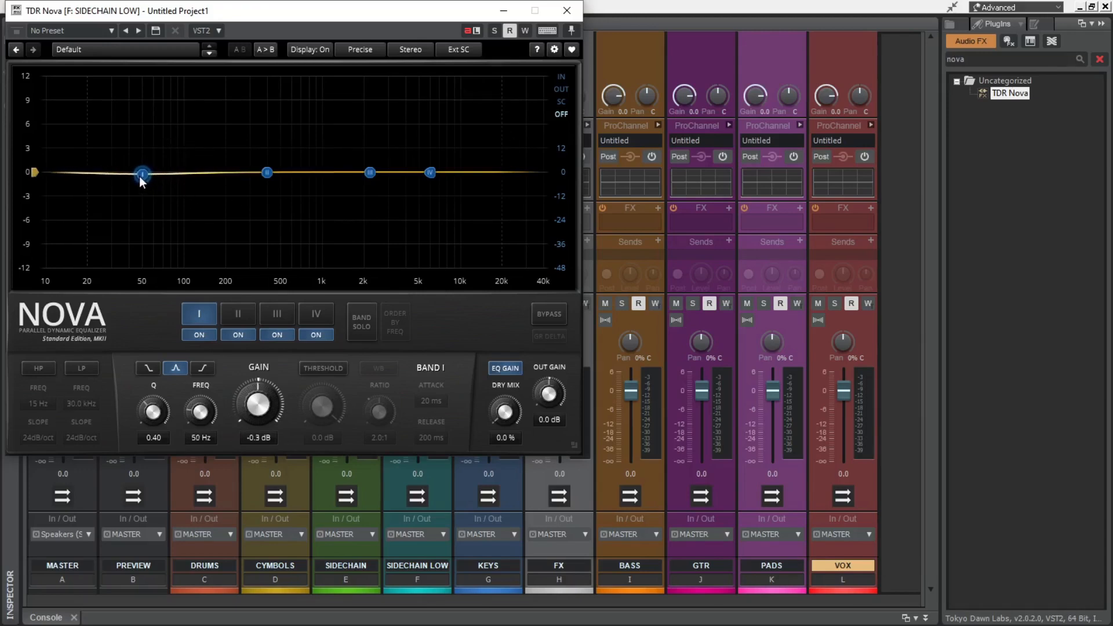
{"action": "left_click", "coordinate": [148, 370]}
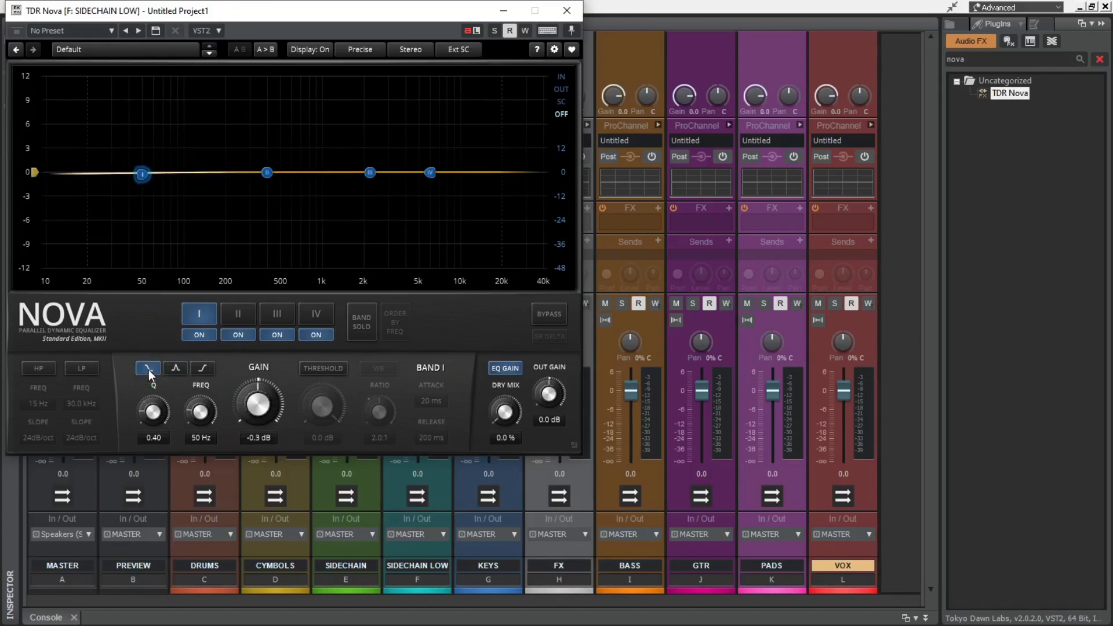
{"action": "left_click", "coordinate": [321, 368]}
{"action": "left_click_drag", "start_coordinate": [347, 406], "coordinate": [348, 444]}
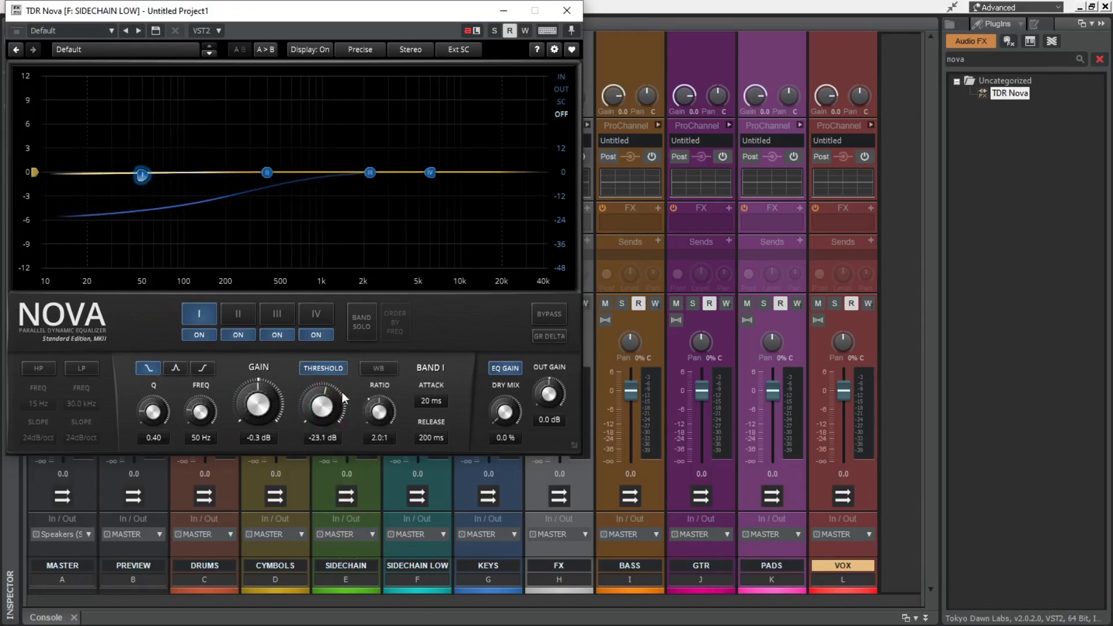
Step: Set band I's ratio to inf:1, attack to 0.10 ms and release to 10 ms, and close Nova
{"action": "left_click_drag", "start_coordinate": [379, 410], "coordinate": [435, 443]}
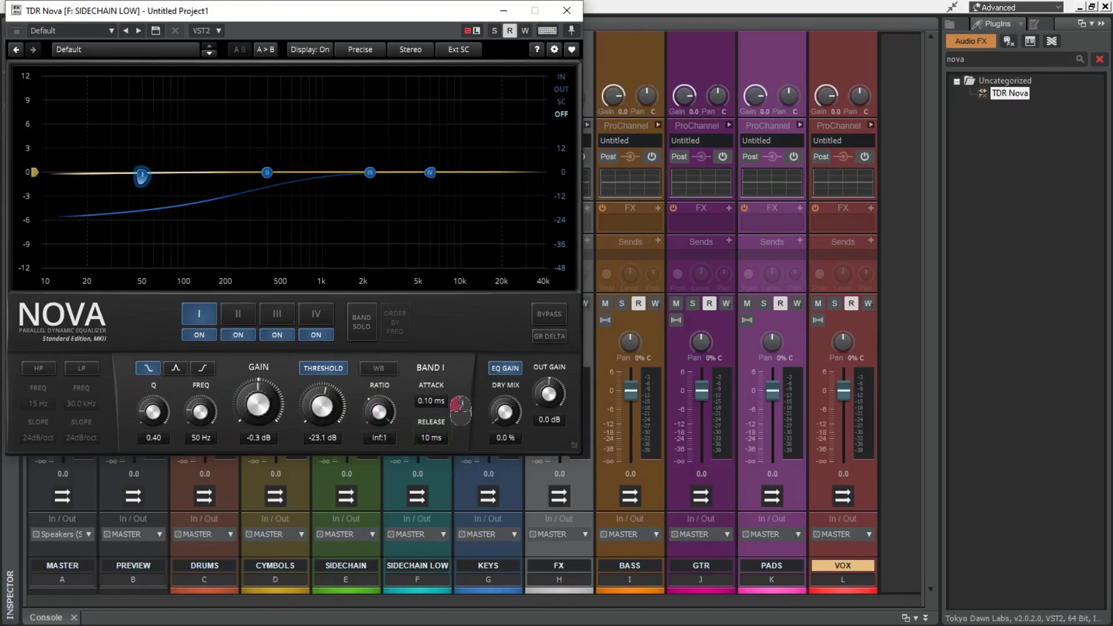
{"action": "left_click_drag", "start_coordinate": [461, 408], "coordinate": [484, 156]}
{"action": "left_click", "coordinate": [567, 11]}
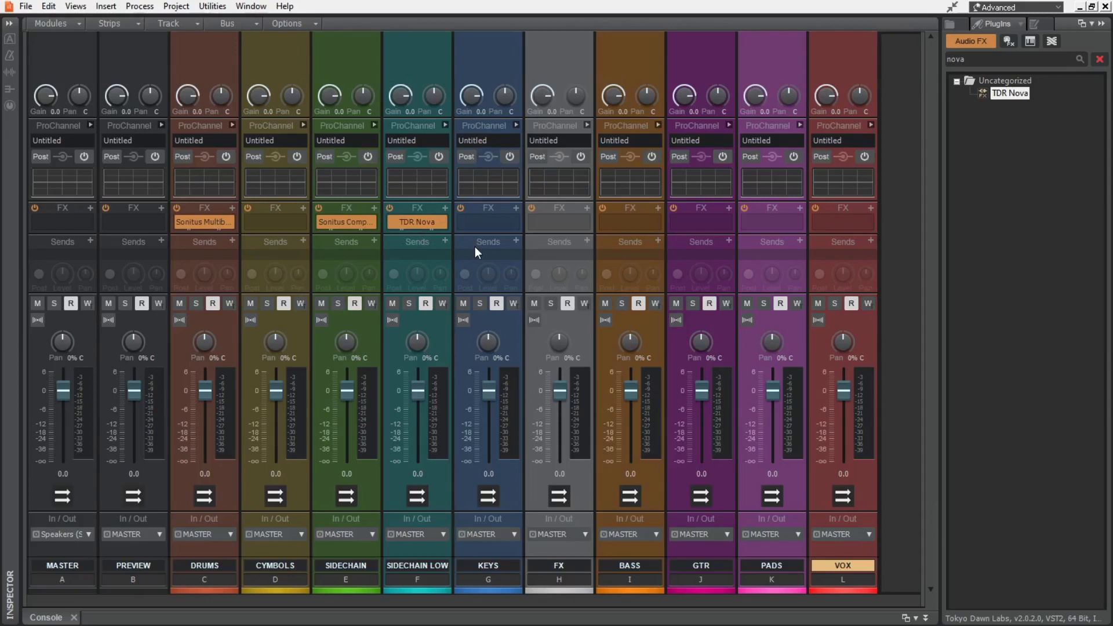
Step: Insert three new stereo buses after the VOX bus
{"action": "left_click", "coordinate": [246, 25]}
{"action": "left_click", "coordinate": [253, 38]}
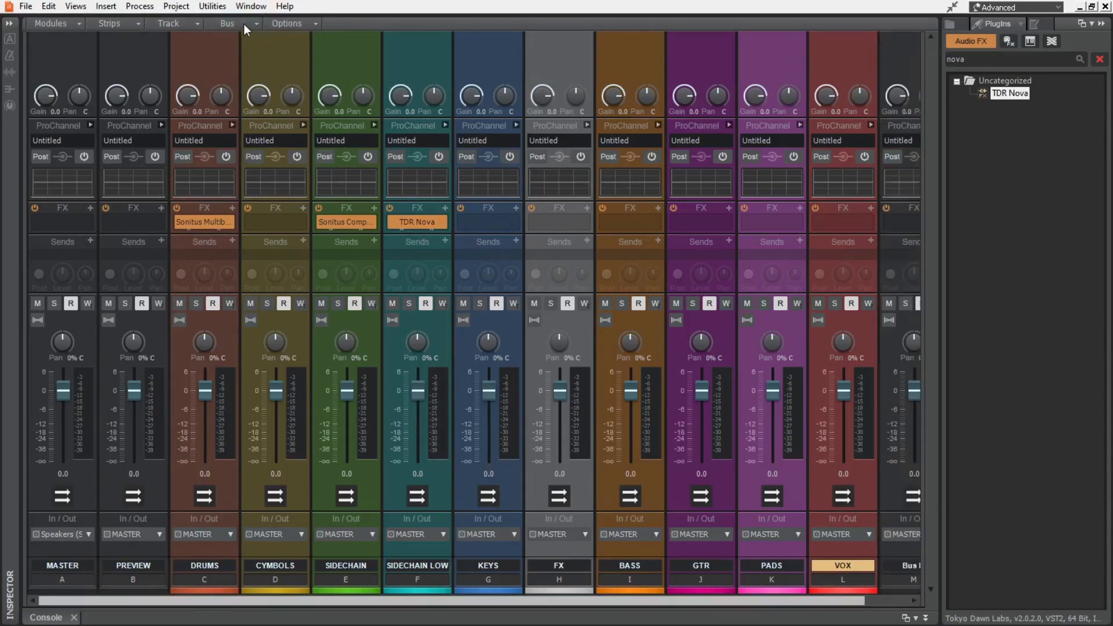
{"action": "left_click", "coordinate": [243, 24]}
{"action": "left_click", "coordinate": [249, 36]}
{"action": "left_click", "coordinate": [246, 24]}
{"action": "left_click", "coordinate": [251, 37]}
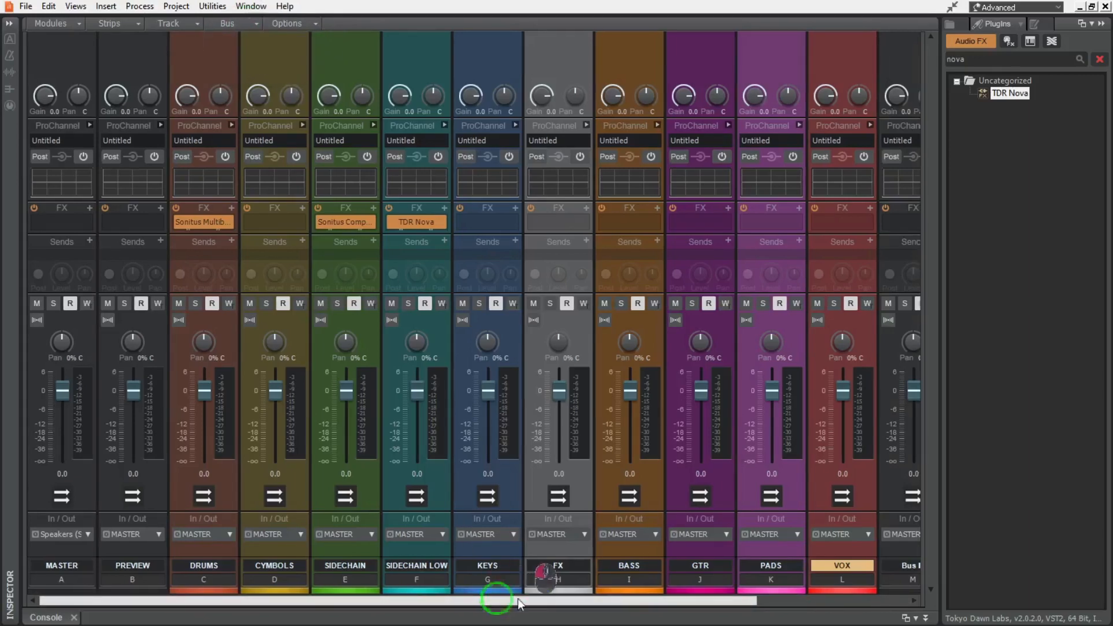
Step: Rename the first new bus after VOX as FX - REV CONV
{"action": "left_click_drag", "start_coordinate": [517, 599], "coordinate": [792, 600]}
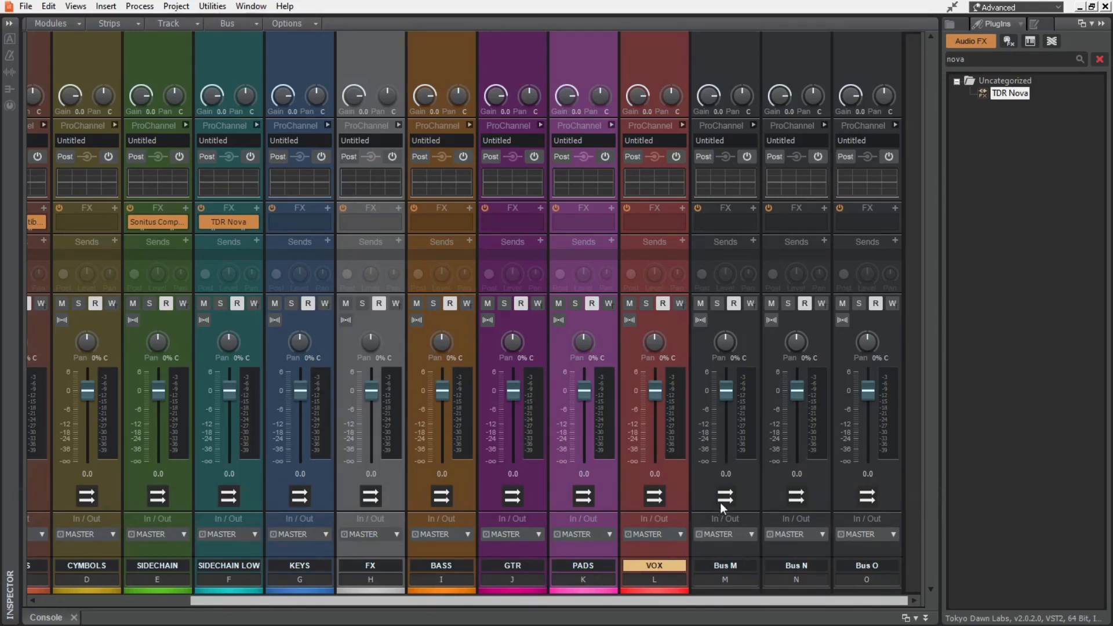
{"action": "double_click", "coordinate": [750, 566]}
{"action": "type", "text": "REV"}
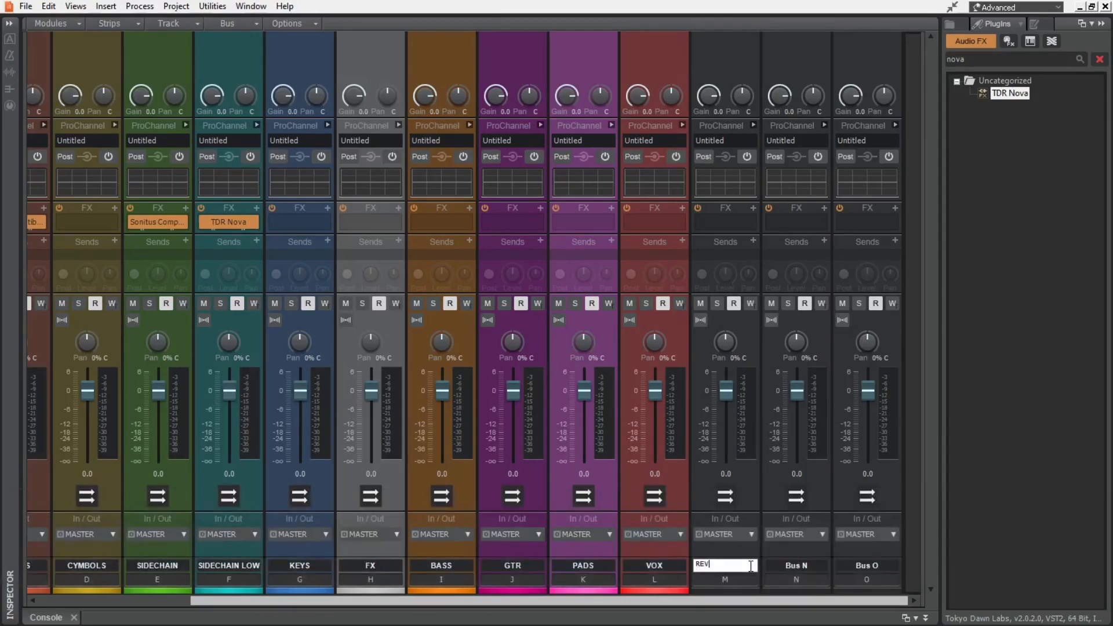
{"action": "type", "text": " CONV"}
{"action": "type", "text": "FX -"}
{"action": "key", "text": "Return"}
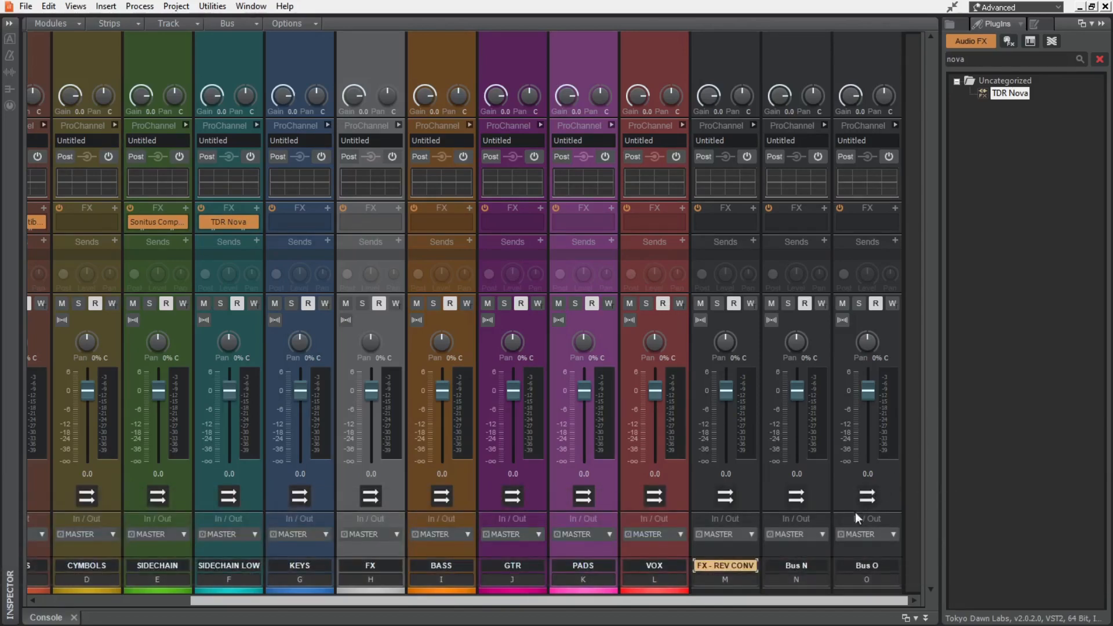
Step: Rename the second new bus as FX - REV PLATE and the third as FX - REV
{"action": "double_click", "coordinate": [804, 569]}
{"action": "type", "text": "FX - RE"}
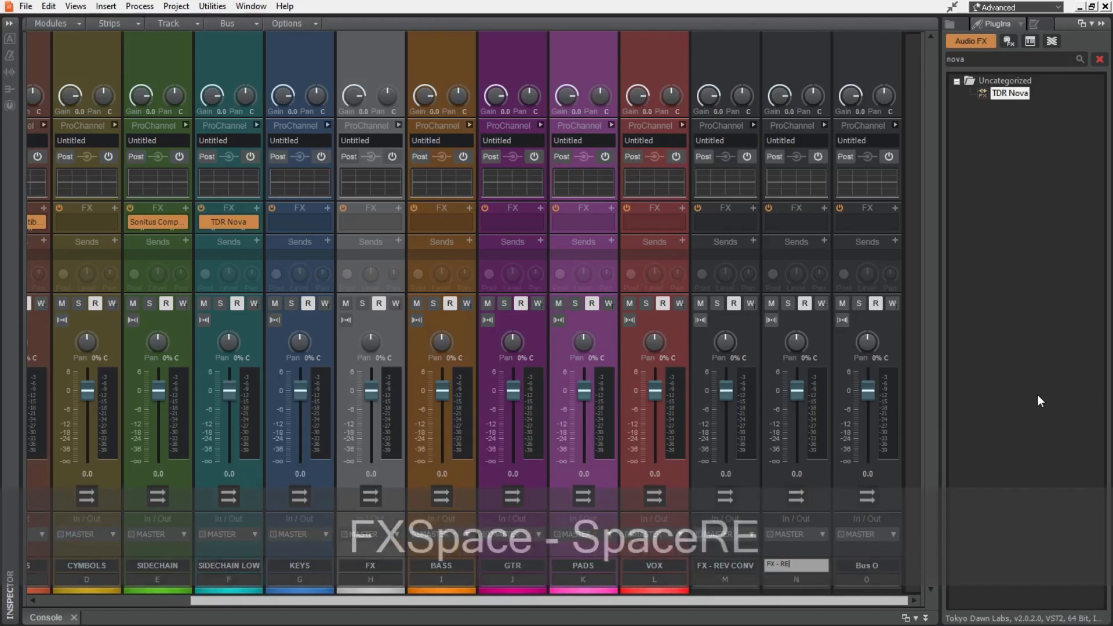
{"action": "type", "text": "V PLATE"}
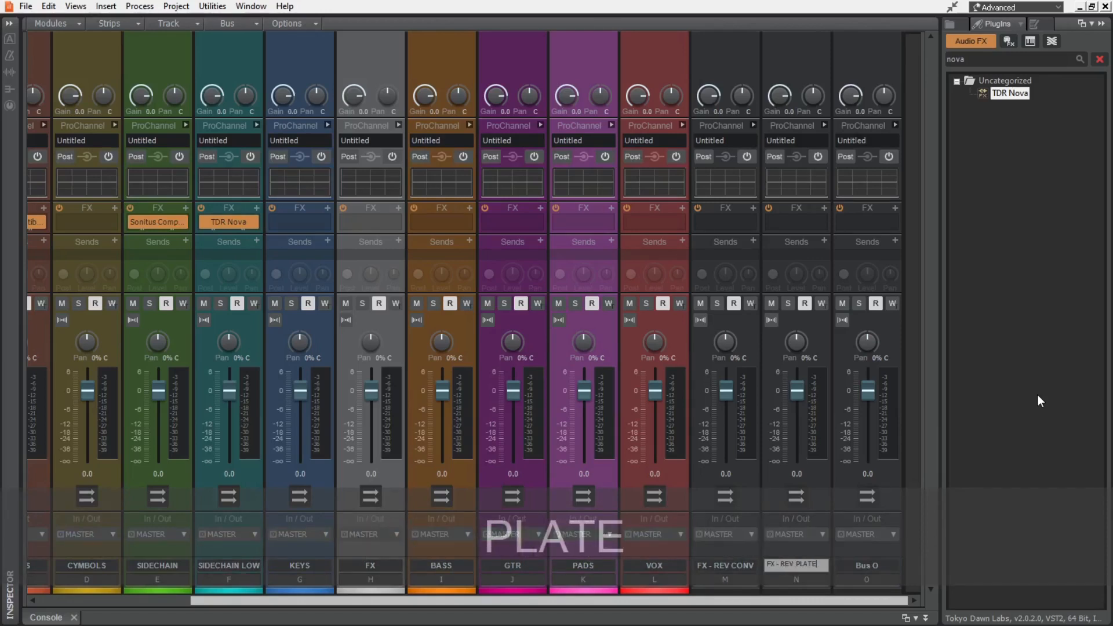
{"action": "key", "text": "Return"}
{"action": "double_click", "coordinate": [883, 565]}
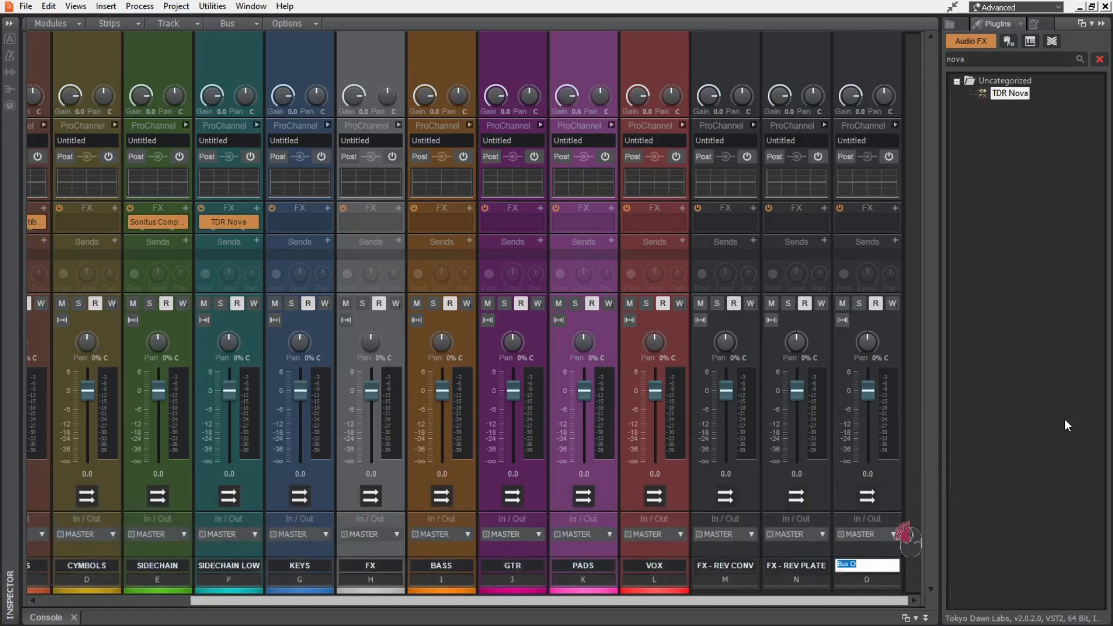
{"action": "type", "text": "FX"}
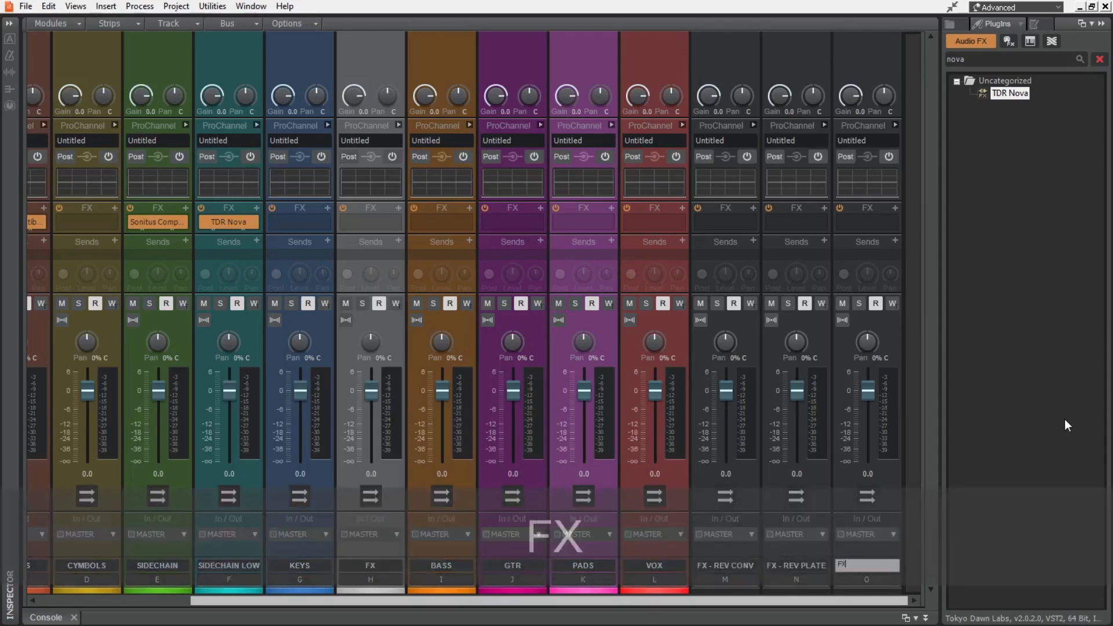
{"action": "type", "text": " - REV"}
{"action": "key", "text": "Return"}
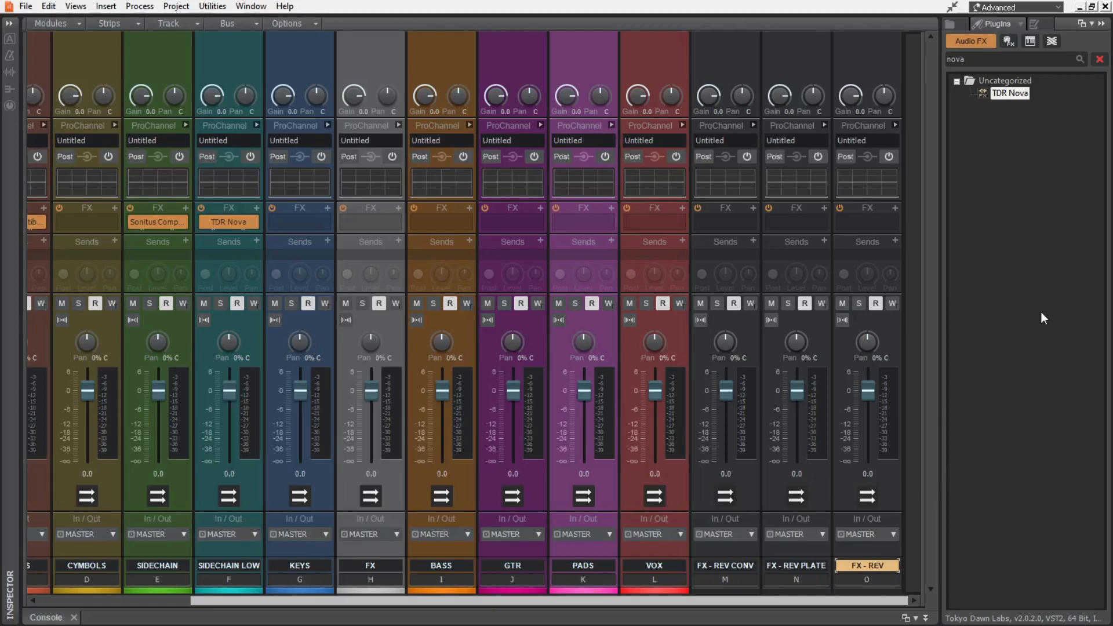
Step: Insert a stereo bus after FX - REV and rename it FX - DELAY
{"action": "left_click", "coordinate": [228, 24]}
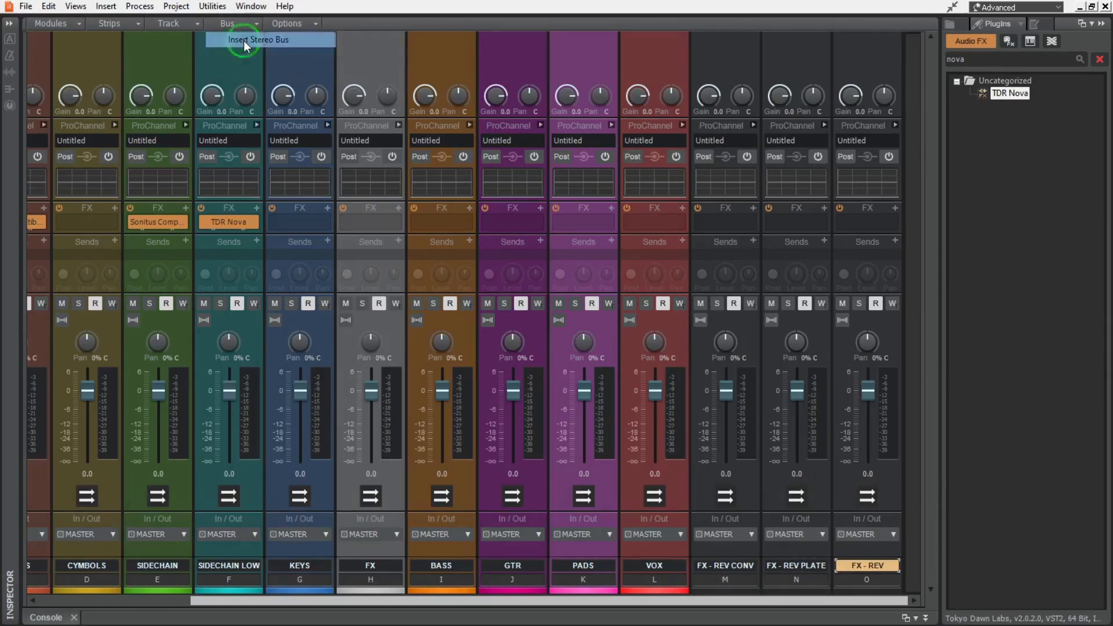
{"action": "left_click", "coordinate": [239, 41]}
{"action": "left_click_drag", "start_coordinate": [730, 600], "coordinate": [858, 600]}
{"action": "double_click", "coordinate": [872, 565]}
{"action": "type", "text": "FX - DELAY"}
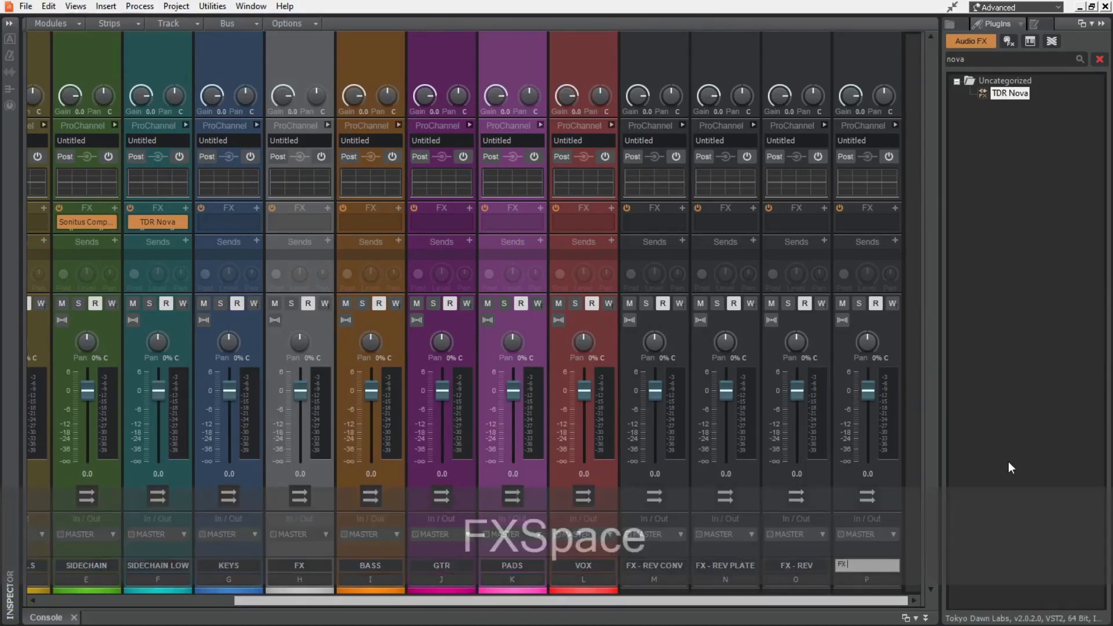
{"action": "key", "text": "Return"}
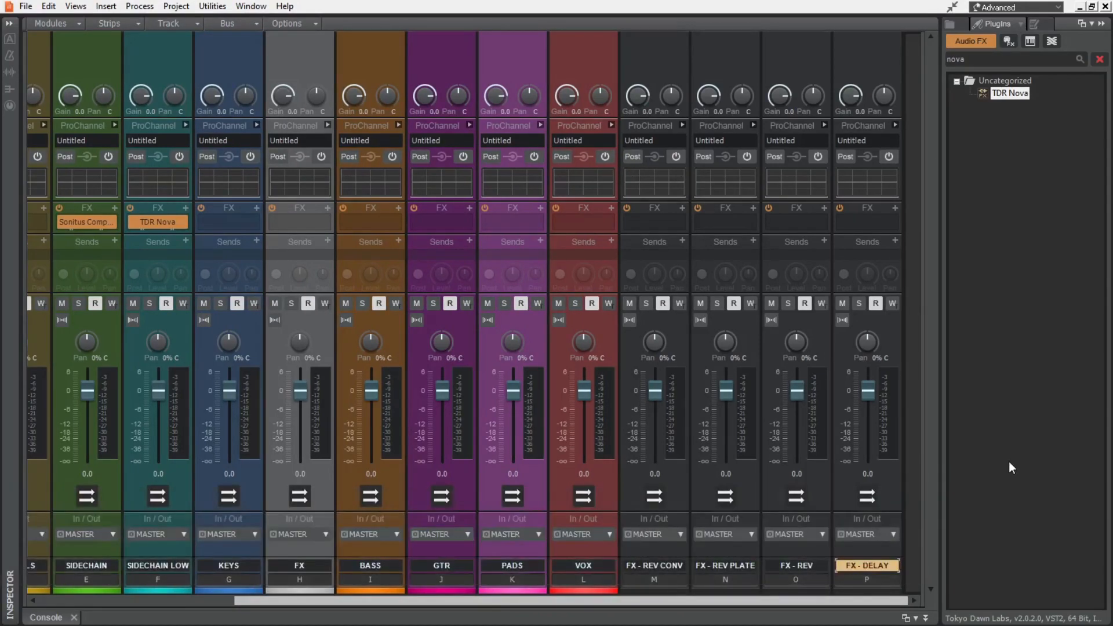
Step: Add Convology XT to the FX - REV CONV bus, using the 224 - Medium Chamber preset with the mix at 100%
{"action": "left_click", "coordinate": [1032, 61]}
{"action": "type", "text": "convology"}
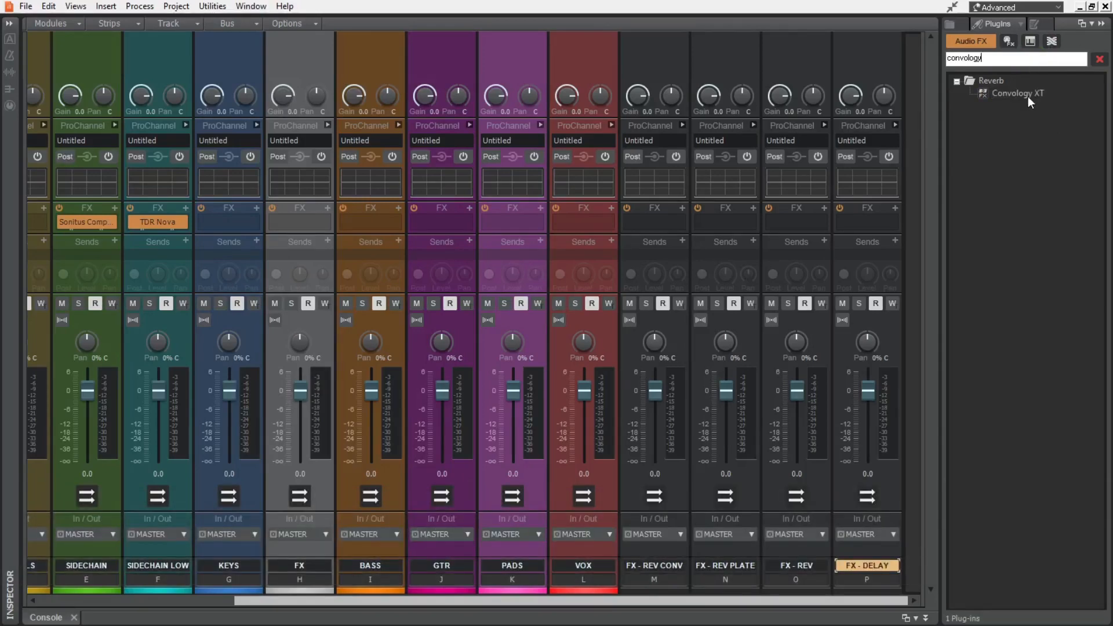
{"action": "left_click_drag", "start_coordinate": [1029, 96], "coordinate": [670, 211]}
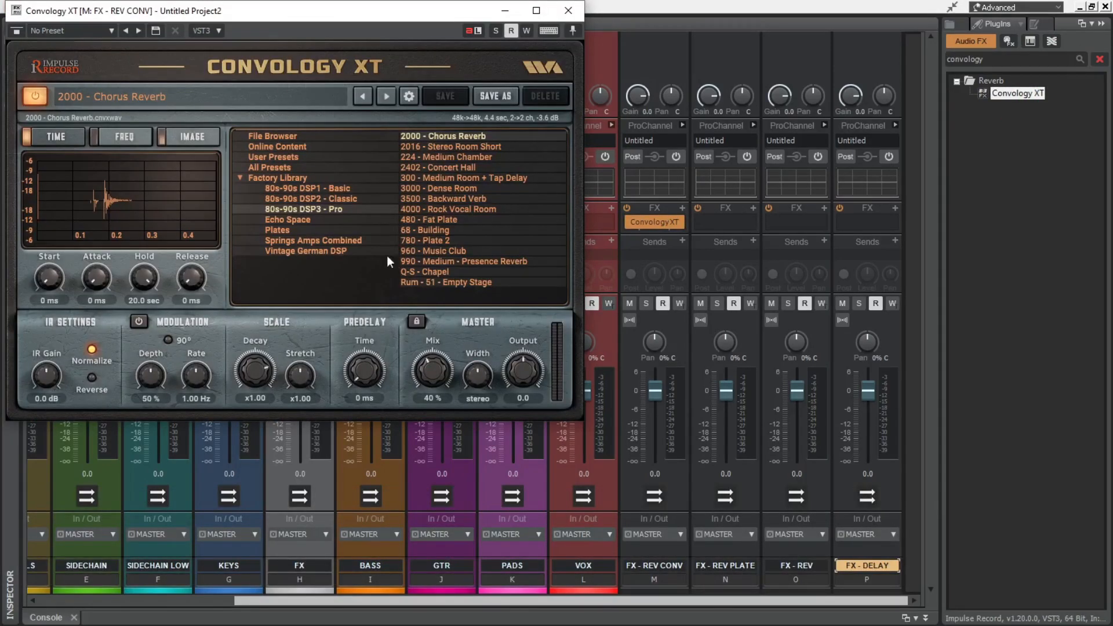
{"action": "left_click", "coordinate": [500, 158]}
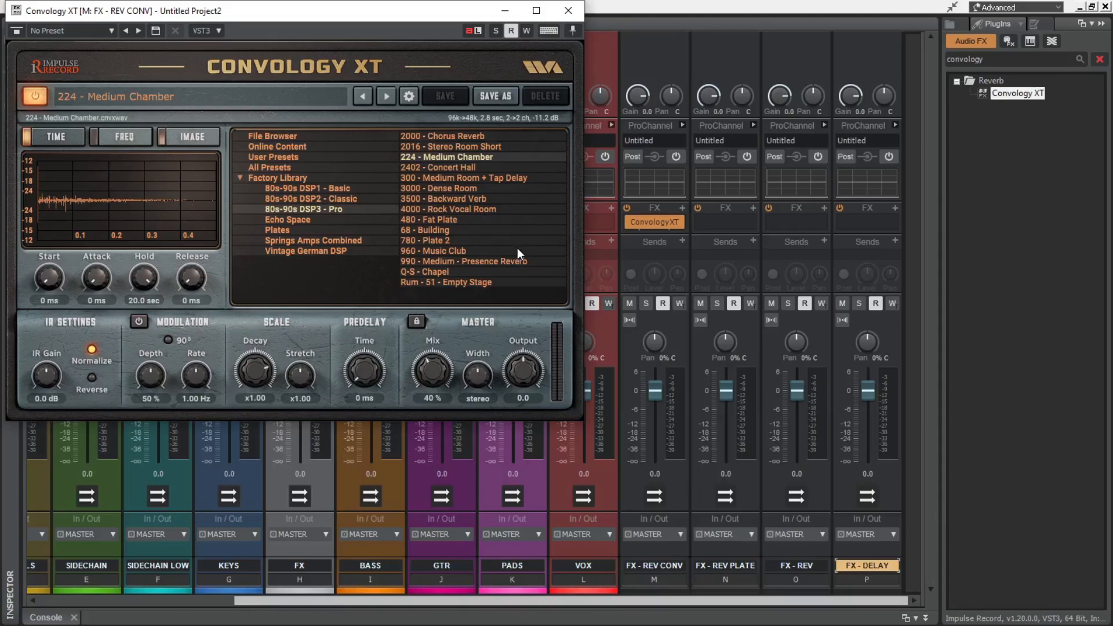
{"action": "left_click_drag", "start_coordinate": [437, 378], "coordinate": [429, 248]}
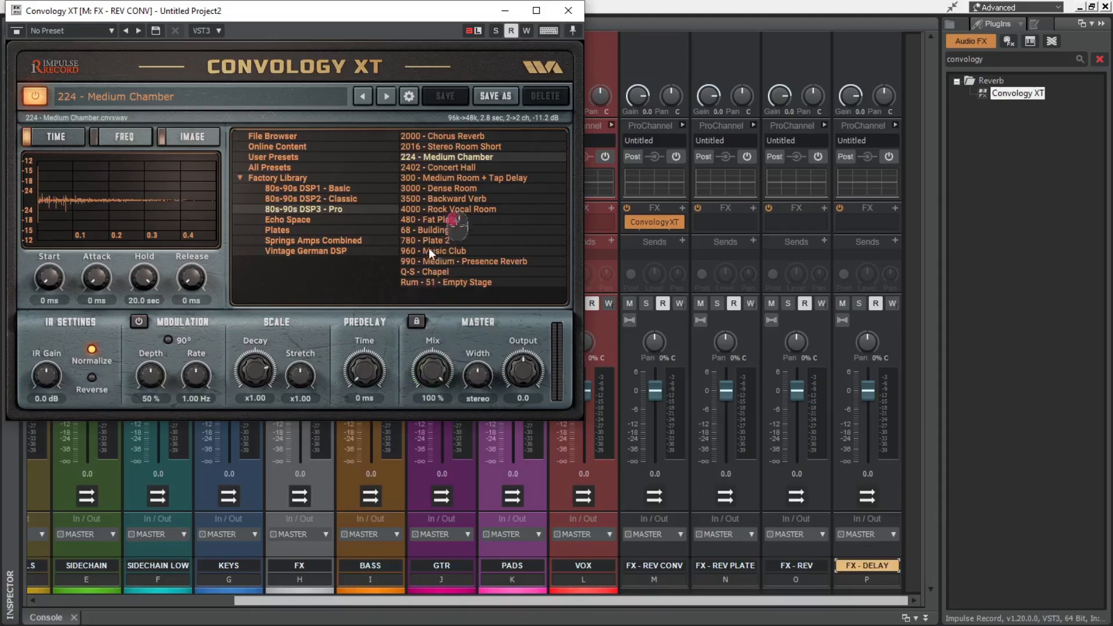
{"action": "left_click", "coordinate": [568, 10]}
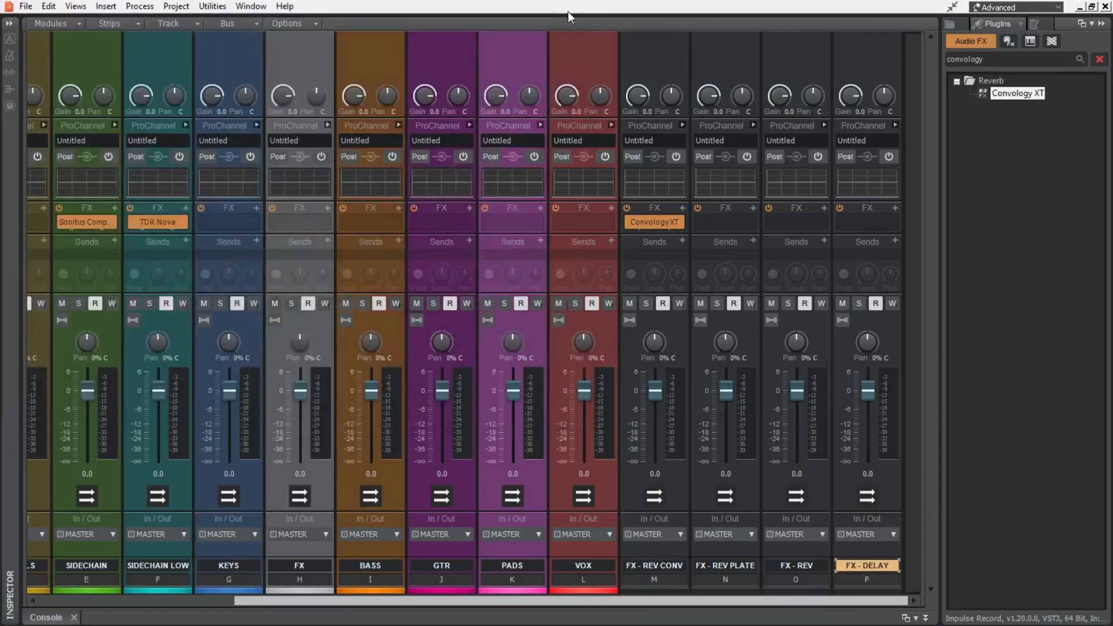
Step: Find the TAL Reverb 4 plug-in and add it to the FX - REV PLATE bus
{"action": "left_click", "coordinate": [1023, 59]}
{"action": "type", "text": "tal"}
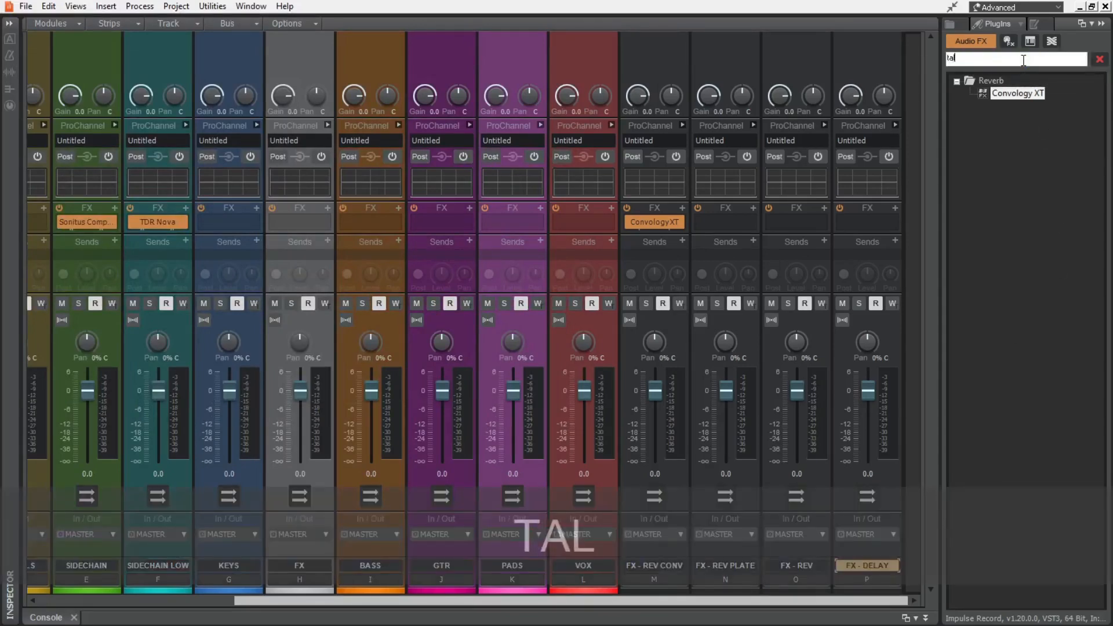
{"action": "type", "text": " reverb 4"}
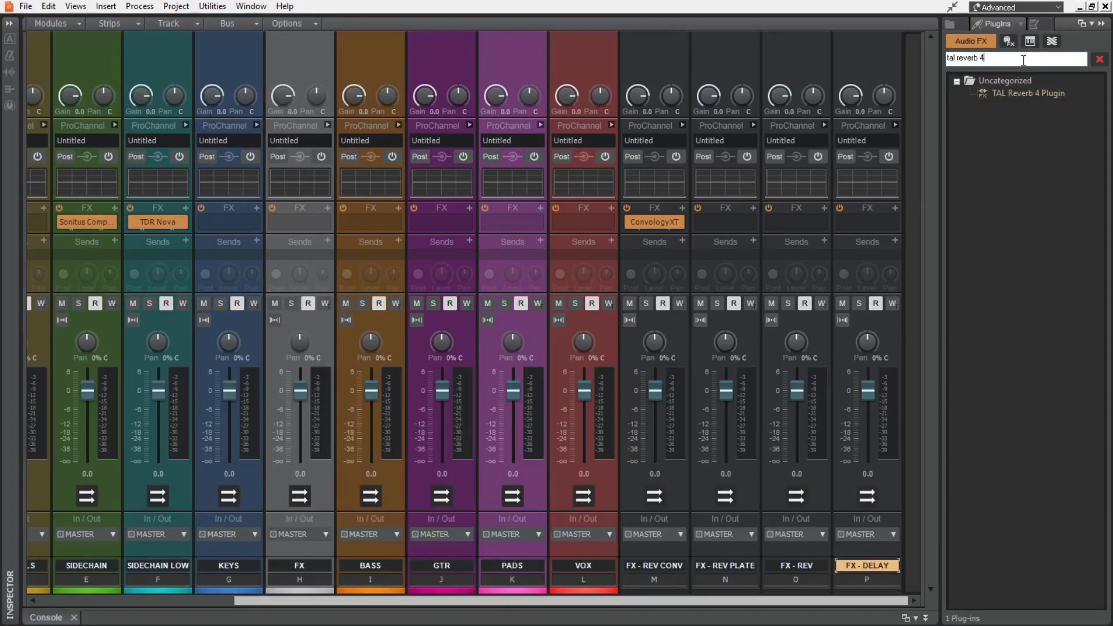
{"action": "left_click", "coordinate": [1026, 94]}
{"action": "left_click_drag", "start_coordinate": [1026, 97], "coordinate": [732, 230]}
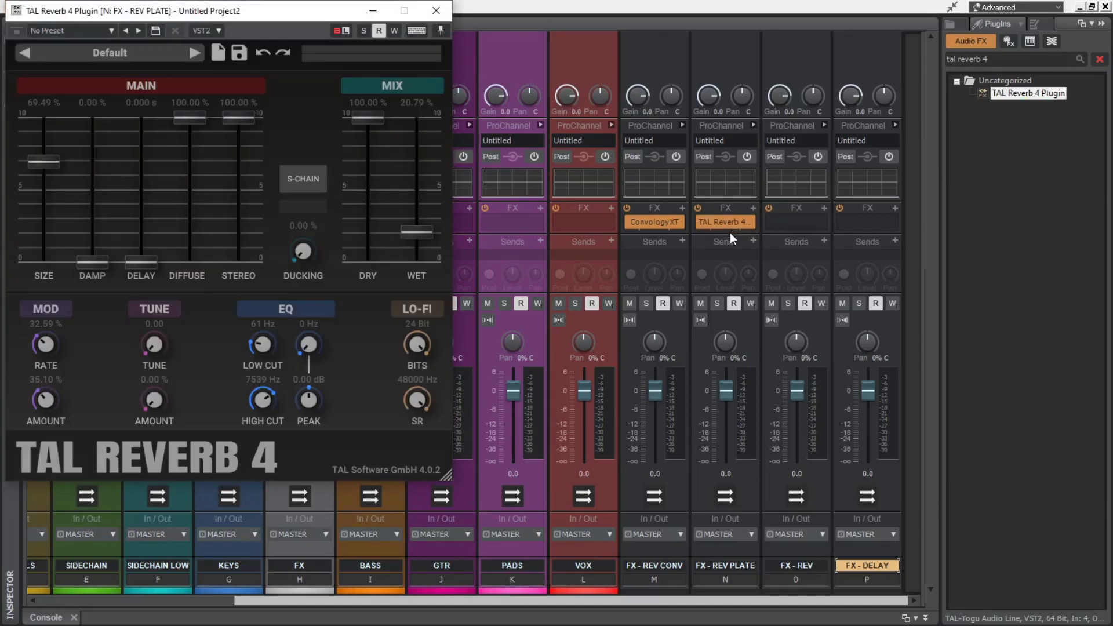
Step: Set TAL Reverb 4's size to about 47%, modulation amount to 21.5%, dry to 0% and wet to about 92%, and close it
{"action": "left_click_drag", "start_coordinate": [30, 165], "coordinate": [47, 200]}
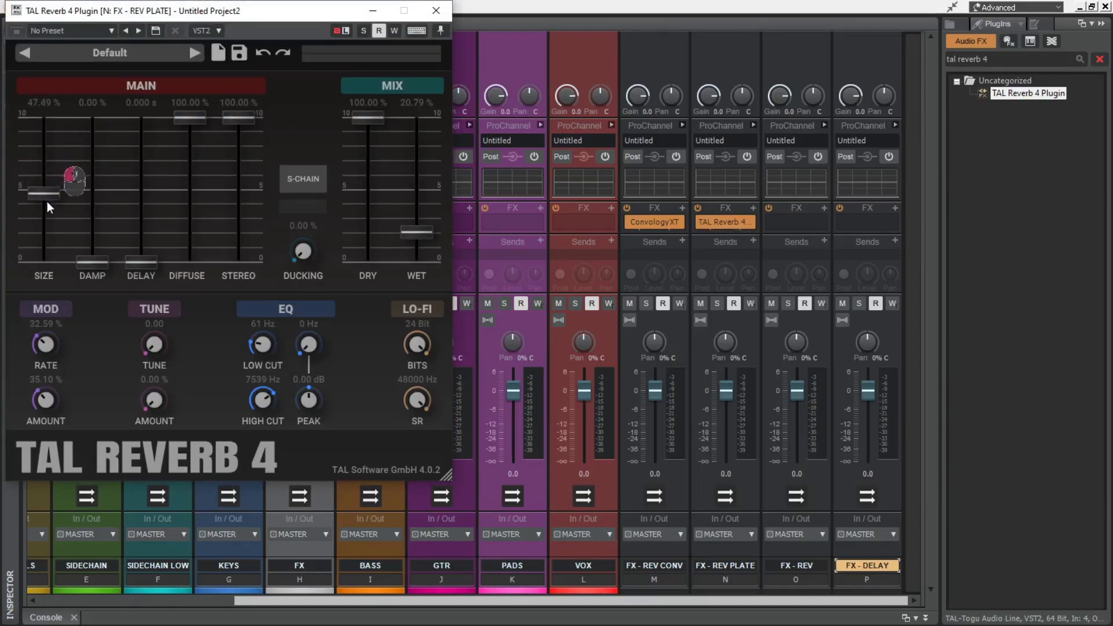
{"action": "left_click_drag", "start_coordinate": [45, 400], "coordinate": [47, 423]}
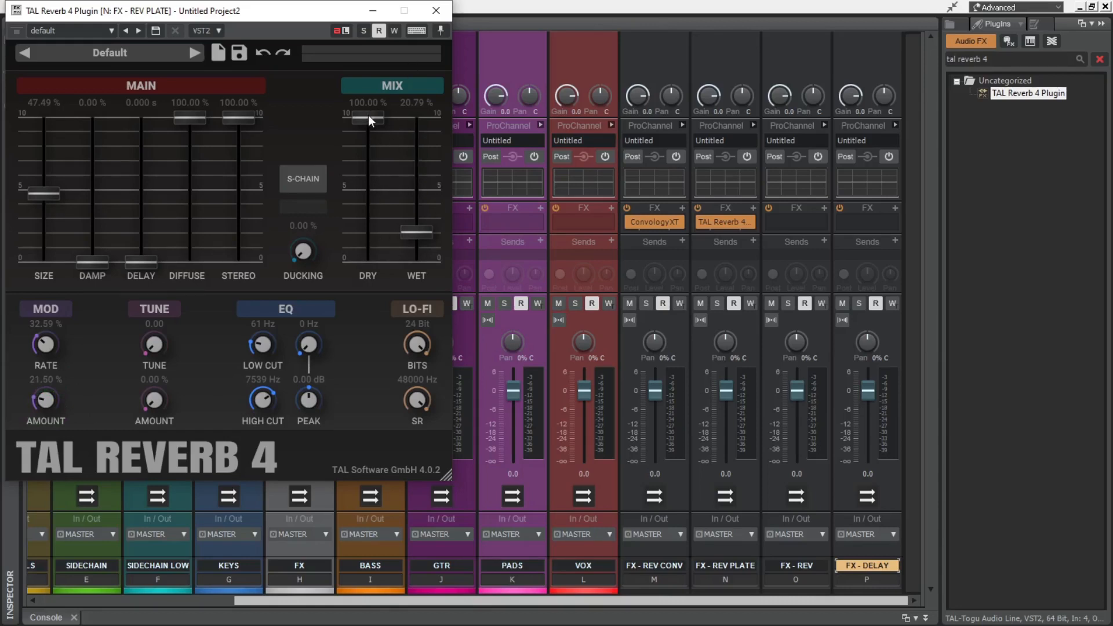
{"action": "left_click_drag", "start_coordinate": [369, 117], "coordinate": [365, 288]}
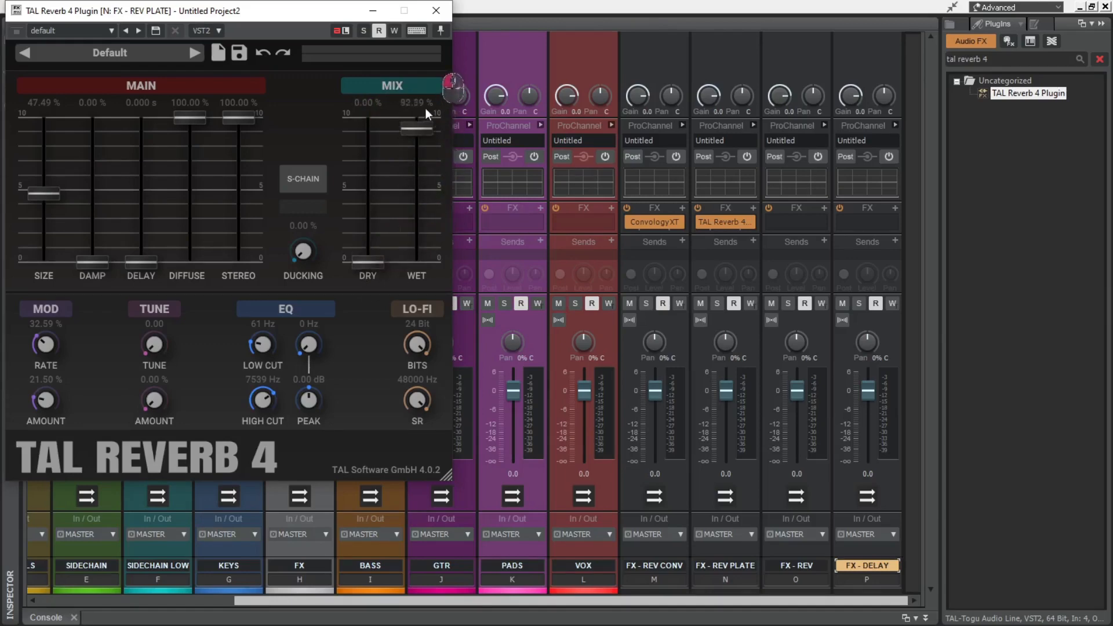
{"action": "left_click", "coordinate": [436, 10]}
Step: Add Raum to the FX - REV bus and turn its mix up to fully wet
{"action": "left_click", "coordinate": [1008, 58]}
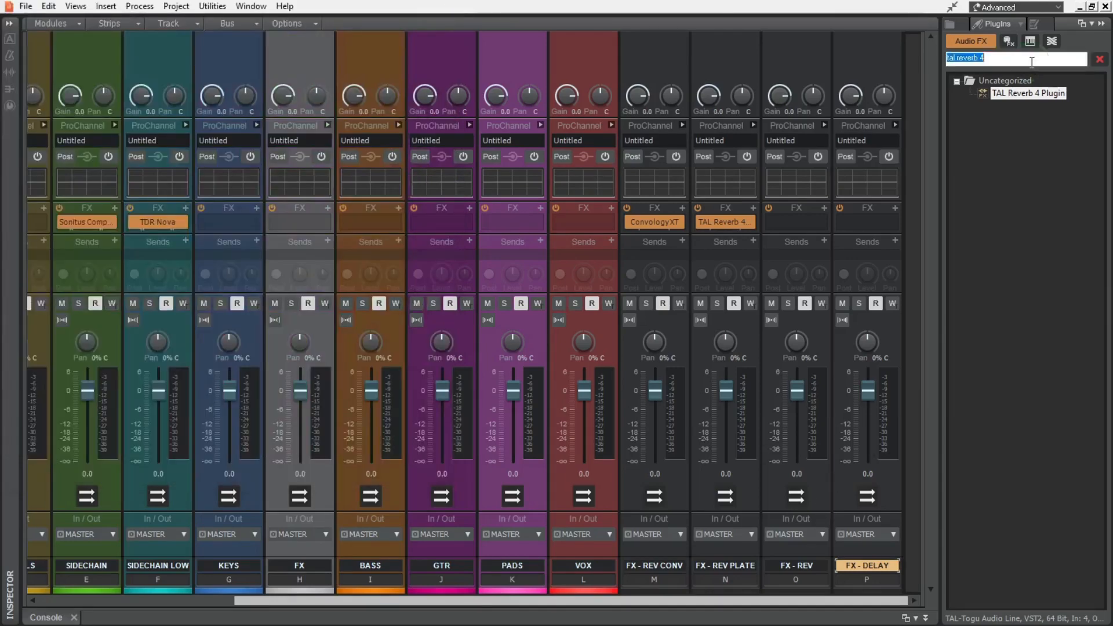
{"action": "type", "text": "raum"}
{"action": "left_click_drag", "start_coordinate": [1002, 93], "coordinate": [796, 222]}
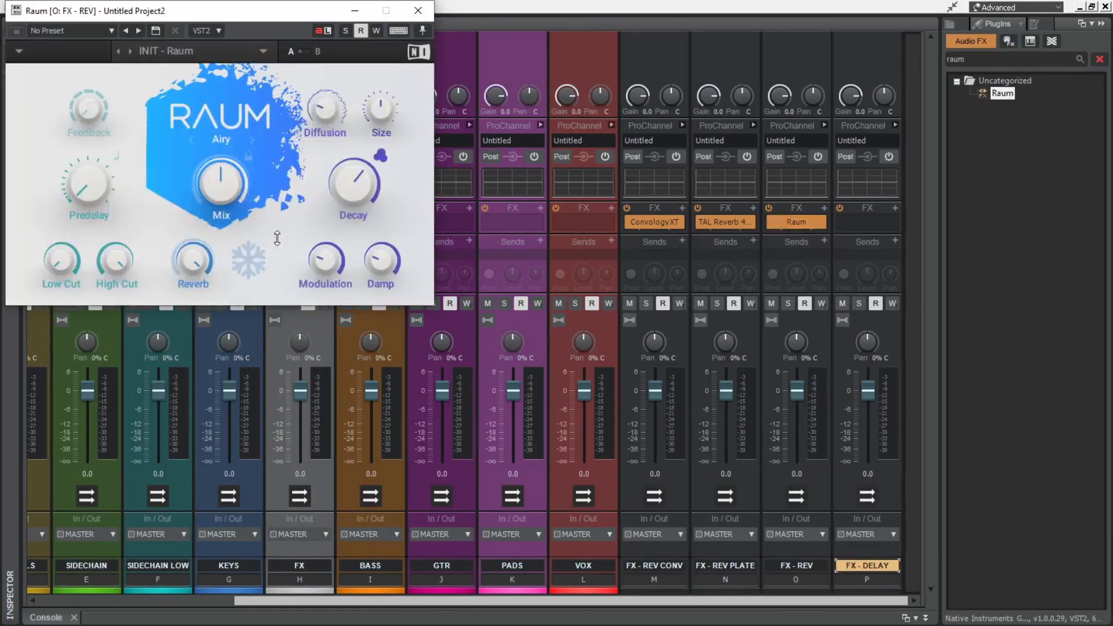
{"action": "left_click_drag", "start_coordinate": [226, 197], "coordinate": [255, 153]}
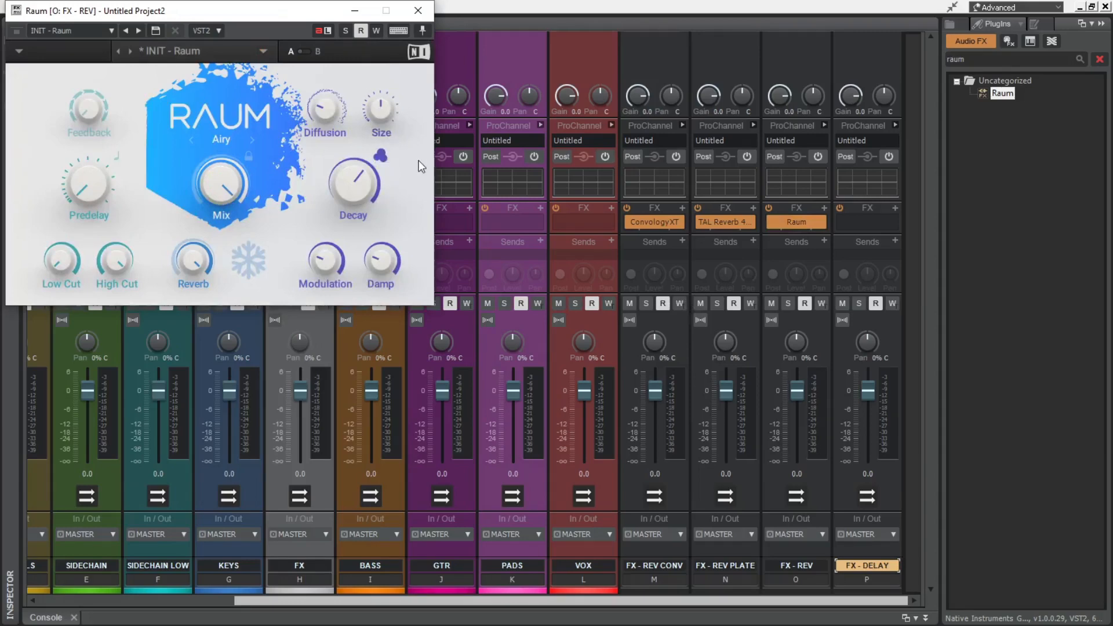
{"action": "left_click", "coordinate": [418, 10]}
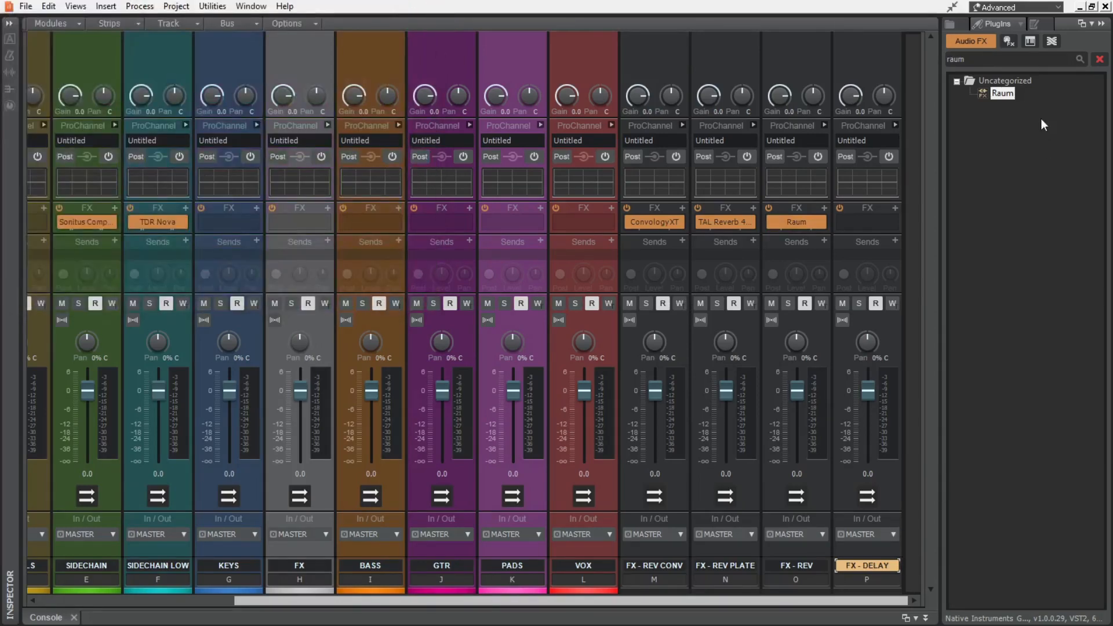
Step: Add Baby Comeback to the FX - DELAY bus and set its delay time to a straight 1/4 note
{"action": "left_click", "coordinate": [1031, 59]}
{"action": "type", "text": "baby come"}
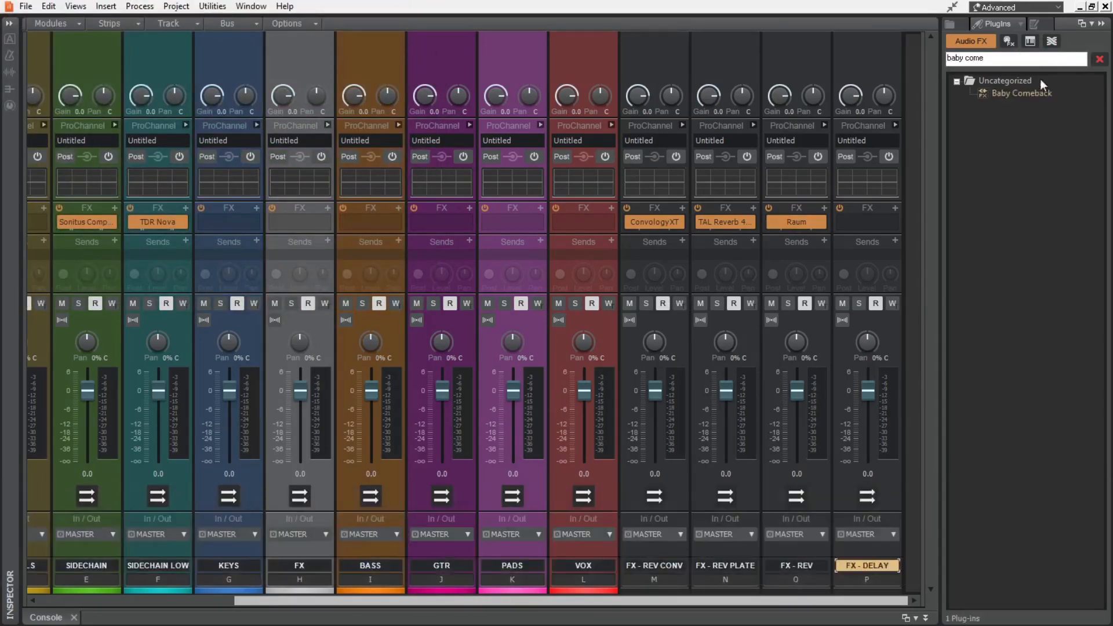
{"action": "left_click_drag", "start_coordinate": [1035, 94], "coordinate": [851, 222]}
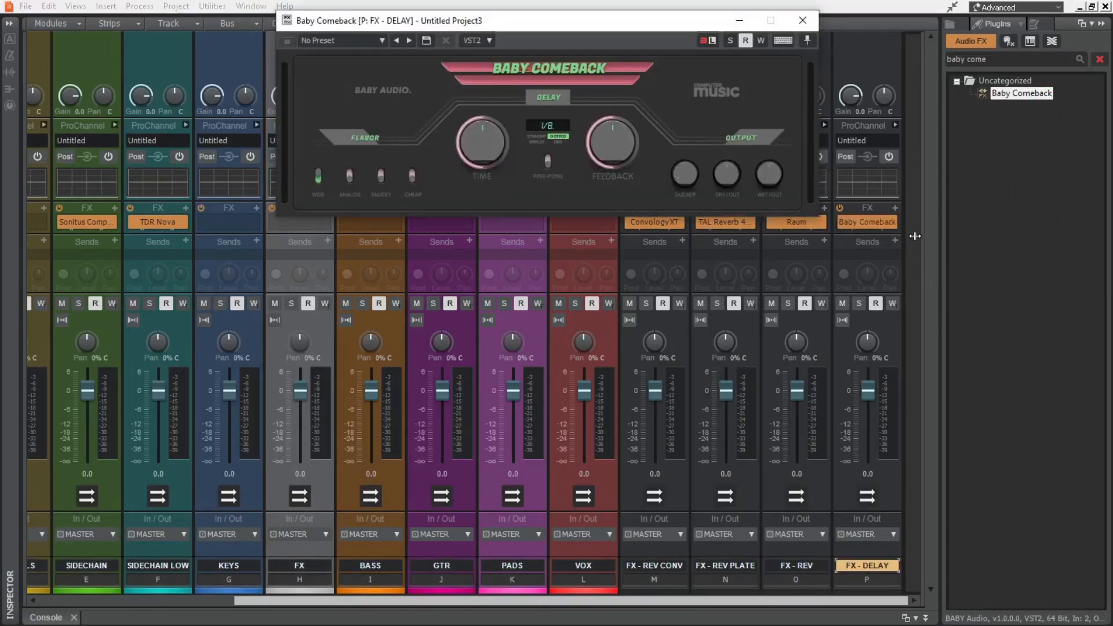
{"action": "left_click_drag", "start_coordinate": [487, 157], "coordinate": [493, 133]}
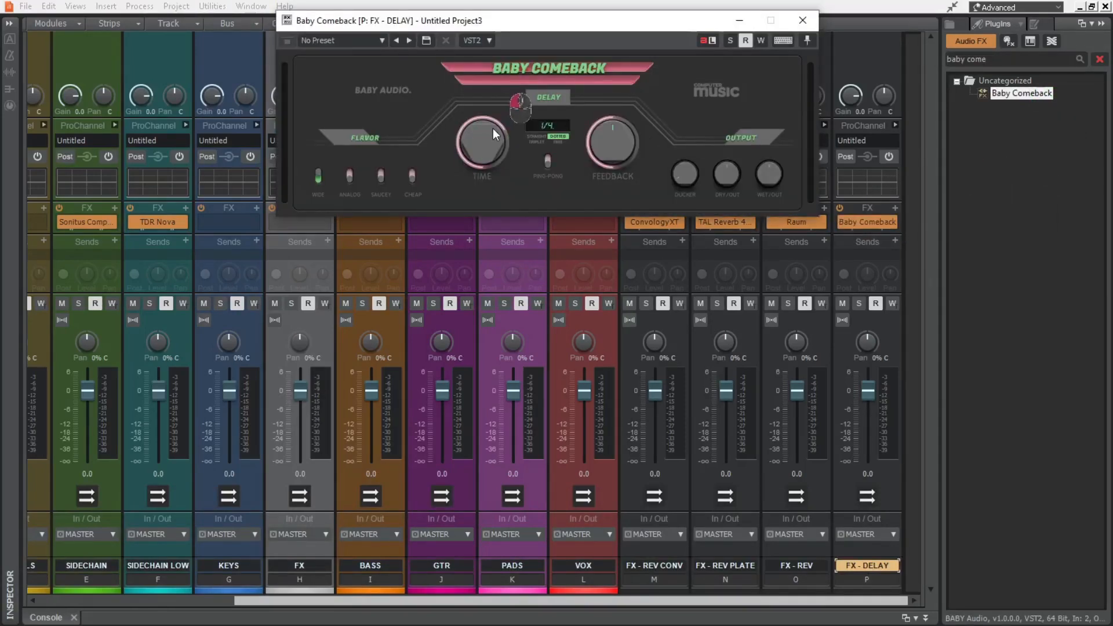
{"action": "left_click", "coordinate": [541, 136]}
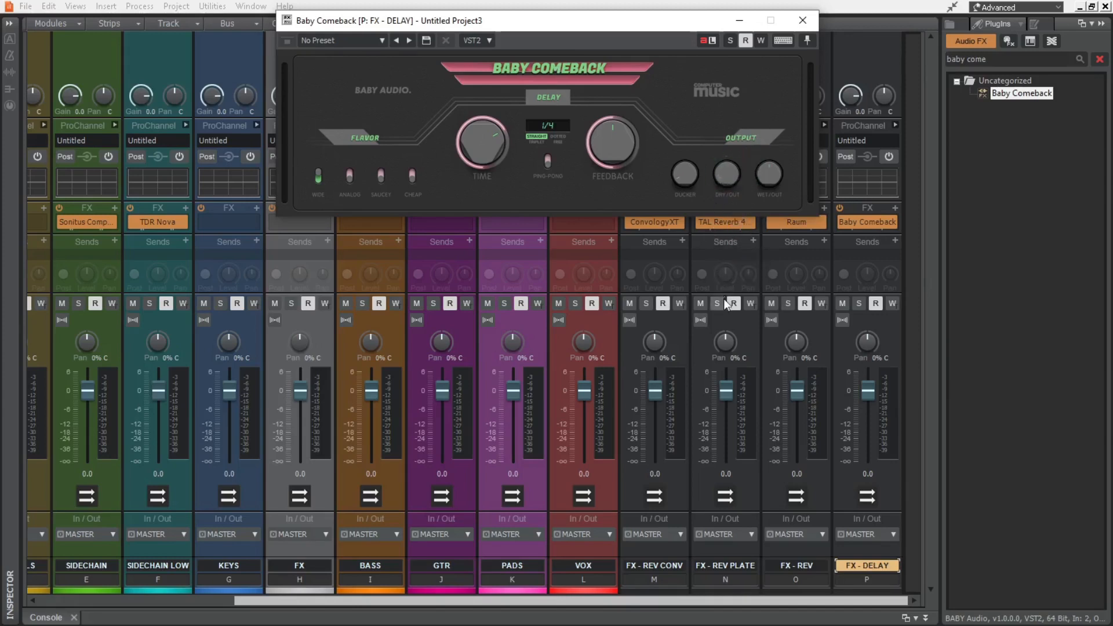
{"action": "left_click", "coordinate": [808, 21]}
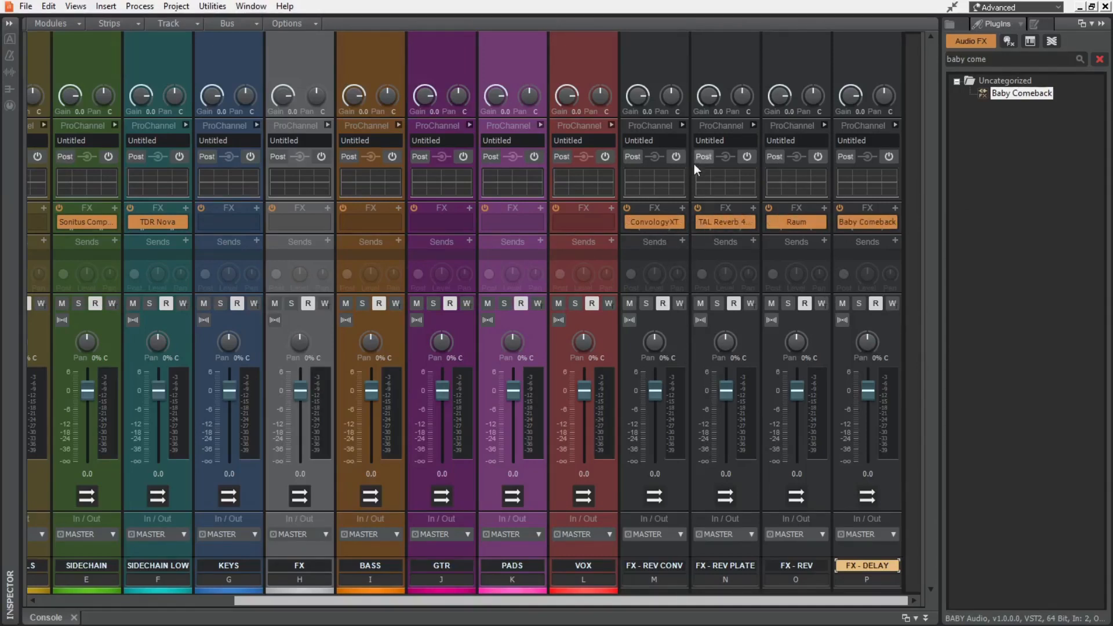
Step: Enable a 152 Hz high-pass filter in the FX - REV CONV bus EQ and copy that EQ to the other reverb and delay buses
{"action": "left_click", "coordinate": [683, 124]}
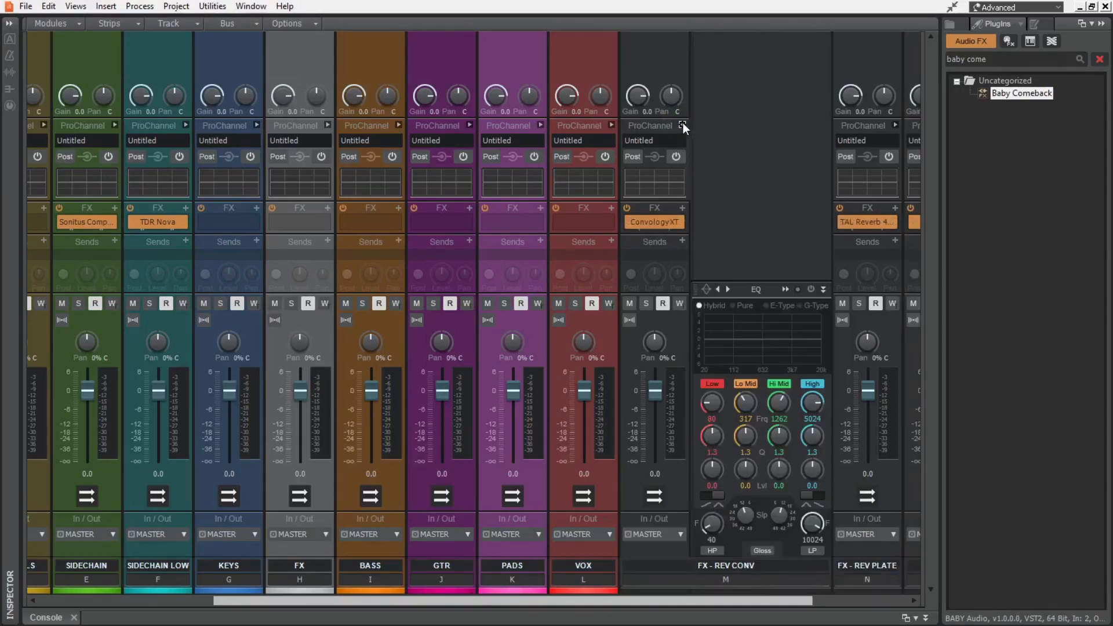
{"action": "double_click", "coordinate": [758, 317]}
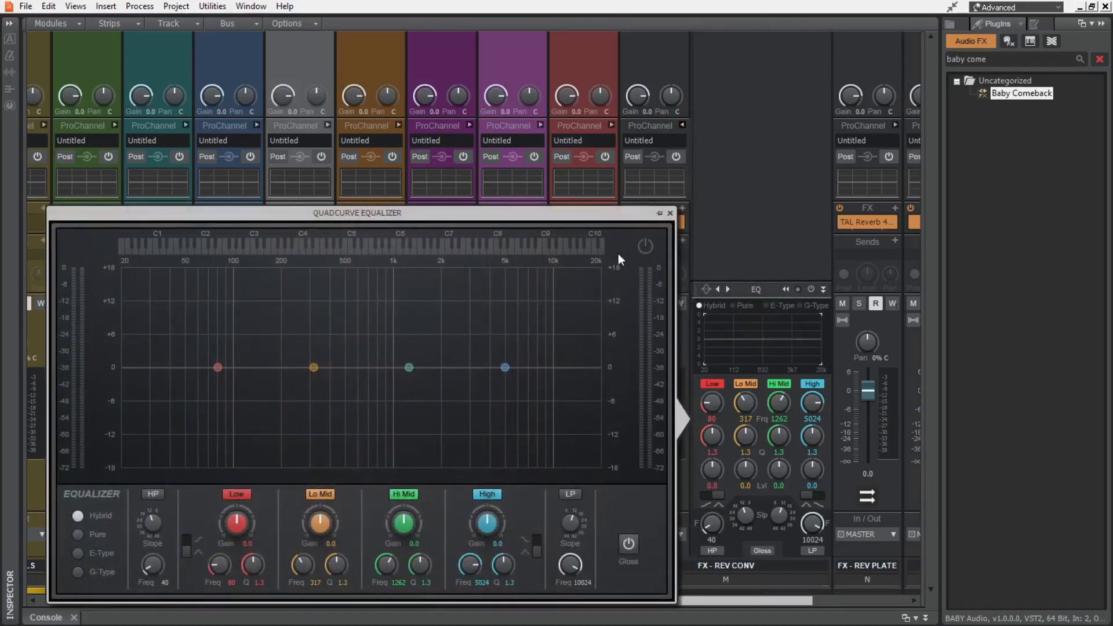
{"action": "left_click", "coordinate": [153, 495]}
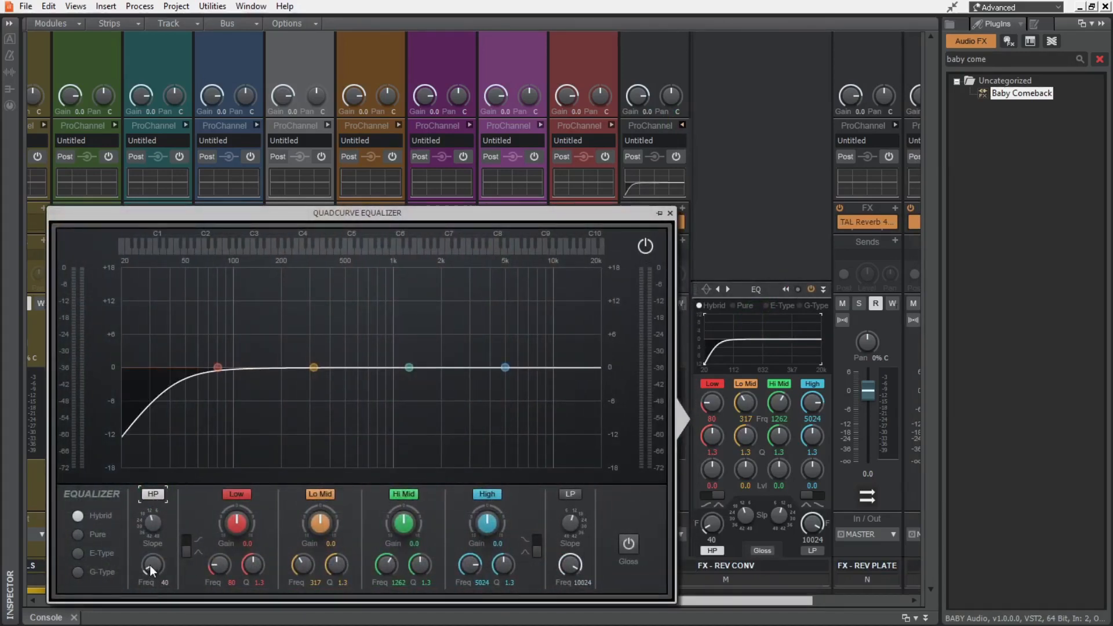
{"action": "mouse_move", "coordinate": [150, 565]}
{"action": "left_mouse_down"}
{"action": "mouse_move", "coordinate": [151, 532]}
{"action": "mouse_move", "coordinate": [150, 548]}
{"action": "left_mouse_up"}
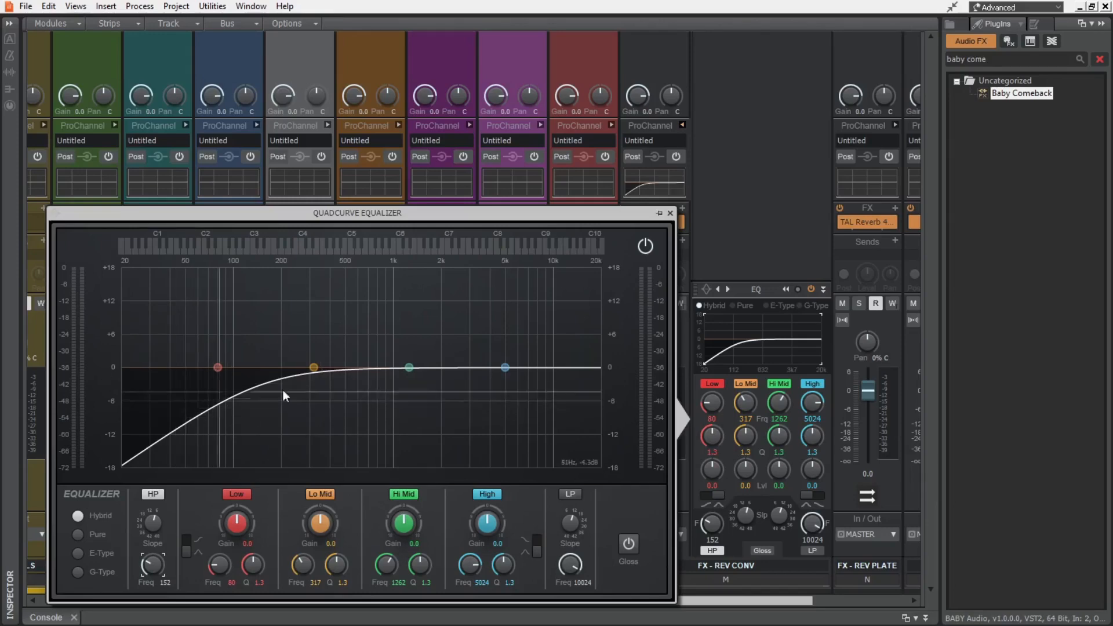
{"action": "left_click", "coordinate": [670, 212]}
{"action": "left_click", "coordinate": [682, 125]}
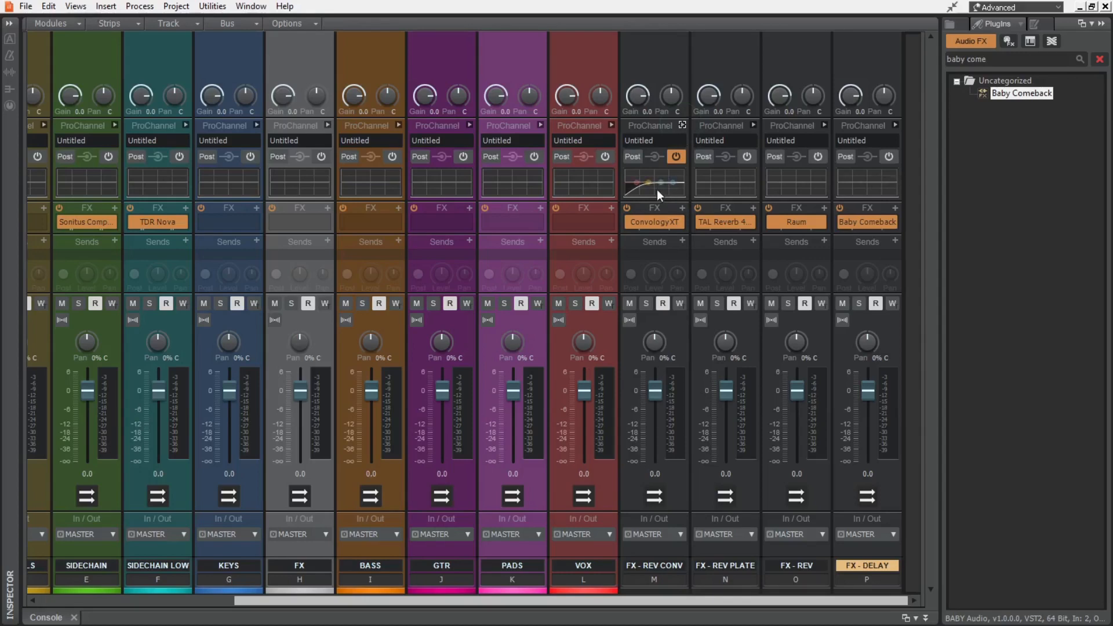
{"action": "left_click_drag", "start_coordinate": [657, 190], "coordinate": [881, 191]}
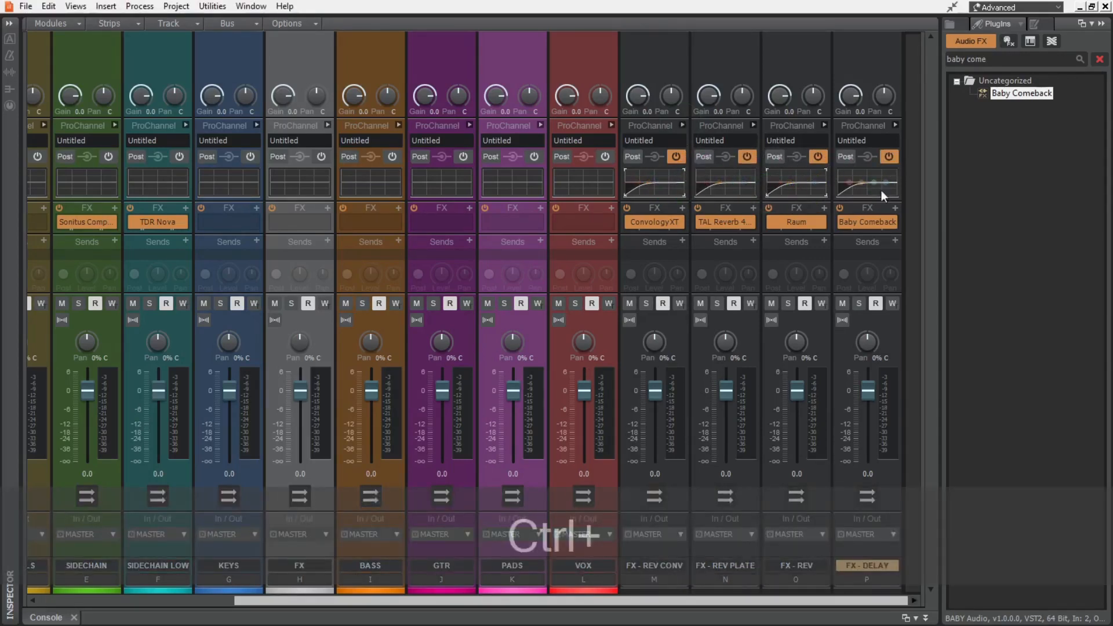
Step: Colour the FX - REV CONV, FX - REV PLATE and FX - REV buses dark blue (RGB 0, 0, 128)
{"action": "left_click", "coordinate": [666, 590]}
{"action": "left_click", "coordinate": [683, 553]}
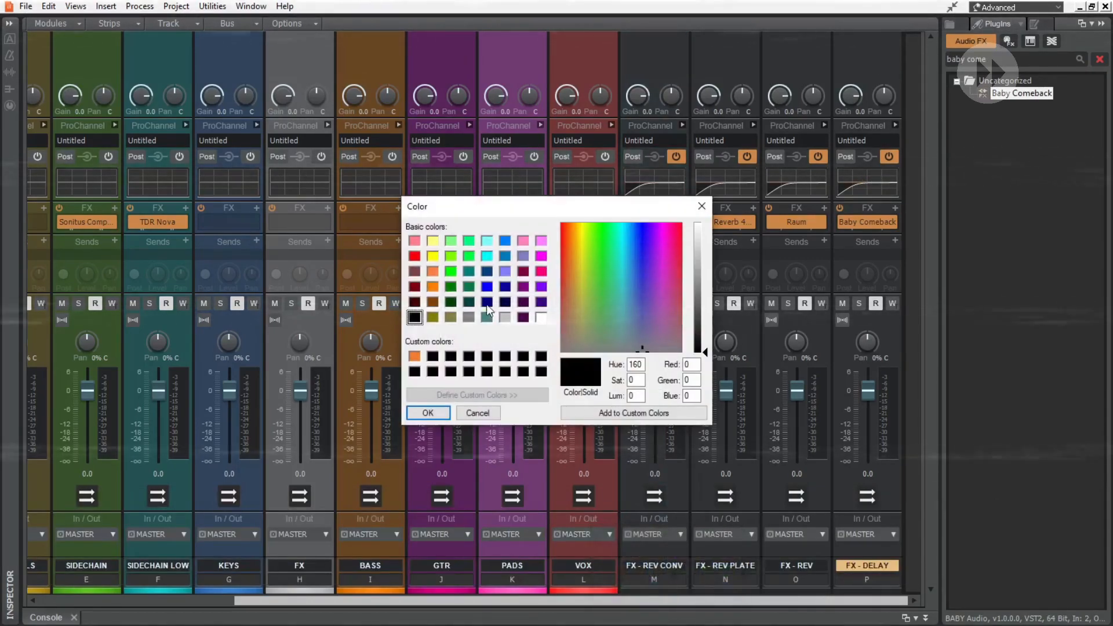
{"action": "left_click", "coordinate": [487, 305]}
{"action": "left_click", "coordinate": [433, 413]}
{"action": "left_click", "coordinate": [723, 590]}
{"action": "left_click", "coordinate": [741, 554]}
{"action": "left_click", "coordinate": [486, 304]}
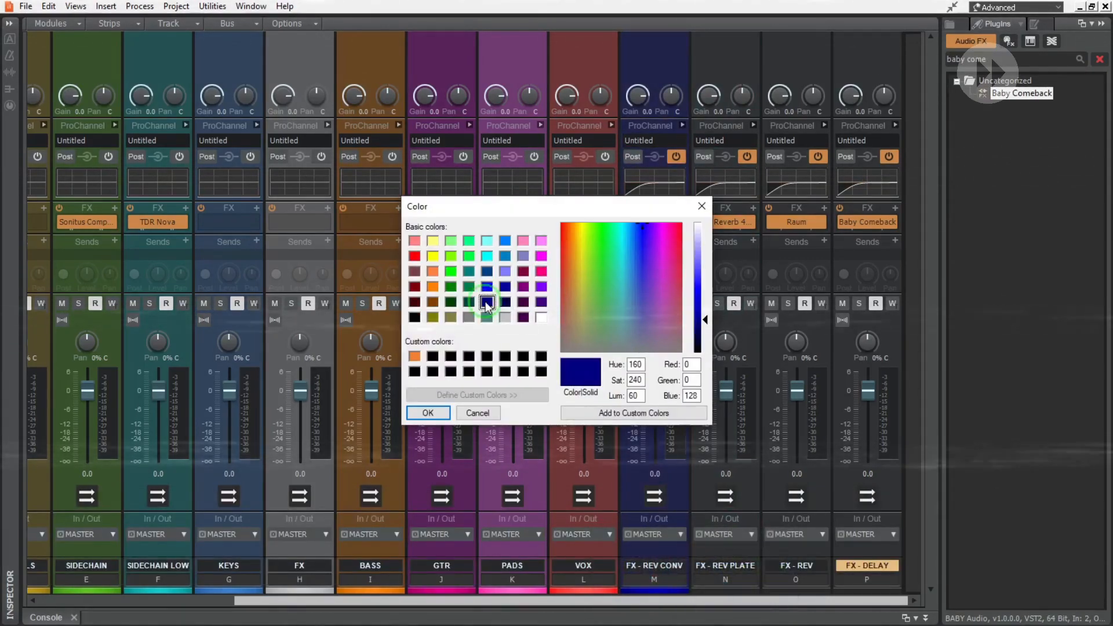
{"action": "left_click", "coordinate": [433, 413]}
{"action": "left_click", "coordinate": [795, 590]}
{"action": "left_click", "coordinate": [812, 553]}
{"action": "left_click", "coordinate": [488, 304]}
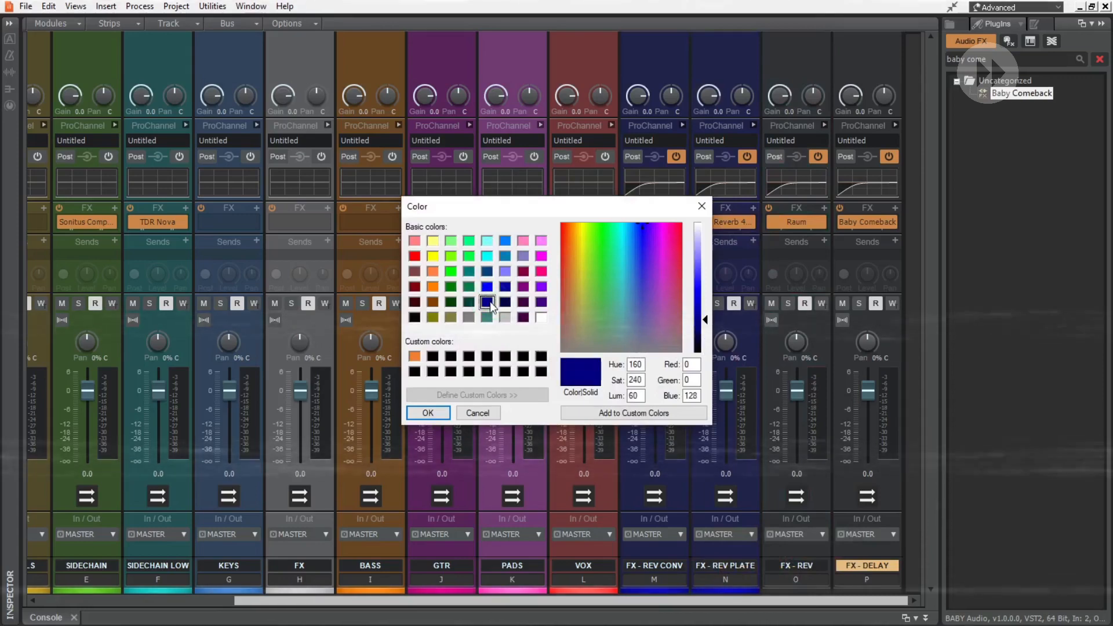
{"action": "left_click", "coordinate": [428, 413]}
Step: Colour the FX - DELAY bus dark purple (RGB 64, 0, 128) and collapse the plug-in browser
{"action": "left_click", "coordinate": [868, 590]}
{"action": "left_click", "coordinate": [883, 554]}
{"action": "left_click", "coordinate": [540, 302]}
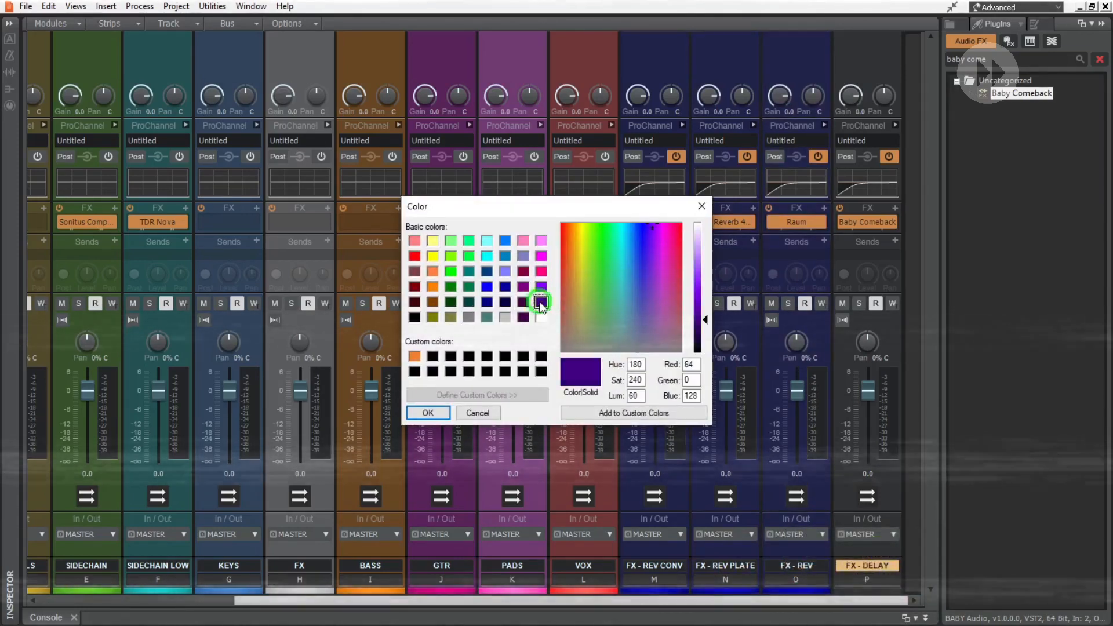
{"action": "left_click", "coordinate": [429, 412]}
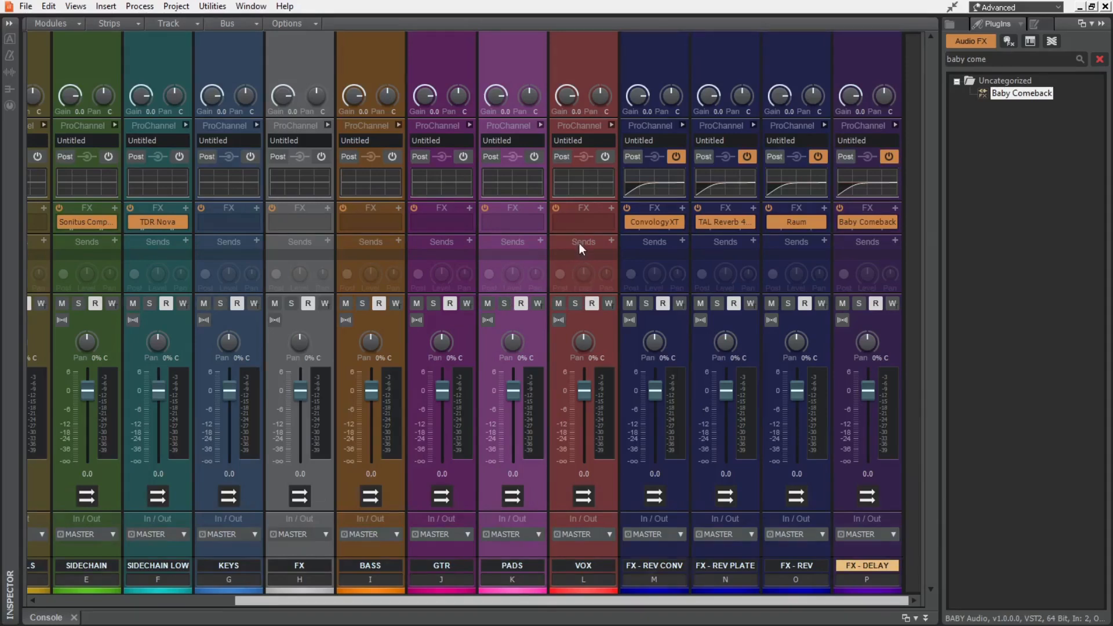
{"action": "left_click", "coordinate": [1101, 24]}
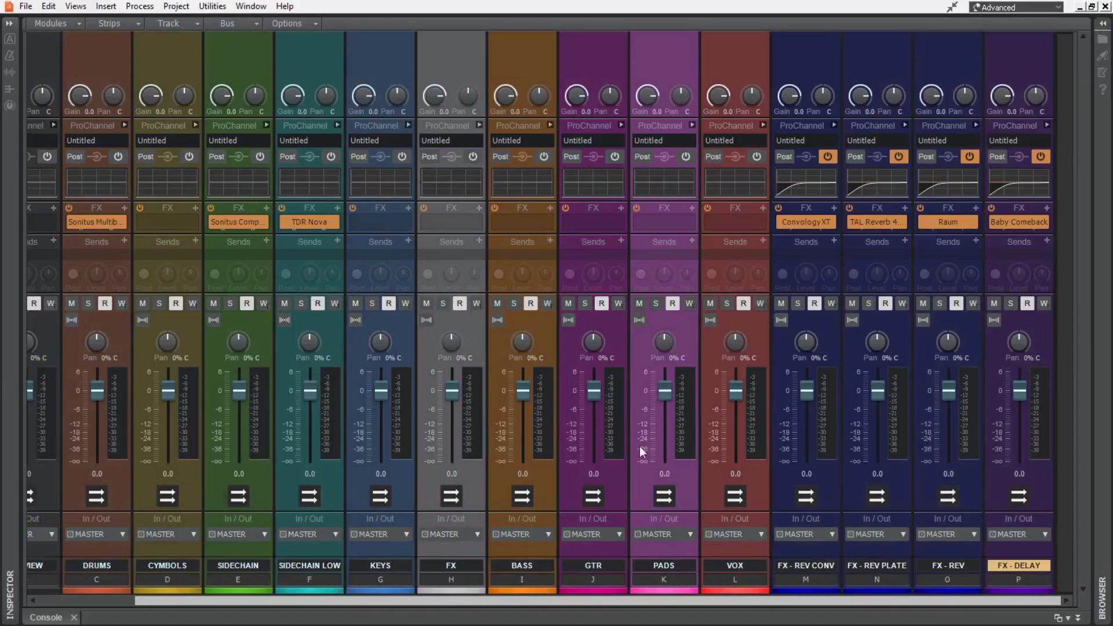
Step: Move the FX - REV CONV, FX - REV PLATE, FX - REV and FX - DELAY buses, in that order, between PREVIEW and DRUMS
{"action": "left_click", "coordinate": [584, 533]}
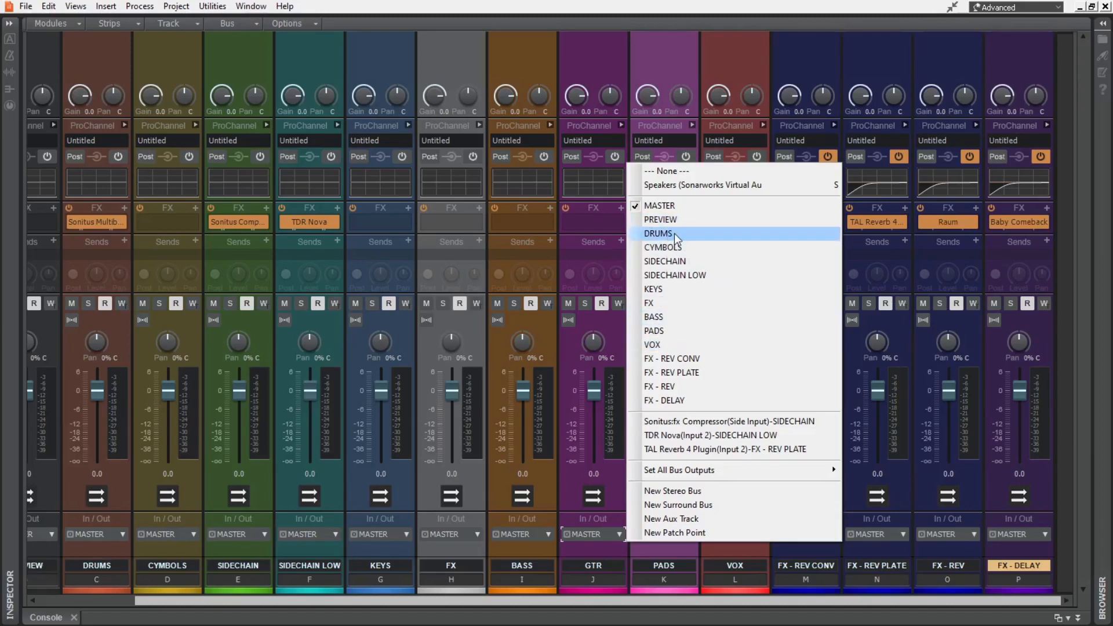
{"action": "left_click", "coordinate": [819, 58]}
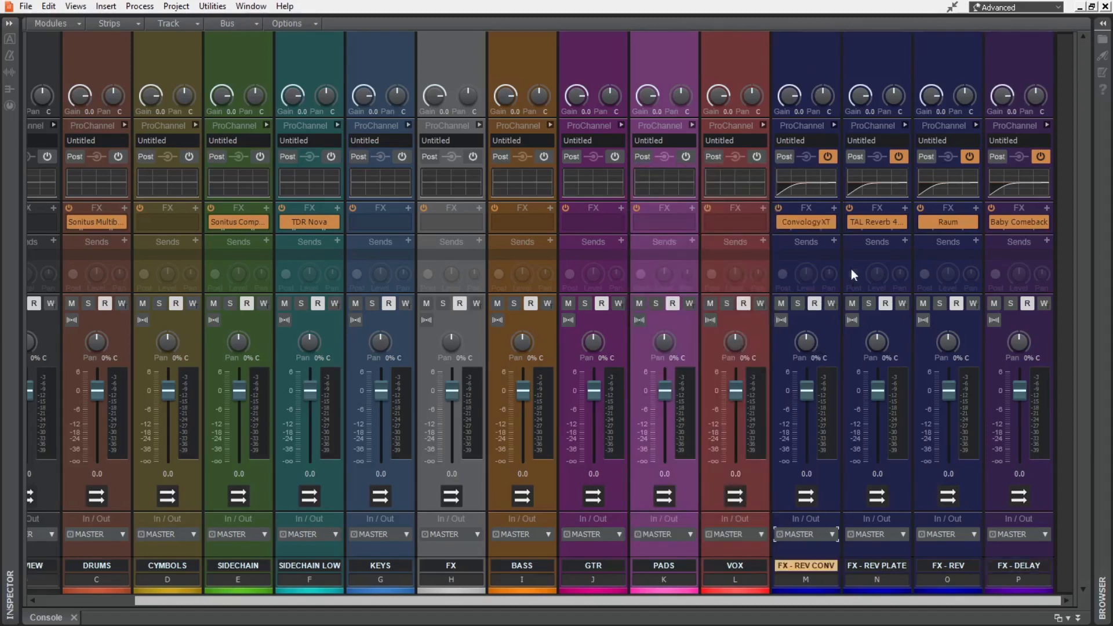
{"action": "key", "text": "alt"}
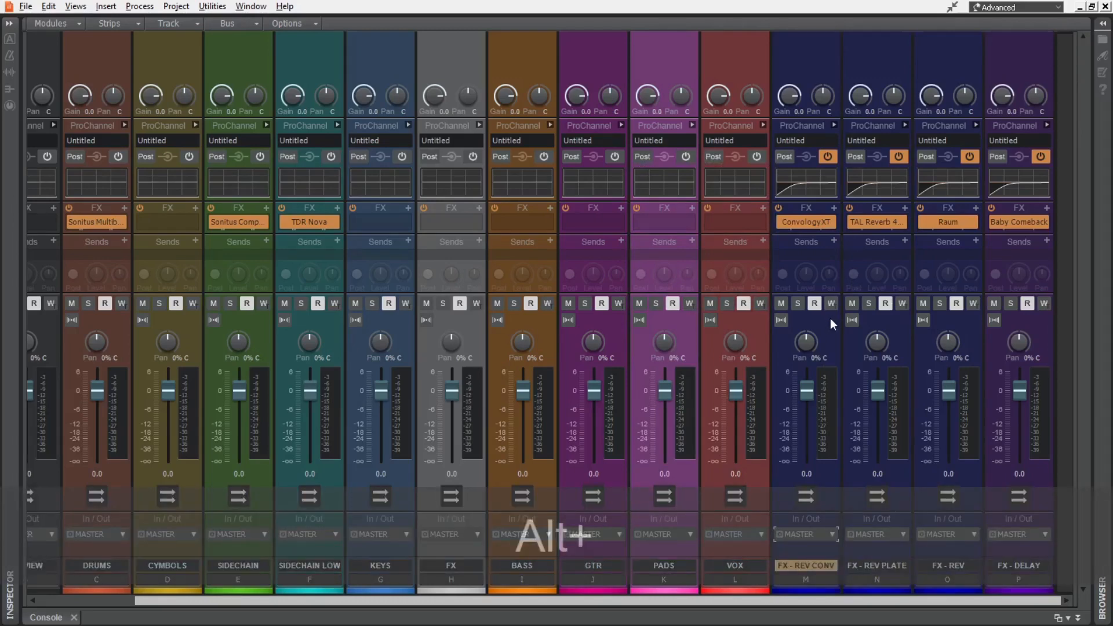
{"action": "left_click_drag", "start_coordinate": [830, 318], "coordinate": [106, 322]}
{"action": "left_click_drag", "start_coordinate": [901, 320], "coordinate": [174, 316]}
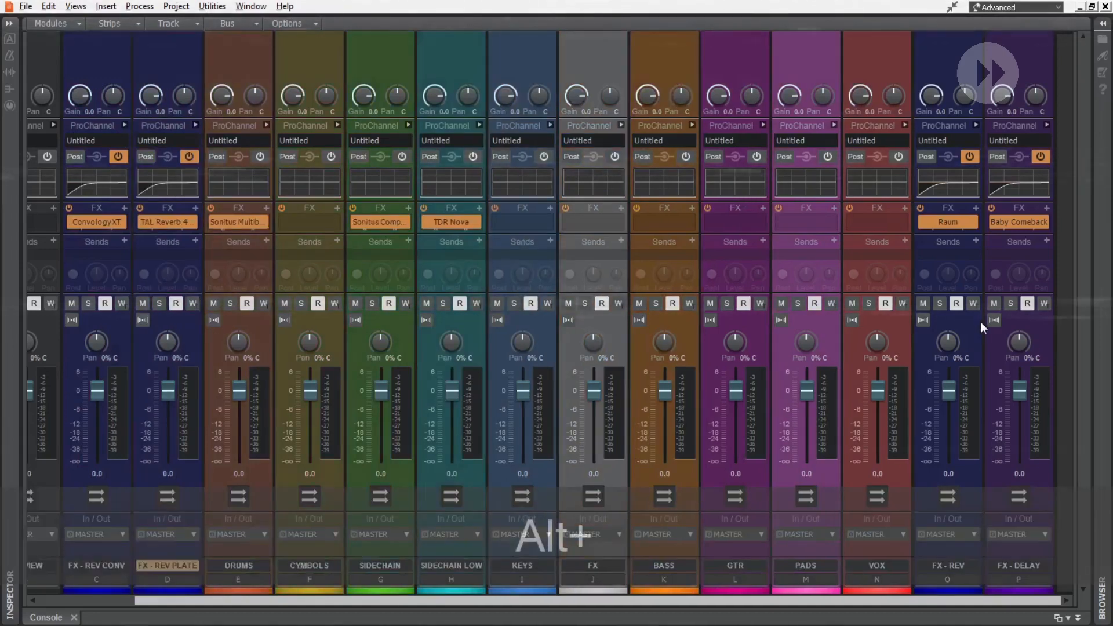
{"action": "left_click_drag", "start_coordinate": [979, 321], "coordinate": [243, 315]}
{"action": "left_click_drag", "start_coordinate": [1035, 320], "coordinate": [292, 319]}
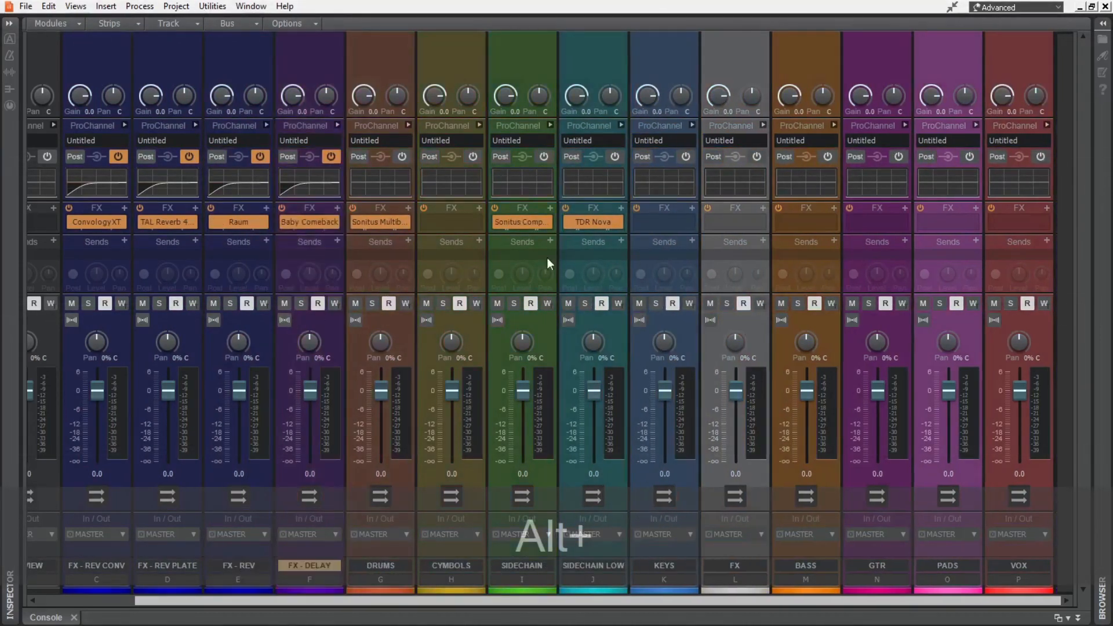
{"action": "left_click", "coordinate": [541, 533]}
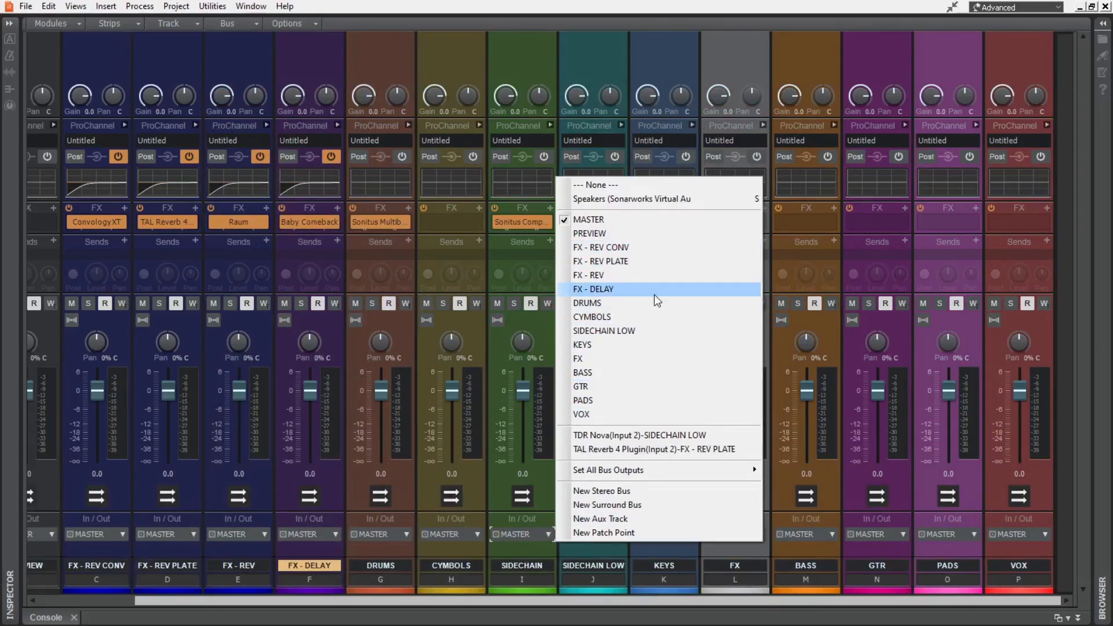
{"action": "left_click", "coordinate": [619, 599]}
{"action": "left_click_drag", "start_coordinate": [619, 600], "coordinate": [757, 605]}
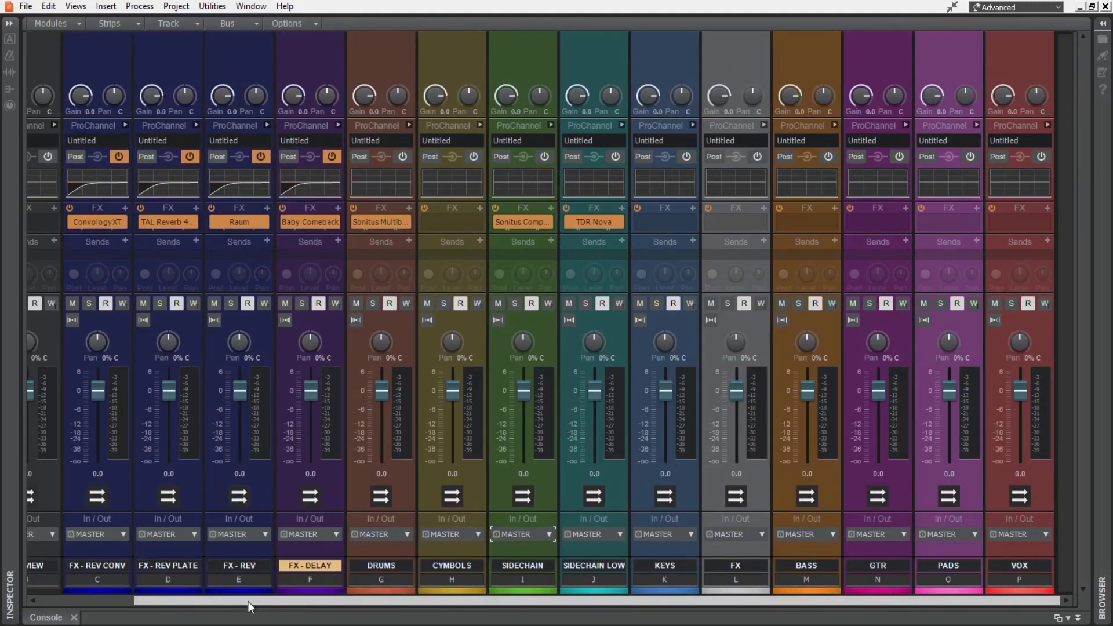
{"action": "left_click_drag", "start_coordinate": [248, 600], "coordinate": [91, 605]}
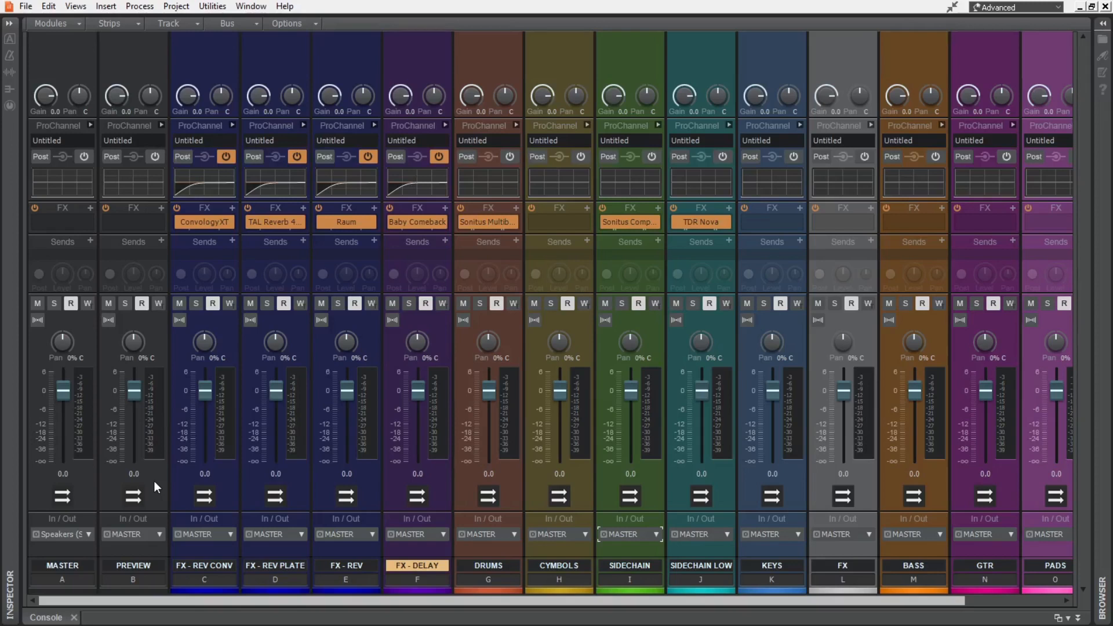
Step: Route the CYMBOLS bus output to the DRUMS bus
{"action": "left_click_drag", "start_coordinate": [493, 600], "coordinate": [700, 601]}
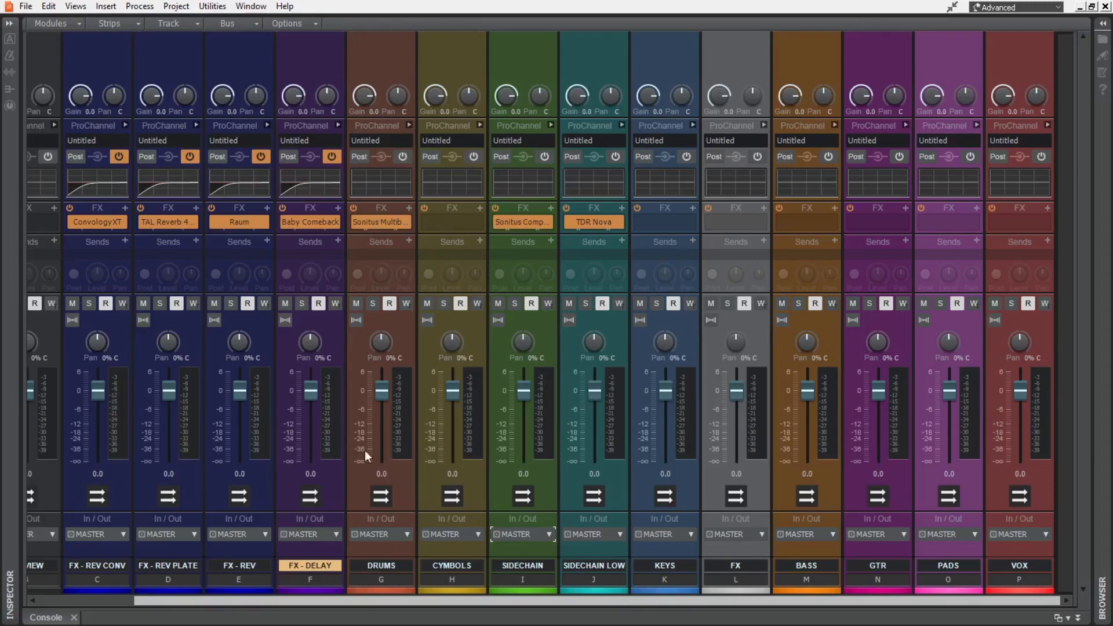
{"action": "left_click", "coordinate": [463, 536]}
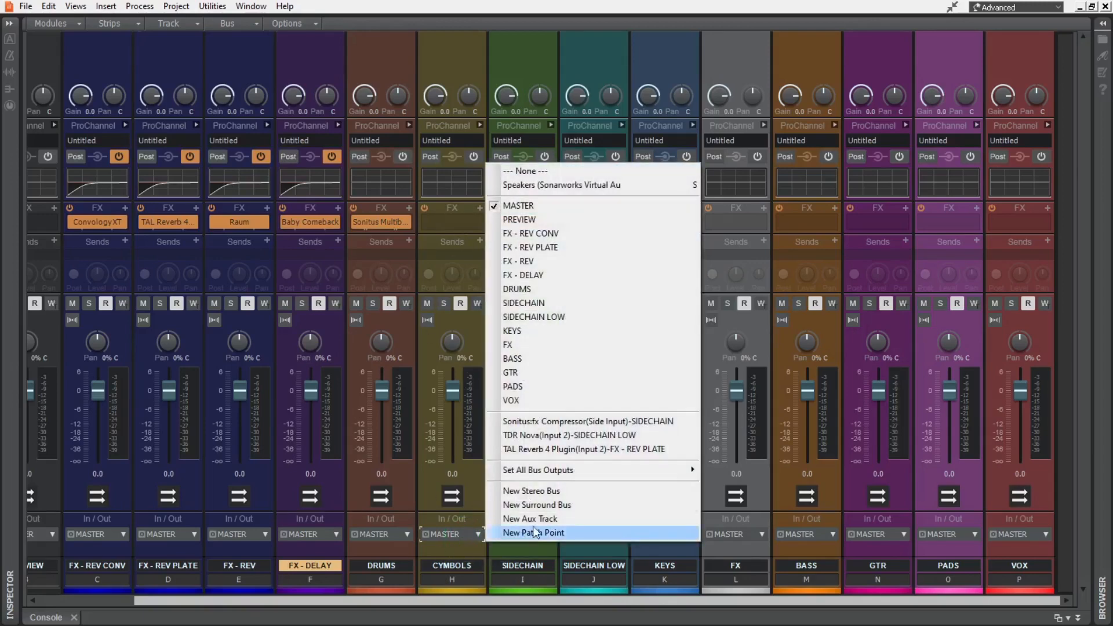
{"action": "left_click", "coordinate": [571, 291]}
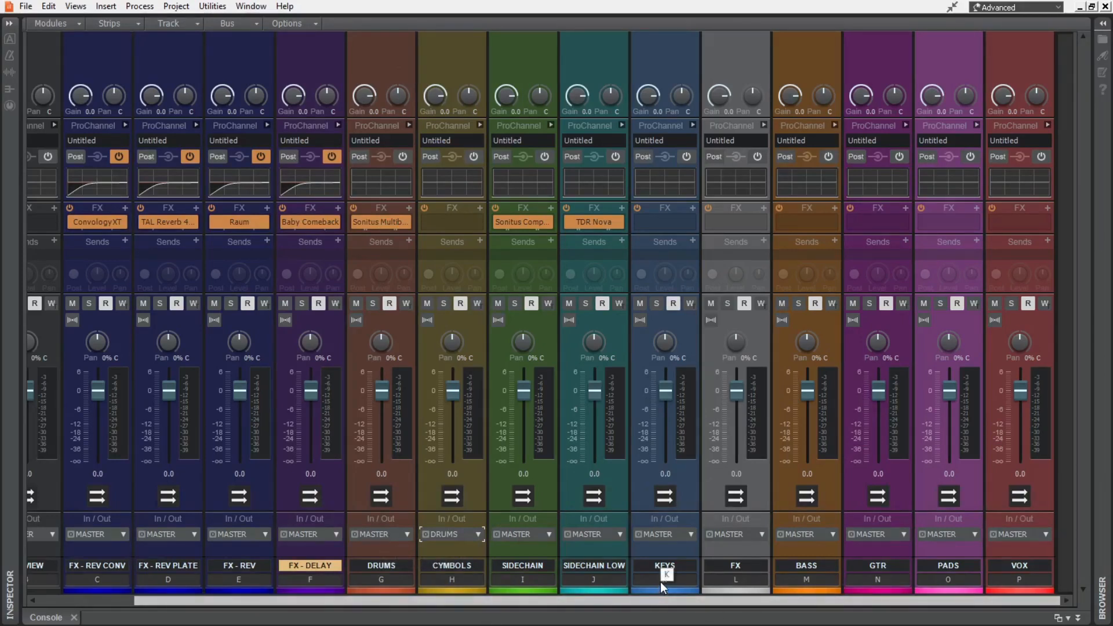
Step: Select the KEYS through VOX buses plus the four reverb and delay buses, and route all their outputs to SIDECHAIN LOW
{"action": "left_click_drag", "start_coordinate": [656, 582], "coordinate": [1028, 578]}
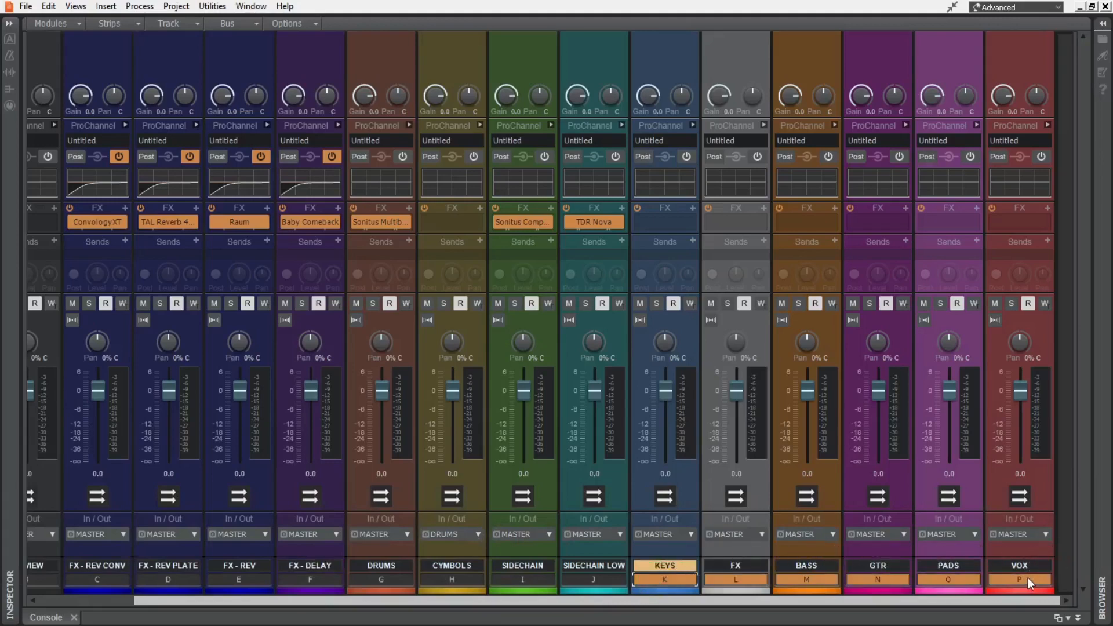
{"action": "left_click", "coordinate": [310, 579], "text": "ctrl"}
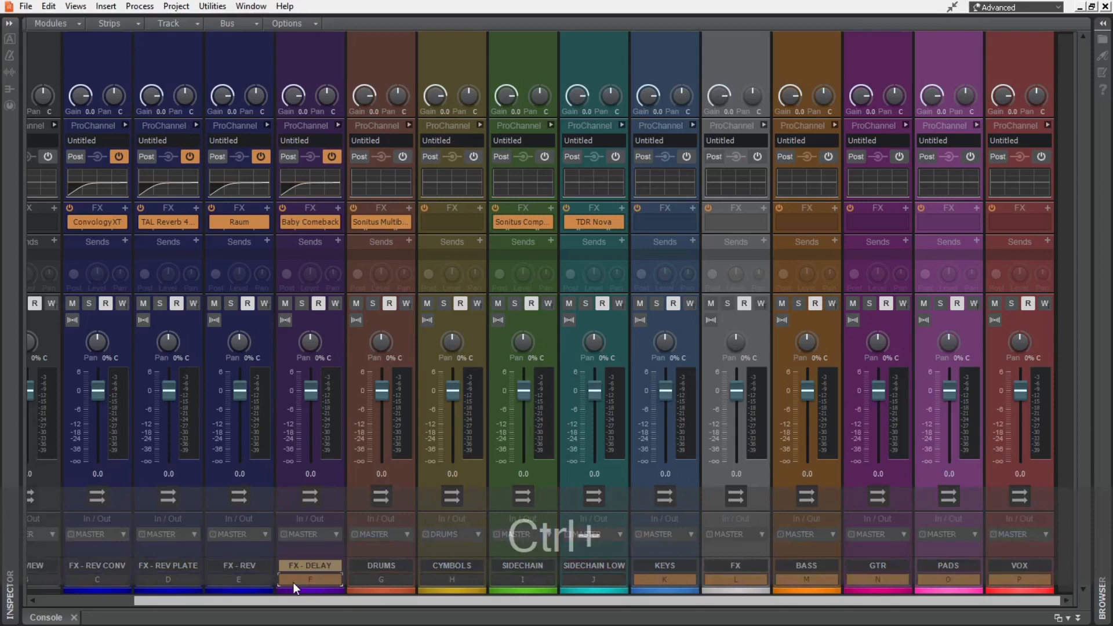
{"action": "left_click", "coordinate": [239, 580], "text": "ctrl"}
{"action": "left_click", "coordinate": [163, 580], "text": "ctrl"}
{"action": "left_click", "coordinate": [97, 579], "text": "ctrl"}
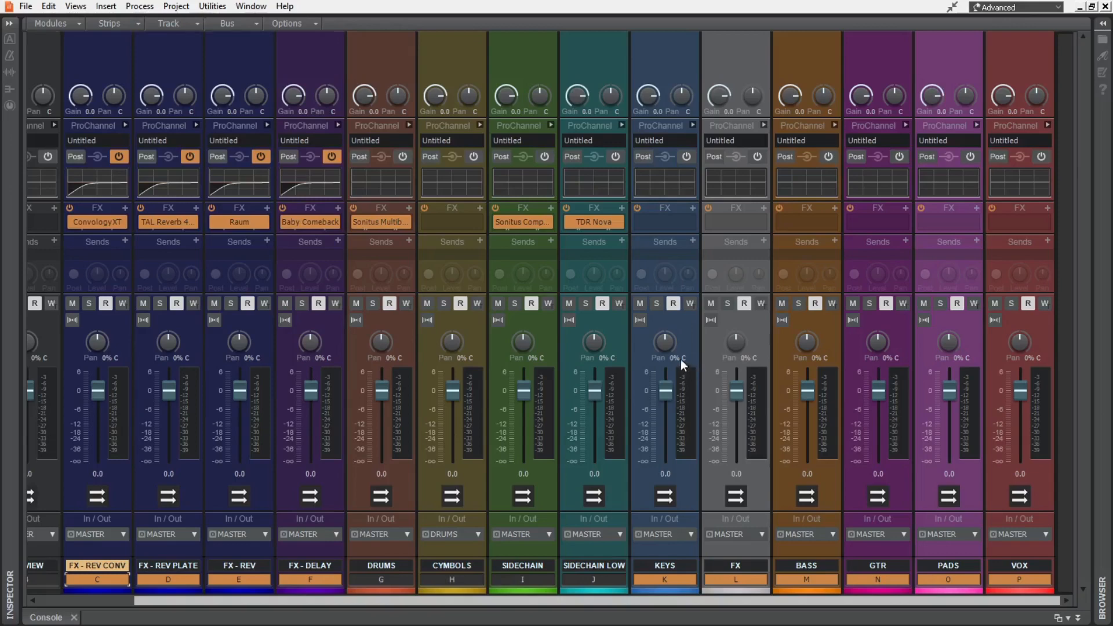
{"action": "left_click", "coordinate": [683, 534]}
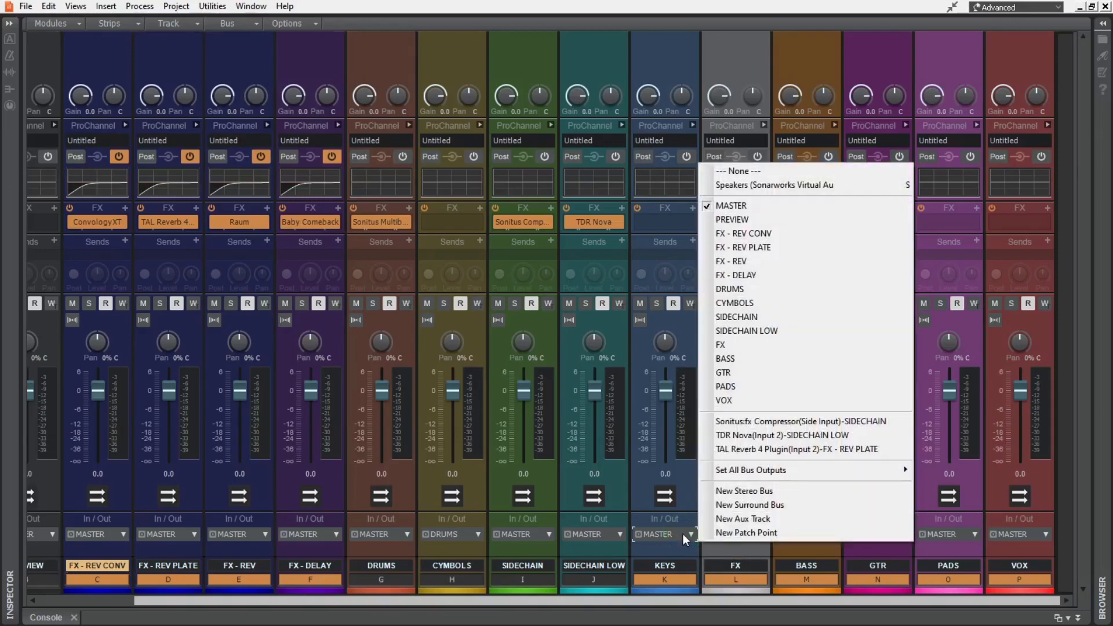
{"action": "left_click", "coordinate": [788, 333], "text": "ctrl"}
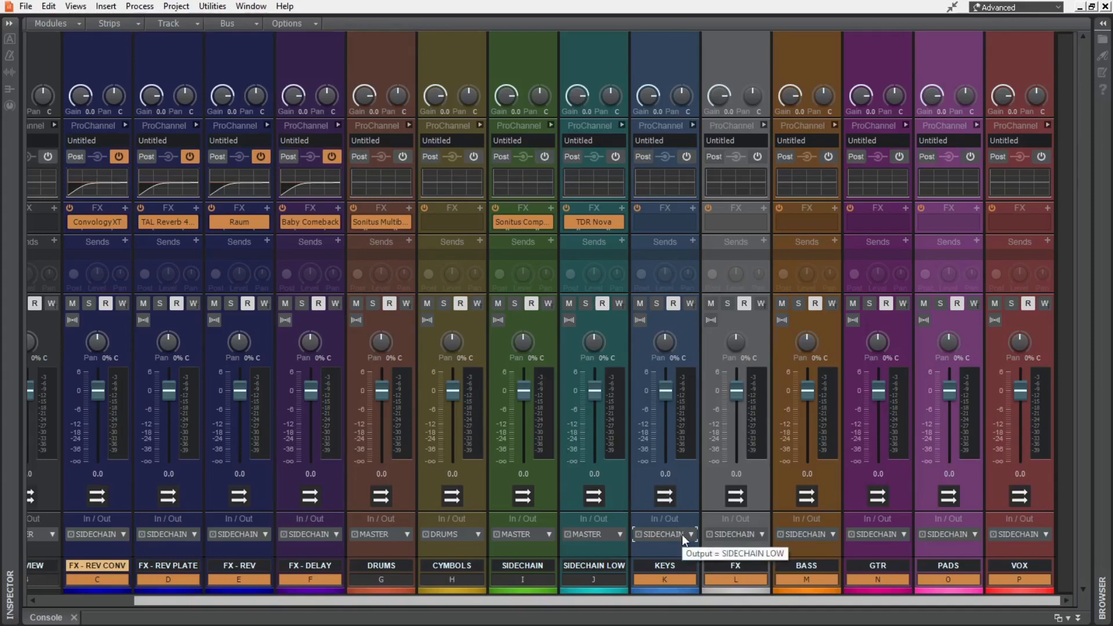
Step: Rename the SIDECHAIN LOW bus as SC - LOW and the SIDECHAIN bus as SC
{"action": "double_click", "coordinate": [585, 567]}
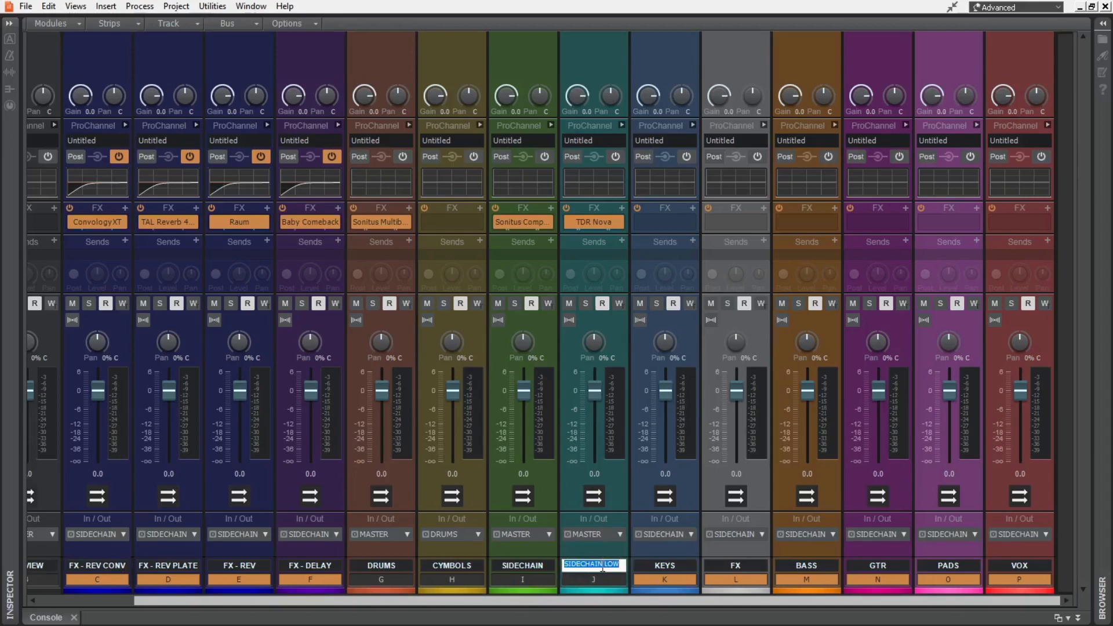
{"action": "left_click_drag", "start_coordinate": [603, 566], "coordinate": [536, 559]}
{"action": "type", "text": "SC -"}
{"action": "key", "text": "Return"}
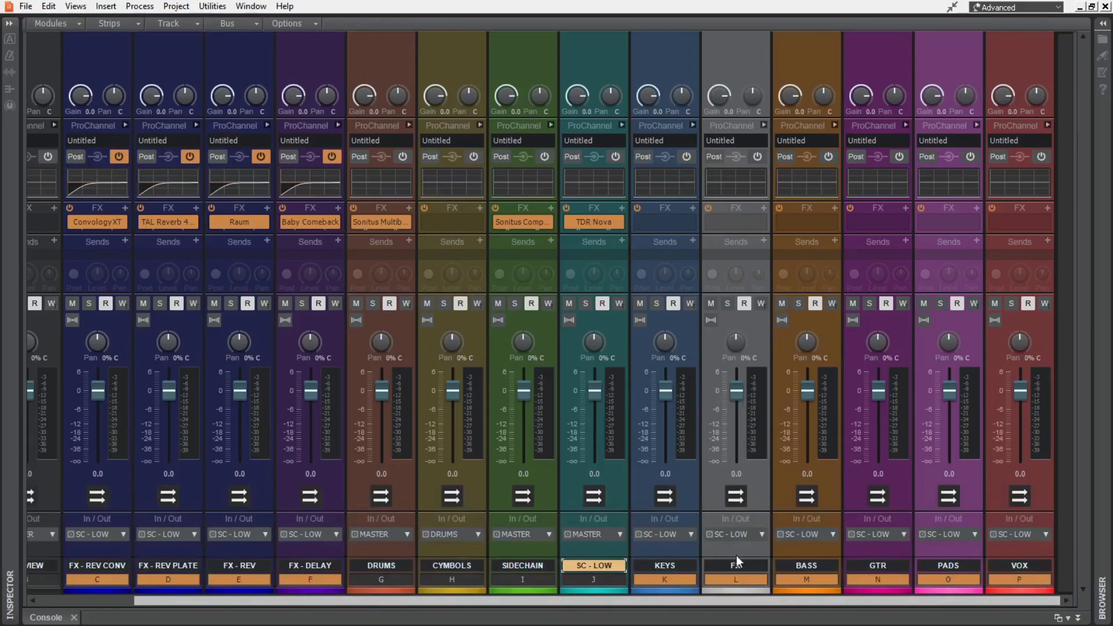
{"action": "double_click", "coordinate": [523, 566]}
{"action": "type", "text": "SC"}
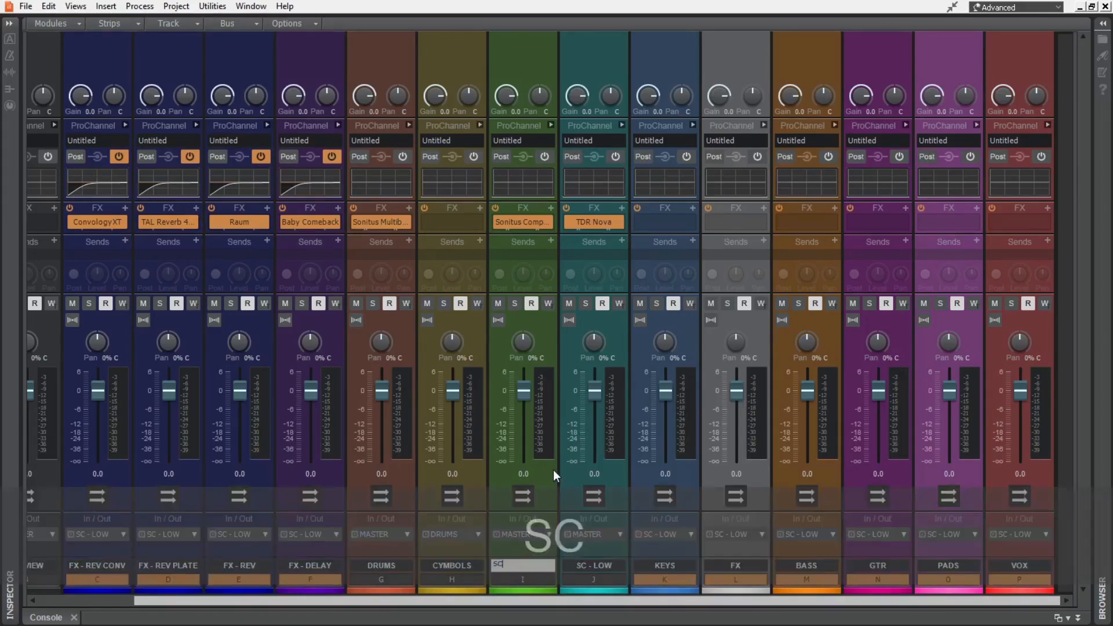
{"action": "key", "text": "Return"}
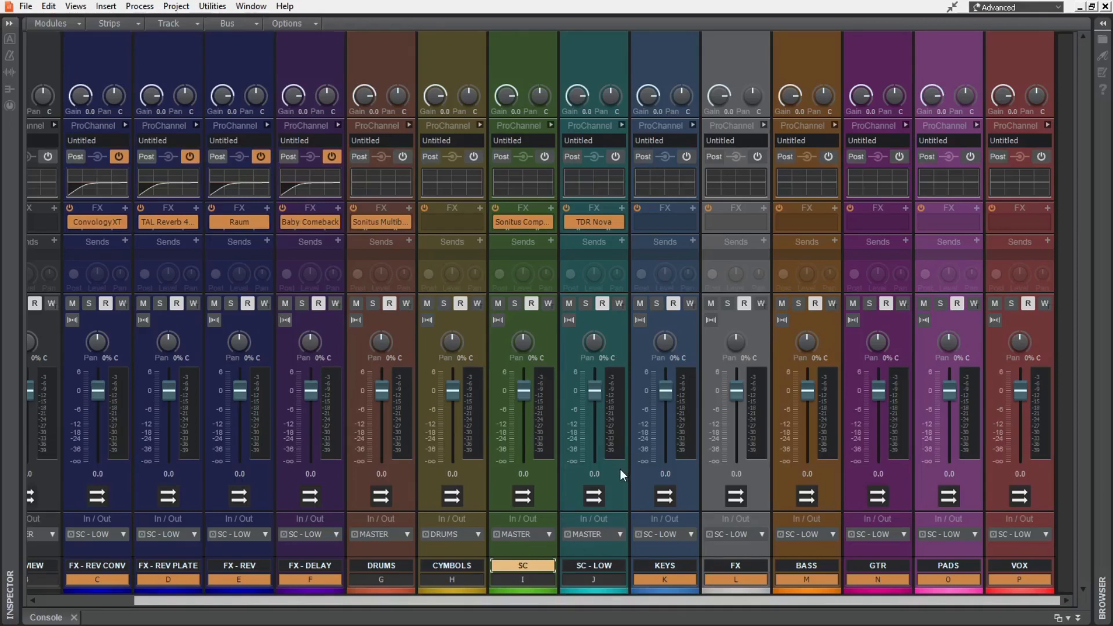
Step: Move the SC - LOW and SC buses, in that order, between FX - DELAY and DRUMS
{"action": "left_click_drag", "start_coordinate": [615, 319], "coordinate": [402, 355]}
{"action": "left_click_drag", "start_coordinate": [620, 319], "coordinate": [447, 322]}
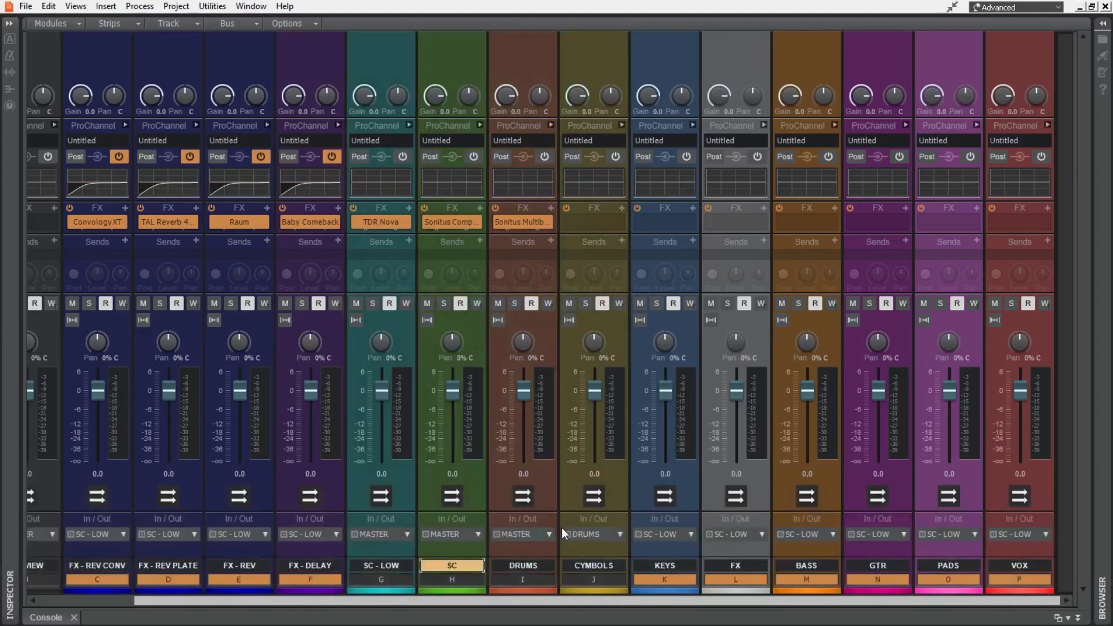
{"action": "left_click", "coordinate": [609, 536]}
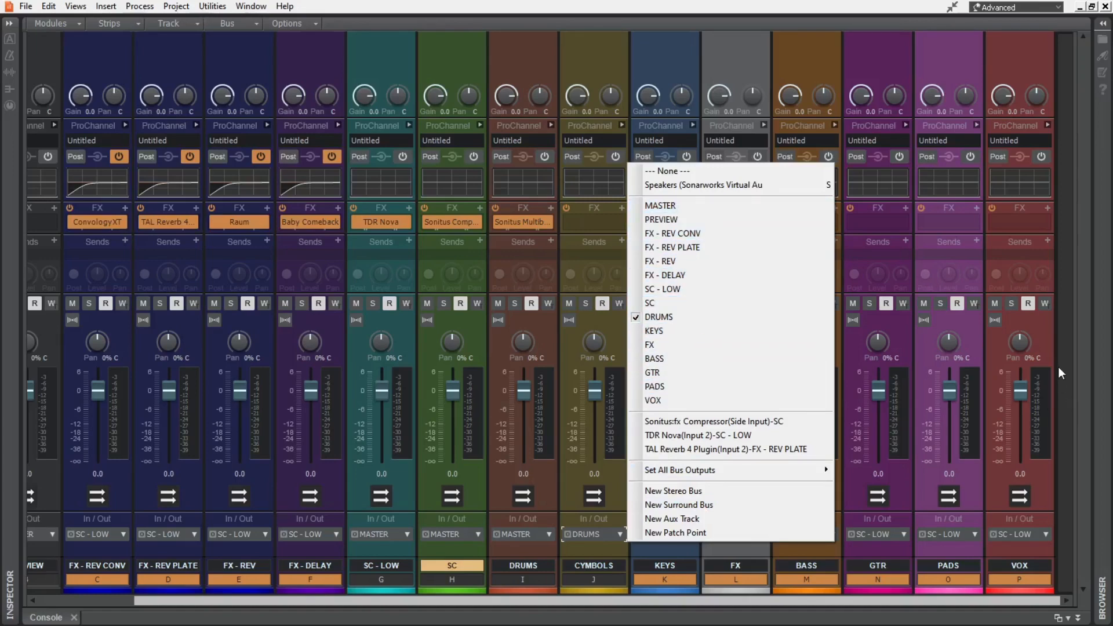
{"action": "left_click", "coordinate": [832, 303]}
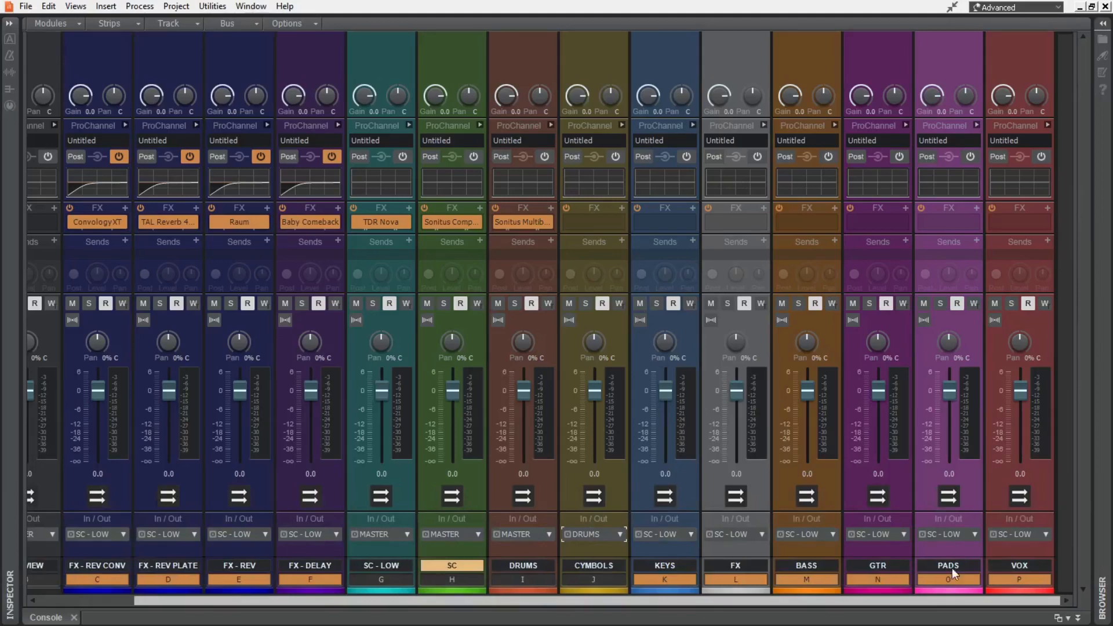
Step: Find mvMeter2 in the plug-in browser, add it to the MASTER bus effects and close its window
{"action": "left_click_drag", "start_coordinate": [945, 600], "coordinate": [750, 608]}
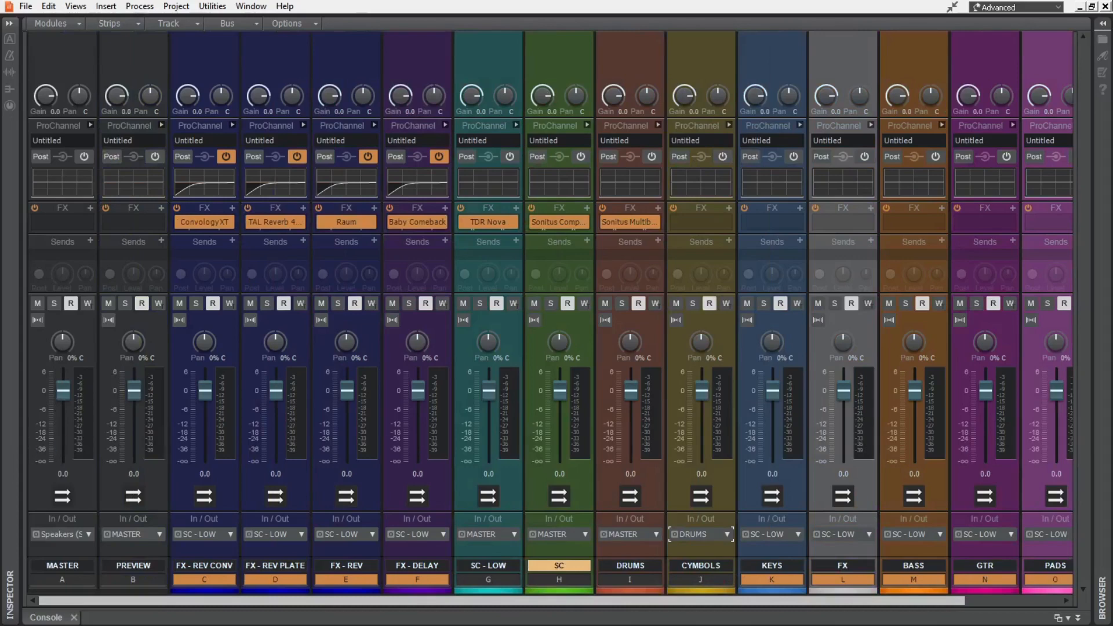
{"action": "left_click", "coordinate": [1103, 23]}
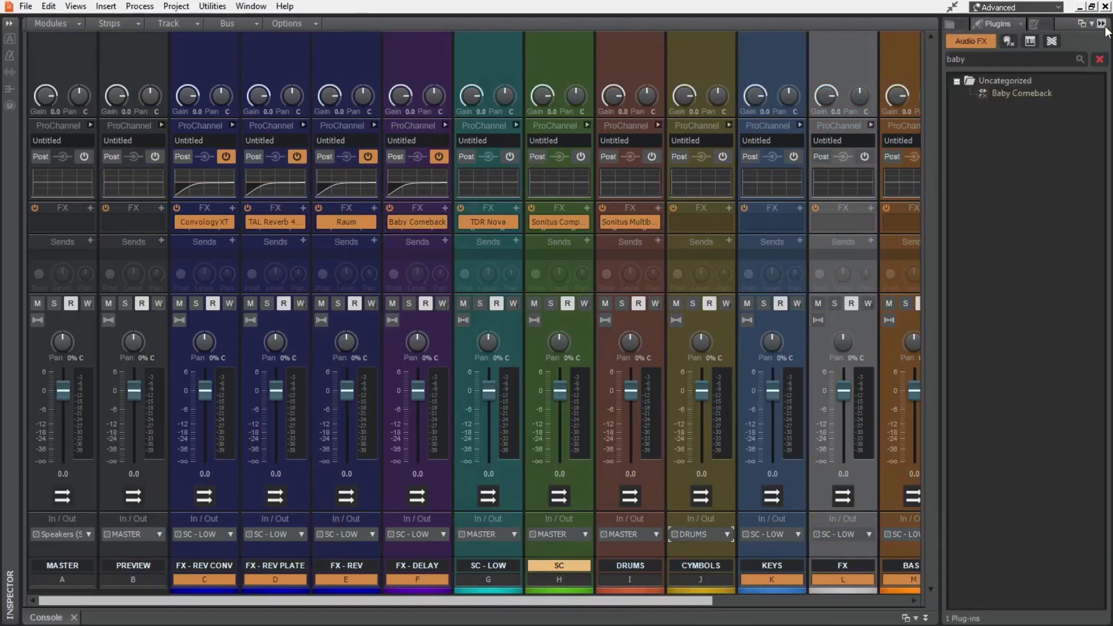
{"action": "left_click", "coordinate": [996, 59]}
{"action": "type", "text": "mv"}
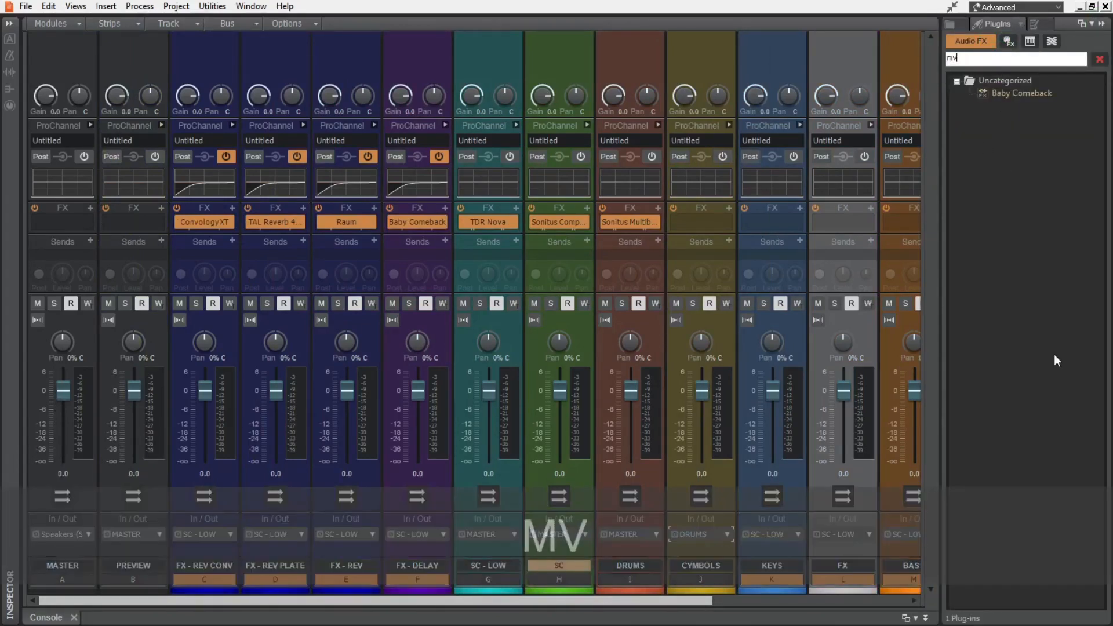
{"action": "left_click_drag", "start_coordinate": [1011, 143], "coordinate": [50, 210]}
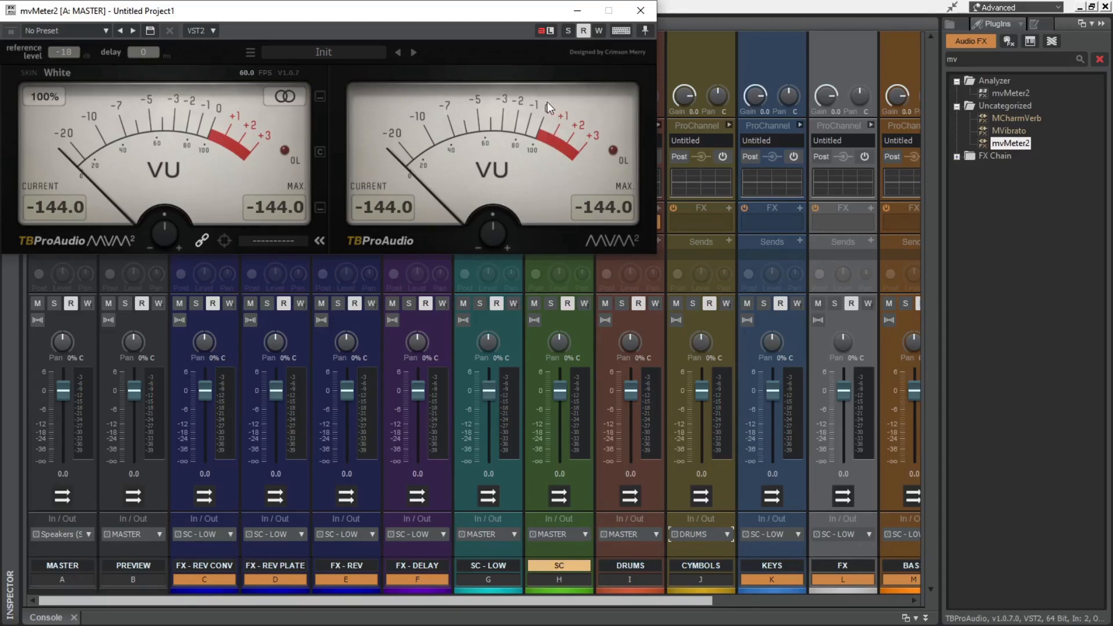
{"action": "left_click", "coordinate": [641, 11]}
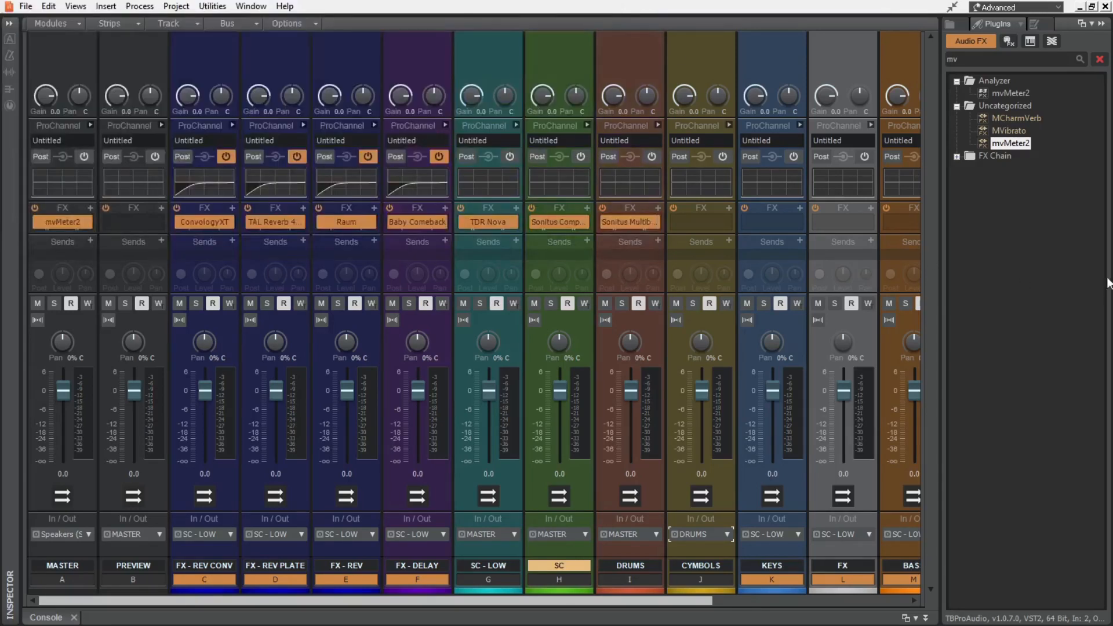
Step: Add LoudMax 64bit after mvMeter2 on the MASTER bus, set its threshold to -6.0 dB and pin its window
{"action": "left_click", "coordinate": [1018, 60]}
{"action": "type", "text": "lo"}
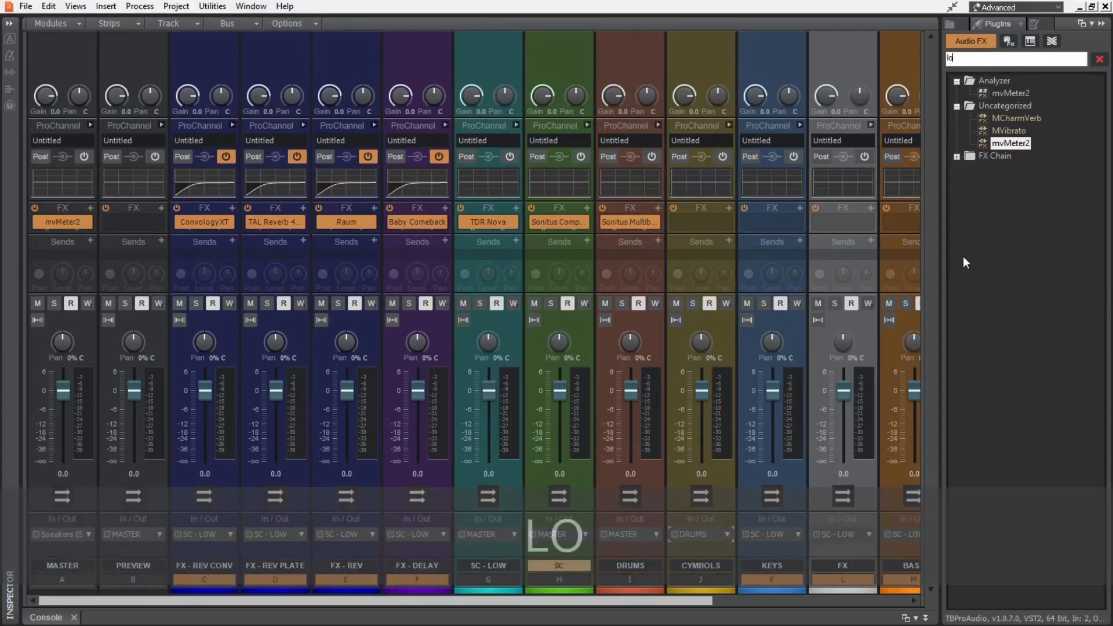
{"action": "type", "text": "udmax"}
{"action": "left_click_drag", "start_coordinate": [1018, 93], "coordinate": [45, 238]}
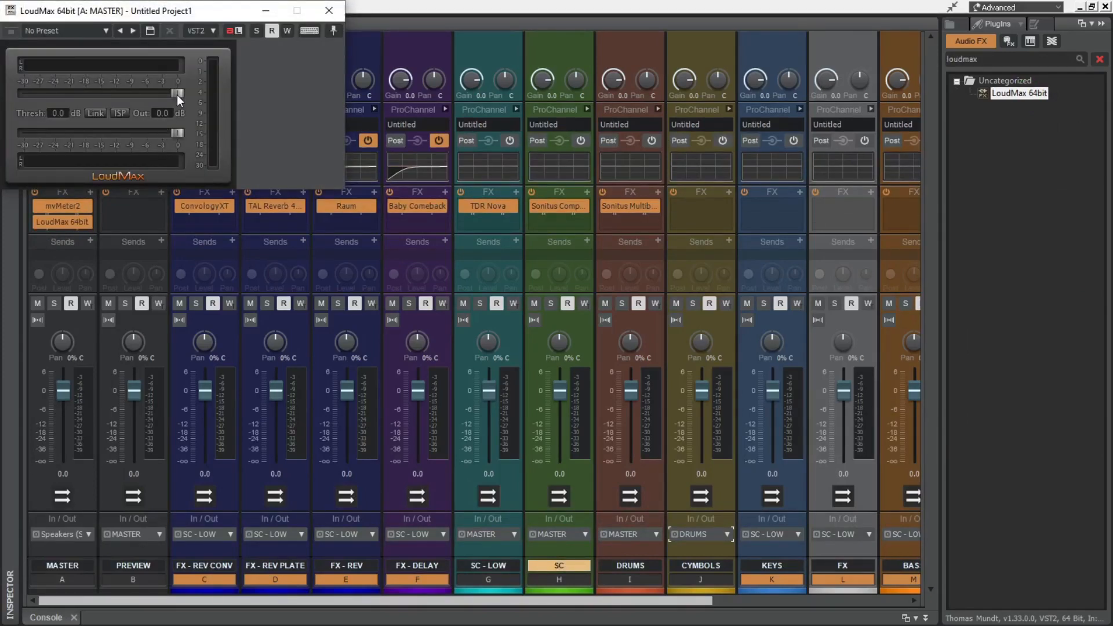
{"action": "left_click_drag", "start_coordinate": [176, 95], "coordinate": [146, 95]}
{"action": "left_click", "coordinate": [332, 32]}
{"action": "left_click_drag", "start_coordinate": [185, 17], "coordinate": [280, 267]}
Step: View the MASTER bus's mvMeter2 window together with LoudMax, and close both plug-in windows
{"action": "double_click", "coordinate": [62, 206]}
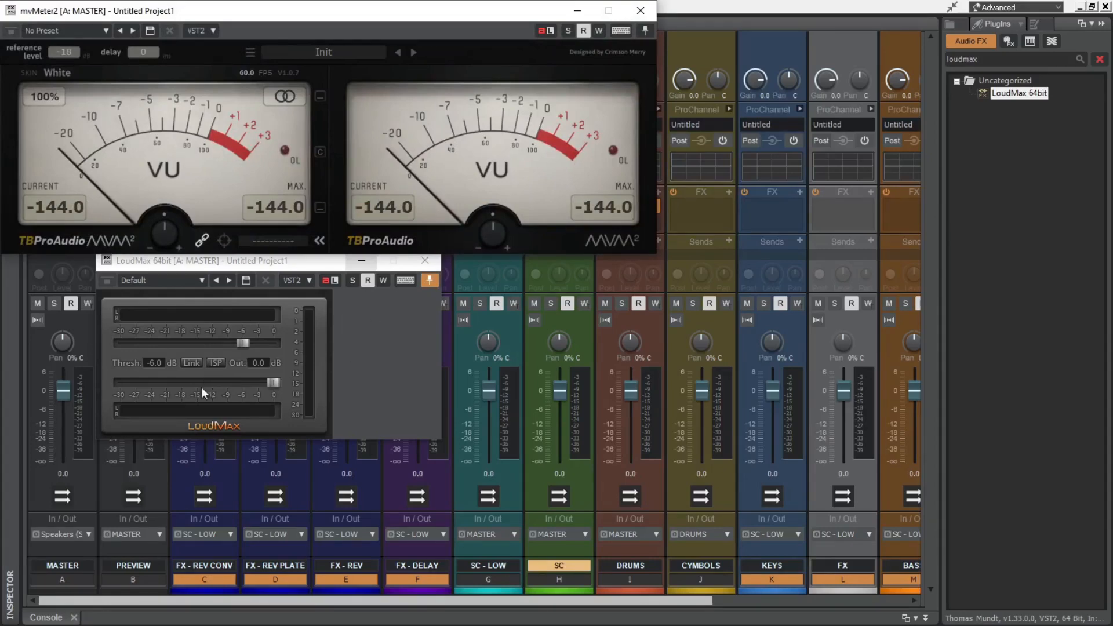
{"action": "left_click", "coordinate": [276, 267]}
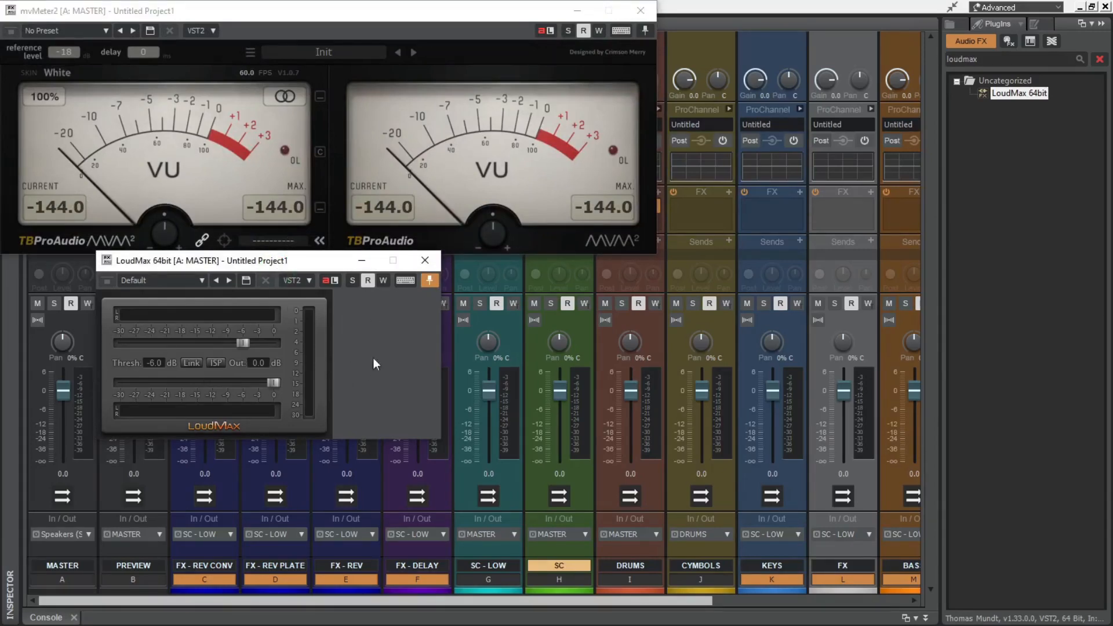
{"action": "left_click", "coordinate": [425, 260]}
{"action": "left_click", "coordinate": [640, 11]}
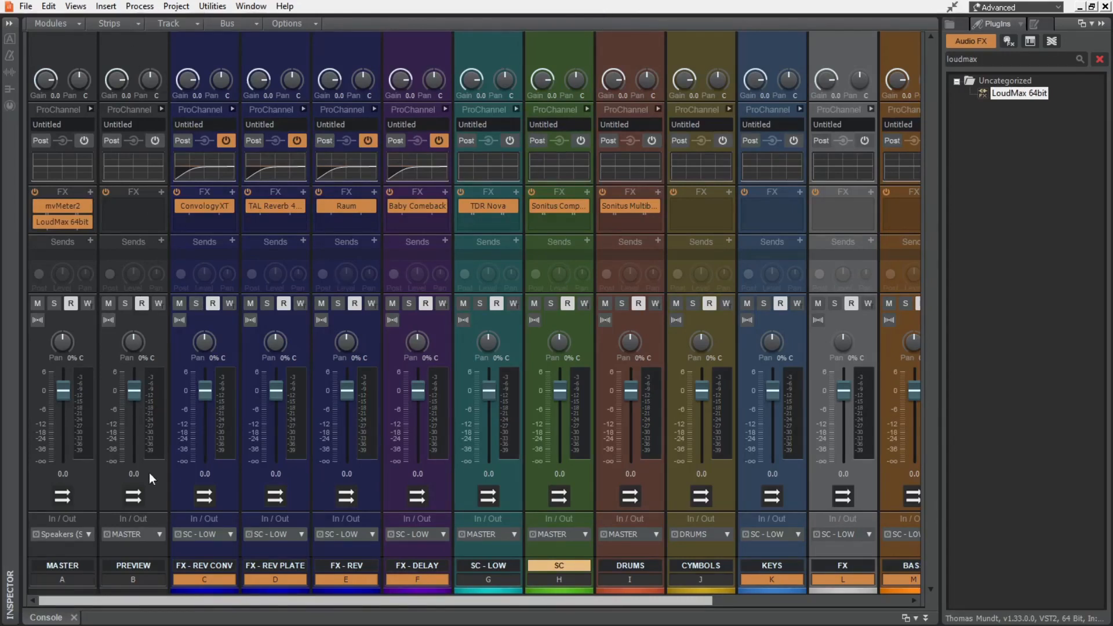
Step: Lower the PREVIEW bus volume to about -6.6 dB and switch its strip to narrow width
{"action": "left_click_drag", "start_coordinate": [137, 388], "coordinate": [138, 407]}
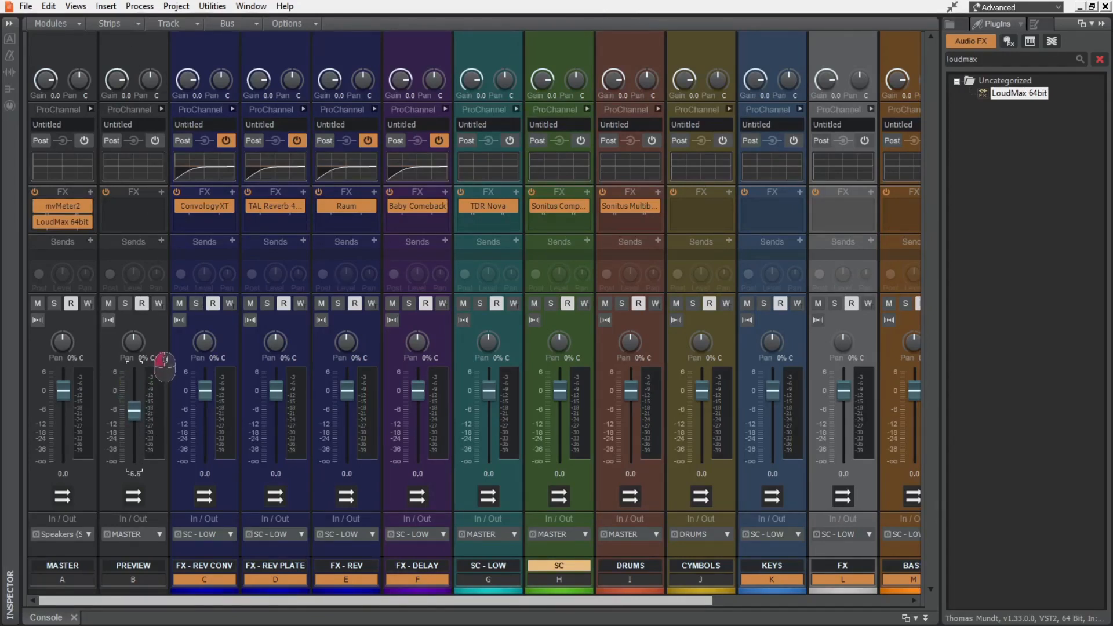
{"action": "right_click", "coordinate": [157, 321]}
{"action": "left_click", "coordinate": [197, 469]}
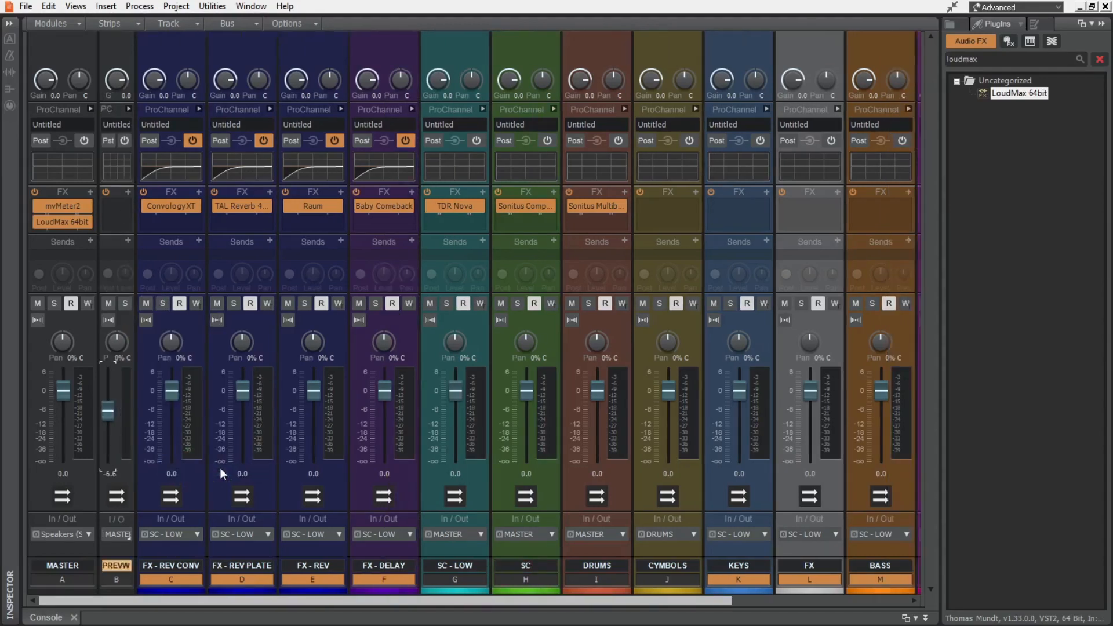
Step: Choose MASTER as the PREVIEW bus output, and switch from the console to the track view with the browser collapsed
{"action": "left_click", "coordinate": [123, 533]}
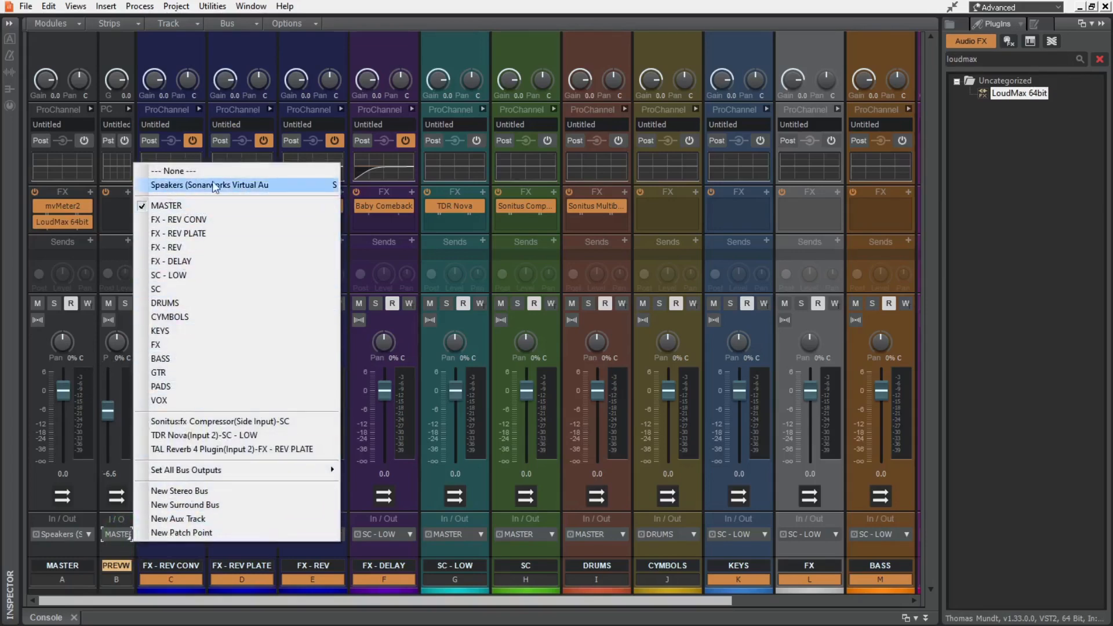
{"action": "left_click", "coordinate": [204, 208]}
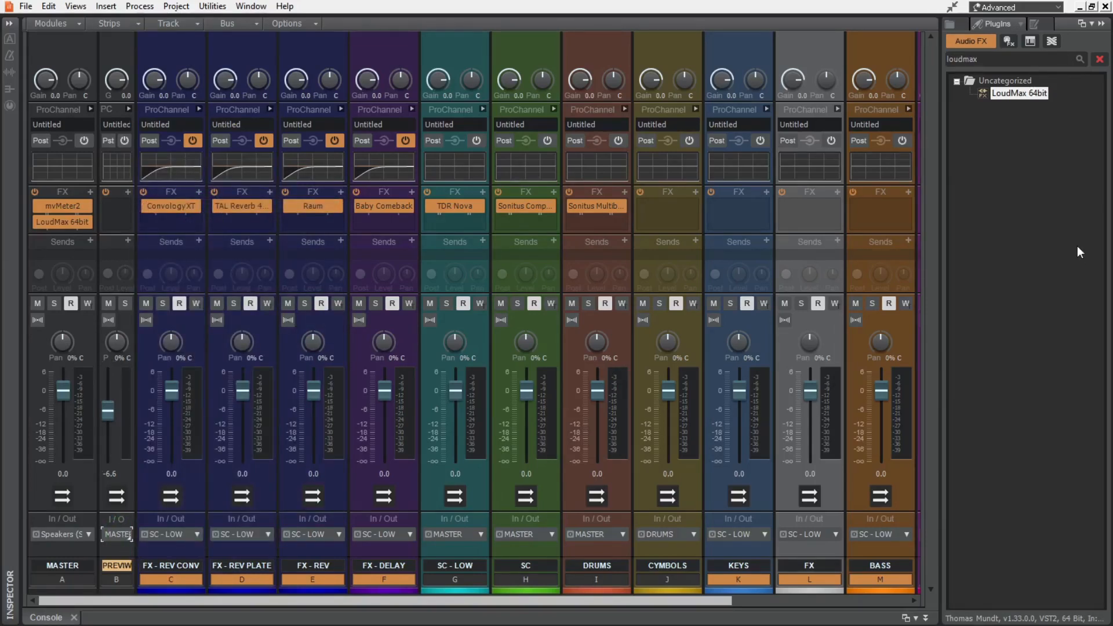
{"action": "left_click", "coordinate": [1102, 24]}
{"action": "key", "text": "d"}
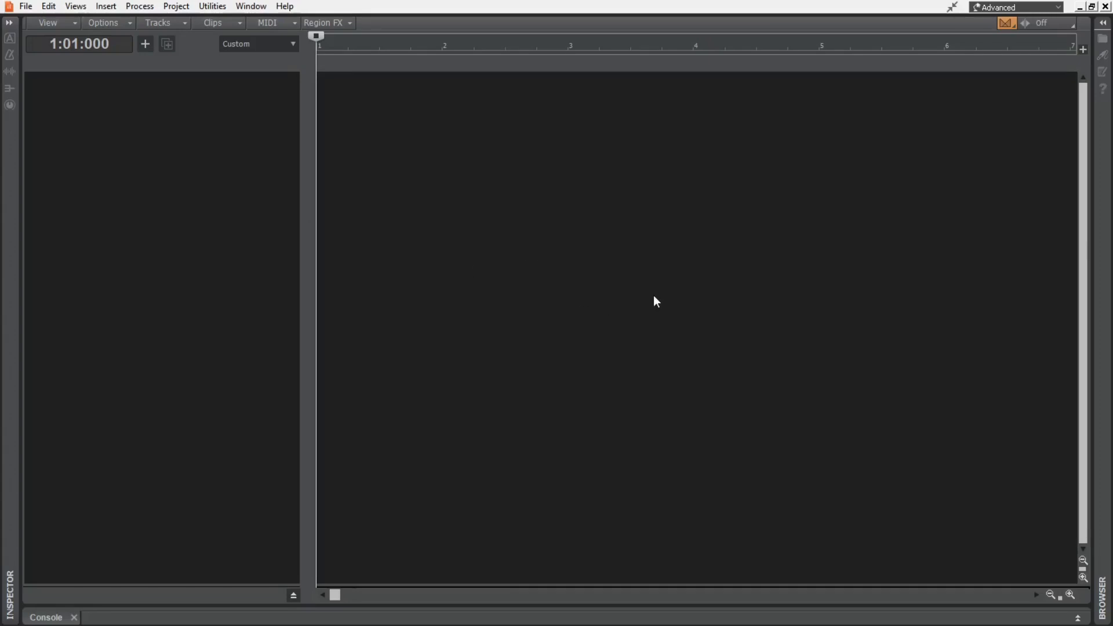
{"action": "key", "text": "c"}
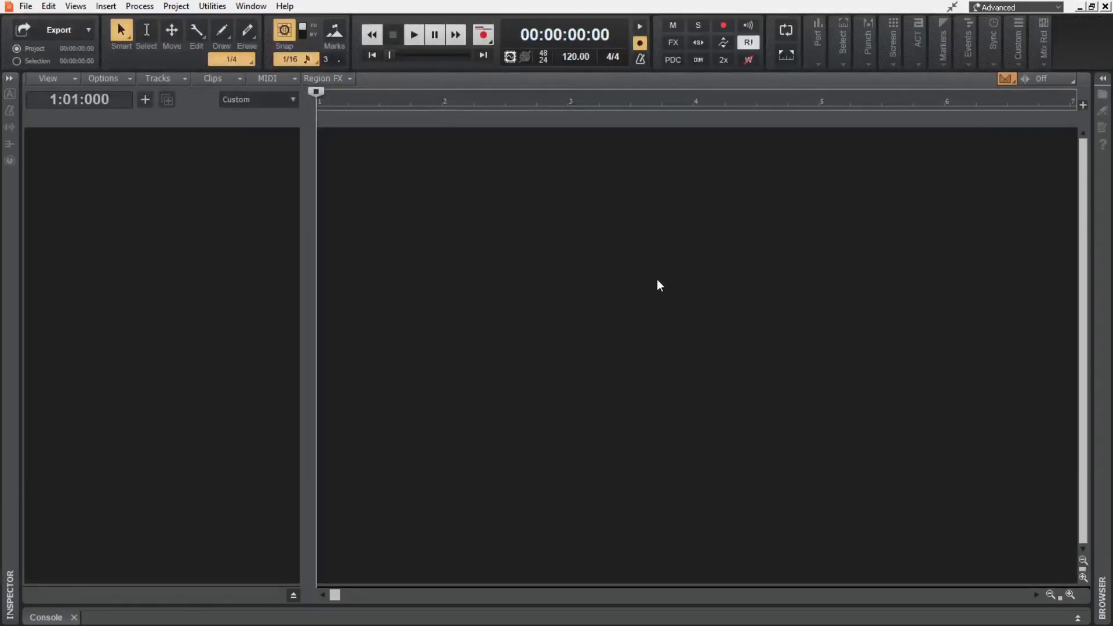
{"action": "key", "text": "c"}
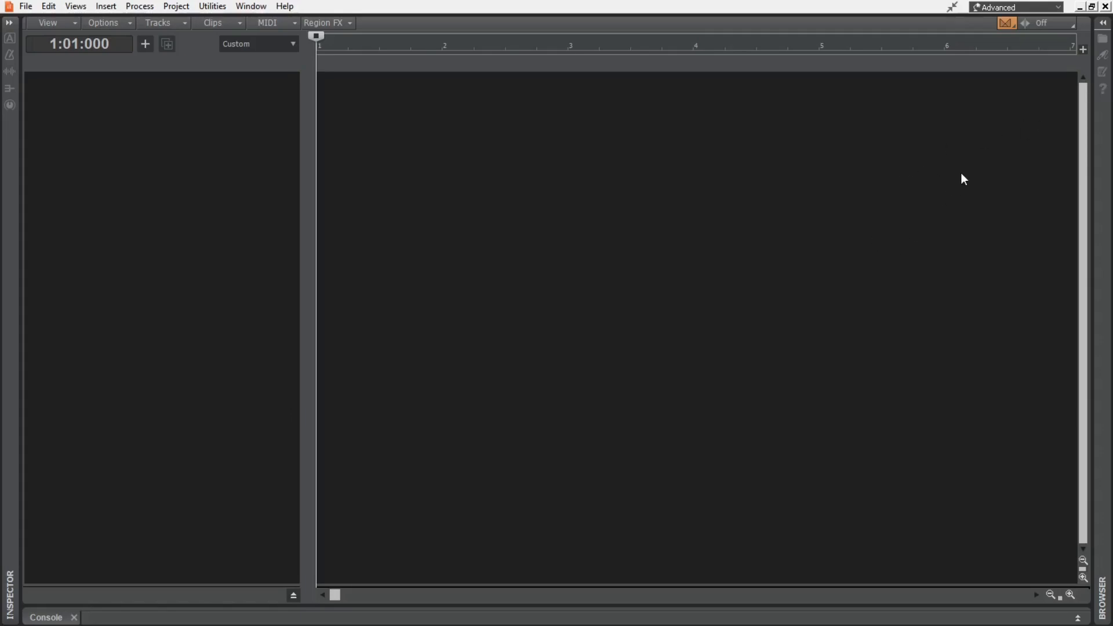
Step: Find Komplete Kontrol among the instrument plug-ins and insert it as a simple instrument track with its property page open
{"action": "left_click", "coordinate": [1102, 22]}
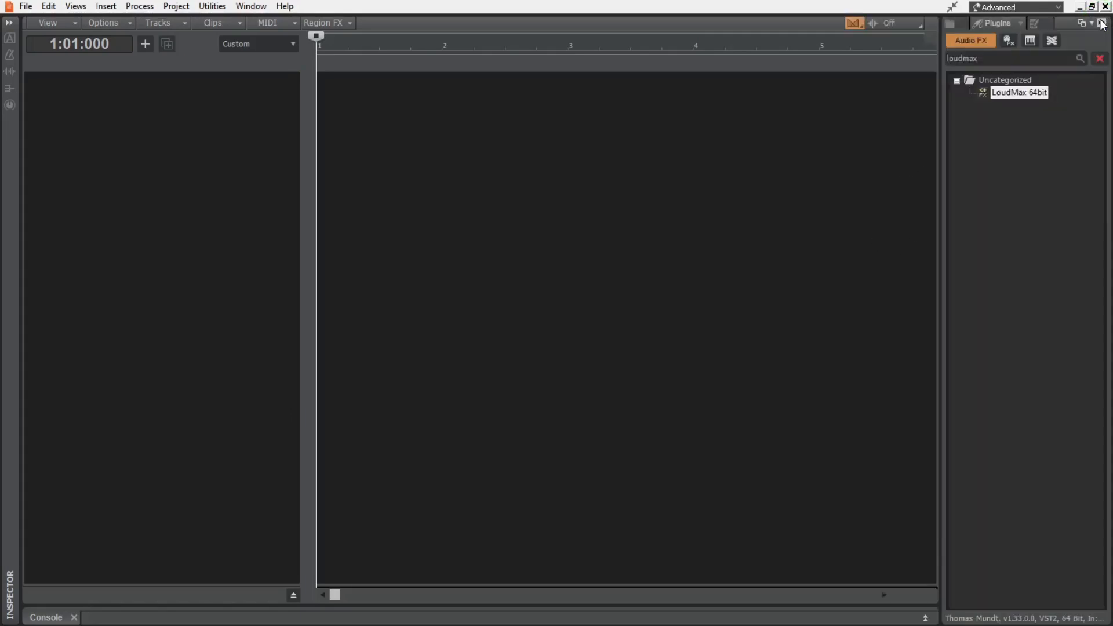
{"action": "left_click", "coordinate": [1031, 43]}
{"action": "left_click", "coordinate": [1017, 58]}
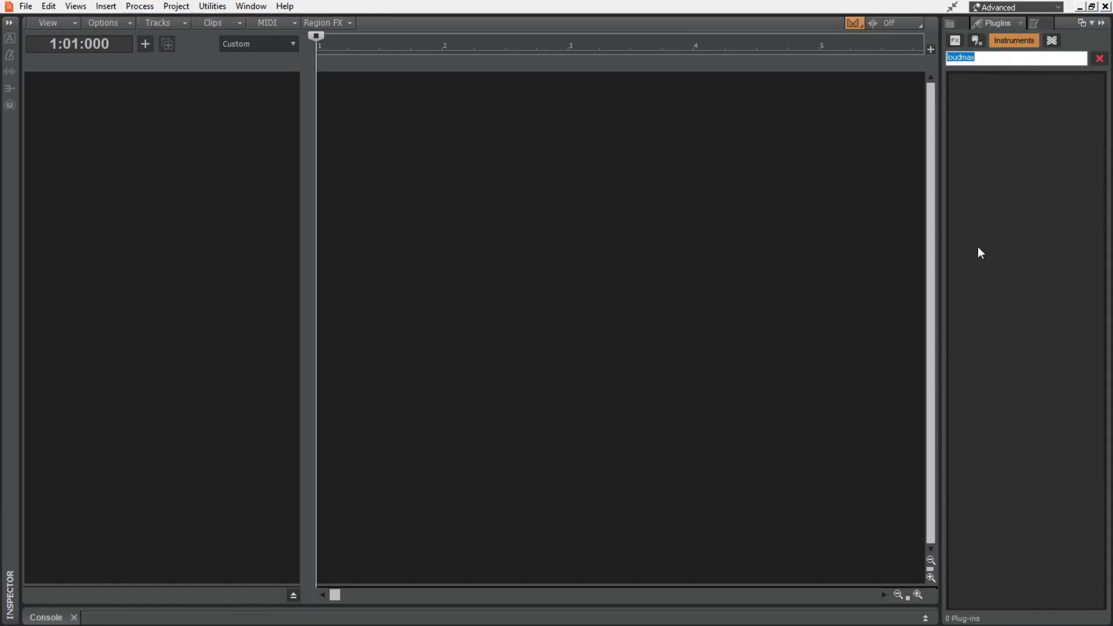
{"action": "type", "text": "komplete"}
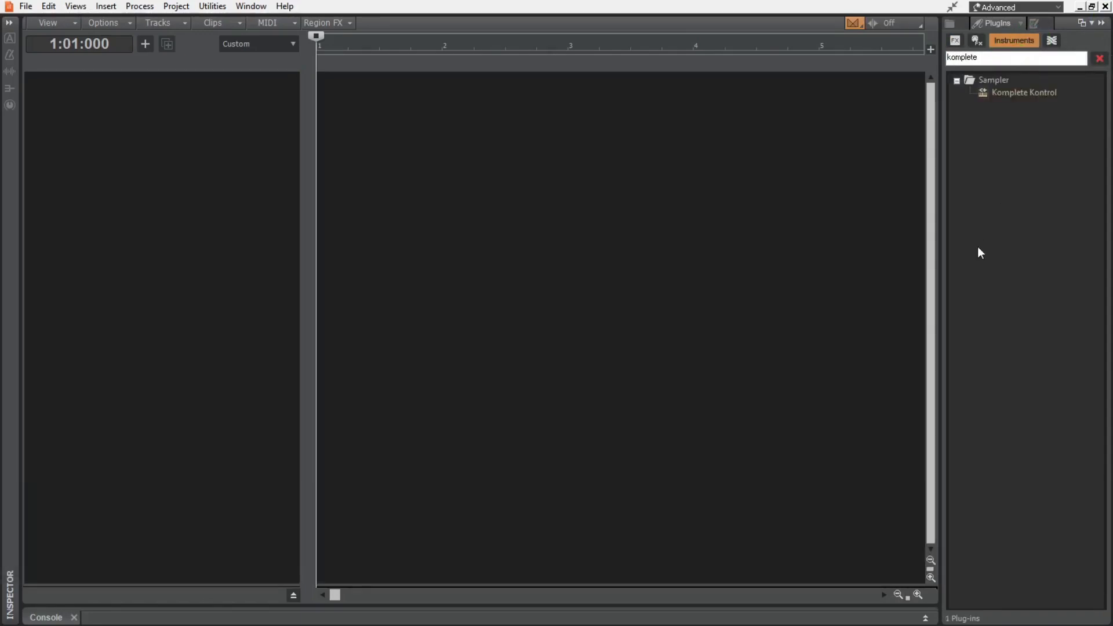
{"action": "left_click_drag", "start_coordinate": [1014, 93], "coordinate": [226, 148]}
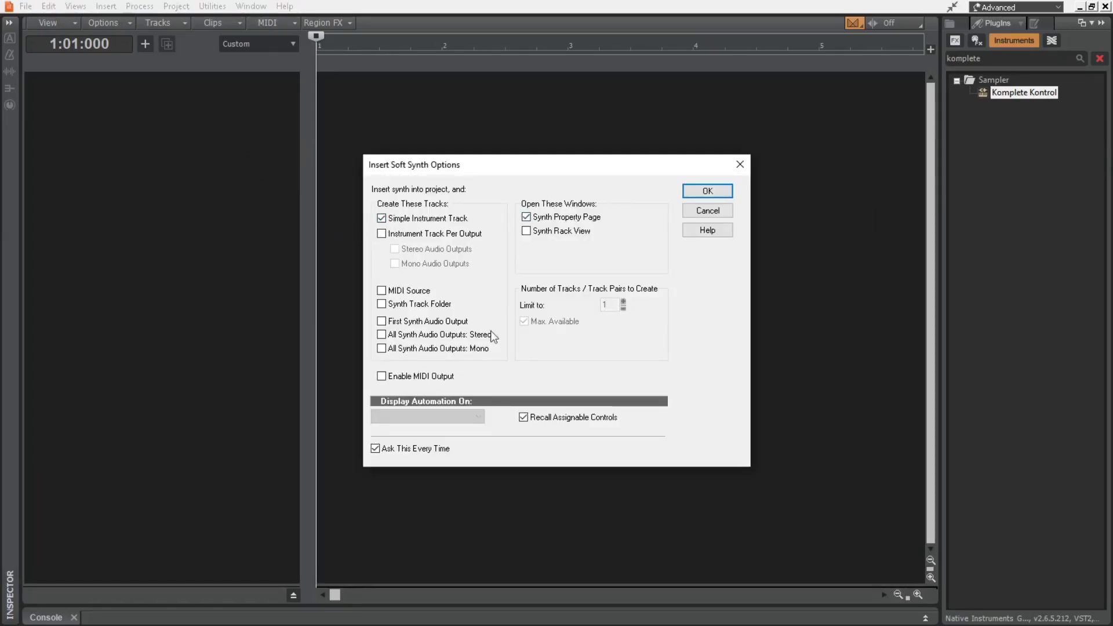
{"action": "left_click", "coordinate": [708, 191]}
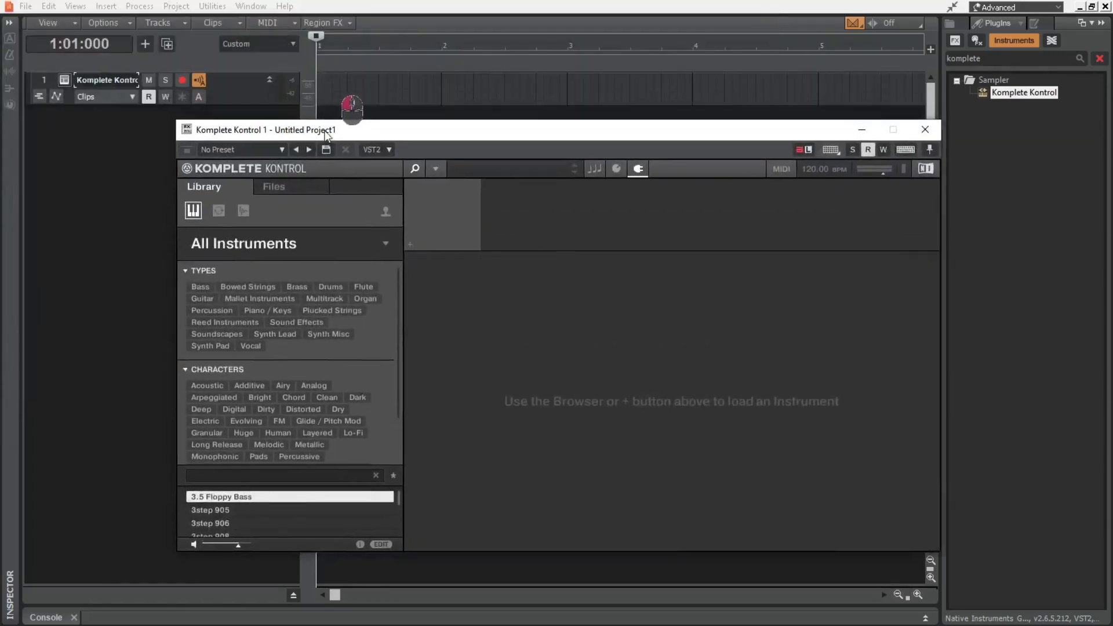
Step: Hide the library browser and plug-in chain in the Komplete Kontrol window
{"action": "left_click_drag", "start_coordinate": [326, 134], "coordinate": [362, 81]}
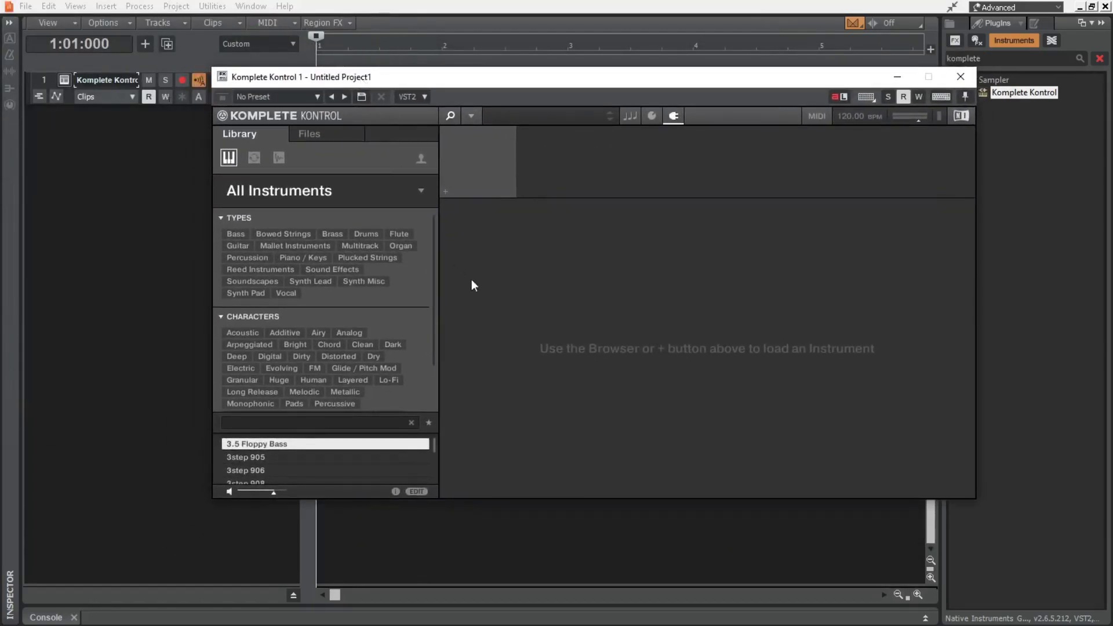
{"action": "left_click", "coordinate": [474, 116]}
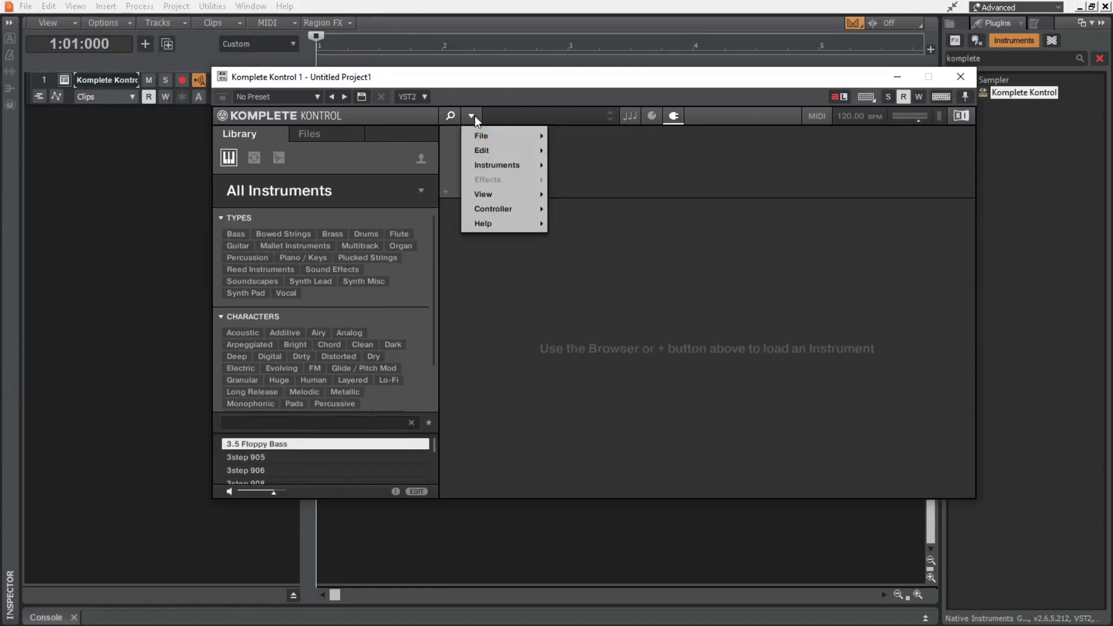
{"action": "mouse_move", "coordinate": [506, 193]}
{"action": "left_click", "coordinate": [583, 195]}
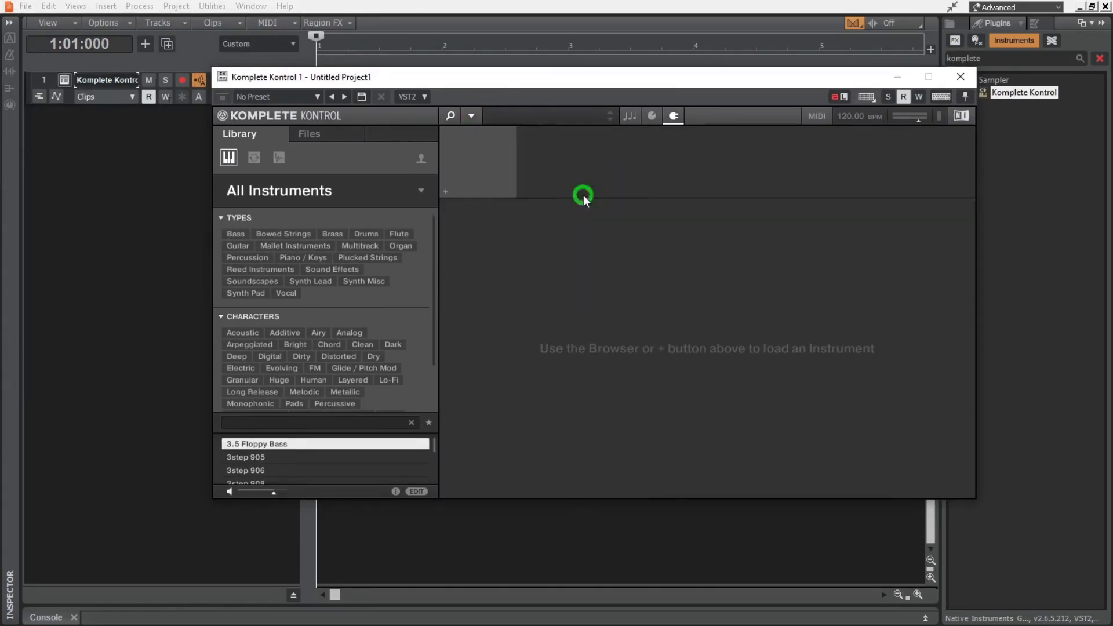
{"action": "left_click", "coordinate": [245, 115]}
{"action": "mouse_move", "coordinate": [281, 193]}
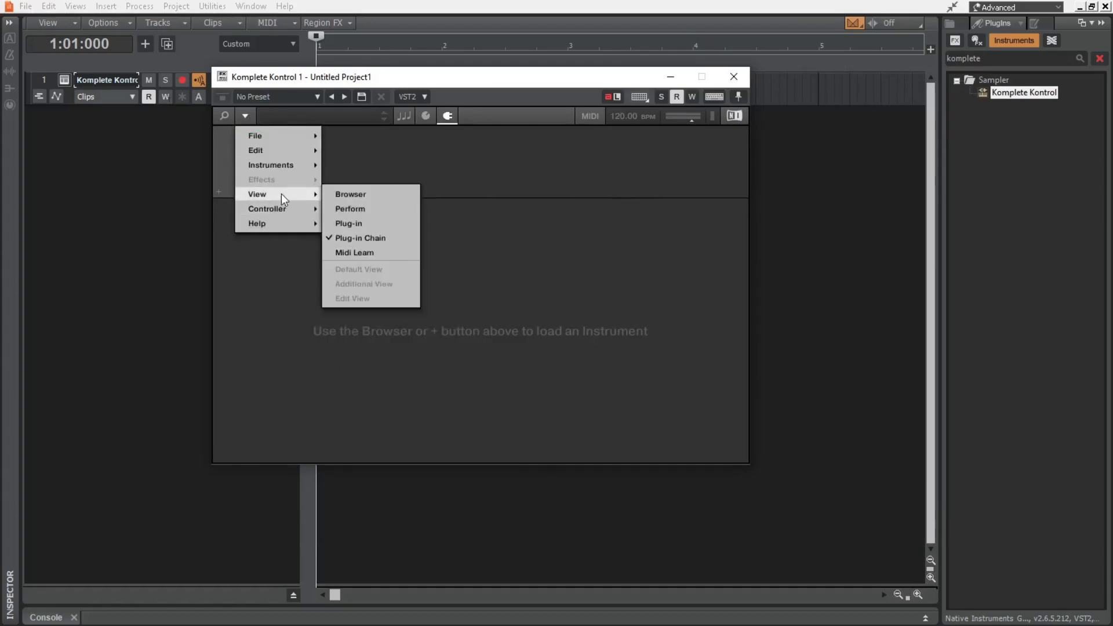
{"action": "left_click", "coordinate": [367, 238]}
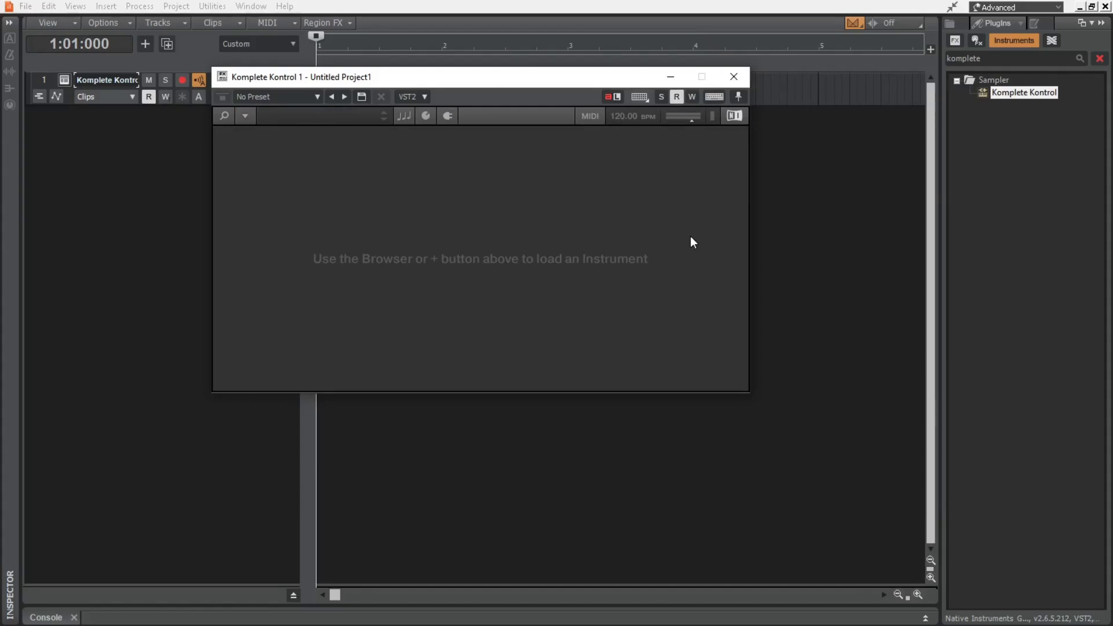
Step: Try to bring a kick sample from the Cymatics Kicks folder onto the Komplete Kontrol window, and return the media browser to Sample Packs
{"action": "left_click", "coordinate": [950, 24]}
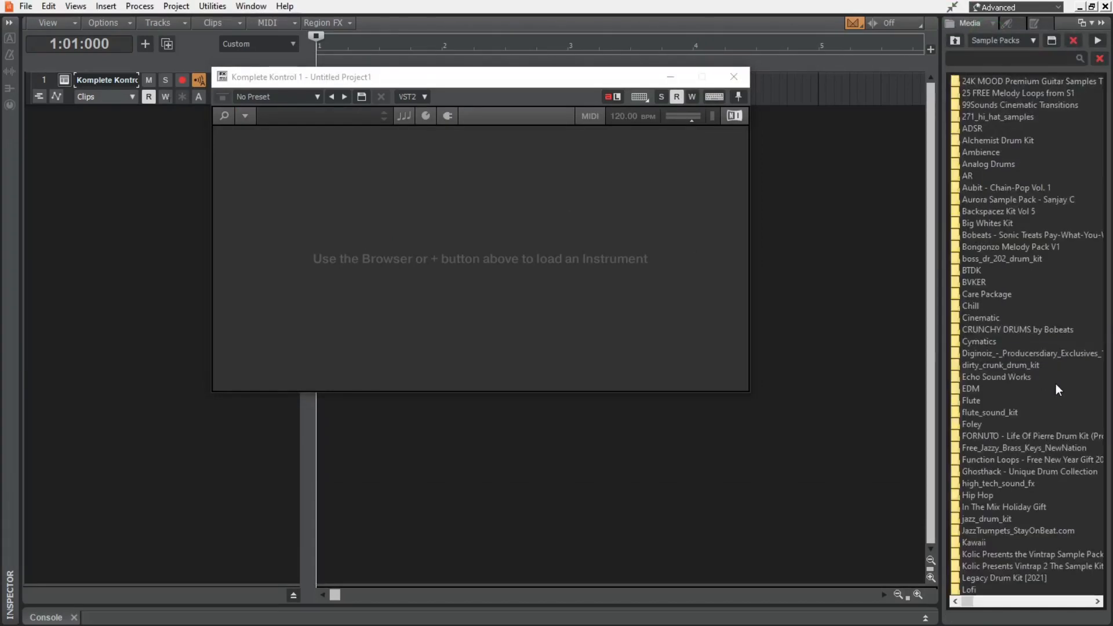
{"action": "double_click", "coordinate": [982, 339]}
{"action": "double_click", "coordinate": [1008, 81]}
{"action": "double_click", "coordinate": [1006, 92]}
{"action": "double_click", "coordinate": [981, 116]}
{"action": "left_click_drag", "start_coordinate": [1026, 94], "coordinate": [620, 340]}
{"action": "left_click_drag", "start_coordinate": [493, 247], "coordinate": [1027, 234]}
{"action": "left_click", "coordinate": [1002, 40]}
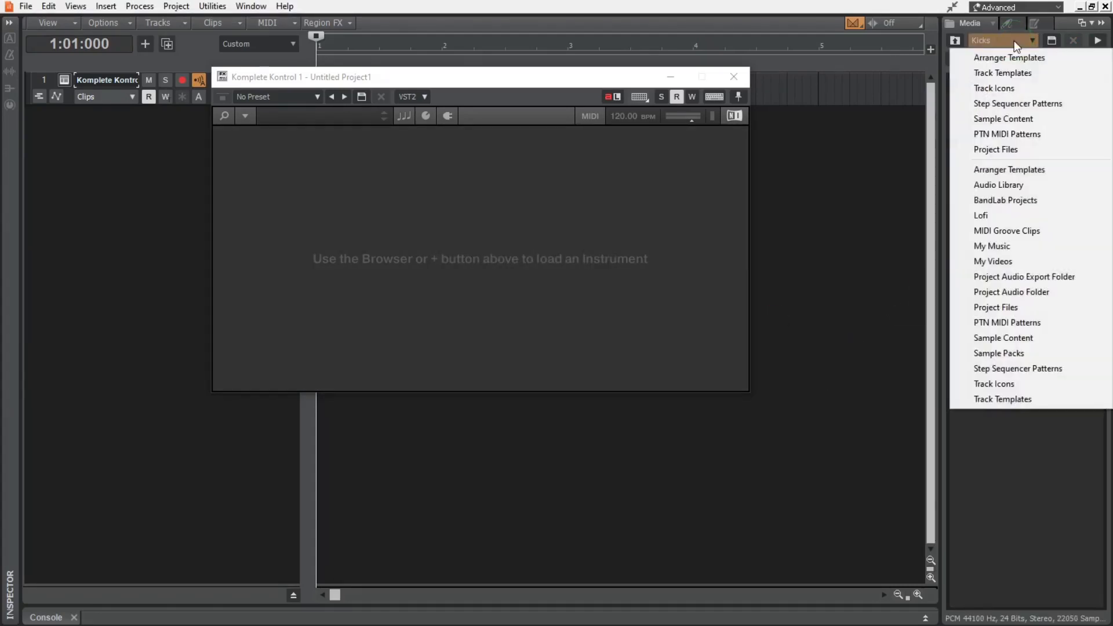
{"action": "left_click", "coordinate": [1030, 355]}
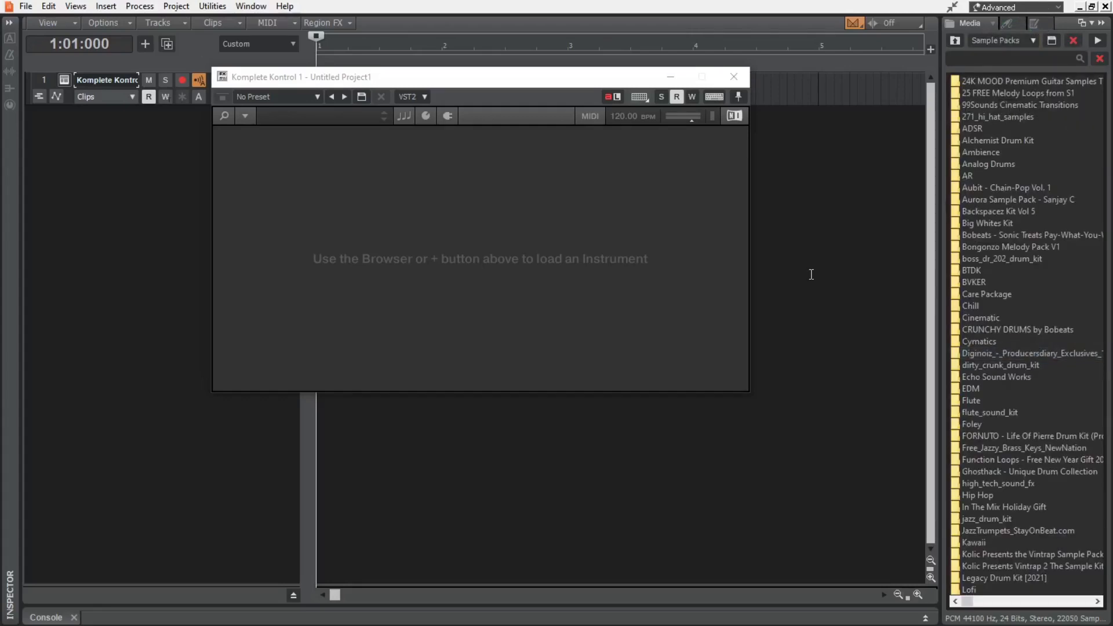
Step: Replace the browser with the inspector on screen and route the Komplete Kontrol track's output to the DRUMS bus
{"action": "left_click", "coordinate": [1100, 23]}
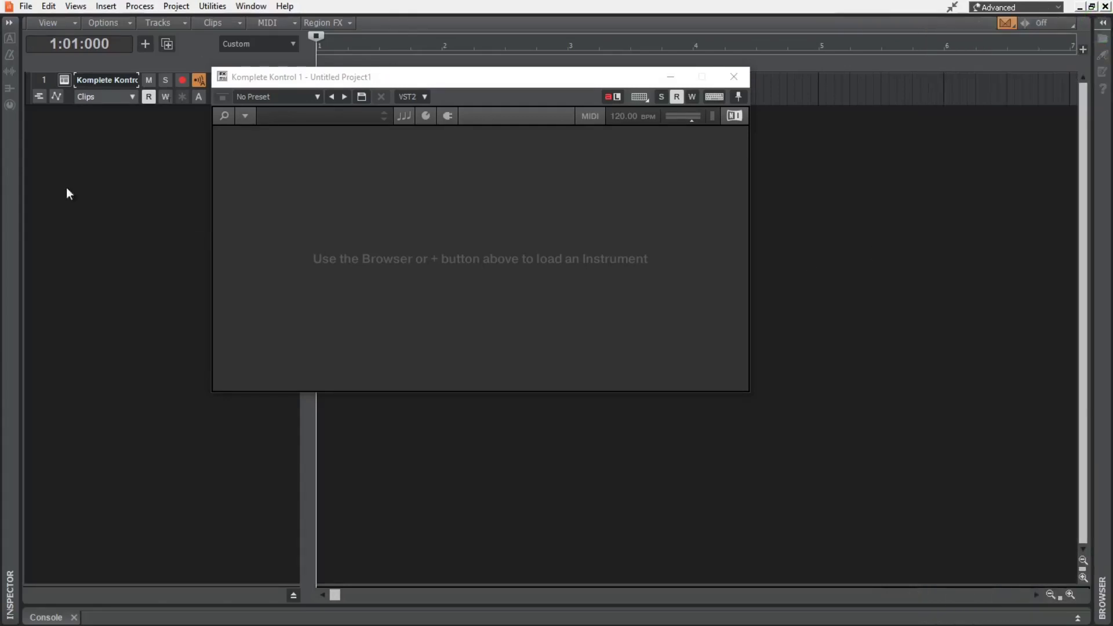
{"action": "left_click", "coordinate": [9, 24]}
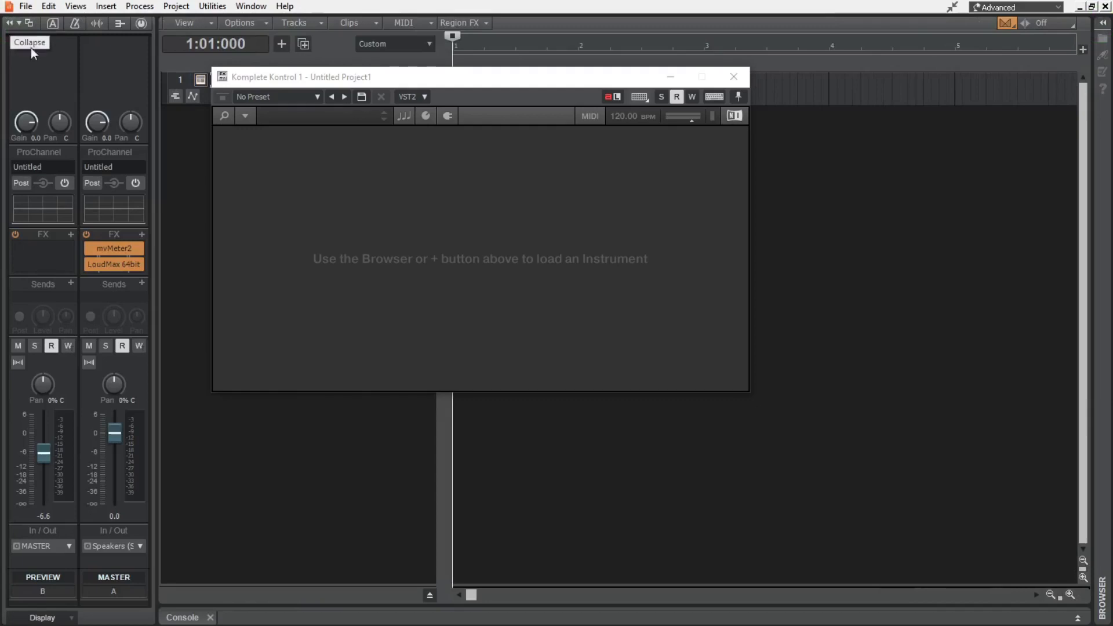
{"action": "left_click_drag", "start_coordinate": [331, 78], "coordinate": [564, 105]}
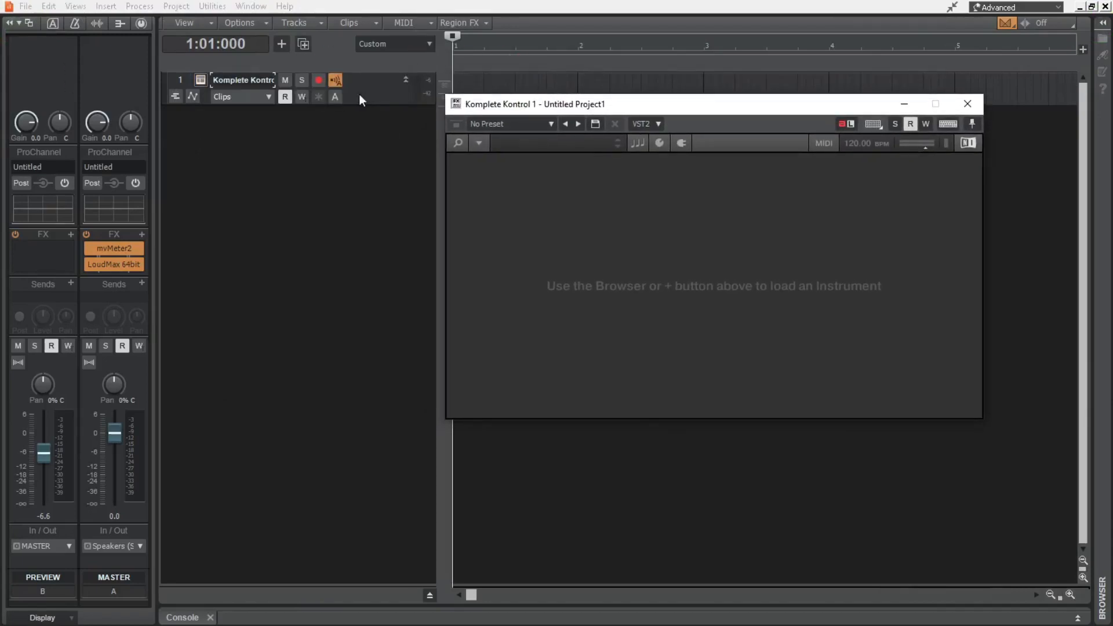
{"action": "left_click", "coordinate": [178, 79]}
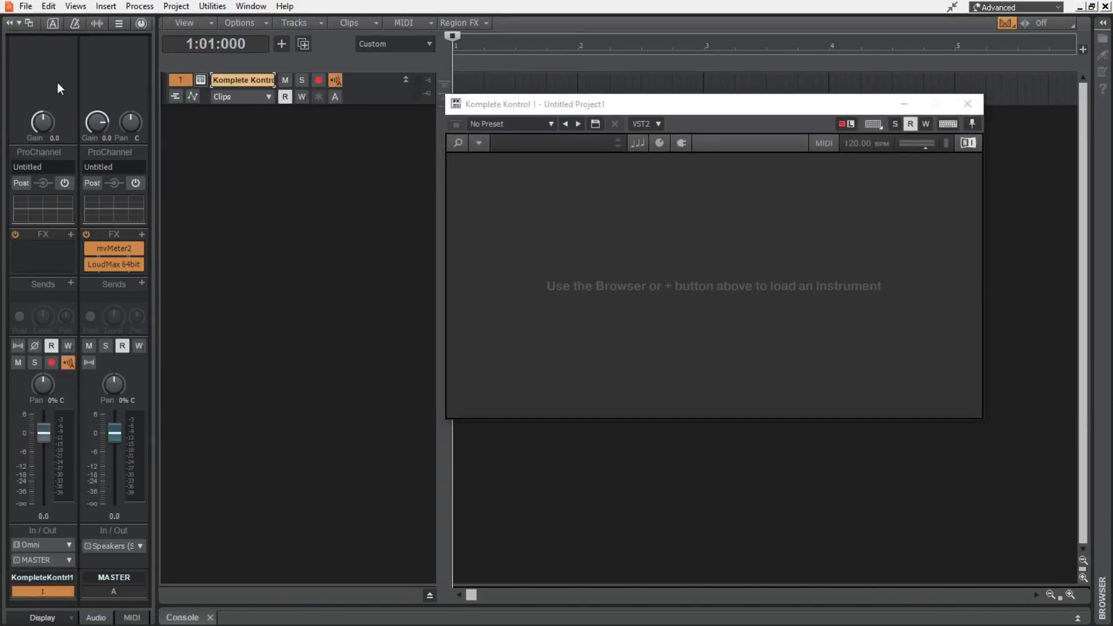
{"action": "left_click", "coordinate": [68, 558]}
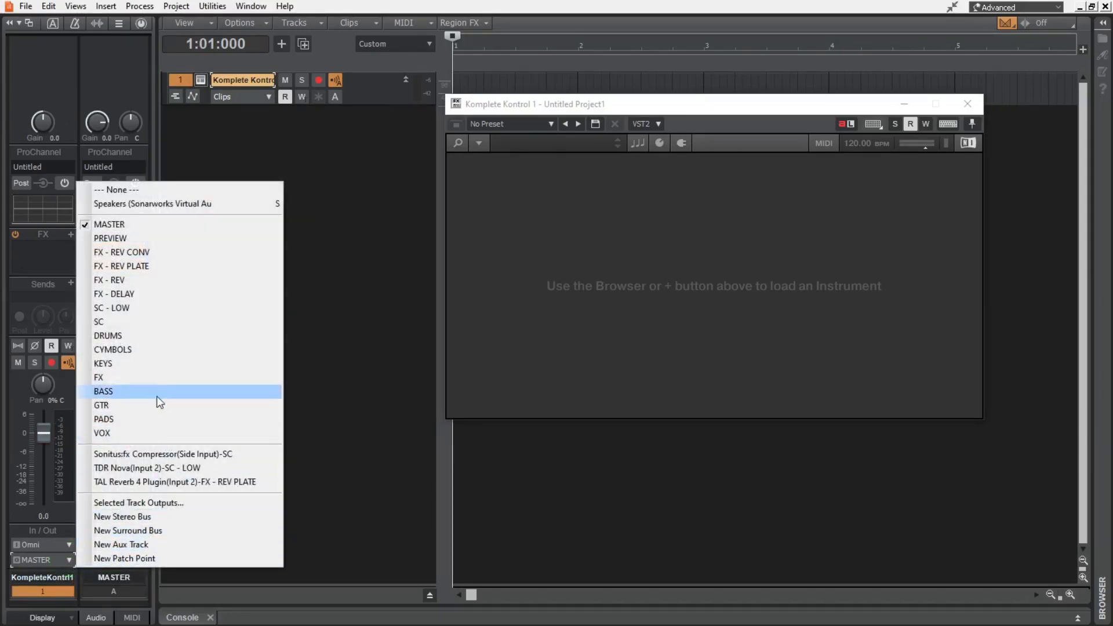
{"action": "left_click", "coordinate": [167, 342]}
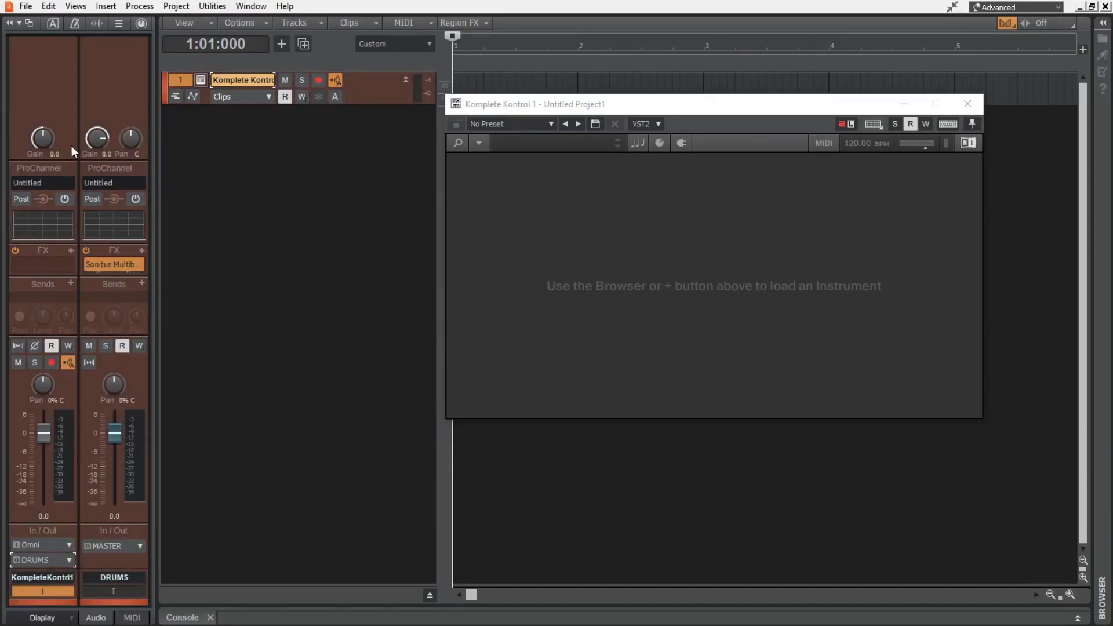
Step: Examine the Komplete Kontrol track's colour options in the console, including its Follow Bus setting
{"action": "left_click", "coordinate": [174, 615]}
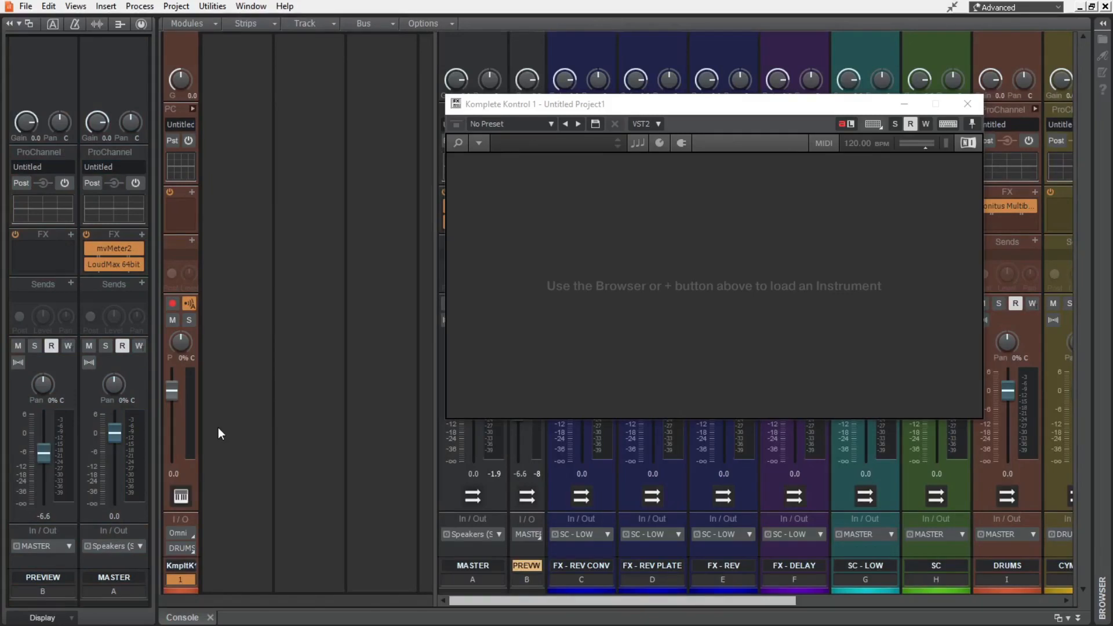
{"action": "left_click", "coordinate": [186, 589]}
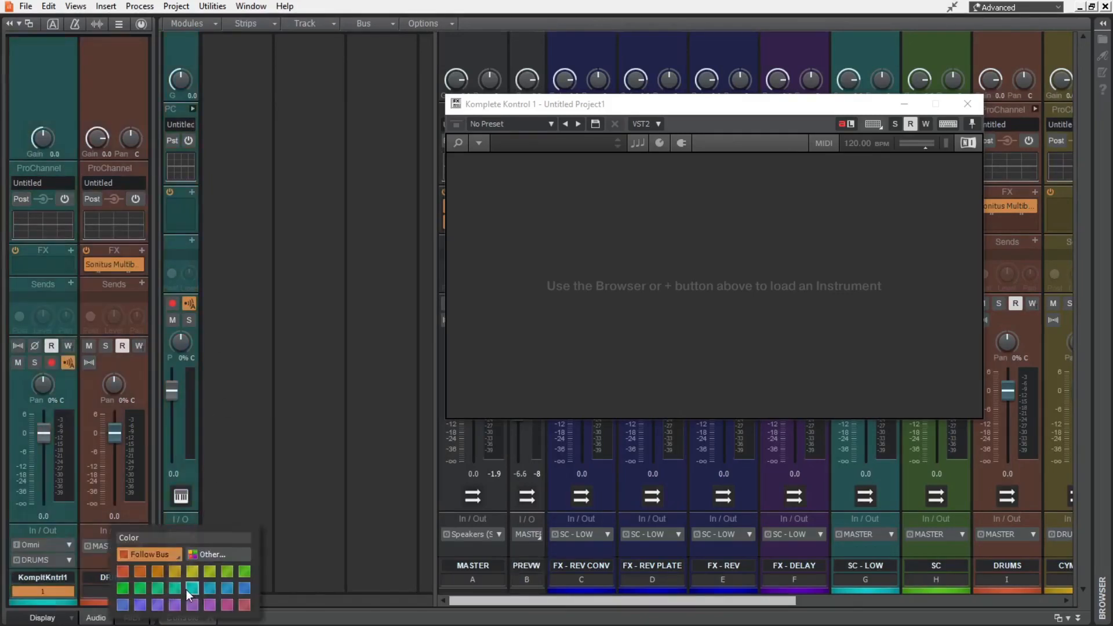
{"action": "left_click", "coordinate": [154, 555]}
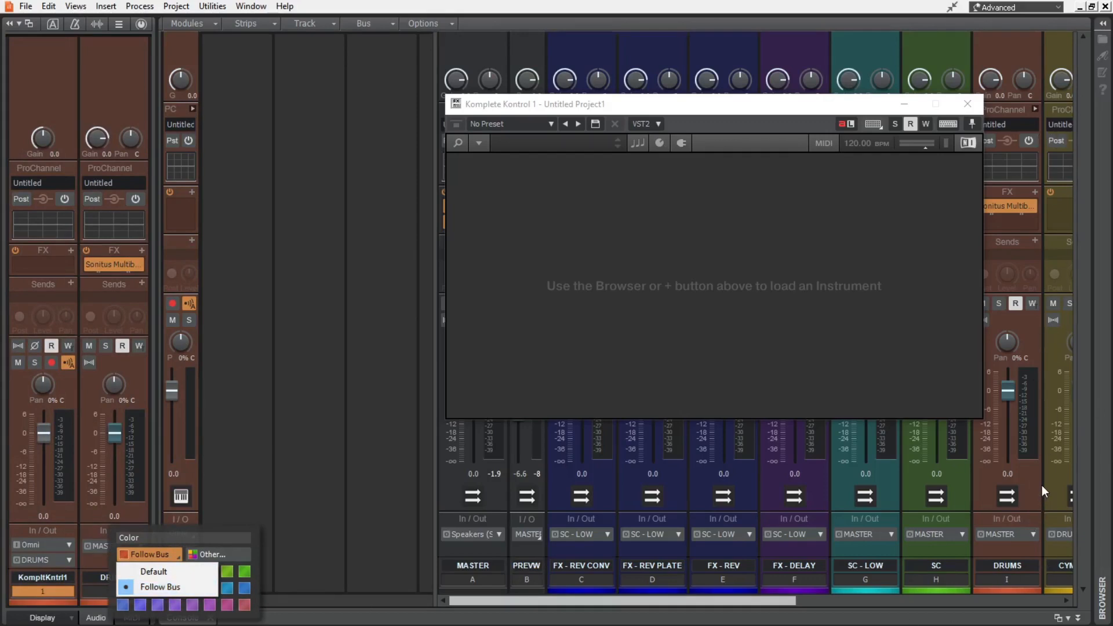
{"action": "left_click", "coordinate": [178, 249]}
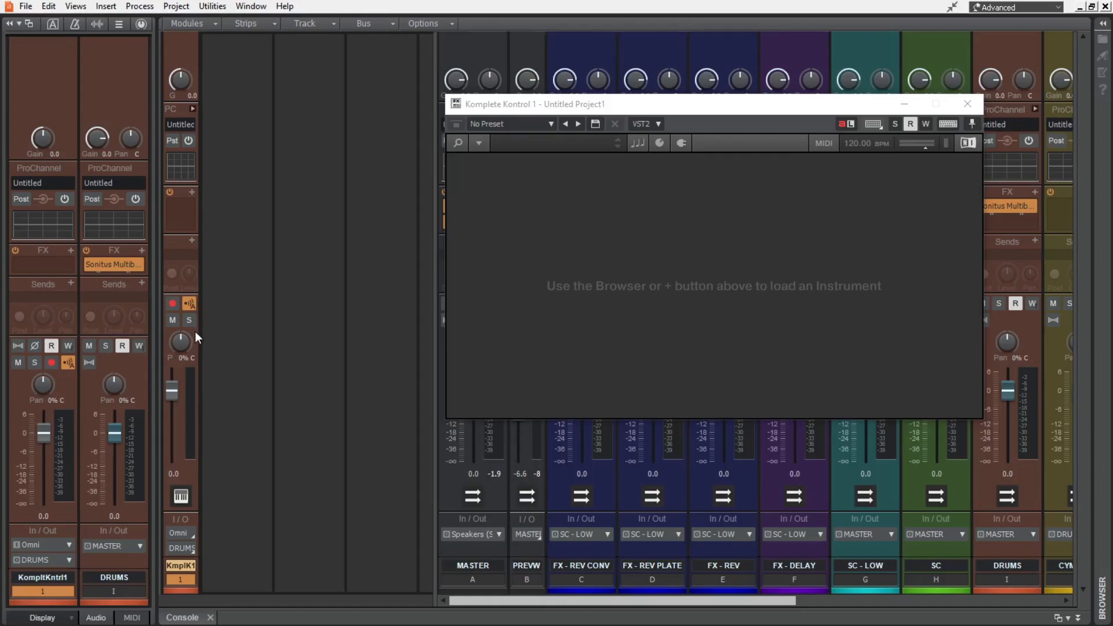
Step: Switch the Komplete Kontrol track's console strip to full width, and return to the track view with the plug-in window closed
{"action": "right_click", "coordinate": [182, 479]}
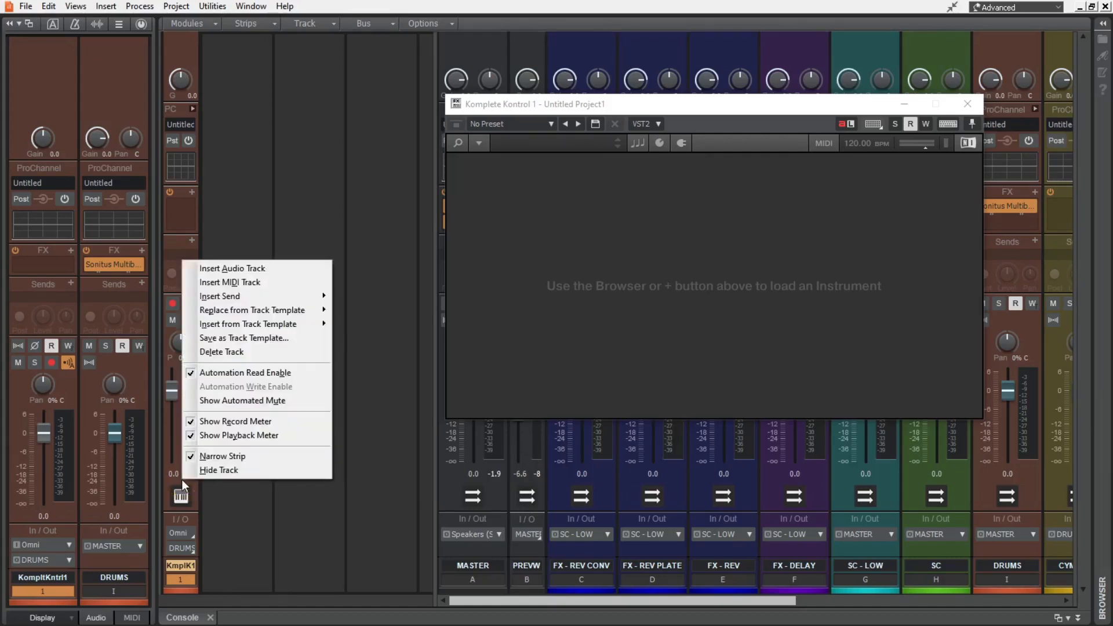
{"action": "left_click", "coordinate": [260, 457]}
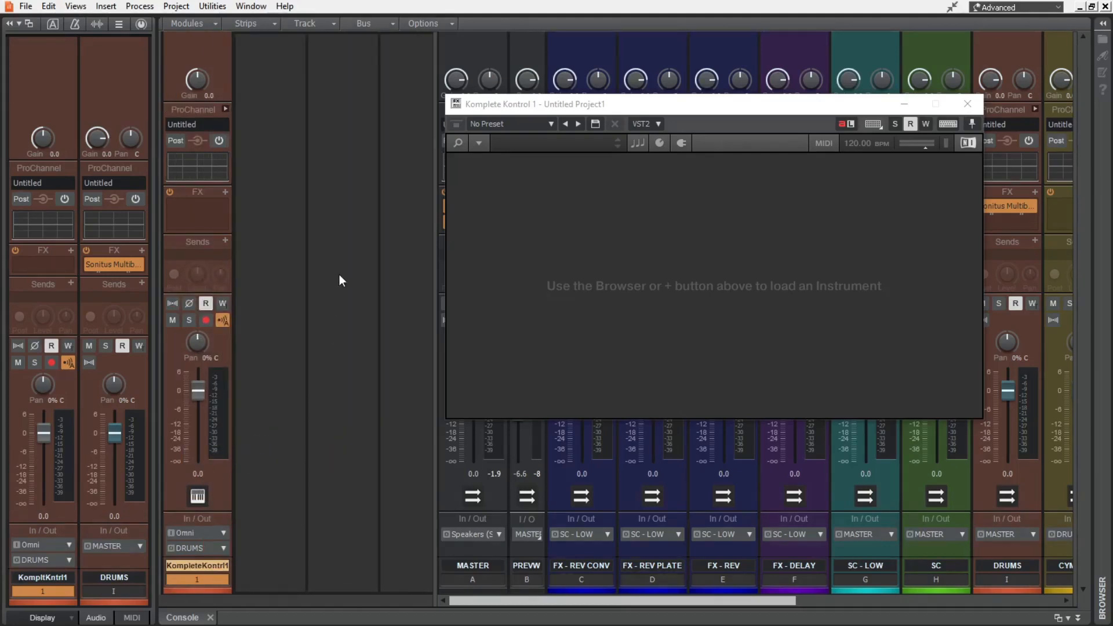
{"action": "key", "text": "d"}
{"action": "left_click", "coordinate": [968, 104]}
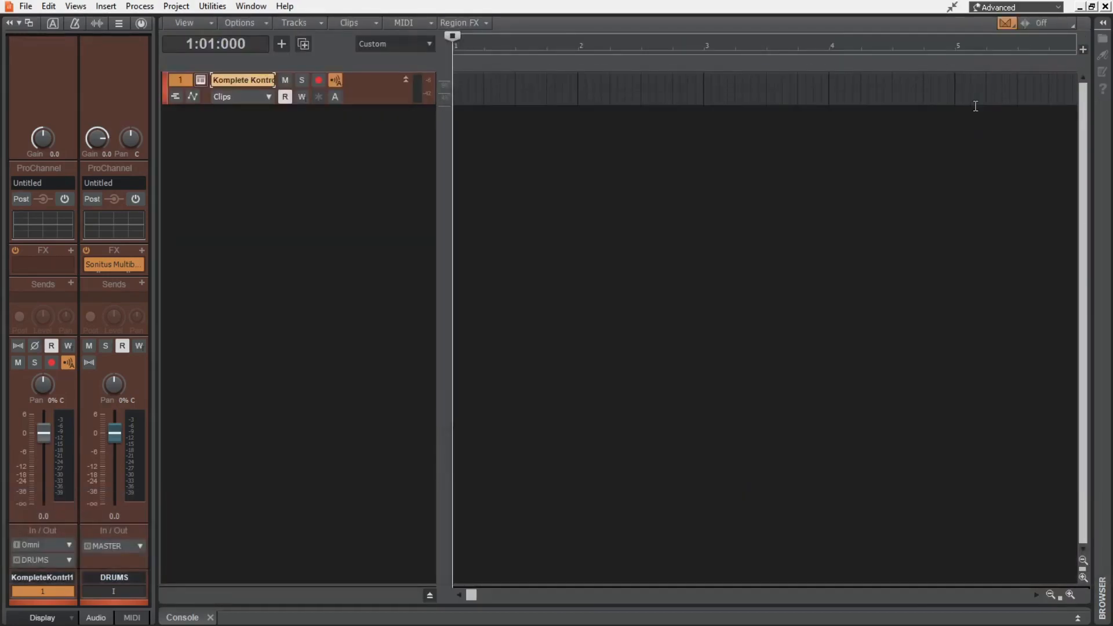
Step: Duplicate the Komplete Kontrol track with 2 repetitions starting at track 2, keeping its properties, effects and sends
{"action": "right_click", "coordinate": [182, 83]}
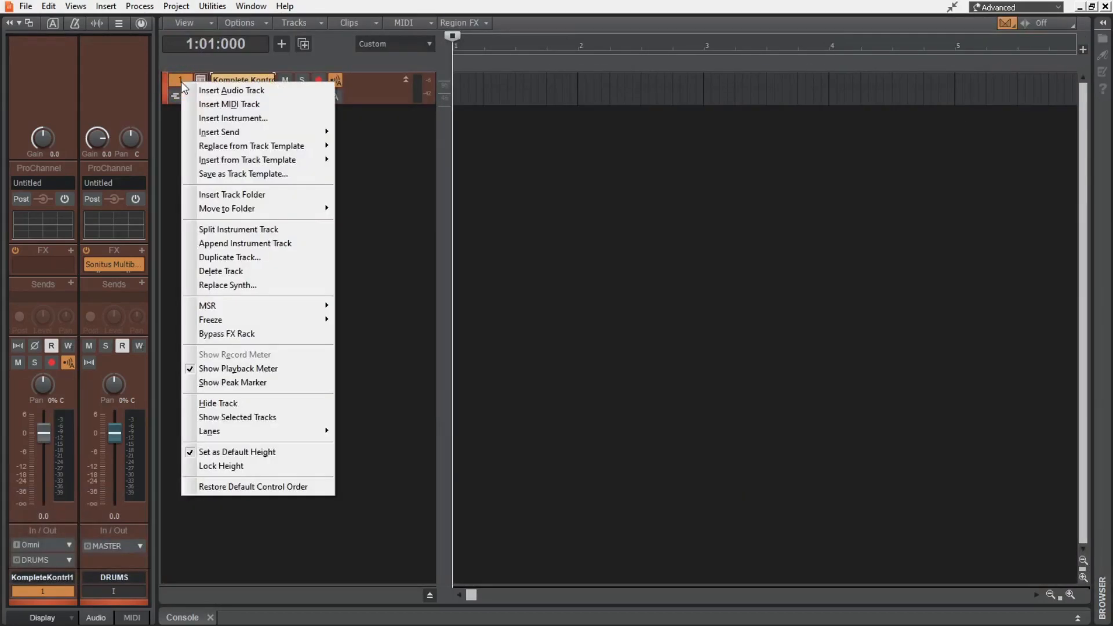
{"action": "left_click", "coordinate": [280, 259]}
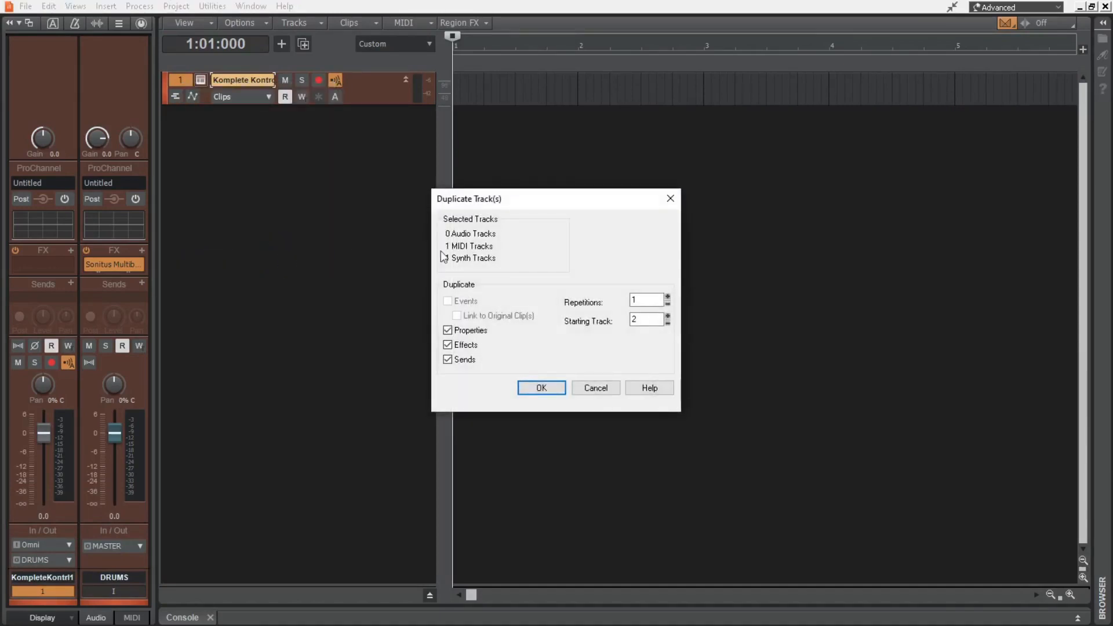
{"action": "left_click", "coordinate": [668, 296]}
{"action": "left_click", "coordinate": [535, 390]}
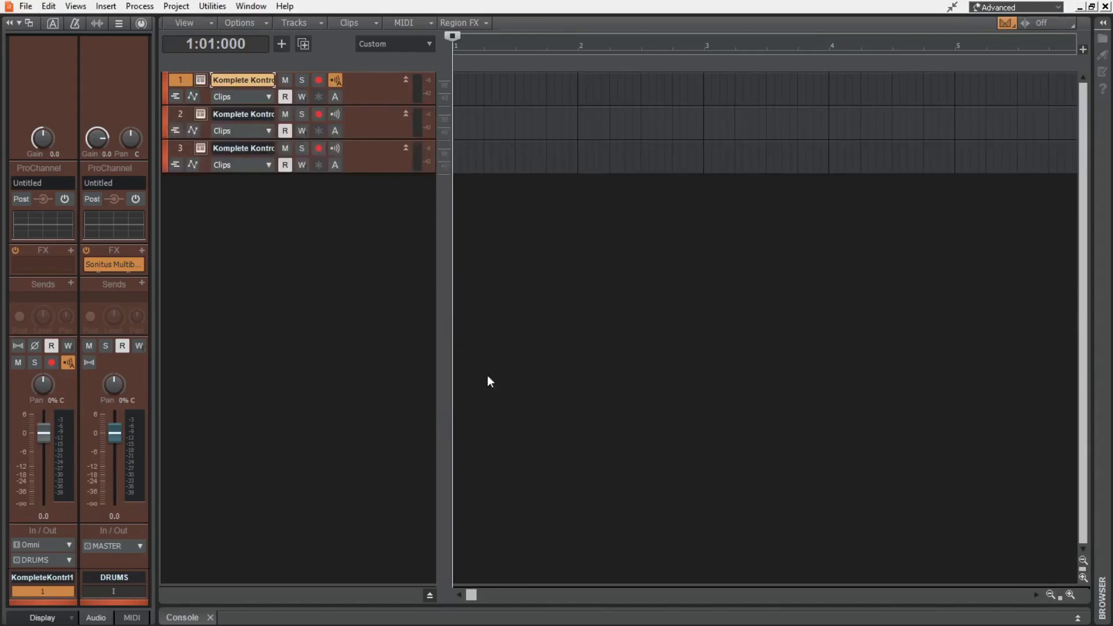
Step: Rename the three Komplete Kontrol tracks Kick, Snare and sampler, and check their strips in the console before returning to the track view
{"action": "double_click", "coordinate": [251, 79]}
{"action": "type", "text": "Kick"}
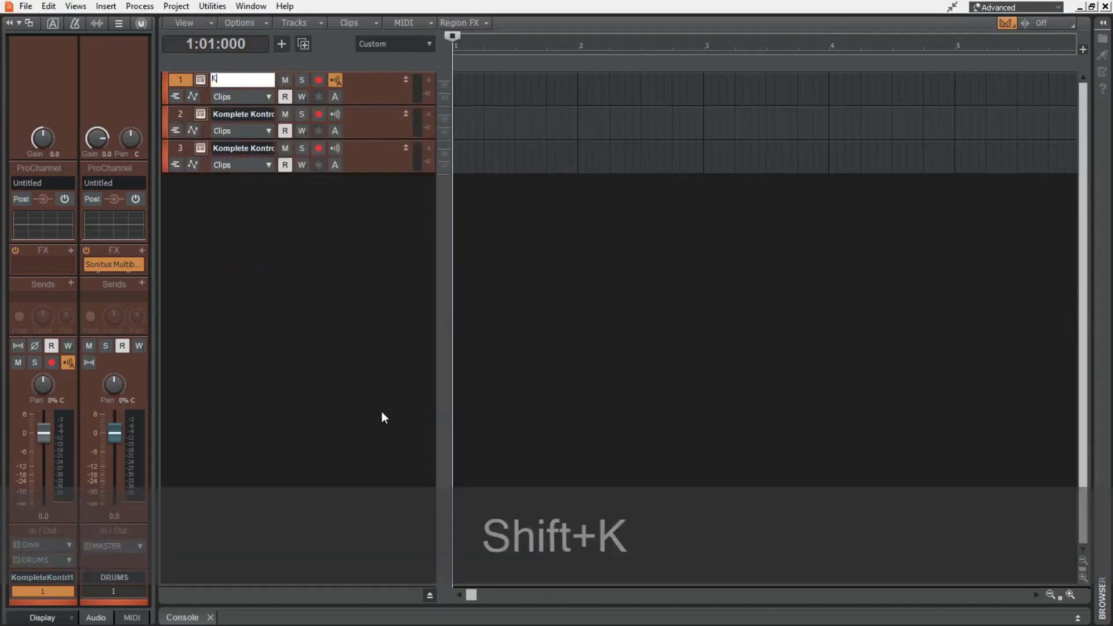
{"action": "key", "text": "Return"}
{"action": "double_click", "coordinate": [245, 114]}
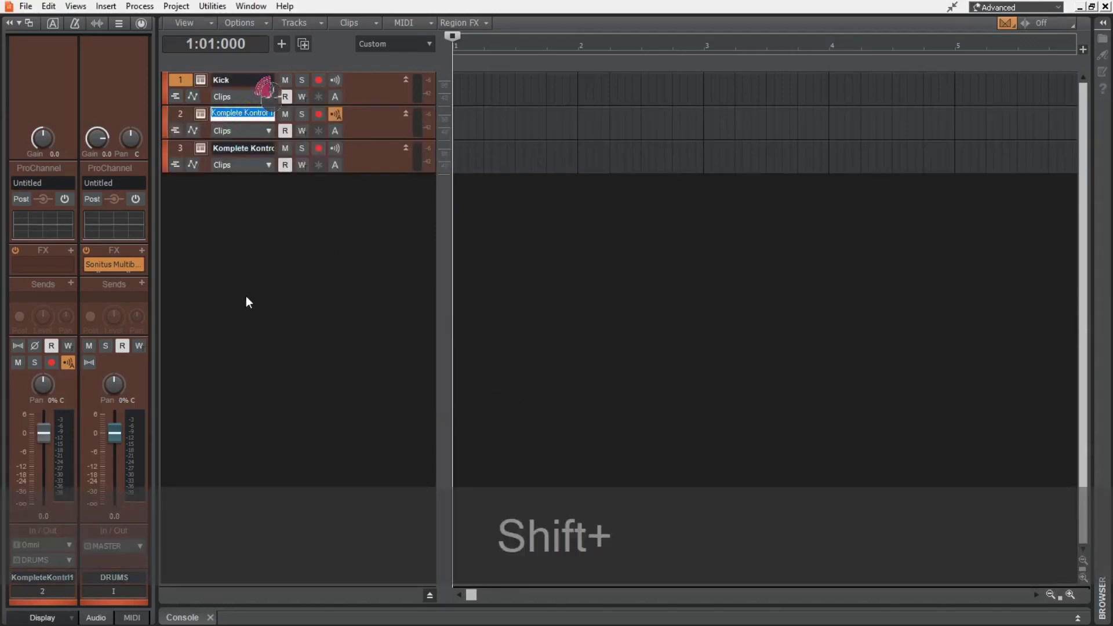
{"action": "type", "text": "Snare"}
{"action": "key", "text": "Return"}
{"action": "double_click", "coordinate": [256, 148]}
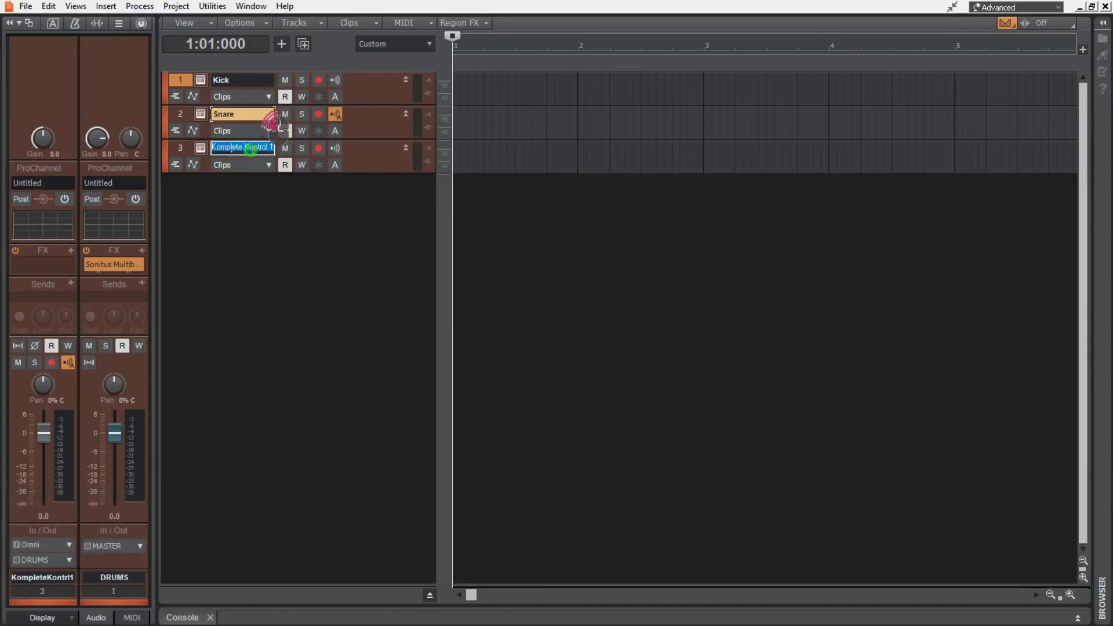
{"action": "type", "text": "sampler"}
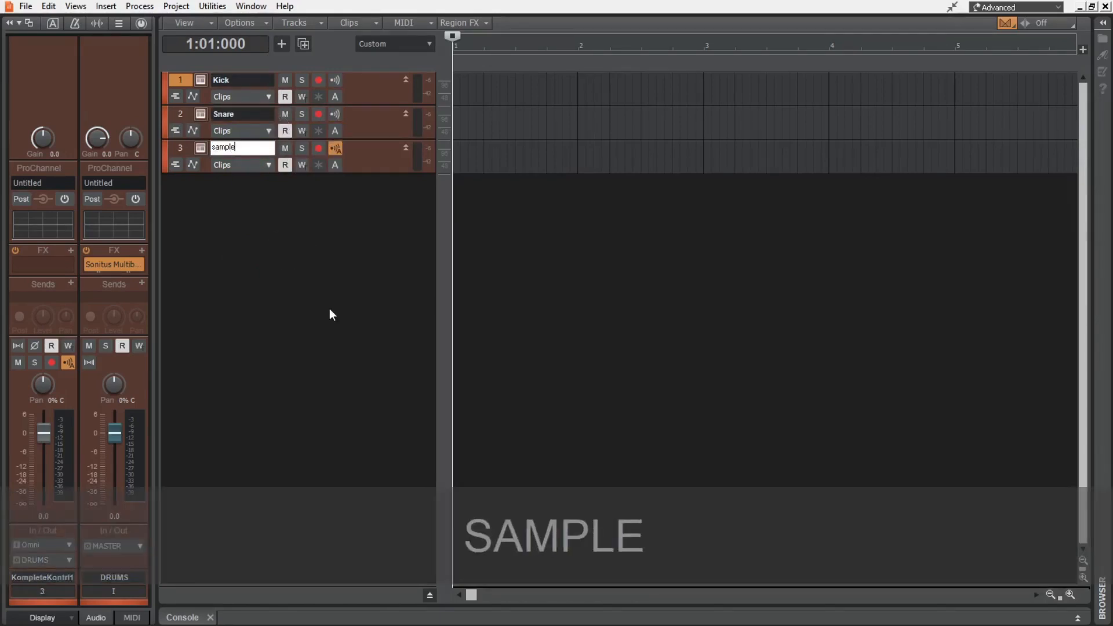
{"action": "key", "text": "Return"}
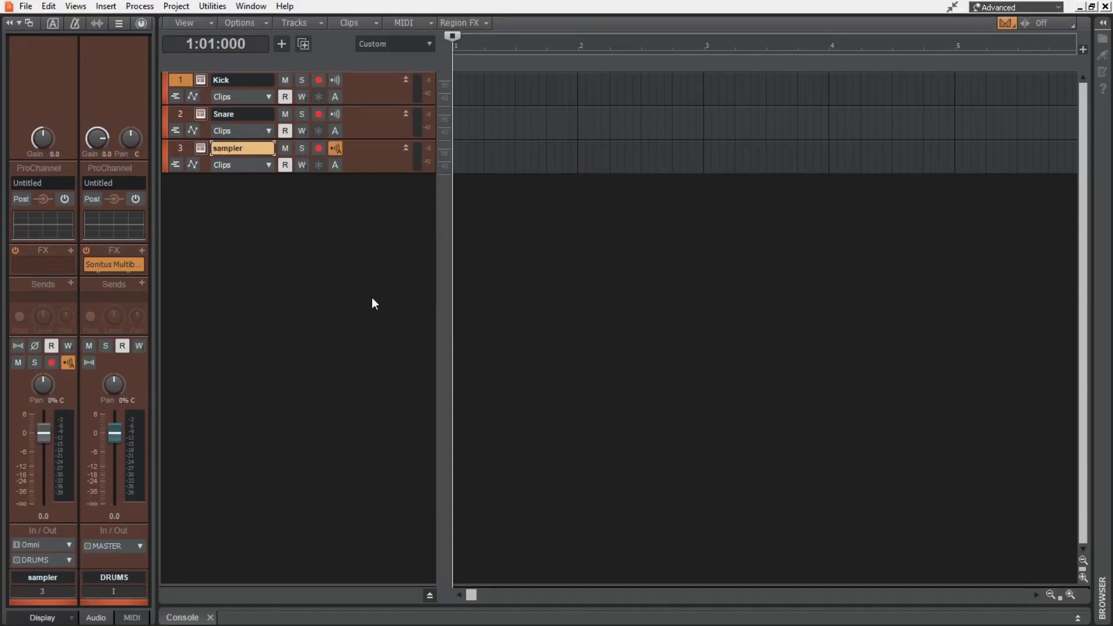
{"action": "left_click", "coordinate": [186, 618]}
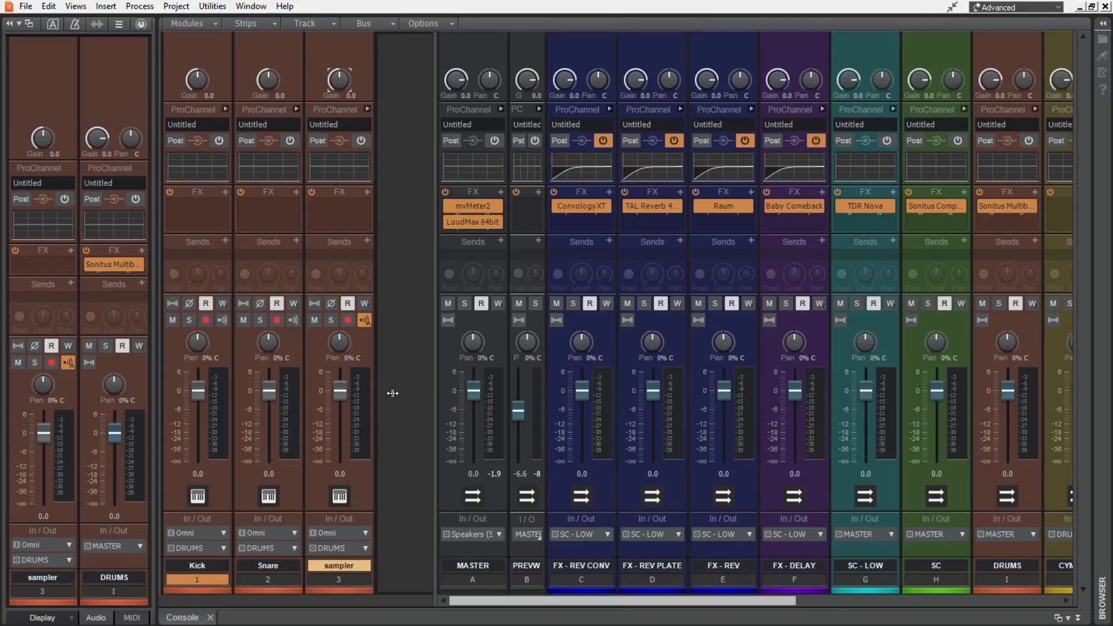
{"action": "left_click", "coordinate": [1077, 618]}
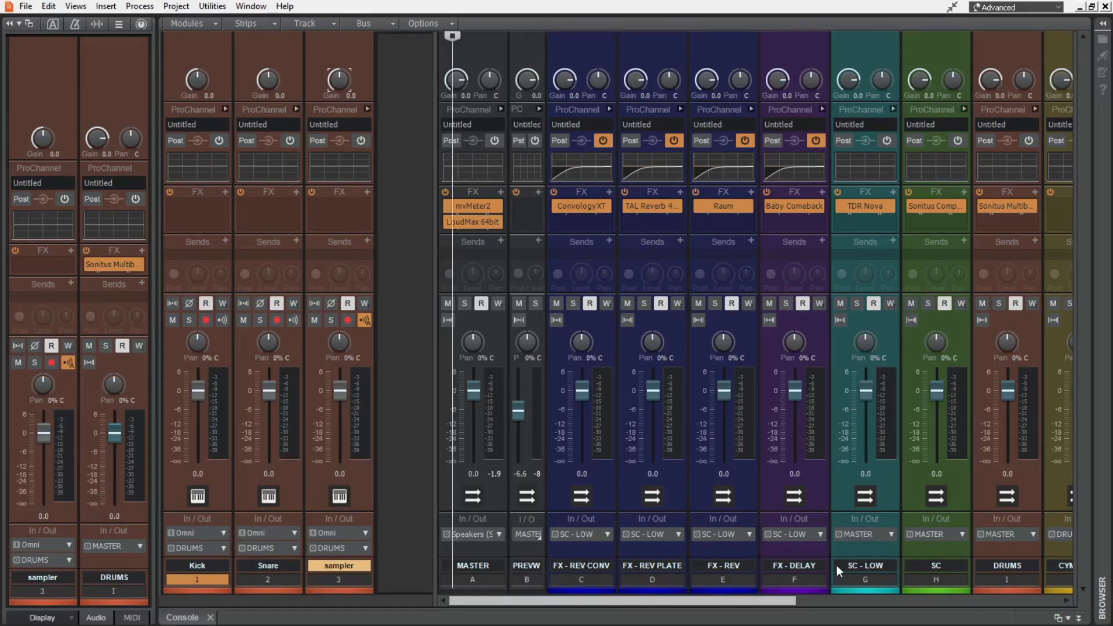
Step: Duplicate the sampler track with 2 repetitions starting at track 4, keeping its properties, effects and sends
{"action": "left_click", "coordinate": [183, 147]}
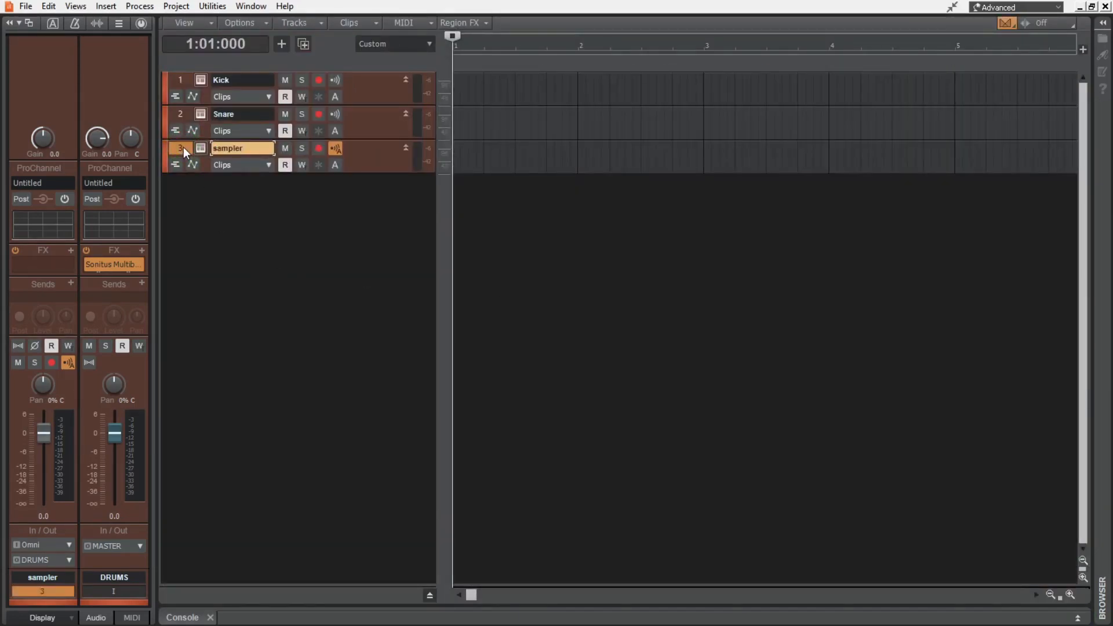
{"action": "right_click", "coordinate": [183, 147]}
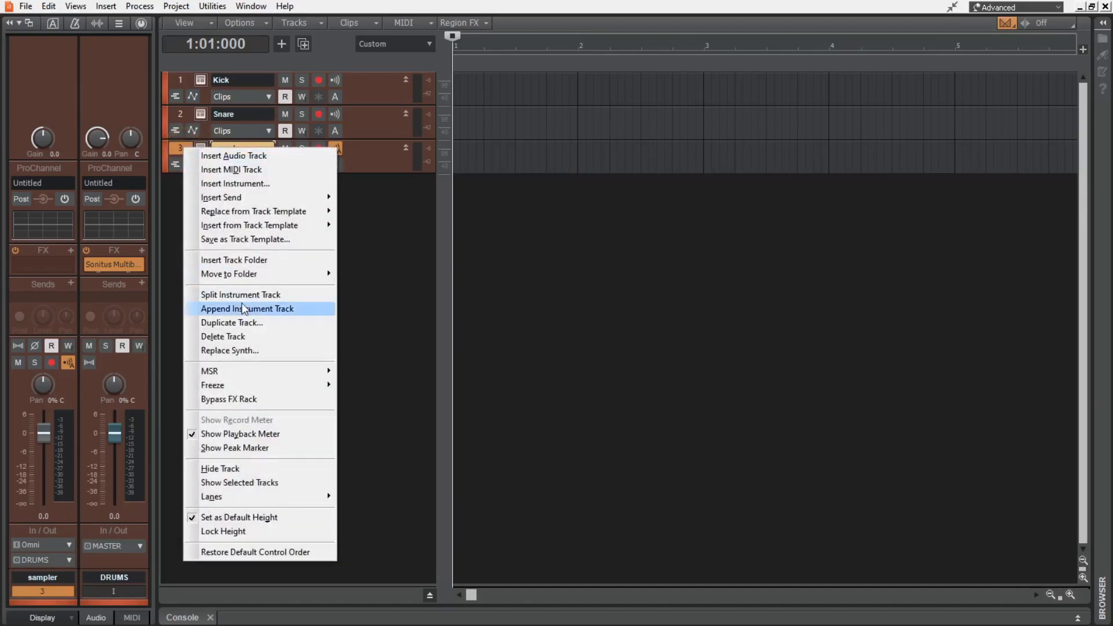
{"action": "left_click", "coordinate": [268, 322]}
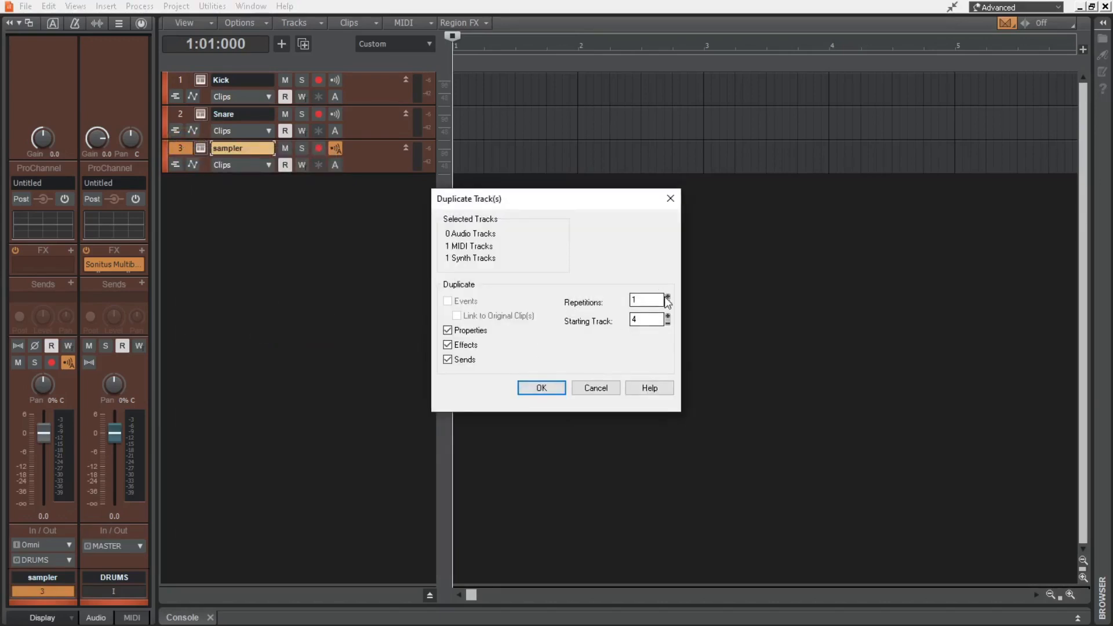
{"action": "left_click", "coordinate": [668, 297]}
{"action": "left_click", "coordinate": [540, 387]}
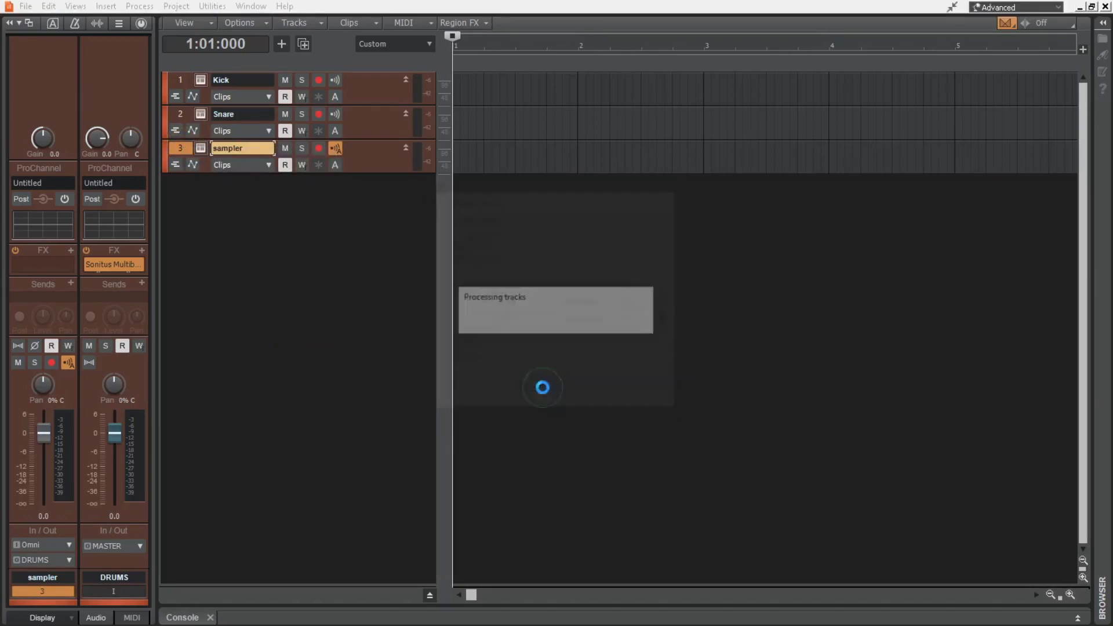
Step: Rename track 4 Hi Hat and route the outputs of tracks 4 and 5 together to the CYMBOLS bus
{"action": "double_click", "coordinate": [261, 183]}
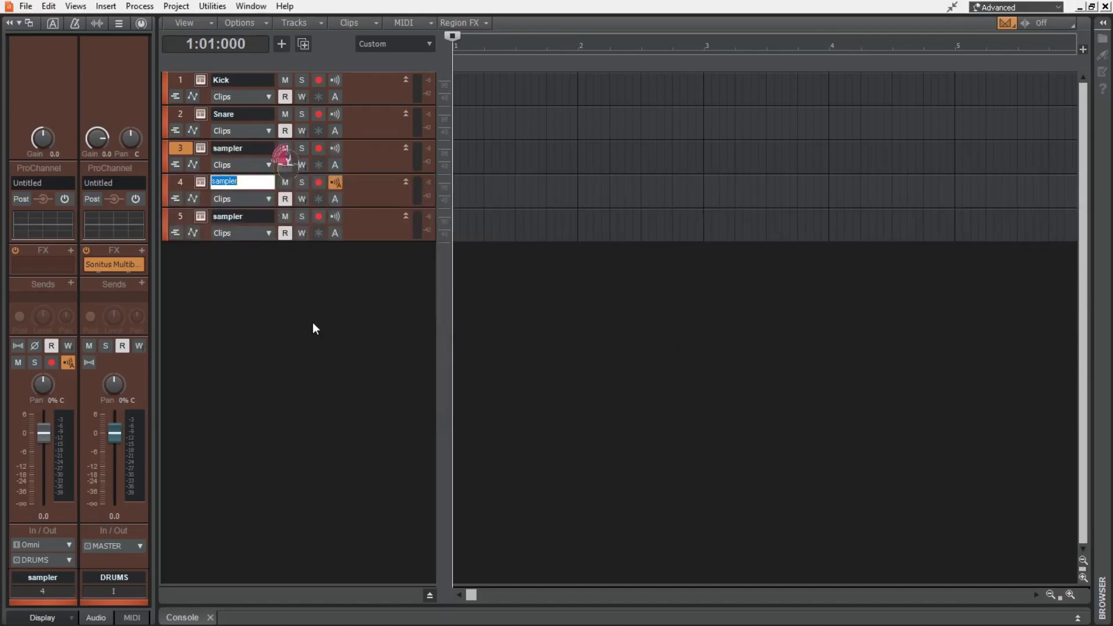
{"action": "type", "text": "Hi Hat"}
{"action": "key", "text": "Return"}
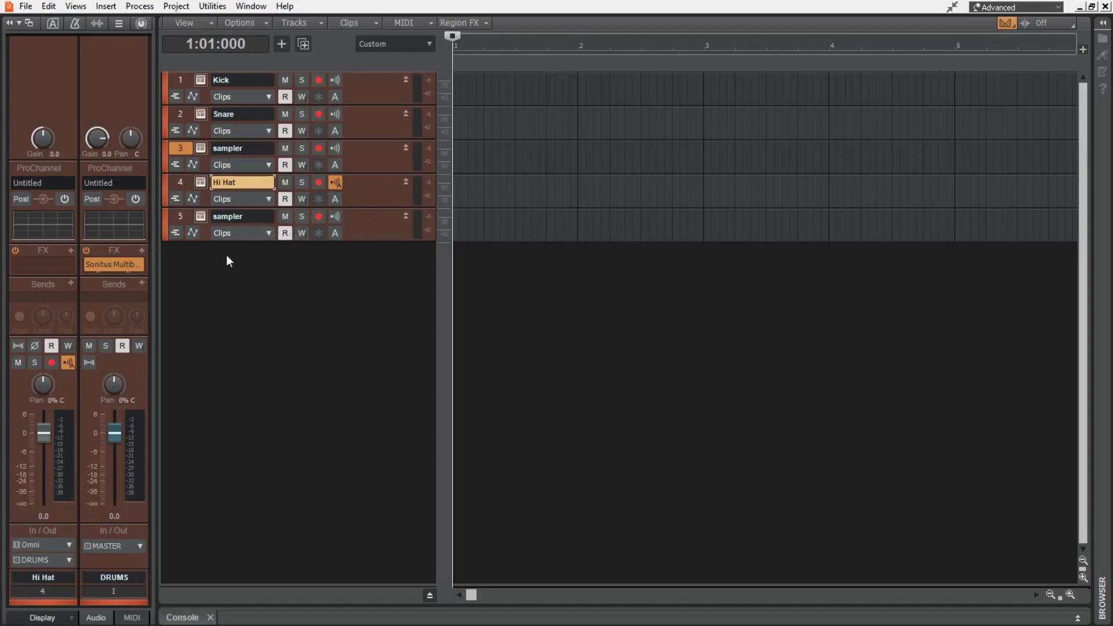
{"action": "left_click", "coordinate": [181, 217], "text": "shift"}
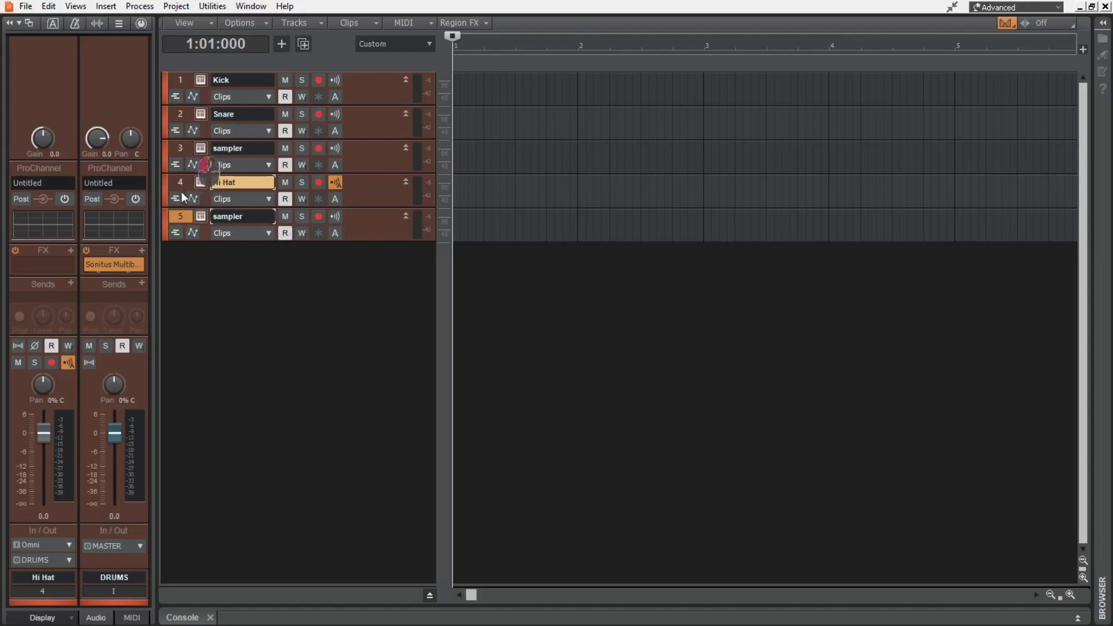
{"action": "left_click", "coordinate": [72, 558]}
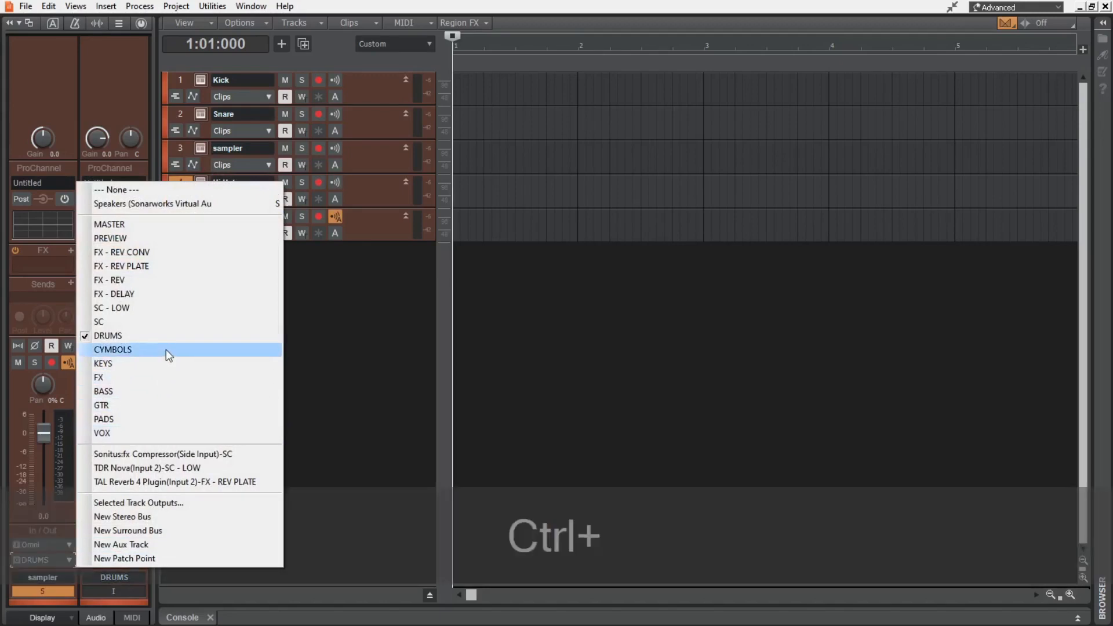
{"action": "left_click", "coordinate": [166, 350], "text": "ctrl"}
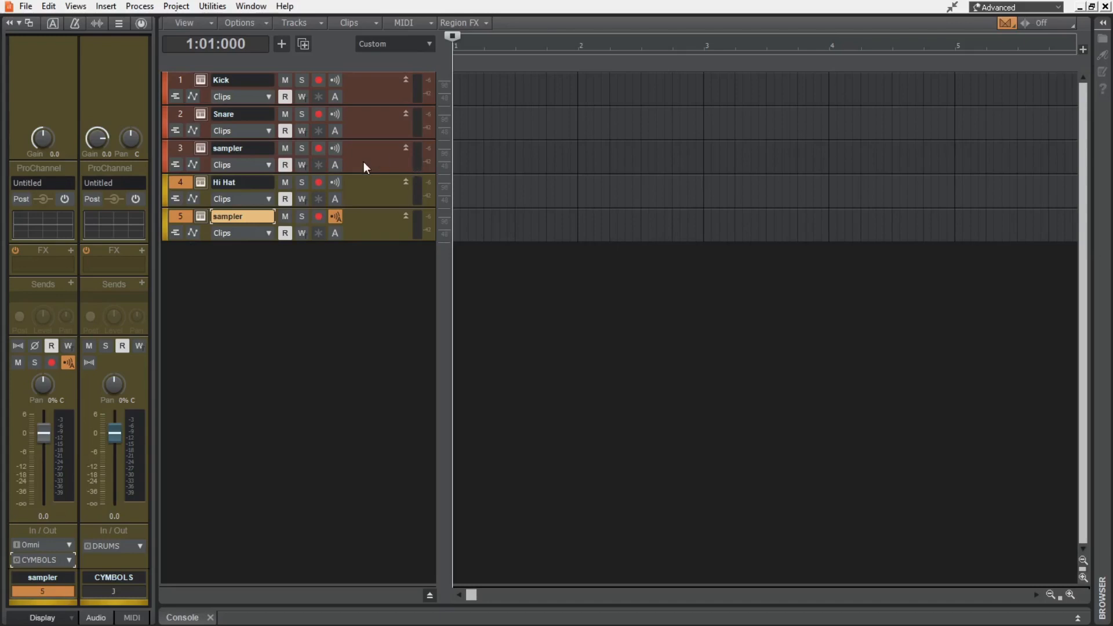
Step: Try the quick duplication of the sampler track on track 3, close its plug-in window and undo the duplication
{"action": "left_click", "coordinate": [180, 148]}
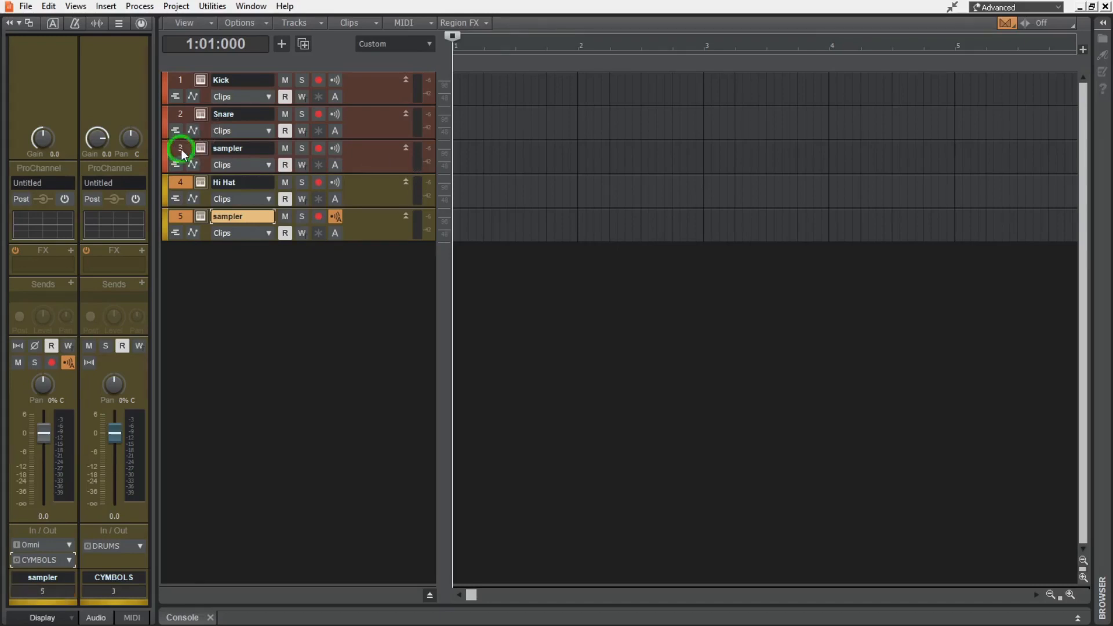
{"action": "left_click", "coordinate": [304, 42]}
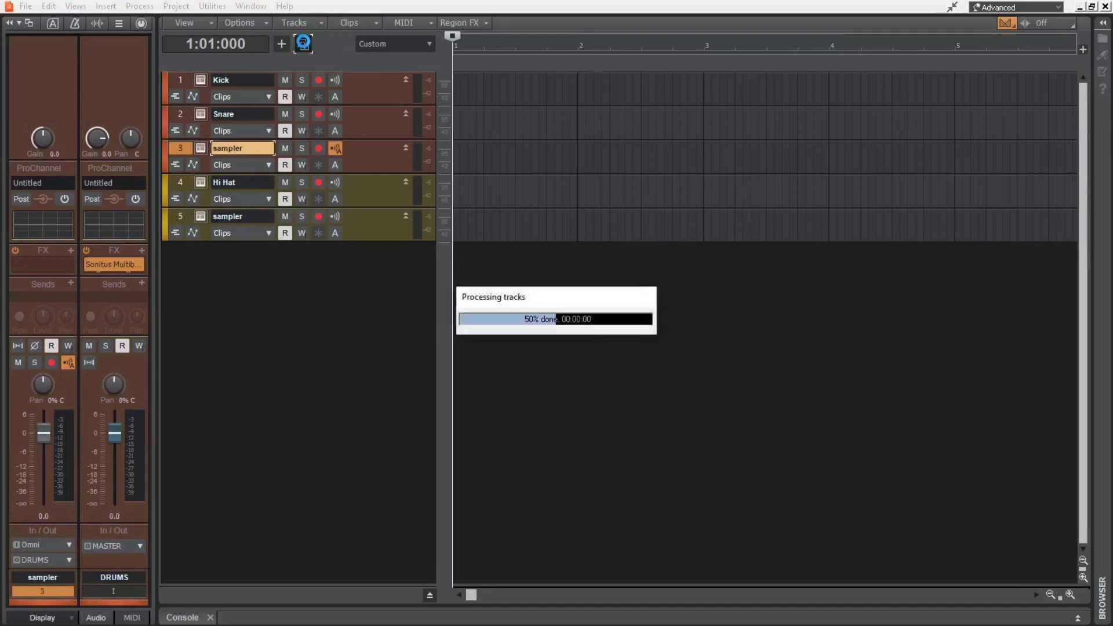
{"action": "left_click", "coordinate": [203, 152]}
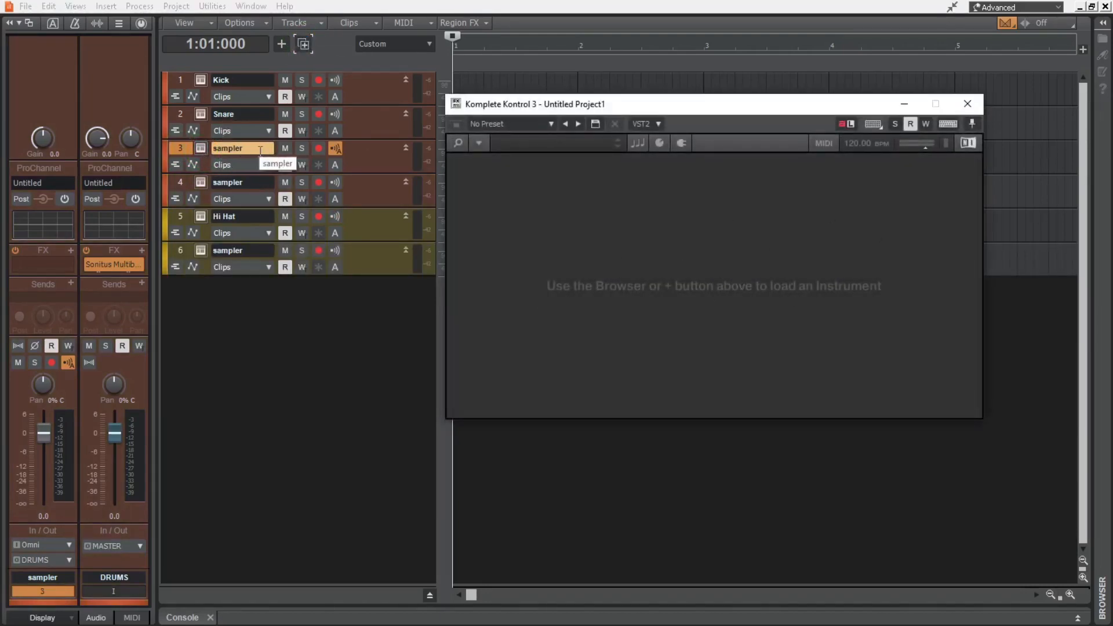
{"action": "left_click", "coordinate": [967, 105]}
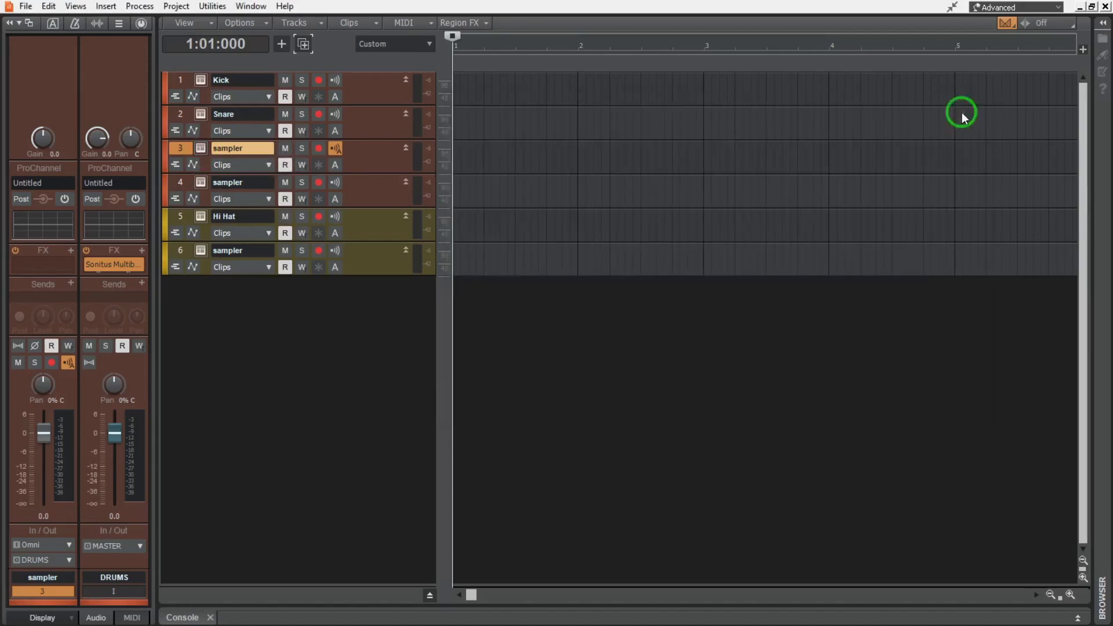
{"action": "key", "text": "ctrl+z"}
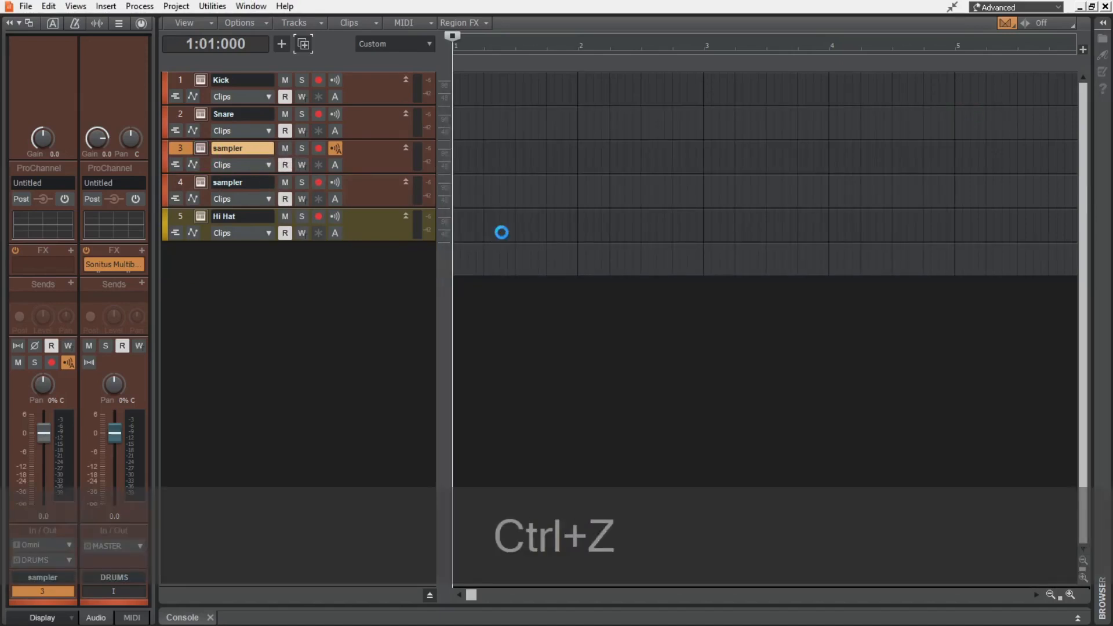
Step: Move all five tracks, from Kick to the second sampler, into a new track folder
{"action": "left_click", "coordinate": [181, 216]}
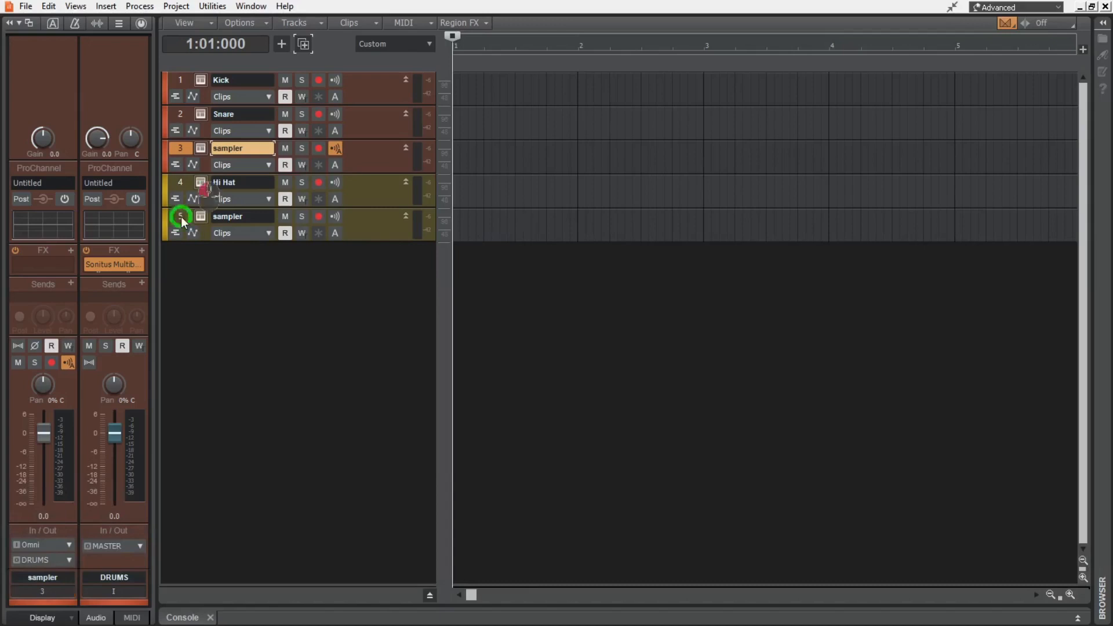
{"action": "left_click", "coordinate": [176, 79], "text": "shift"}
{"action": "right_click", "coordinate": [176, 79]}
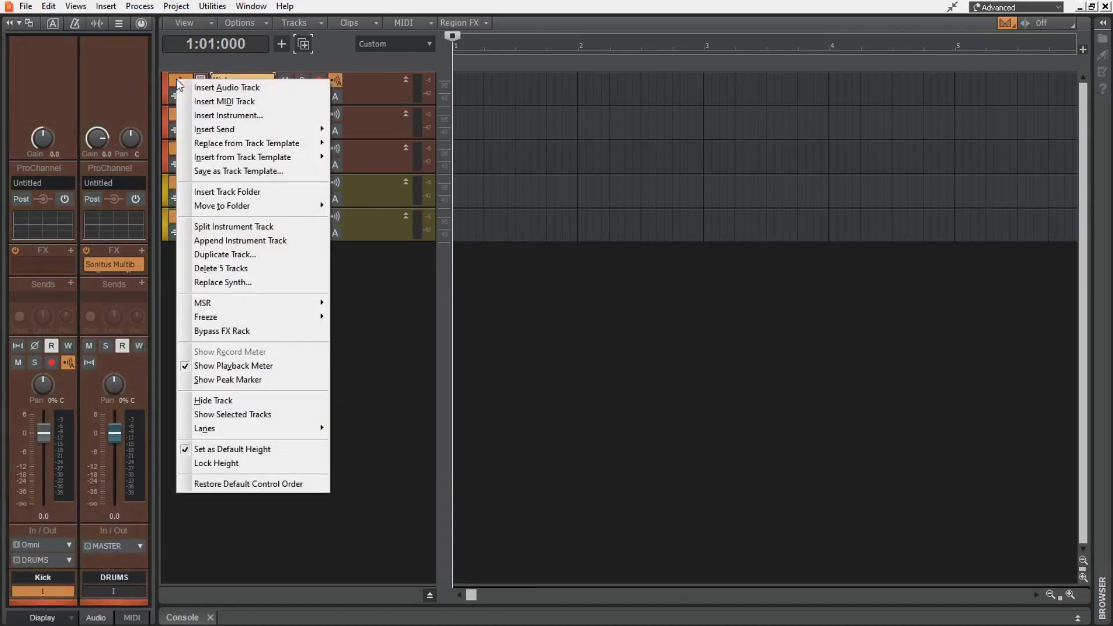
{"action": "mouse_move", "coordinate": [293, 205]}
{"action": "left_click", "coordinate": [424, 206]}
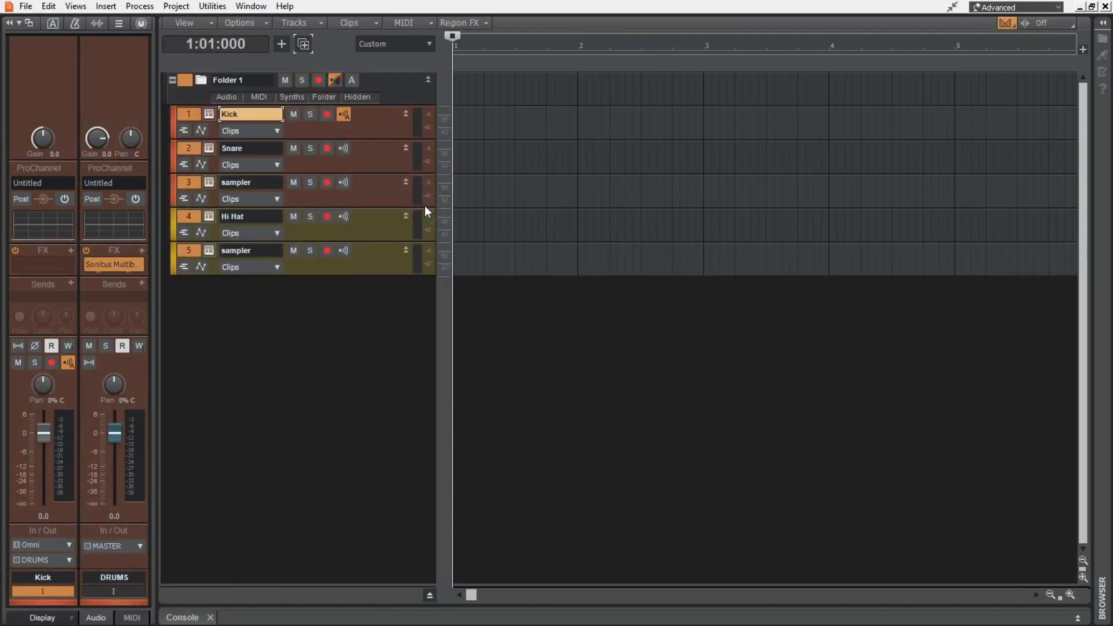
Step: Rename the track folder DRUMS and give it the same orange-red colour as the drum tracks
{"action": "double_click", "coordinate": [258, 81]}
{"action": "type", "text": "DRUM"}
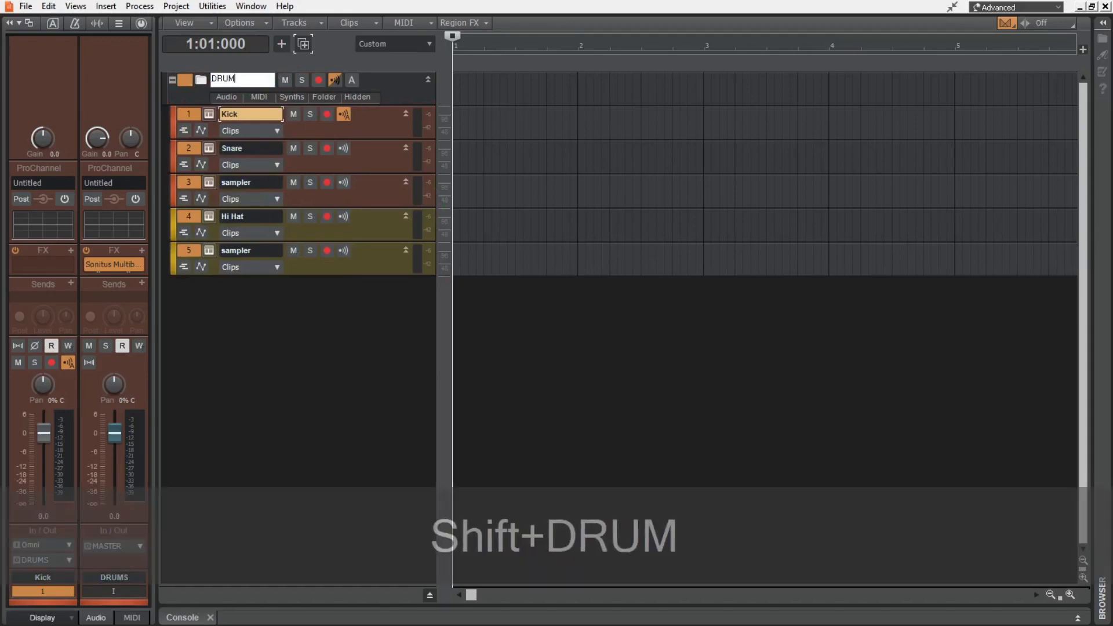
{"action": "type", "text": "S"}
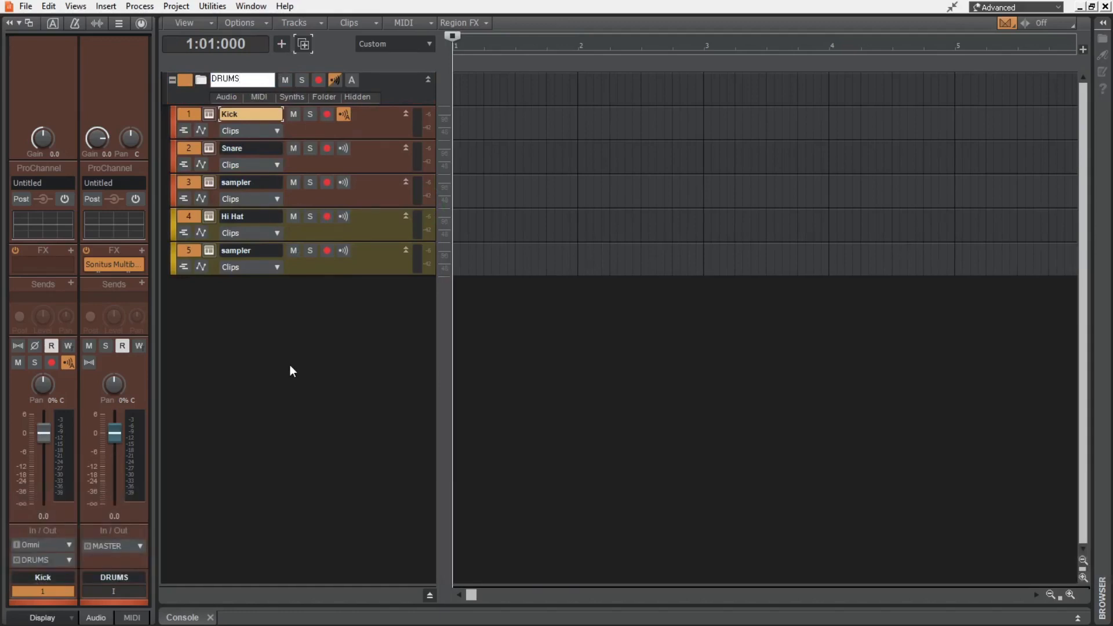
{"action": "key", "text": "Return"}
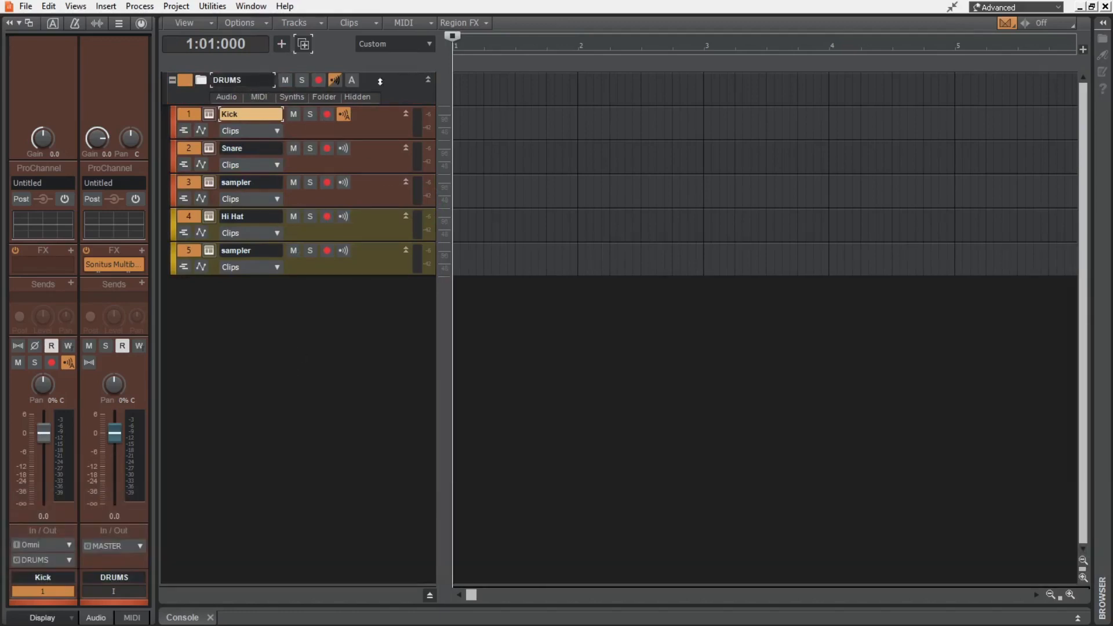
{"action": "left_click", "coordinate": [162, 88]}
{"action": "left_click", "coordinate": [99, 89]}
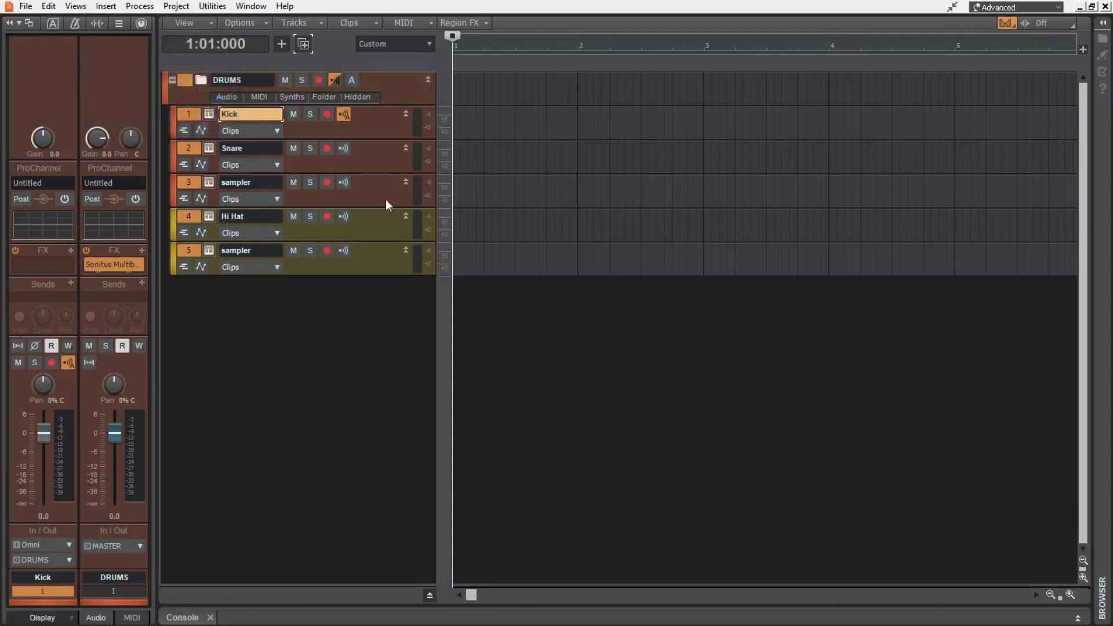
Step: Find Keyzone Classic among the instrument plug-ins by searching for keyzone and insert it as a simple instrument track below the DRUMS folder
{"action": "left_click", "coordinate": [1102, 38]}
{"action": "left_click", "coordinate": [1011, 24]}
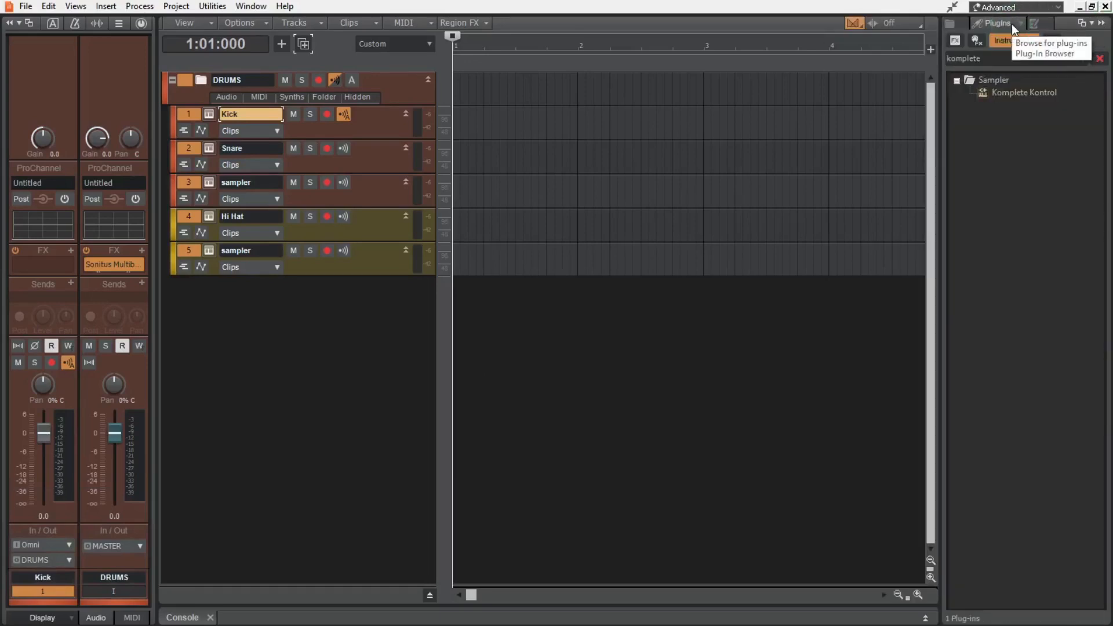
{"action": "left_click", "coordinate": [994, 55]}
{"action": "type", "text": "keyzone"}
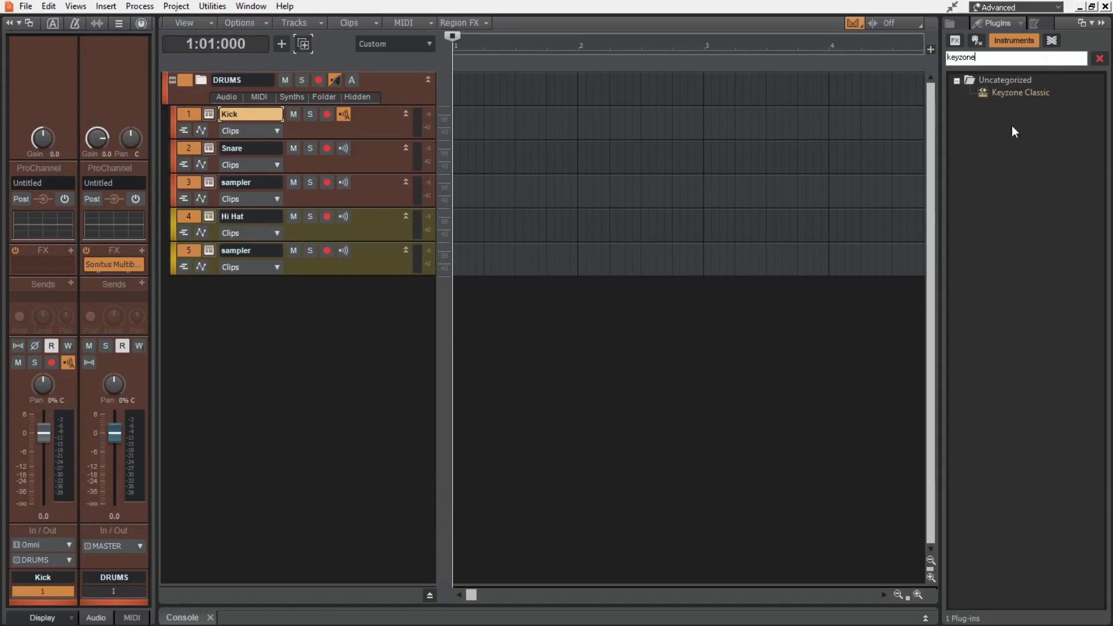
{"action": "left_click_drag", "start_coordinate": [1020, 92], "coordinate": [403, 333]}
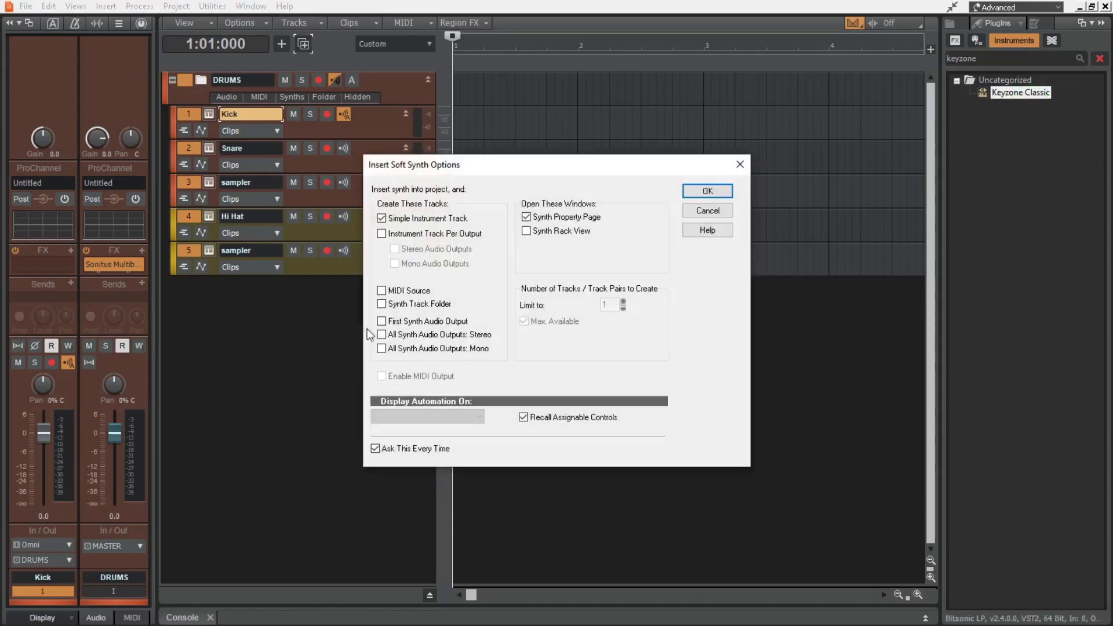
{"action": "left_click", "coordinate": [703, 192]}
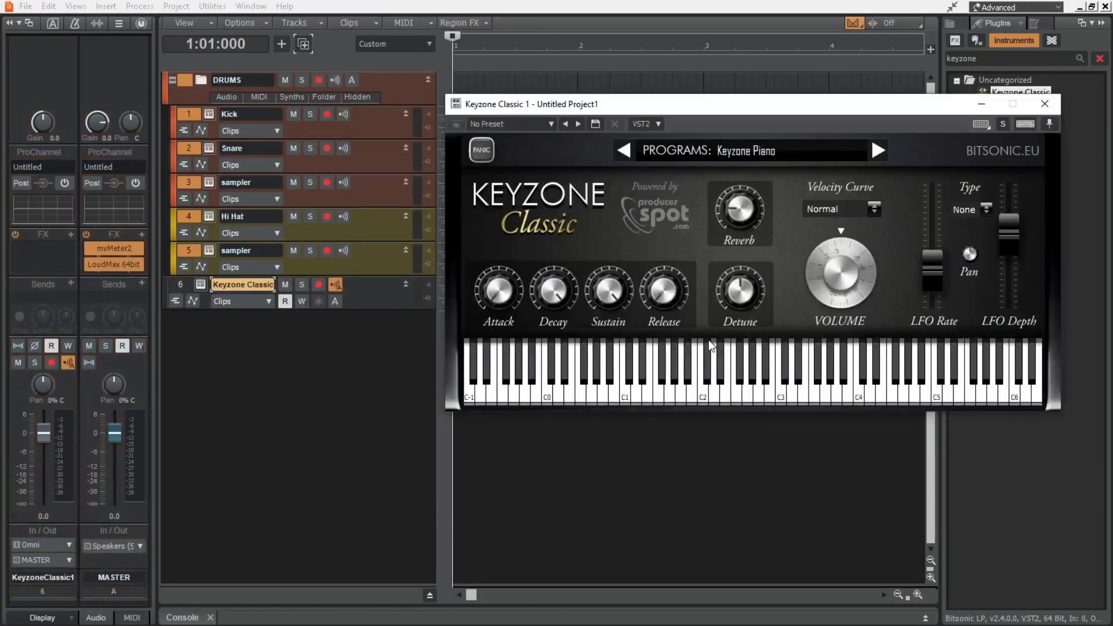
Step: Audition Keyzone Classic with a note on its on-screen keyboard and close the plug-in window
{"action": "left_click", "coordinate": [805, 369]}
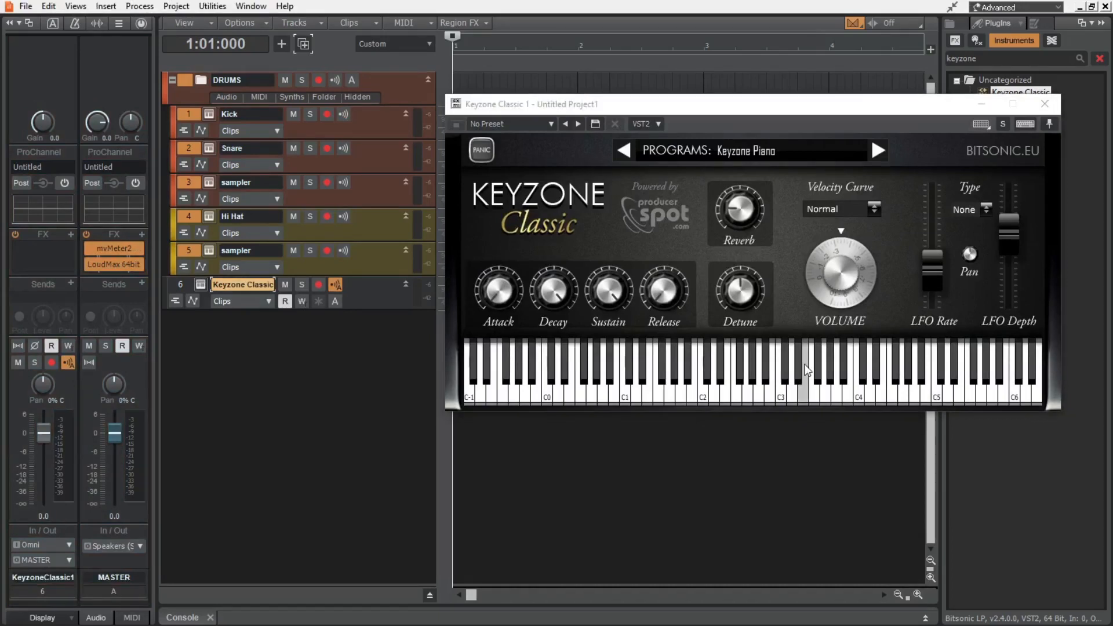
{"action": "left_click_drag", "start_coordinate": [741, 208], "coordinate": [747, 244]}
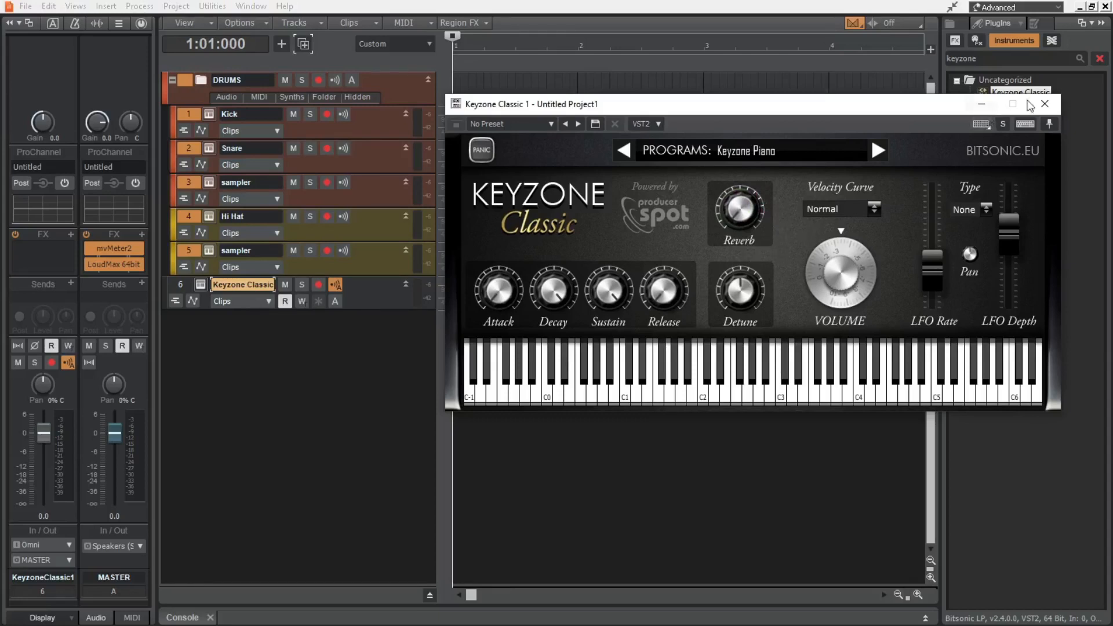
{"action": "left_click", "coordinate": [1043, 109]}
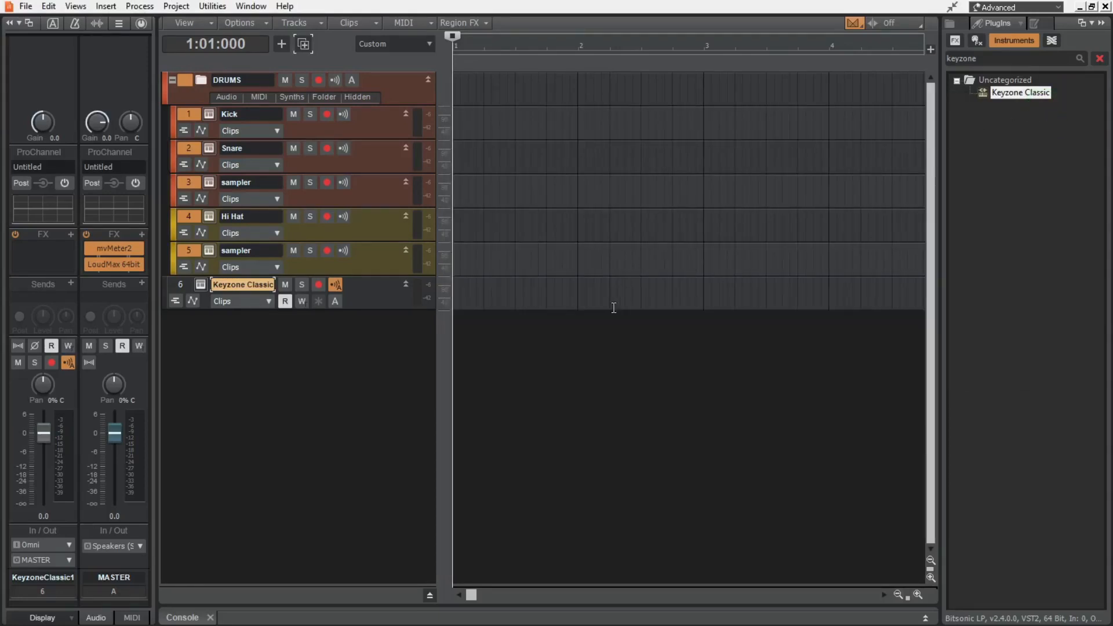
Step: Add a send from the Keyzone Classic track to the FX - REV bus and lower its send level
{"action": "left_click", "coordinate": [180, 284]}
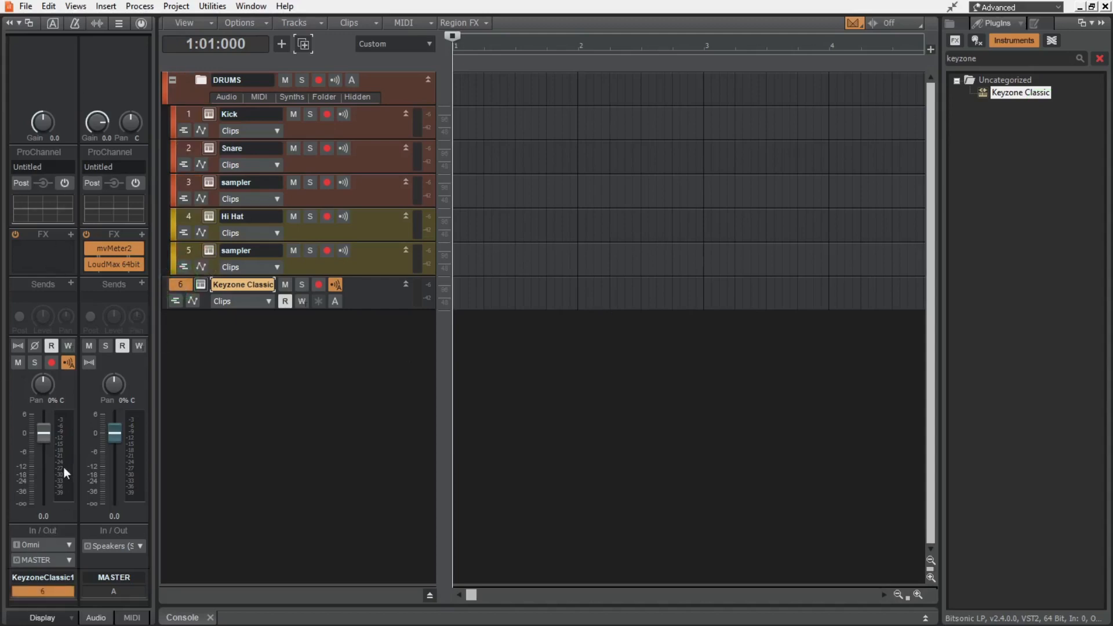
{"action": "left_click", "coordinate": [71, 284]}
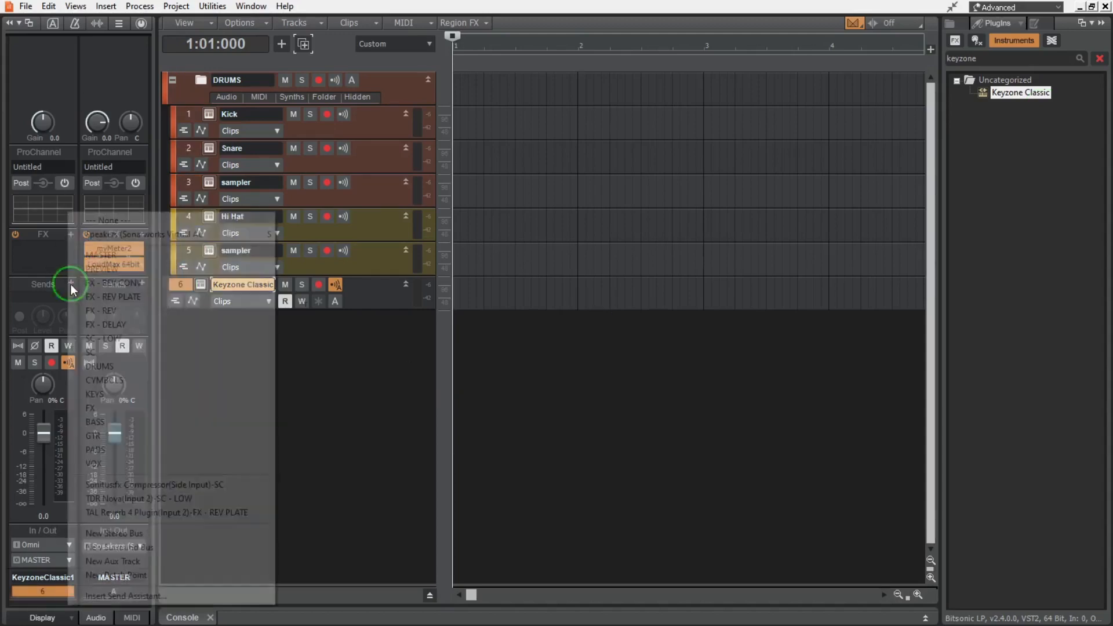
{"action": "left_click", "coordinate": [156, 312]}
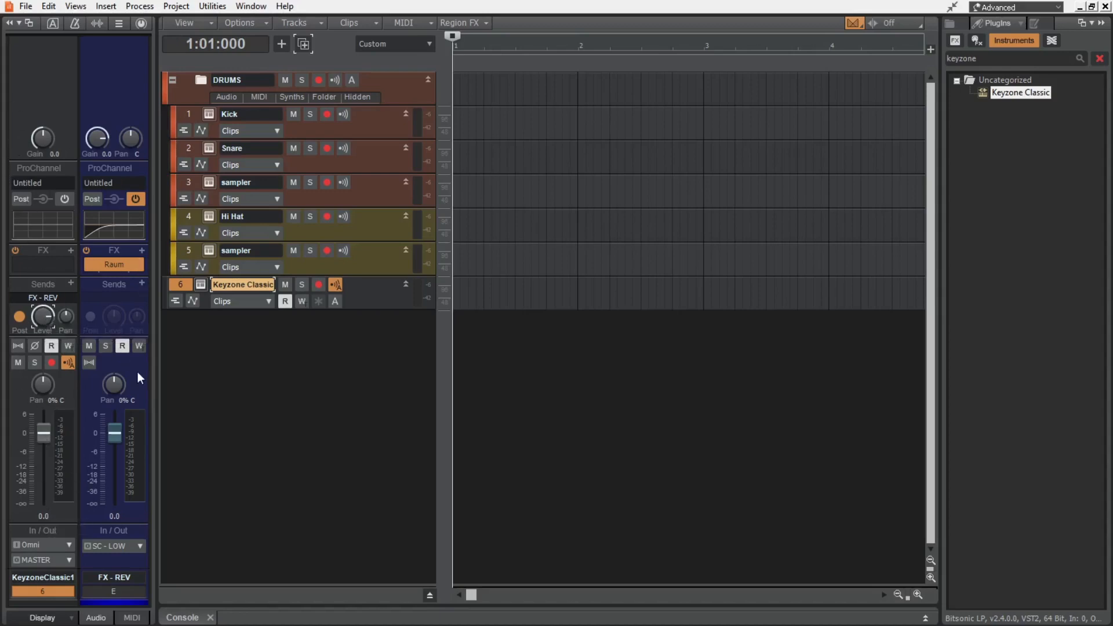
{"action": "left_click_drag", "start_coordinate": [44, 314], "coordinate": [42, 323]}
Step: Add sends from the Kick track to the Sonitus:fx Compressor side input on SC and TDR Nova Input 2 on SC - LOW
{"action": "left_click", "coordinate": [194, 117]}
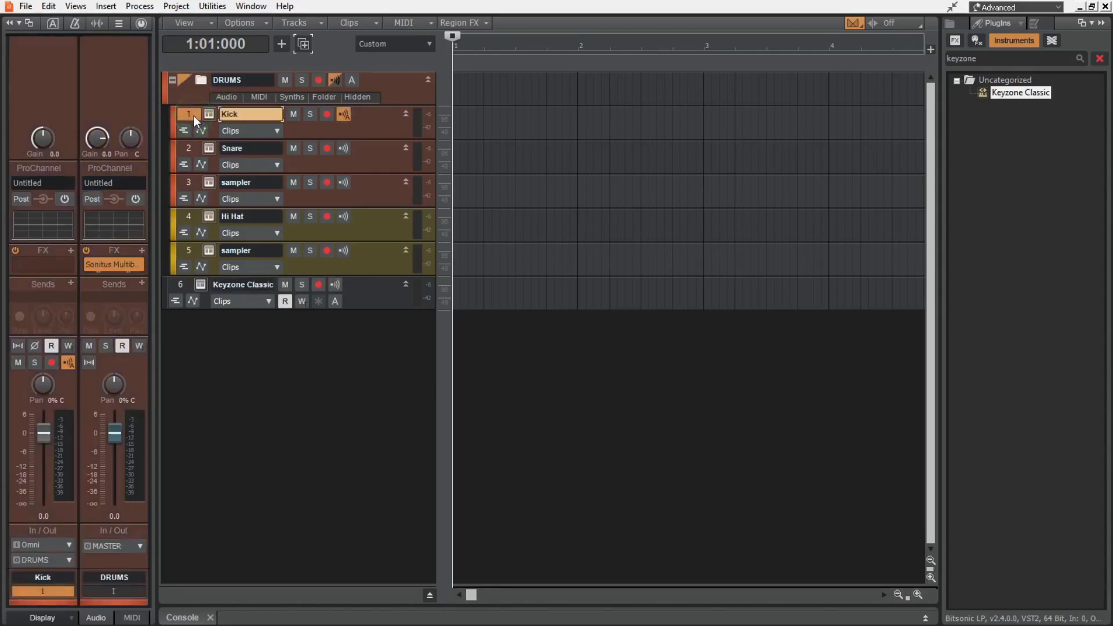
{"action": "left_click", "coordinate": [70, 283]}
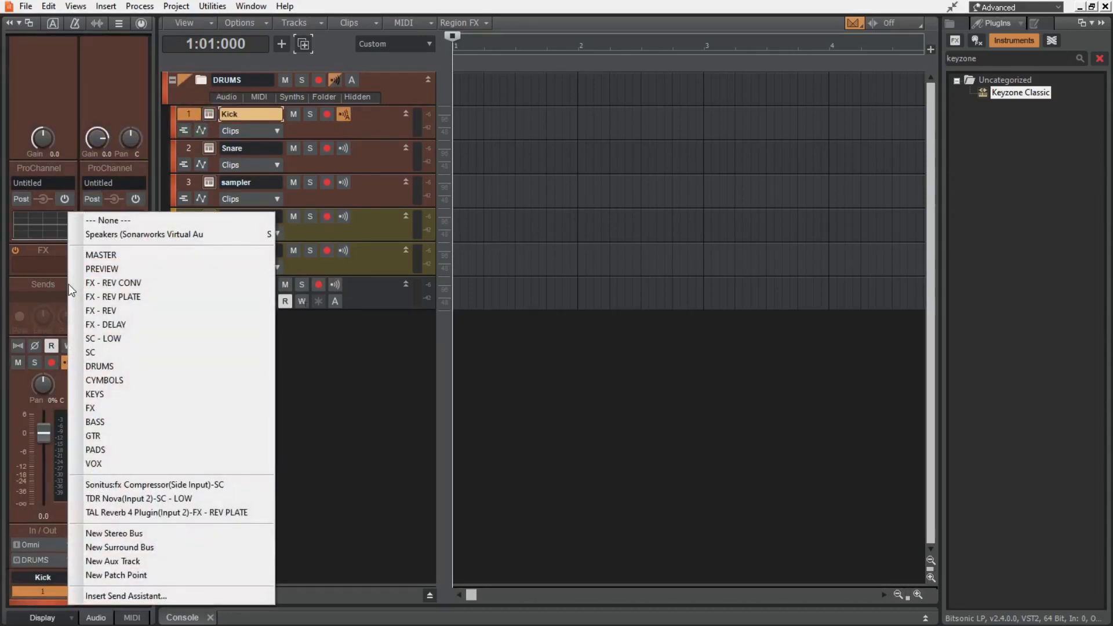
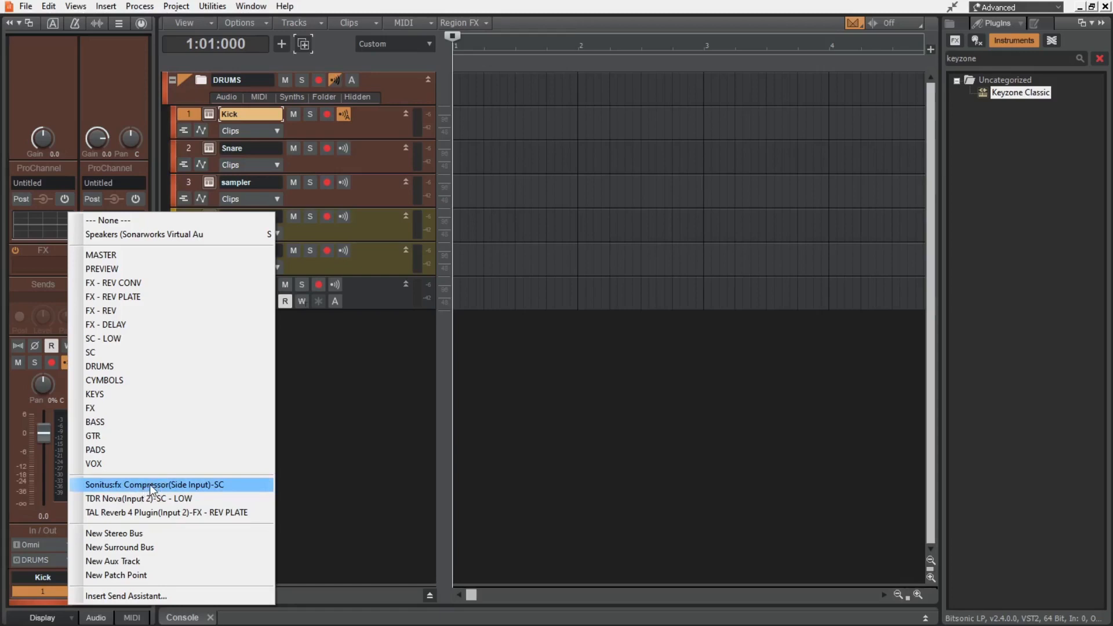
{"action": "left_click", "coordinate": [200, 486]}
{"action": "left_click", "coordinate": [62, 298]}
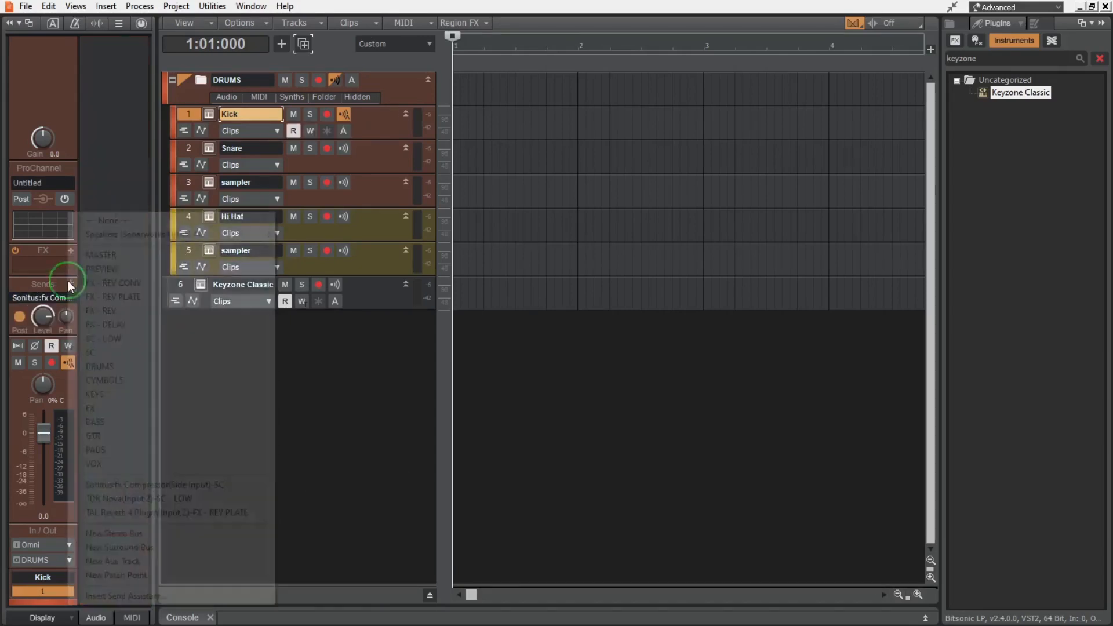
{"action": "left_click", "coordinate": [152, 498]}
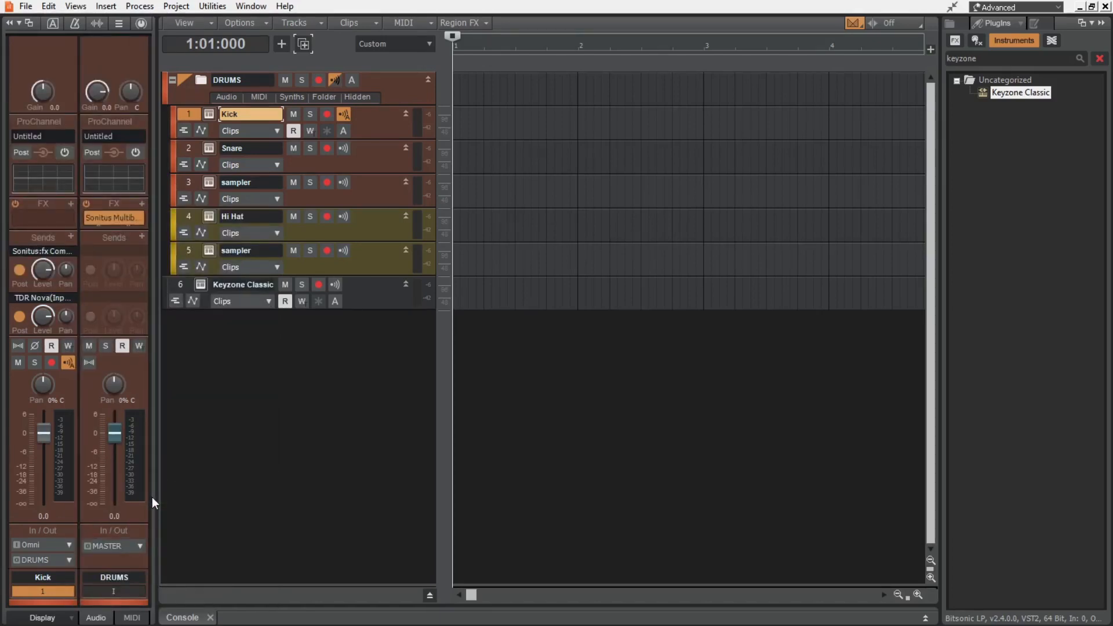
Step: Add FX - REV PLATE and FX - REV CONV sends to the CYMBOLS bus in the console and turn both send levels fully down
{"action": "left_click", "coordinate": [190, 215]}
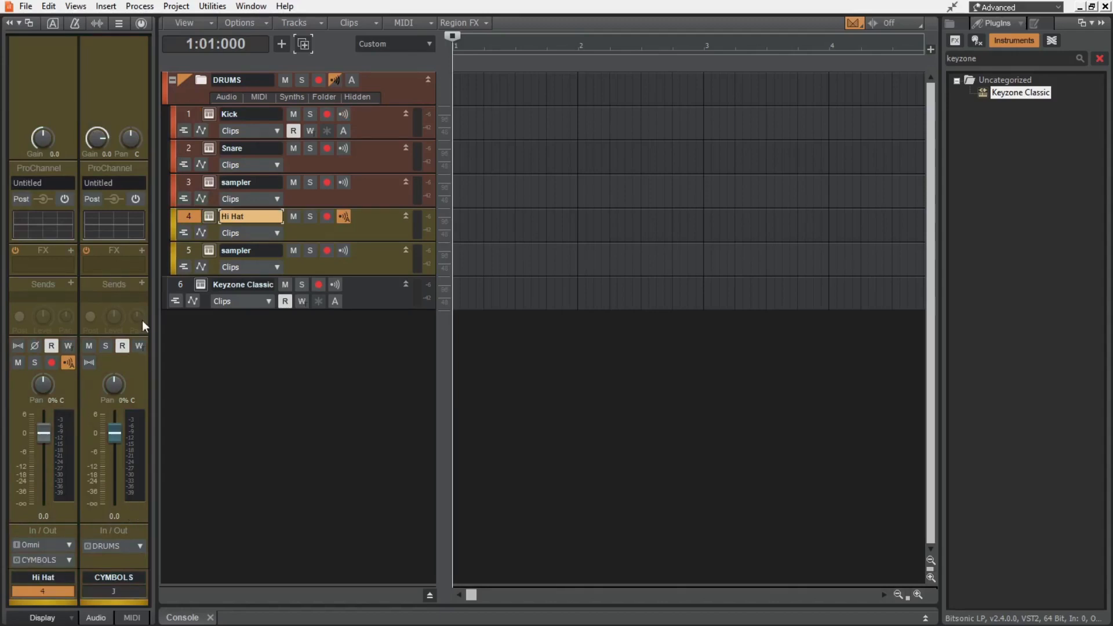
{"action": "left_click", "coordinate": [195, 619]}
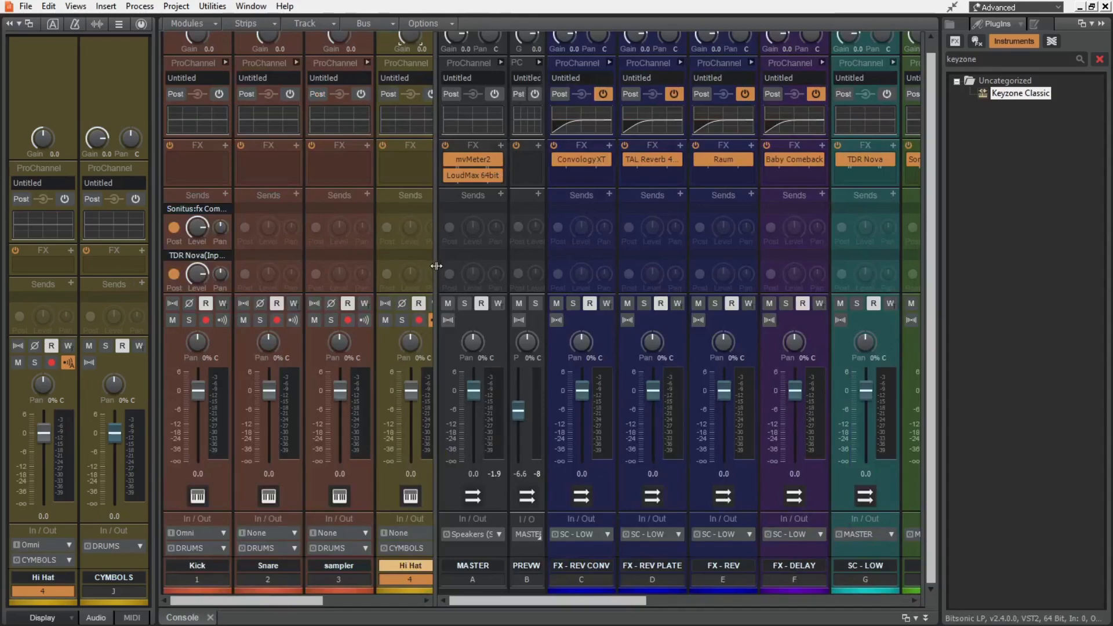
{"action": "left_click_drag", "start_coordinate": [436, 266], "coordinate": [125, 261]}
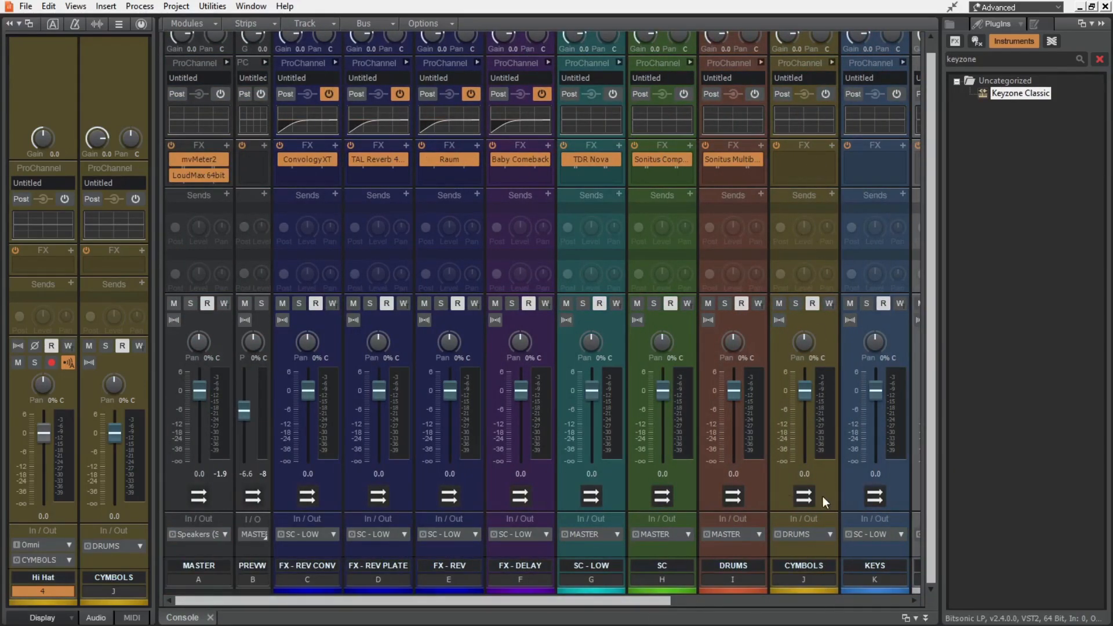
{"action": "left_click", "coordinate": [832, 195]}
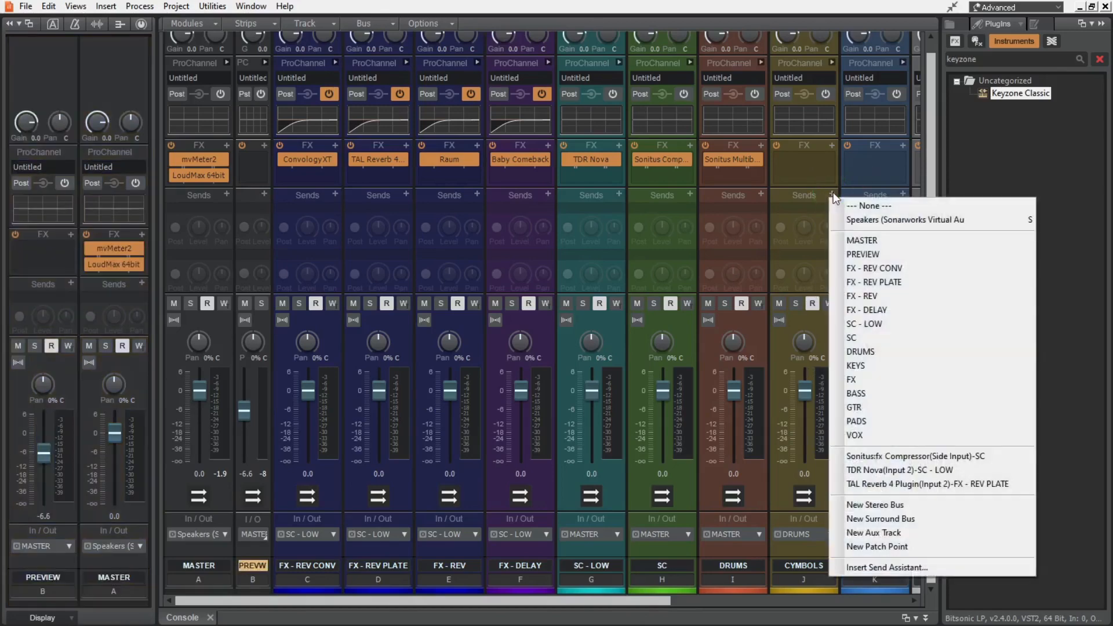
{"action": "left_click", "coordinate": [910, 283]}
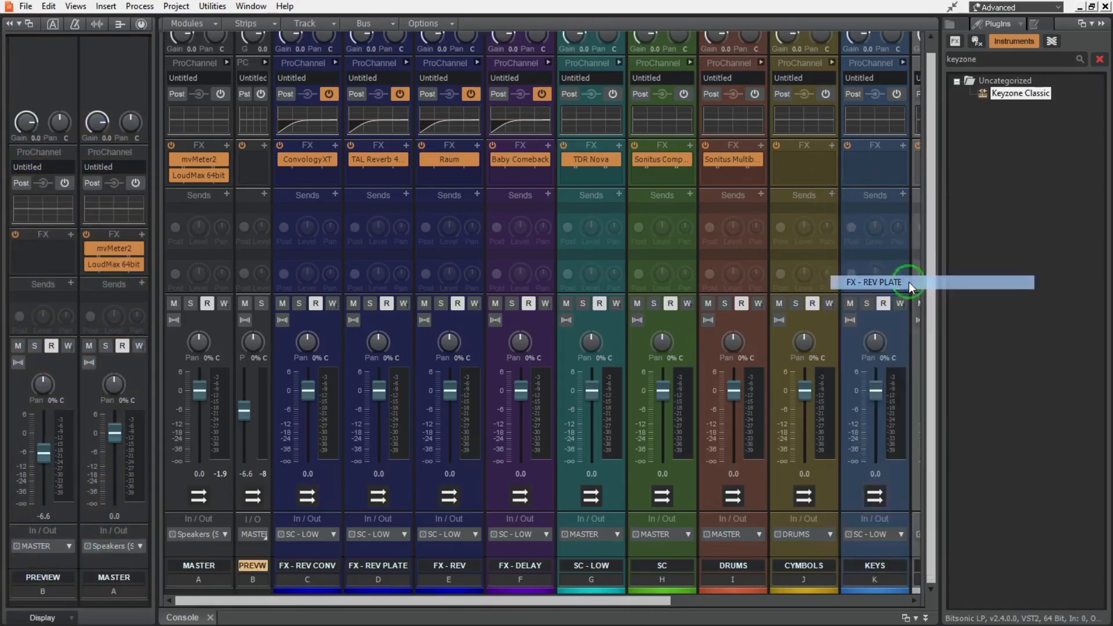
{"action": "left_click_drag", "start_coordinate": [805, 226], "coordinate": [832, 201]}
{"action": "left_click", "coordinate": [833, 194]}
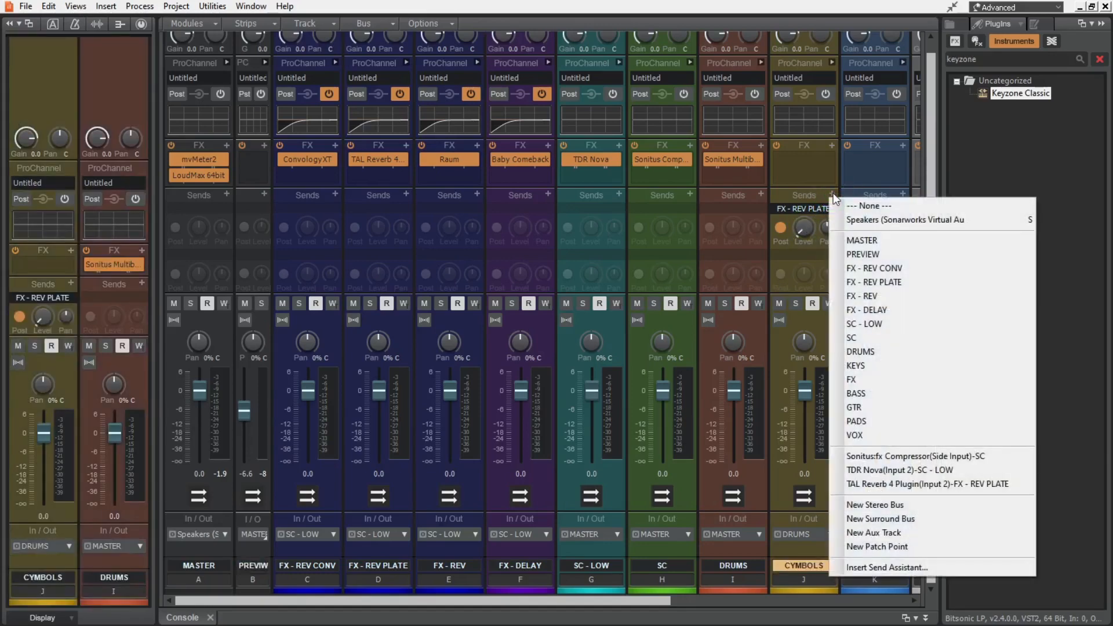
{"action": "left_click", "coordinate": [893, 269]}
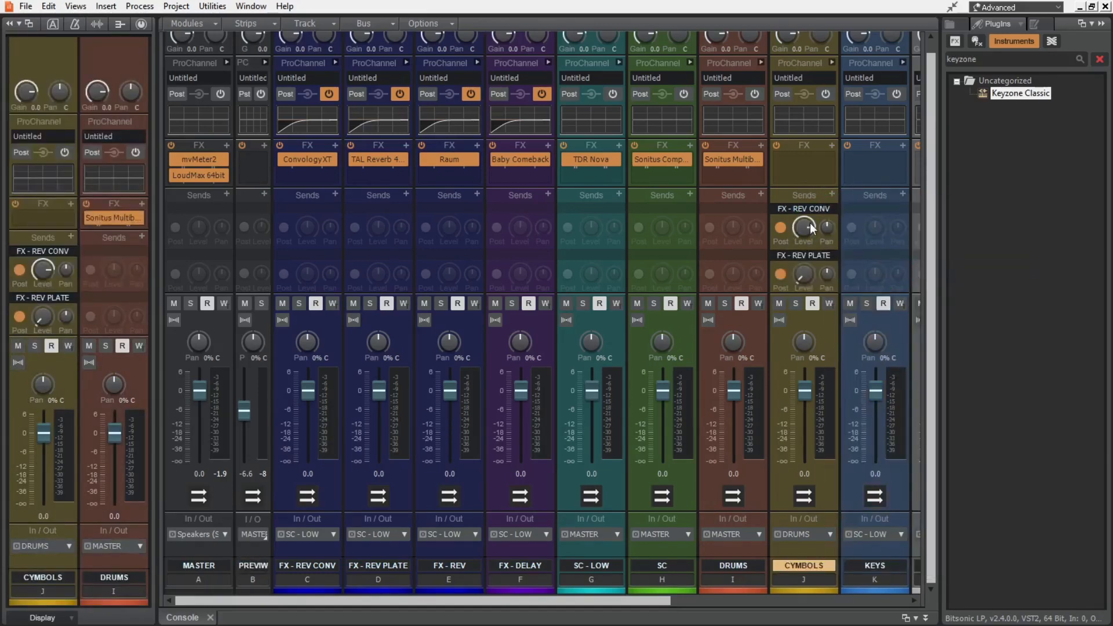
{"action": "left_click_drag", "start_coordinate": [804, 225], "coordinate": [828, 198]}
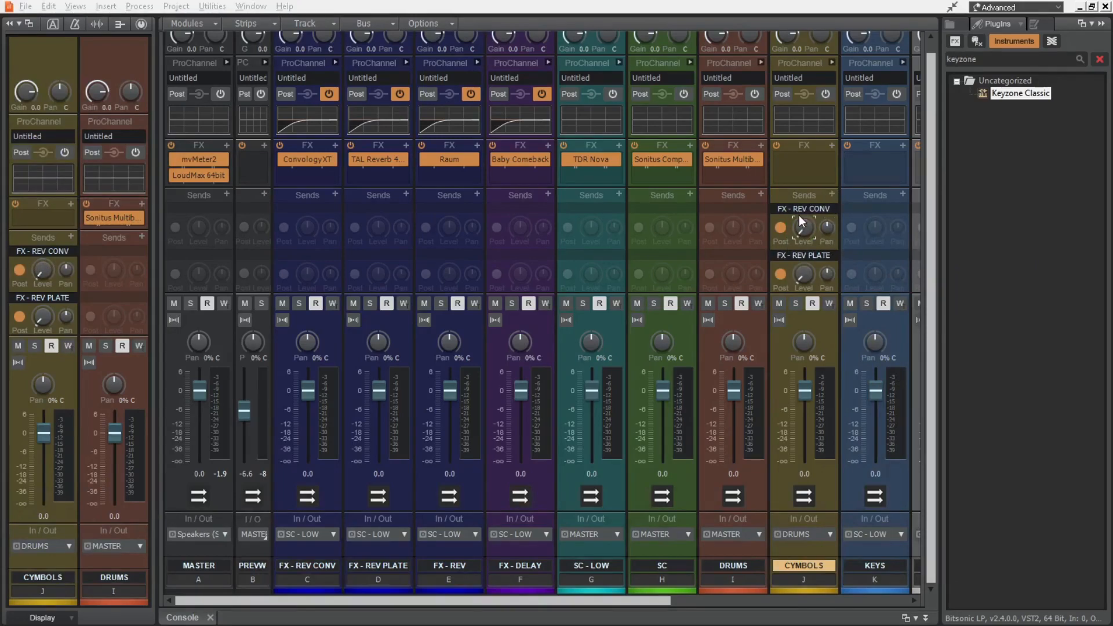
Step: Clear the plug-in search, and widen the console's track strip area before closing the console
{"action": "left_click", "coordinate": [958, 25]}
{"action": "left_click", "coordinate": [1011, 23]}
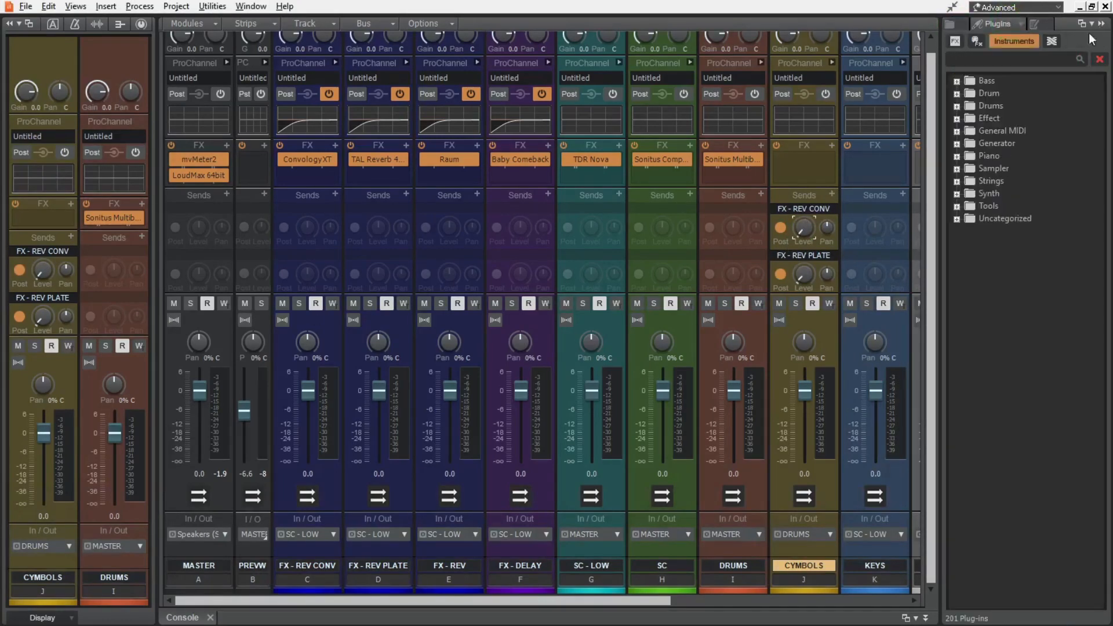
{"action": "left_click", "coordinate": [161, 373]}
{"action": "left_click_drag", "start_coordinate": [161, 373], "coordinate": [724, 371]}
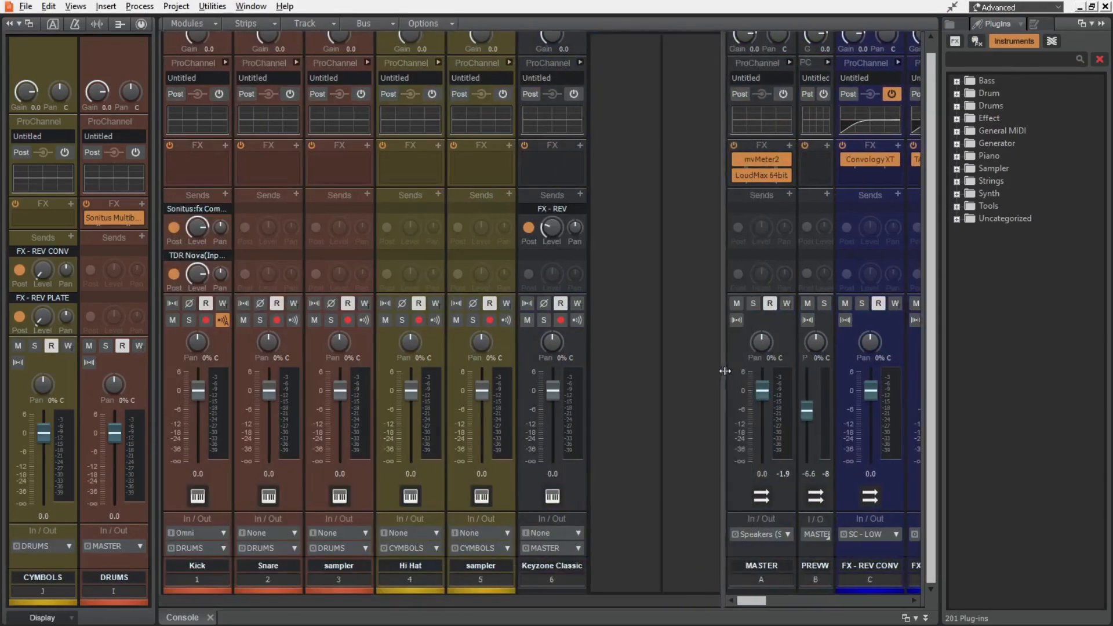
{"action": "key", "text": "d"}
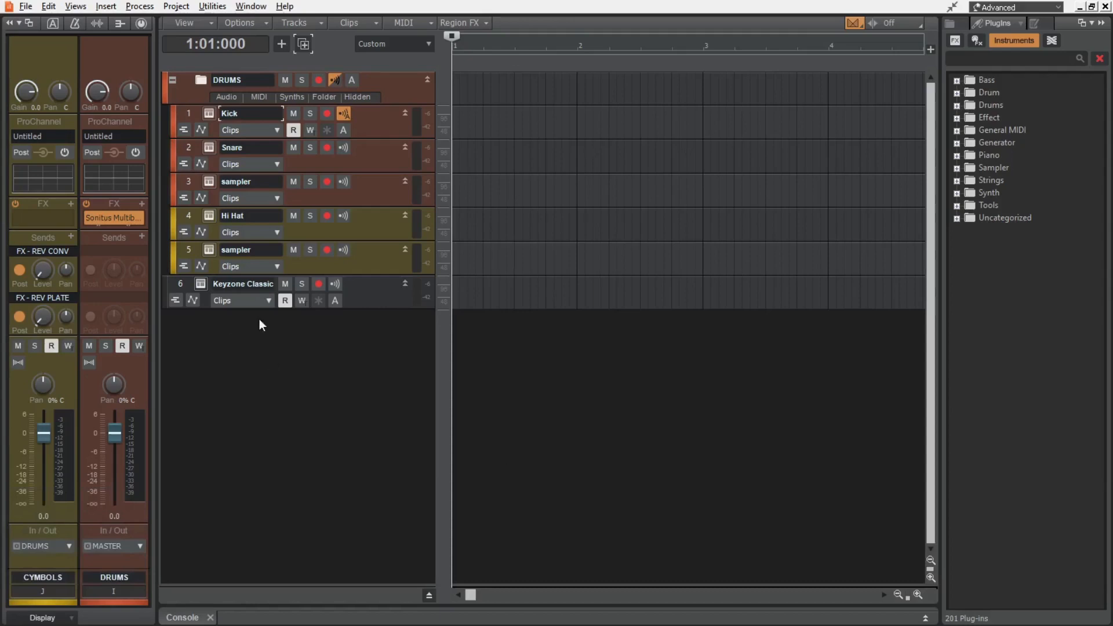
Step: Rename the Keyzone Classic track Piano
{"action": "double_click", "coordinate": [257, 286]}
{"action": "type", "text": "Piano"}
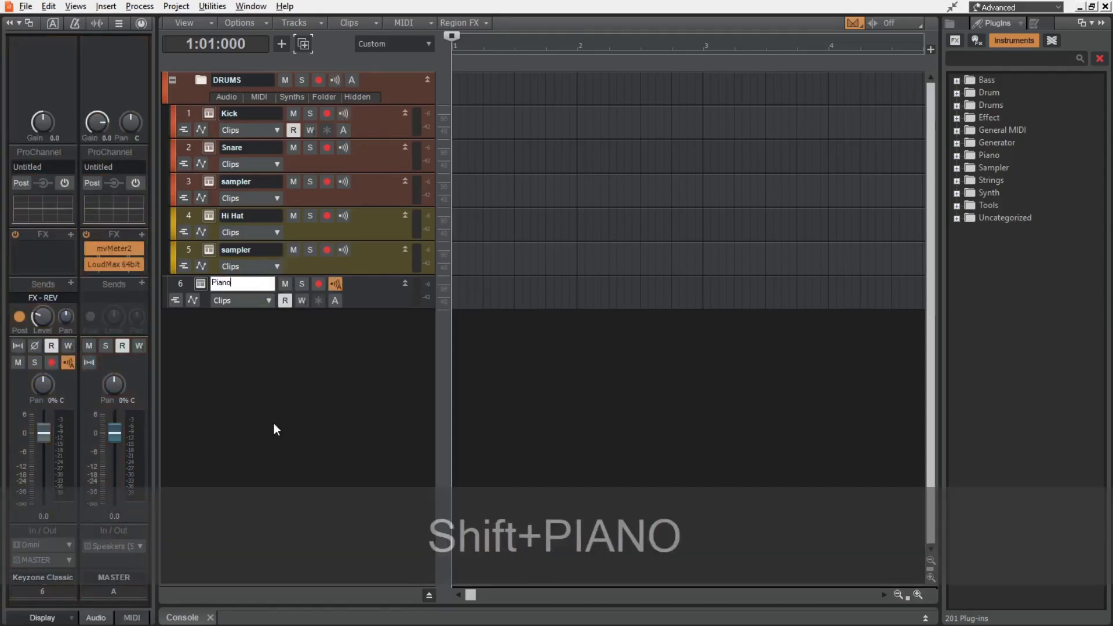
{"action": "key", "text": "Return"}
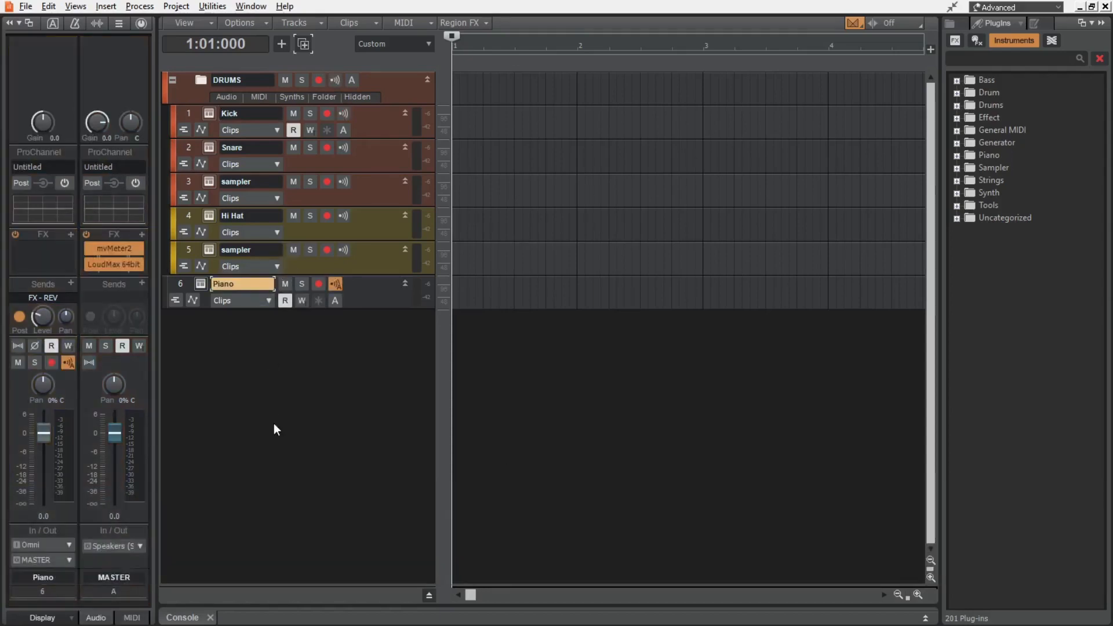
Step: Set the input of all six tracks at once to All Inputs, MIDI Omni, and check it on the Piano and Hi Hat tracks
{"action": "left_click_drag", "start_coordinate": [175, 283], "coordinate": [188, 109]}
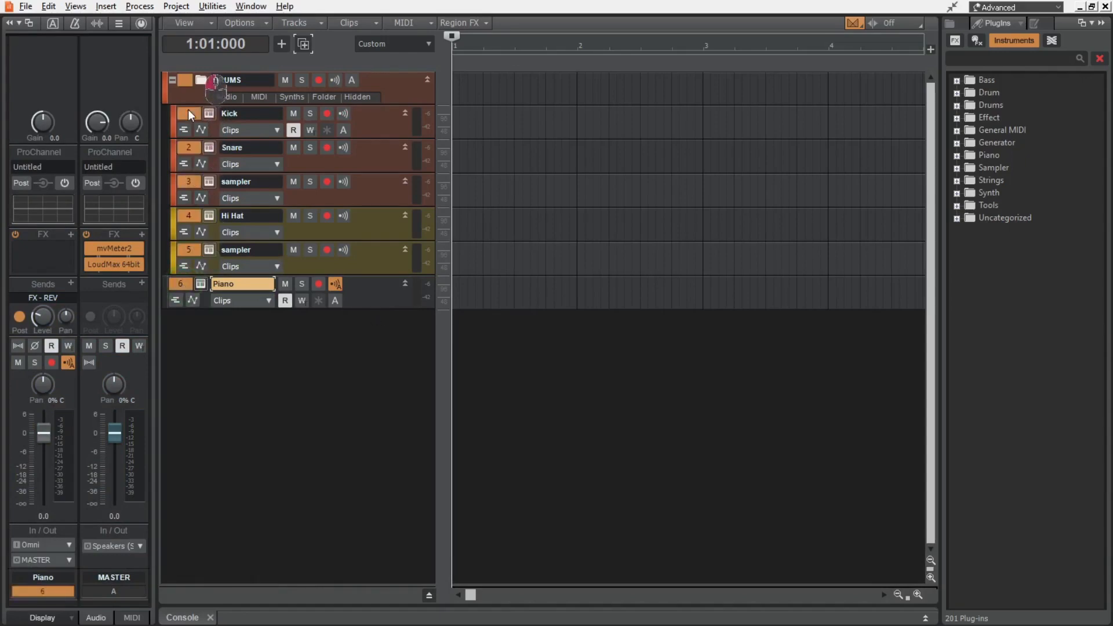
{"action": "left_click", "coordinate": [63, 545]}
{"action": "mouse_move", "coordinate": [135, 482]}
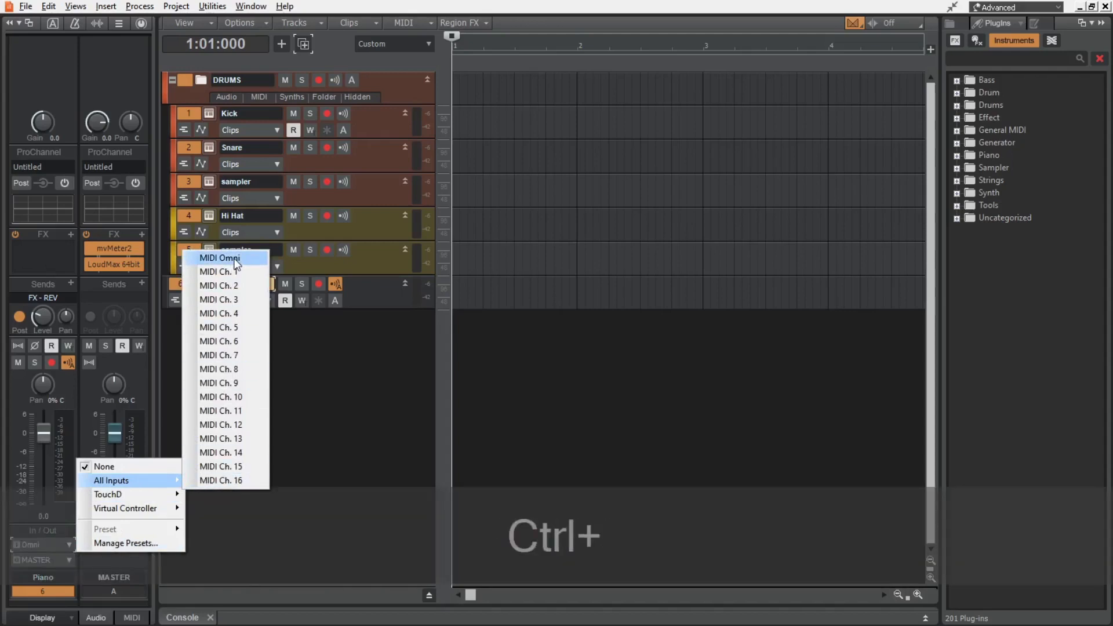
{"action": "left_click", "coordinate": [235, 259], "text": "ctrl"}
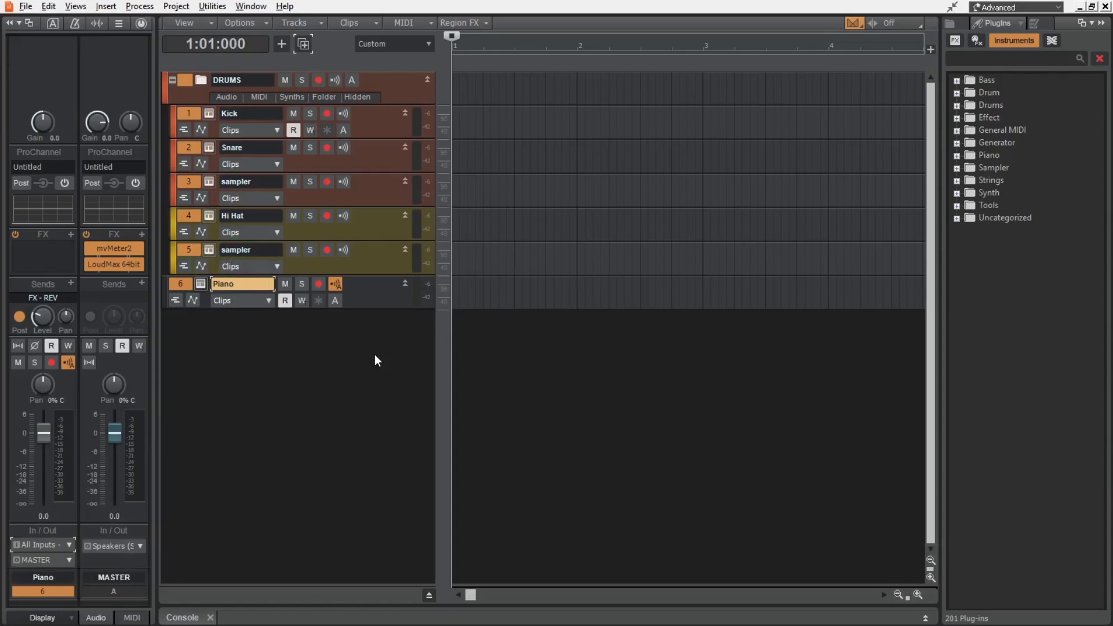
{"action": "left_click", "coordinate": [179, 283]}
{"action": "left_click", "coordinate": [183, 212]}
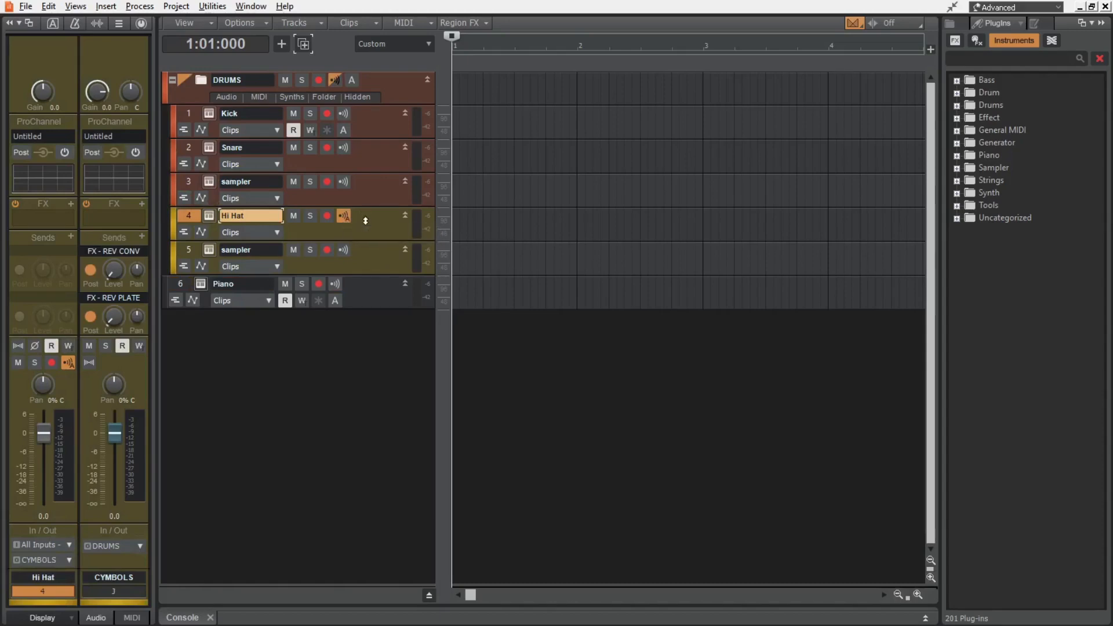
Step: Tidy the workspace by collapsing the DRUMS folder and the inspector, narrowing the track pane and showing the control bar
{"action": "left_click", "coordinate": [173, 79]}
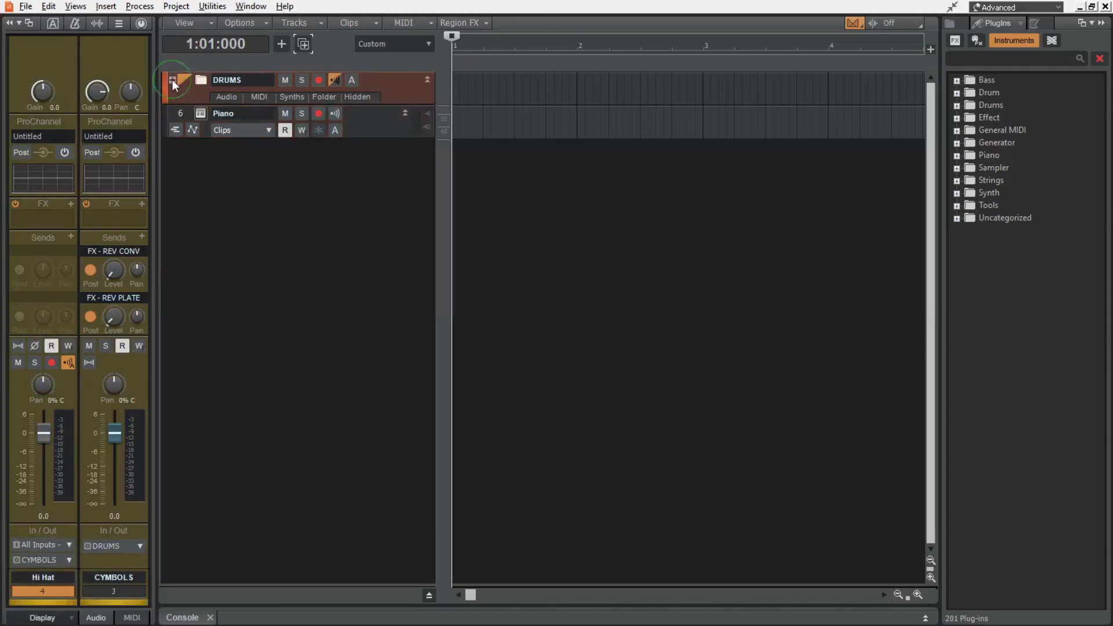
{"action": "left_click", "coordinate": [186, 114]}
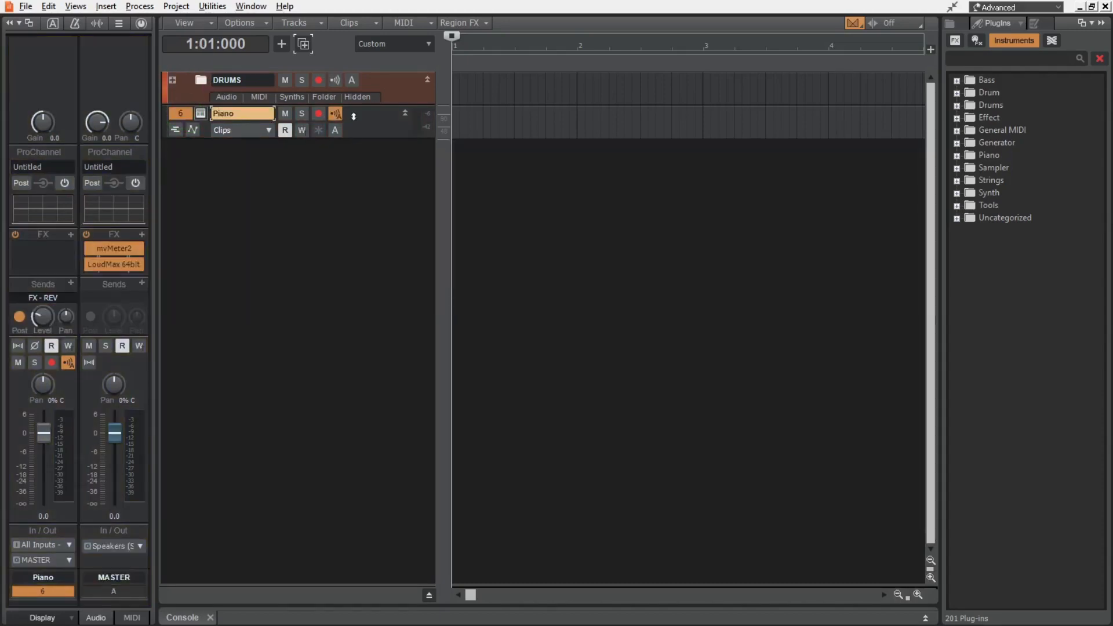
{"action": "left_click_drag", "start_coordinate": [436, 161], "coordinate": [367, 149]}
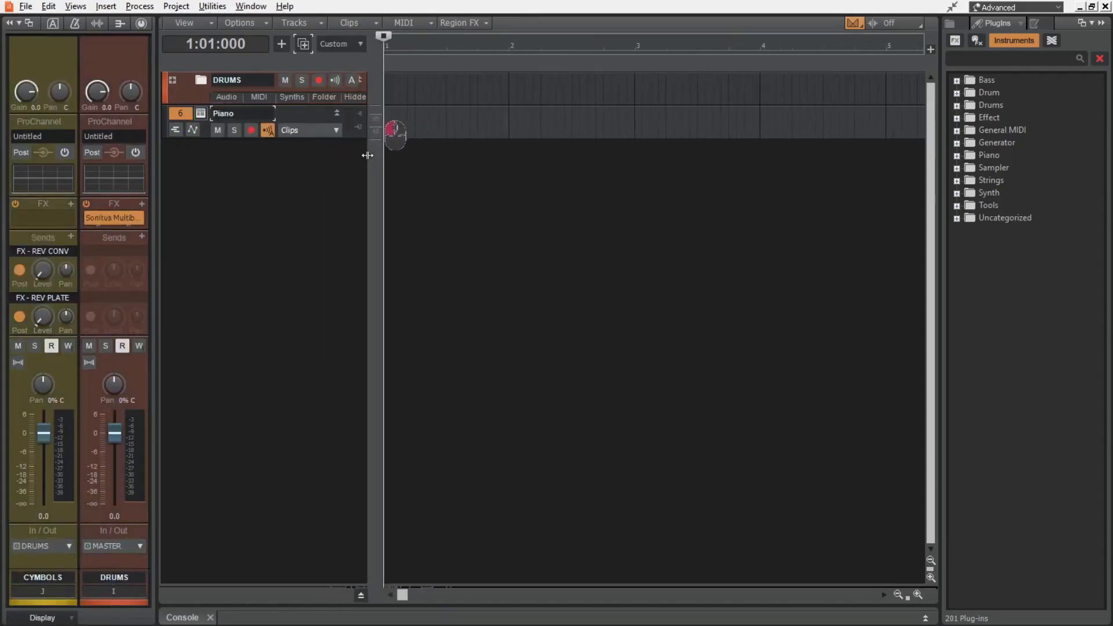
{"action": "left_click", "coordinate": [9, 22]}
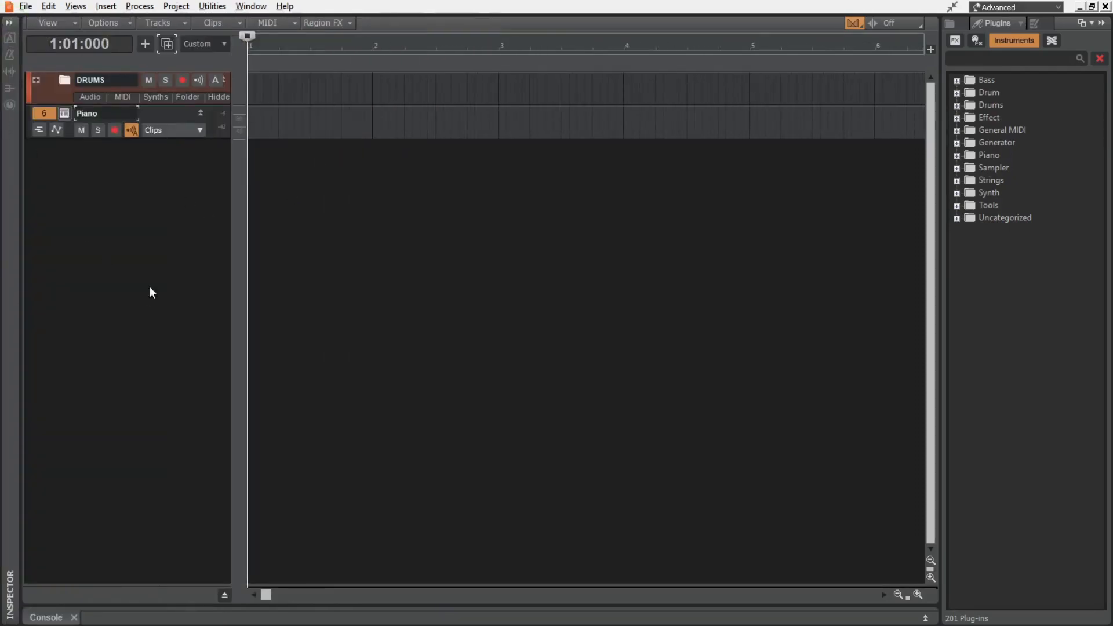
{"action": "key", "text": "c"}
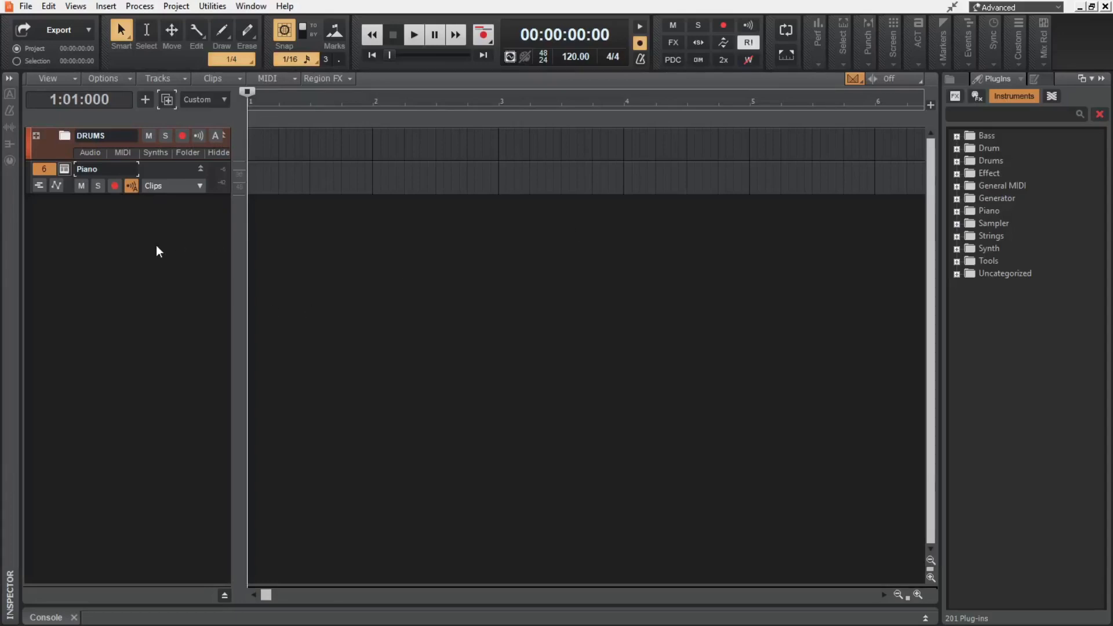
Step: Save a copy of the project as a Template named My Empty Project in the Project Templates folder
{"action": "left_click", "coordinate": [26, 6]}
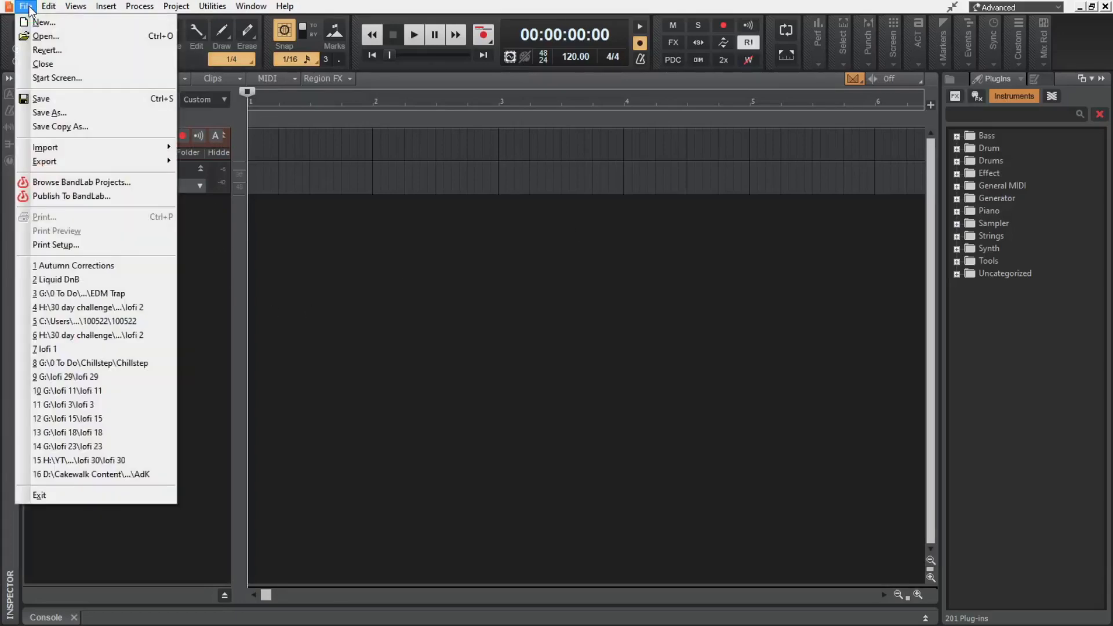
{"action": "left_click", "coordinate": [99, 124]}
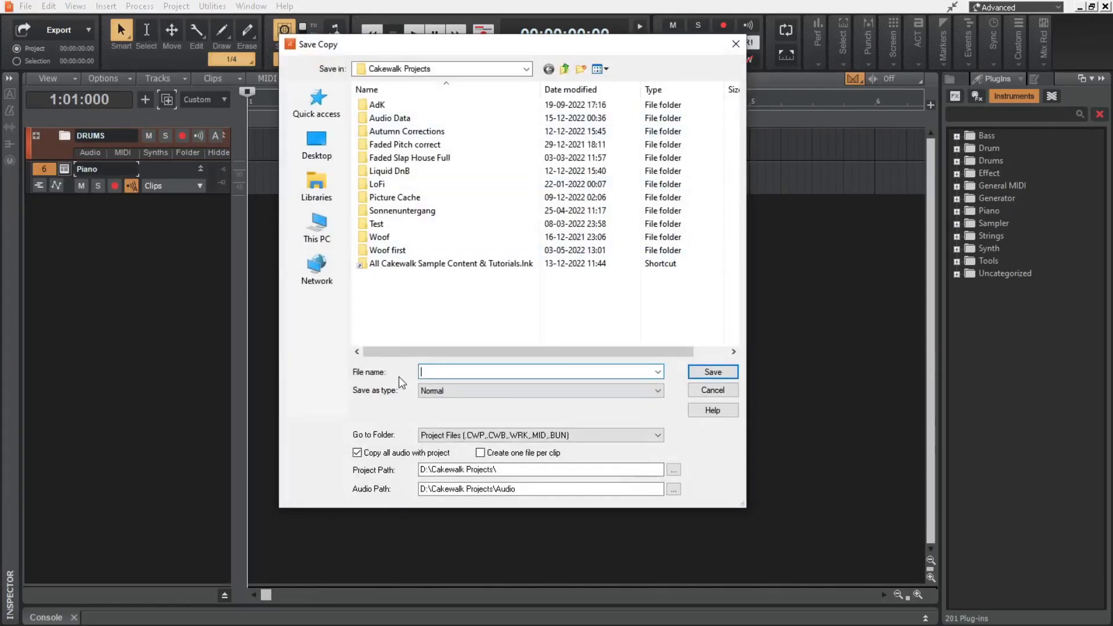
{"action": "left_click", "coordinate": [439, 442]}
{"action": "key", "text": "Return"}
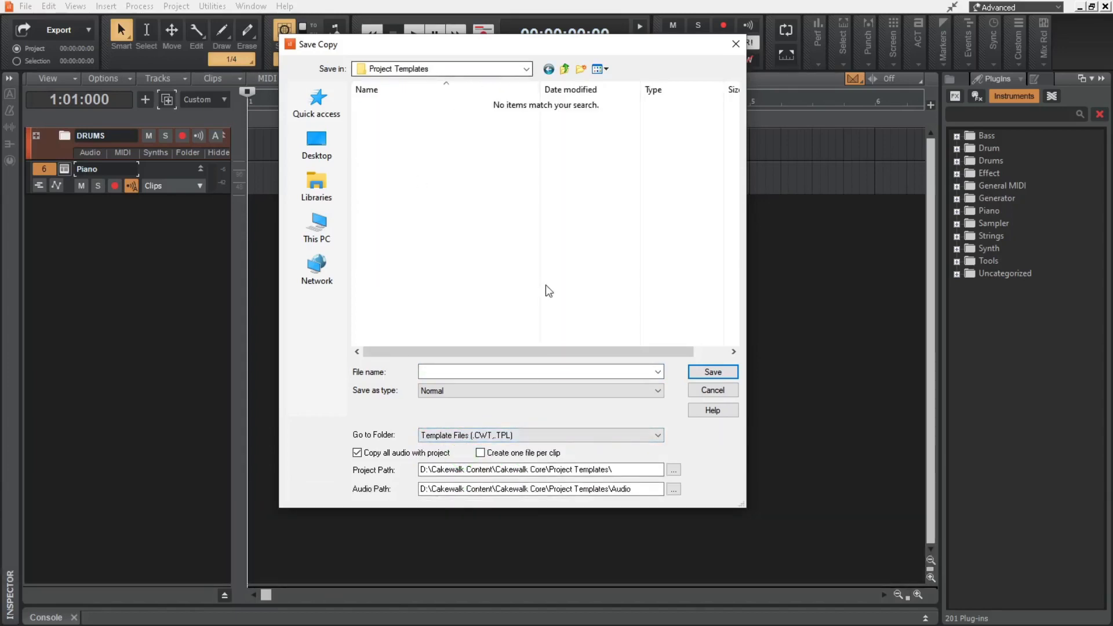
{"action": "left_click", "coordinate": [461, 392]}
{"action": "key", "text": "Return"}
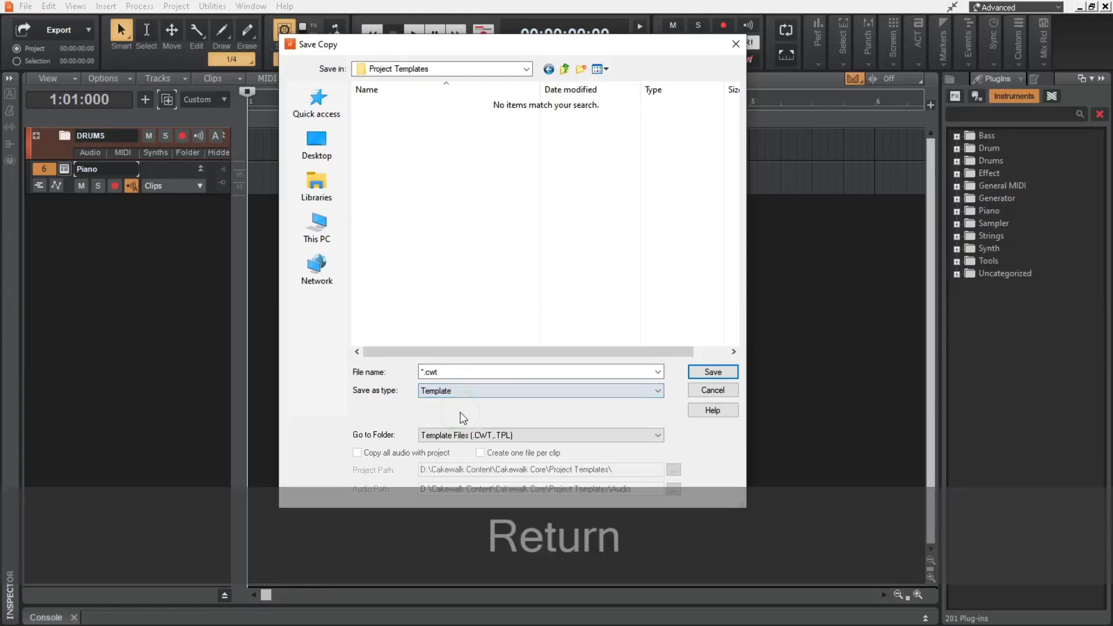
{"action": "left_click", "coordinate": [399, 158]}
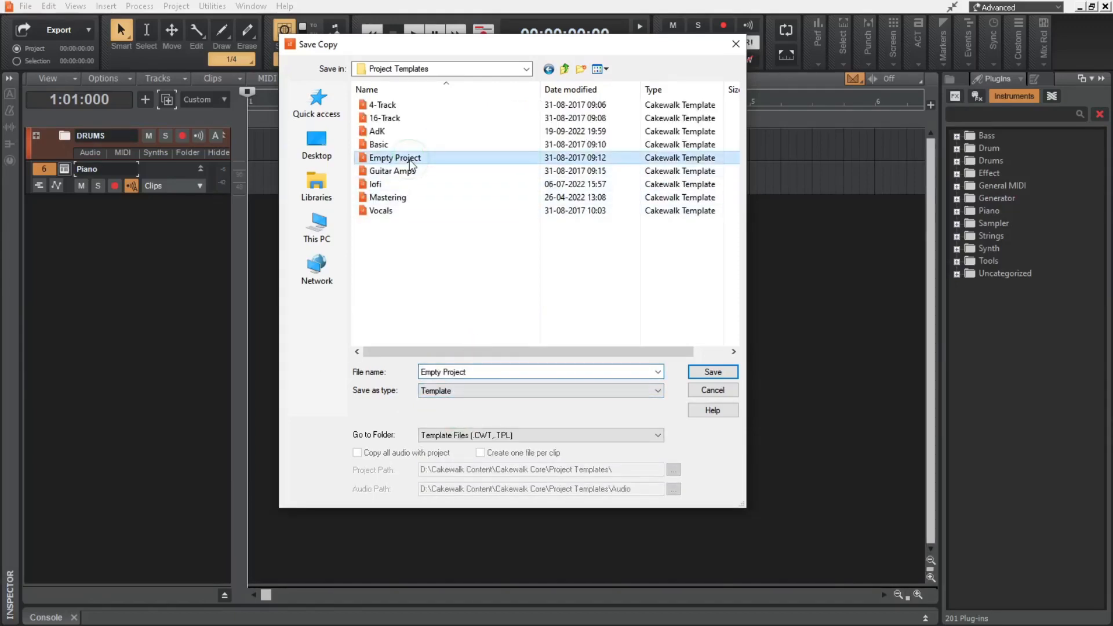
{"action": "left_click", "coordinate": [424, 373]}
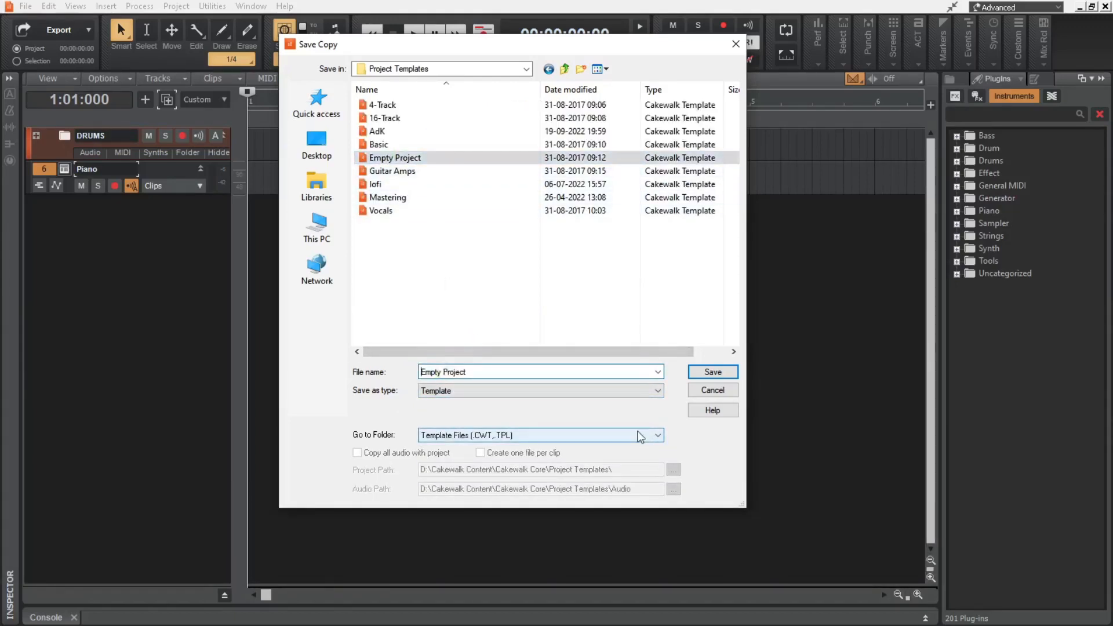
{"action": "type", "text": "My"}
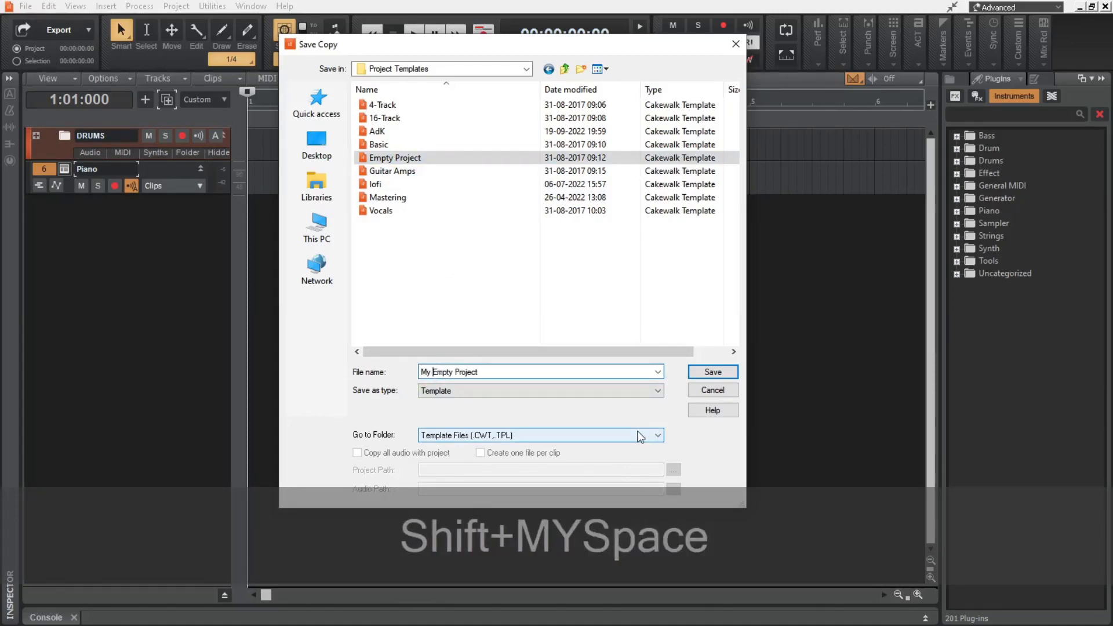
{"action": "left_click", "coordinate": [713, 376]}
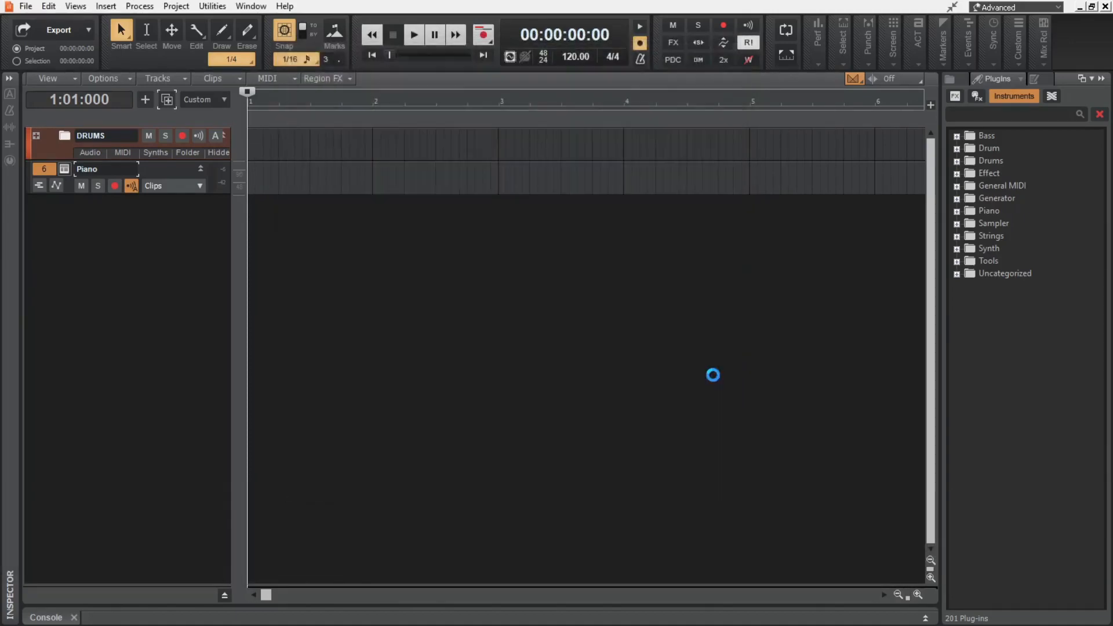
Step: Close the project without saving changes and start a new project from the My Empty Project template
{"action": "left_click", "coordinate": [1106, 8]}
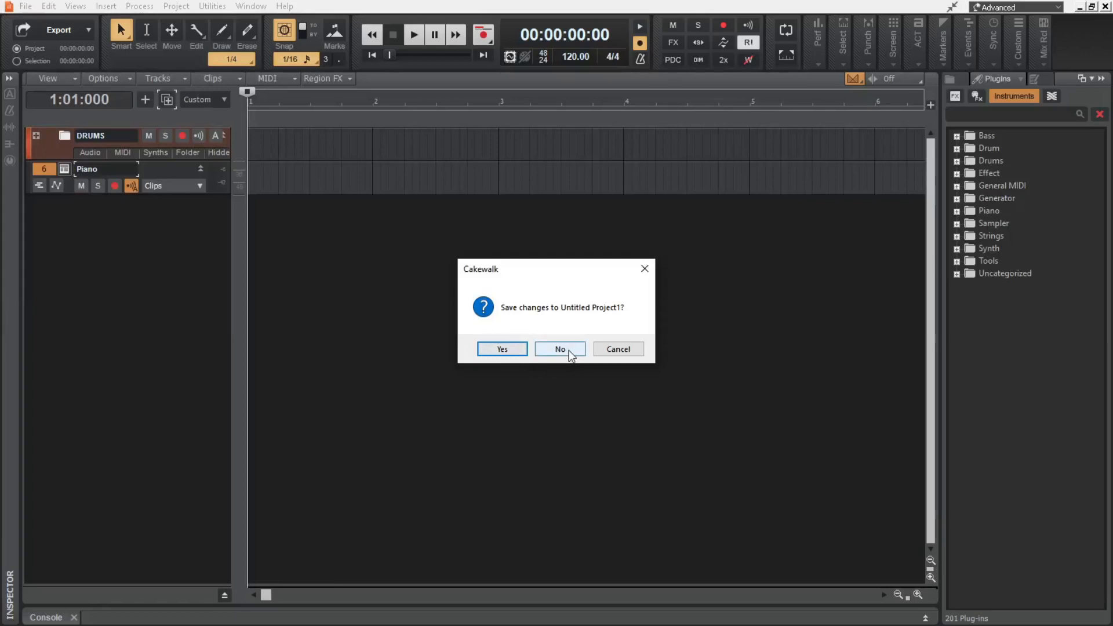
{"action": "left_click", "coordinate": [557, 348]}
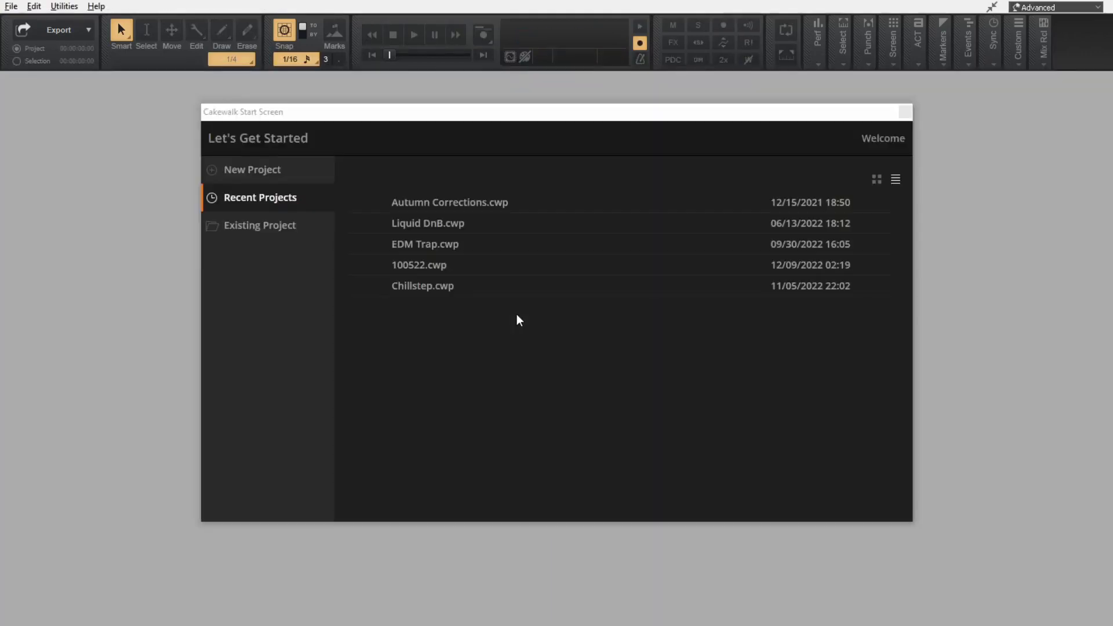
{"action": "left_click", "coordinate": [284, 173]}
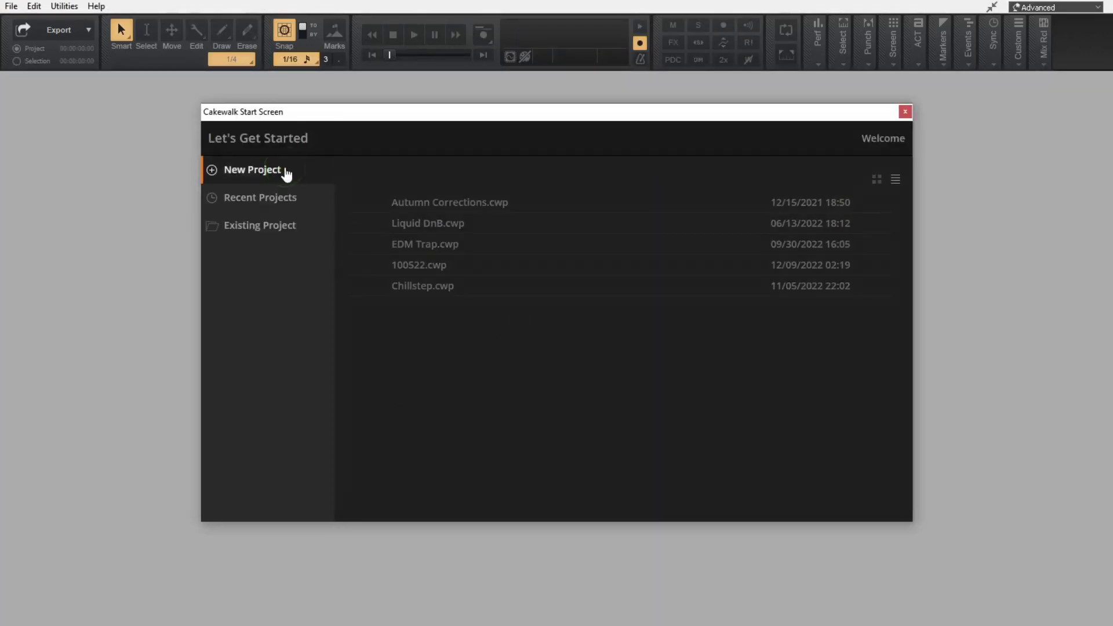
{"action": "scroll", "coordinate": [603, 327], "scroll_direction": "down", "scroll_amount": 3}
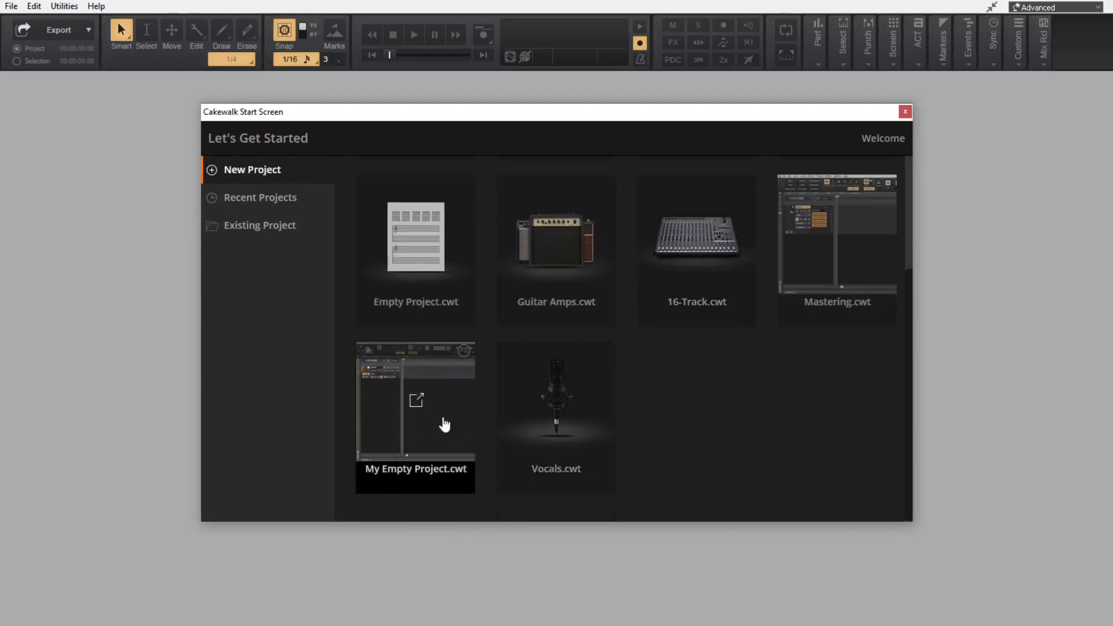
{"action": "scroll", "coordinate": [713, 422], "scroll_direction": "up", "scroll_amount": 3}
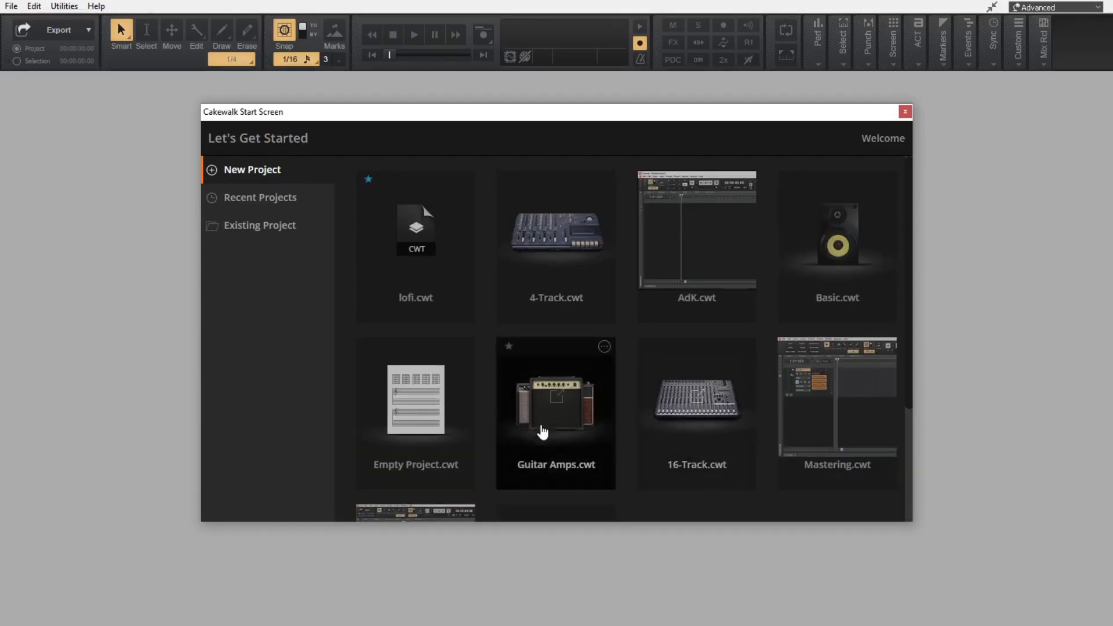
{"action": "scroll", "coordinate": [696, 339], "scroll_direction": "down", "scroll_amount": 3}
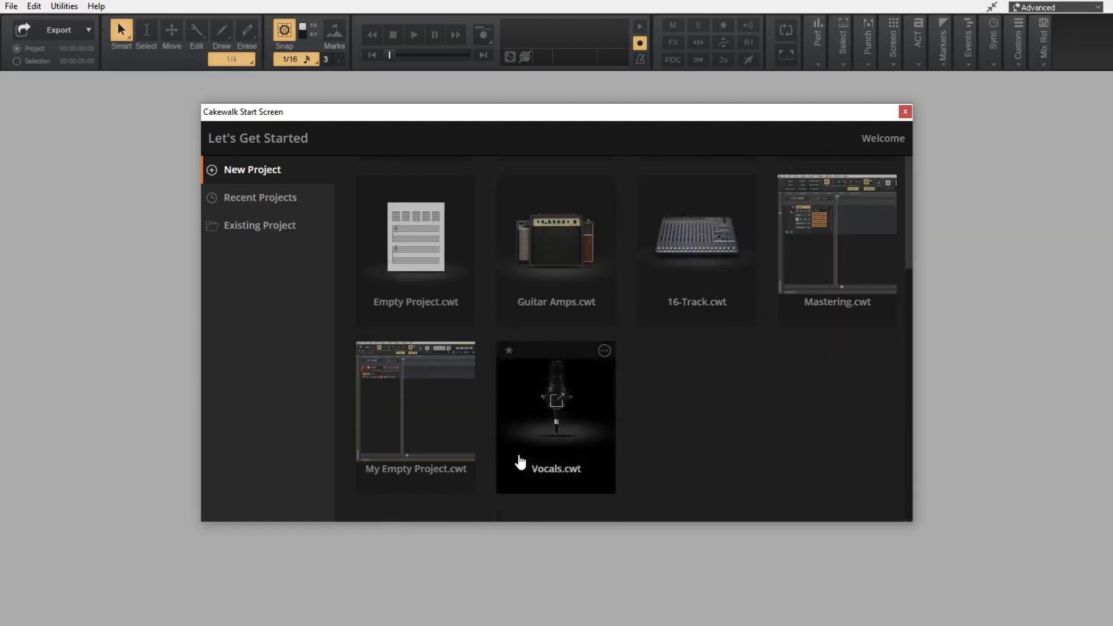
{"action": "left_click", "coordinate": [435, 474]}
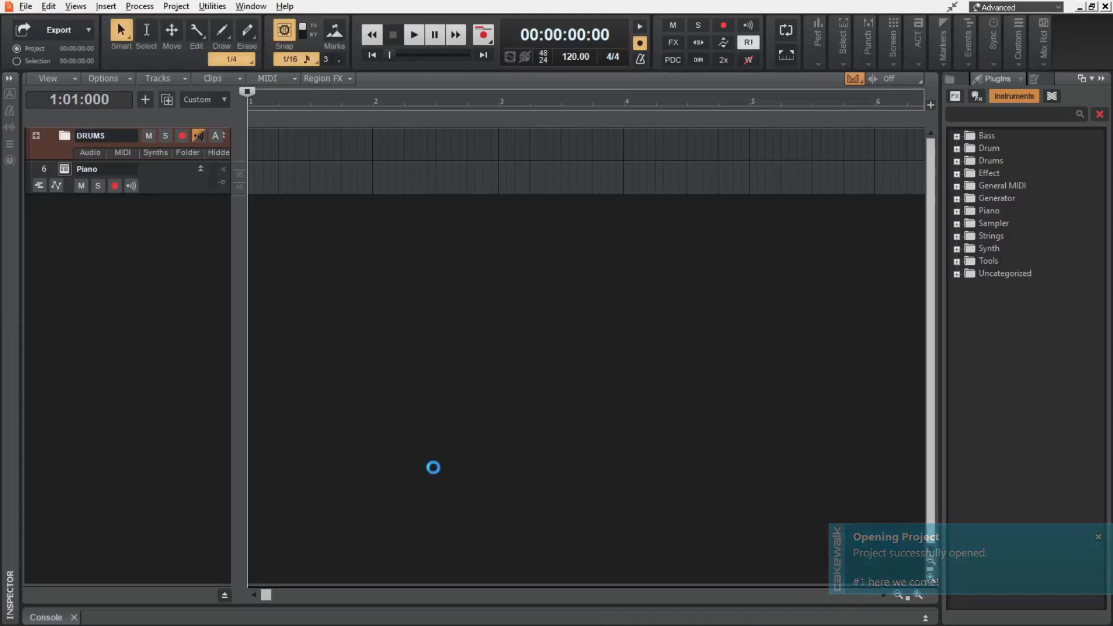
Step: Examine the project notes and the picture chooser, cancel without picking an image, and return to the plug-in browser
{"action": "left_click", "coordinate": [1039, 79]}
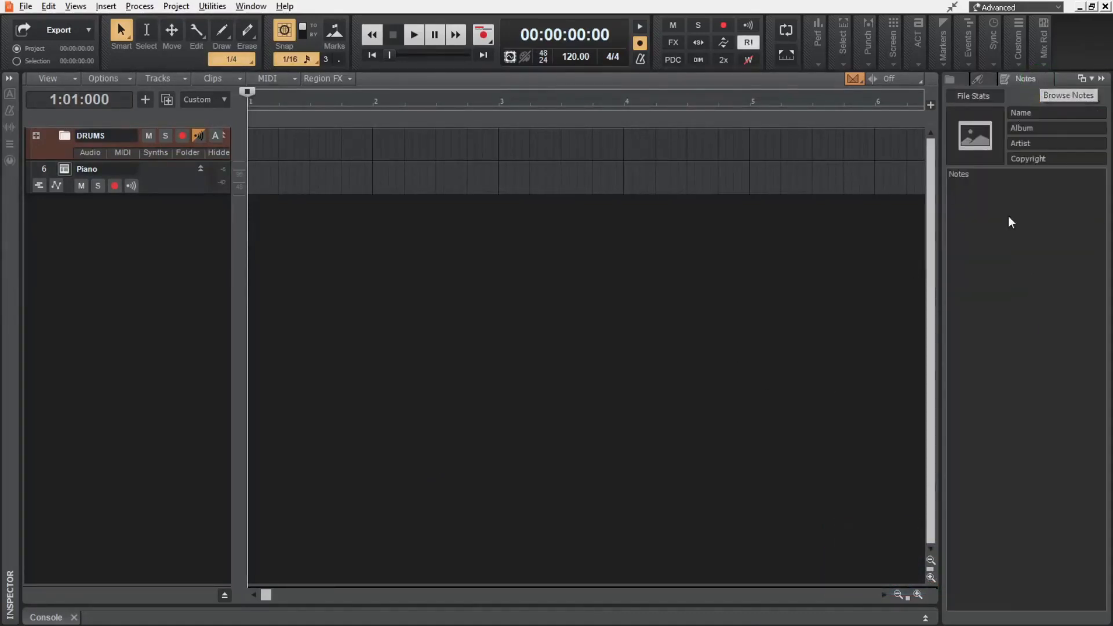
{"action": "left_click", "coordinate": [954, 156]}
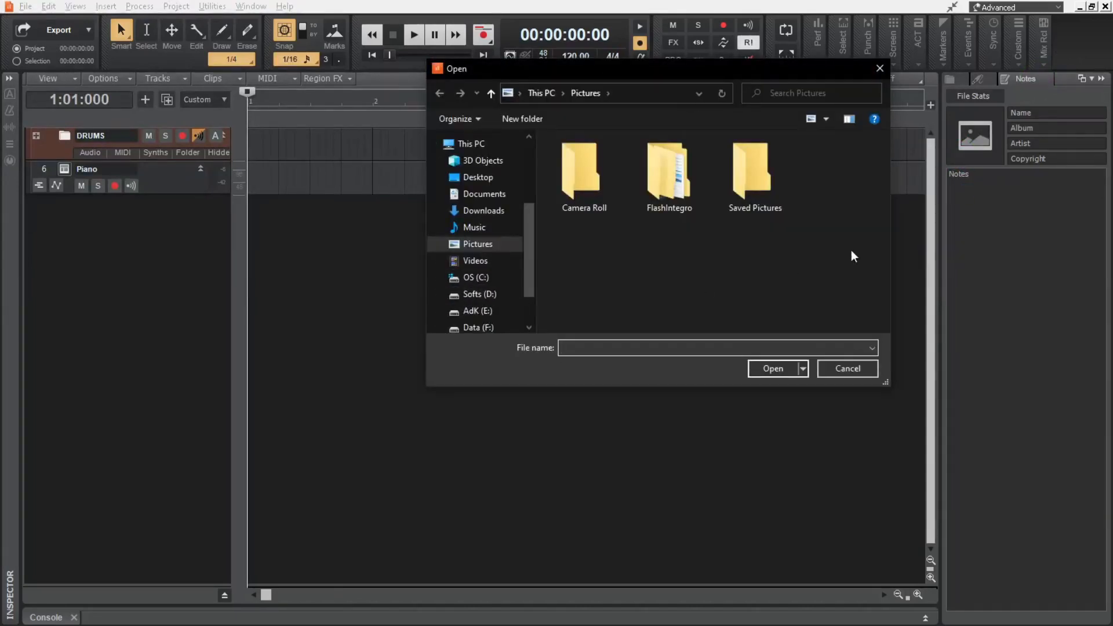
{"action": "left_click", "coordinate": [867, 374]}
{"action": "left_click", "coordinate": [978, 79]}
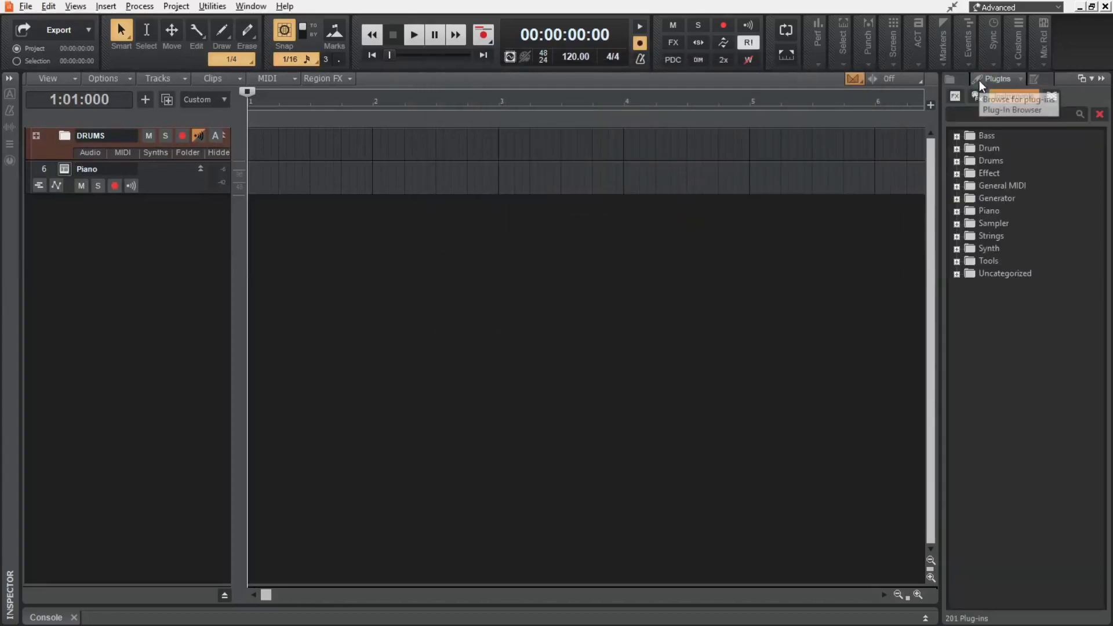
Step: Collapse the browser and copy the Templates folder path from the folder location preferences
{"action": "left_click", "coordinate": [1101, 81]}
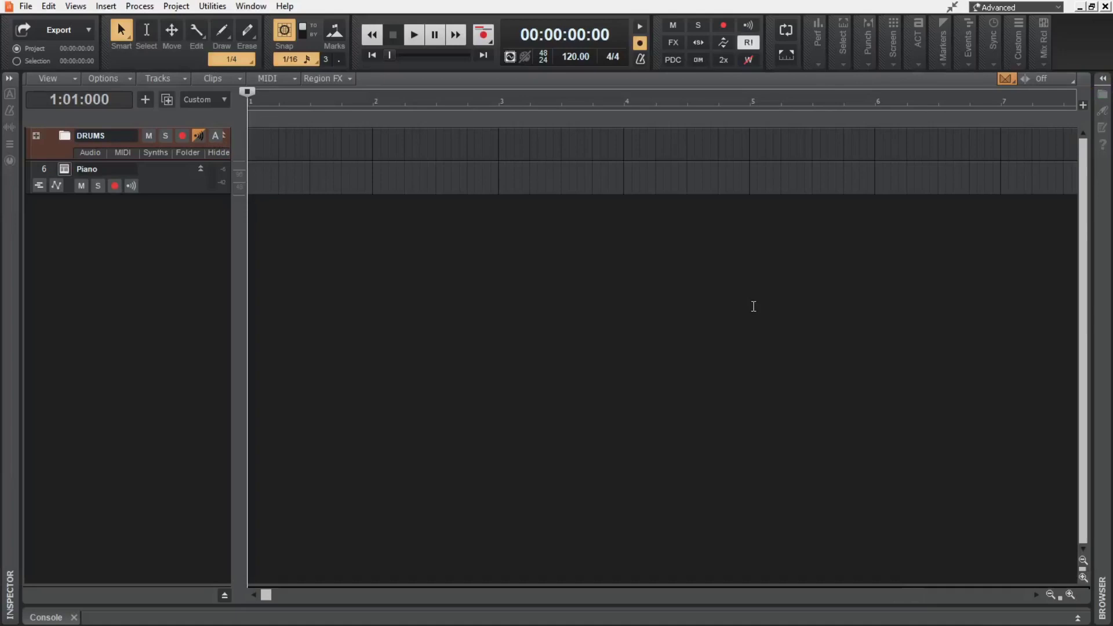
{"action": "key", "text": "p"}
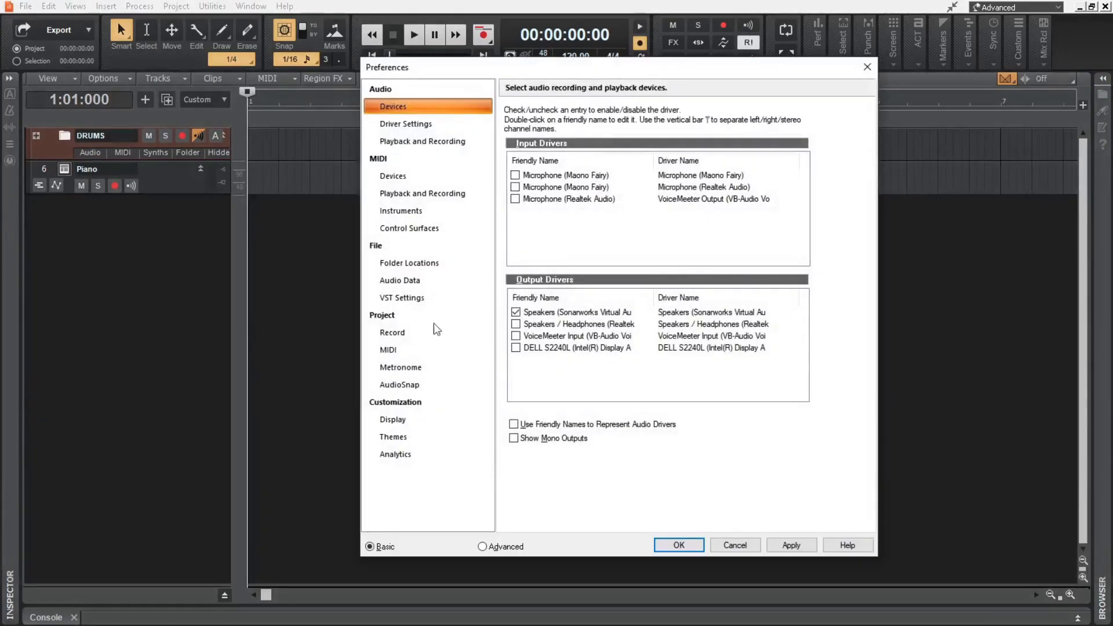
{"action": "left_click", "coordinate": [423, 263]}
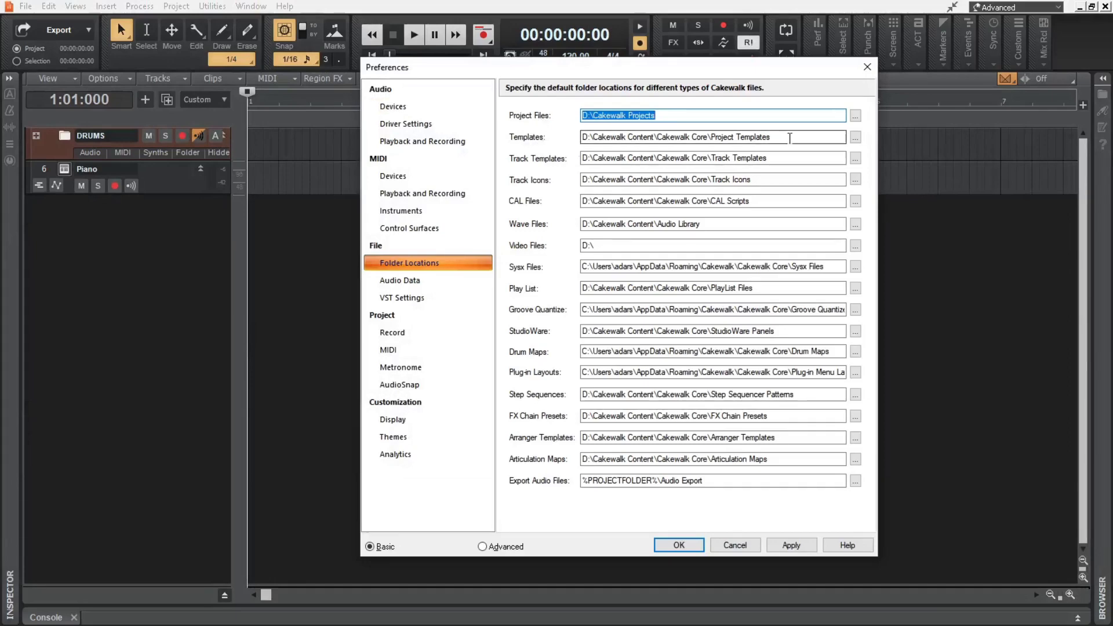
{"action": "left_click_drag", "start_coordinate": [790, 138], "coordinate": [544, 138]}
{"action": "key", "text": "ctrl+c"}
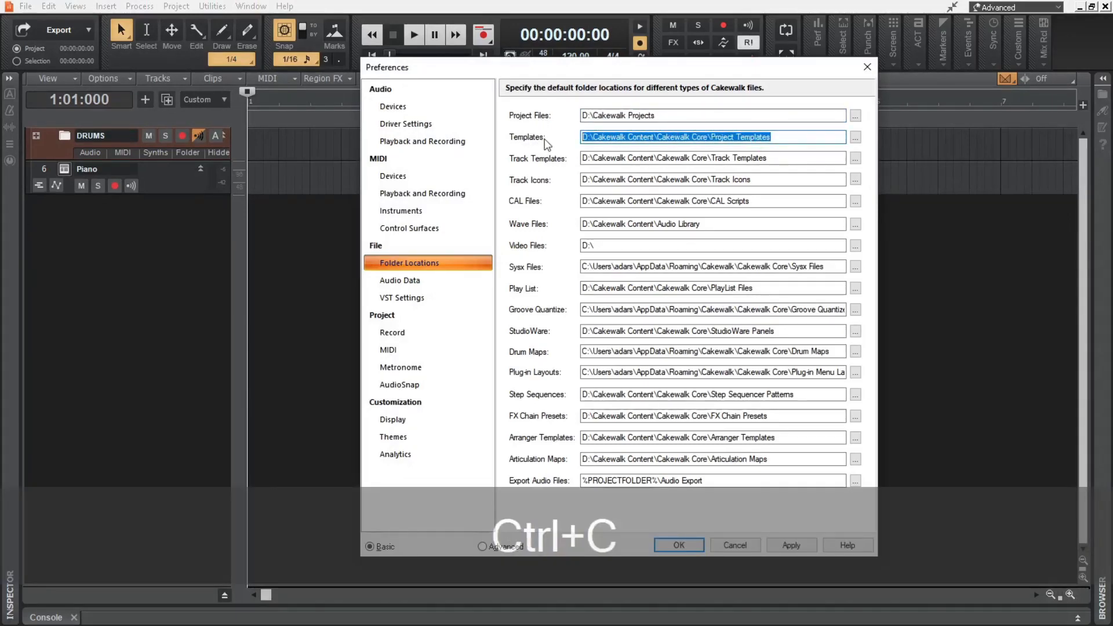
{"action": "left_click", "coordinate": [681, 544]}
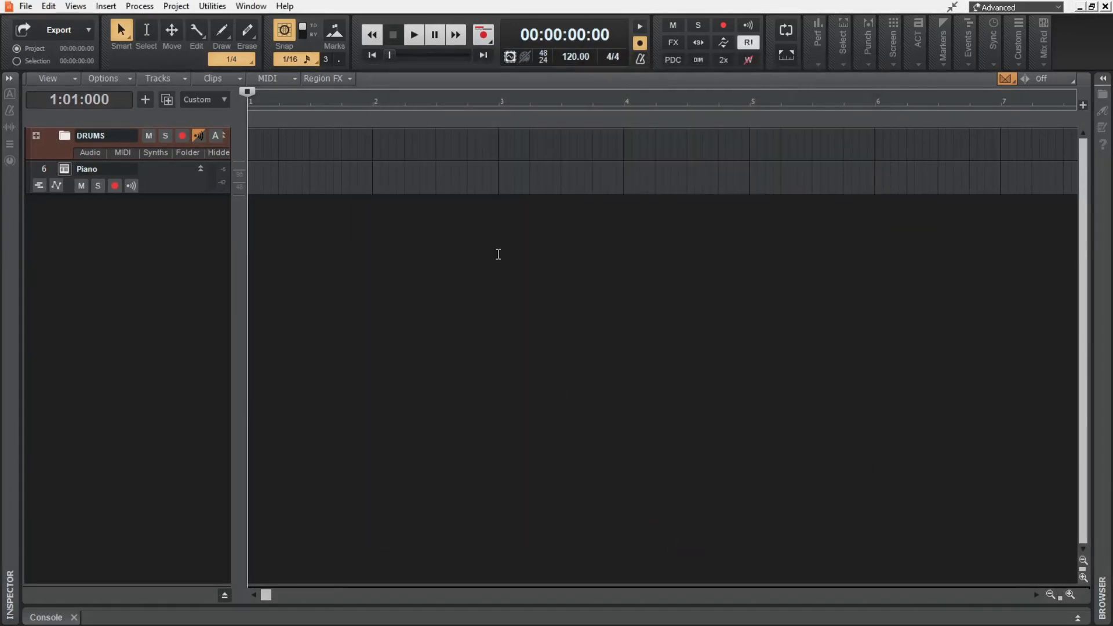
Step: Switch to File Explorer and open the Project Templates folder using the copied path
{"action": "key", "text": "super+e"}
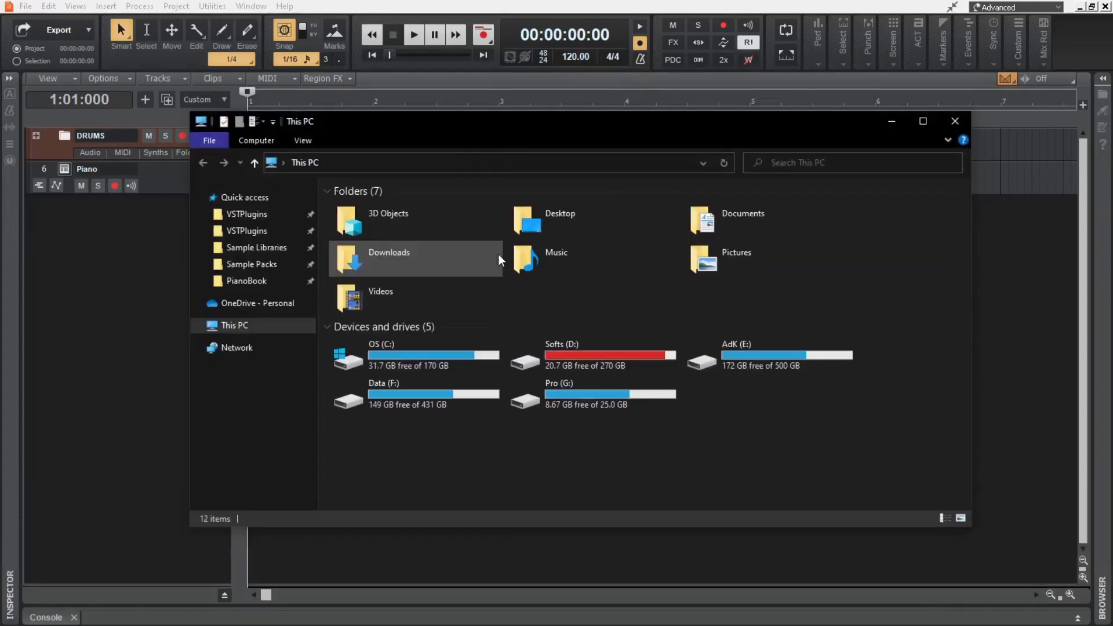
{"action": "left_click", "coordinate": [429, 163]}
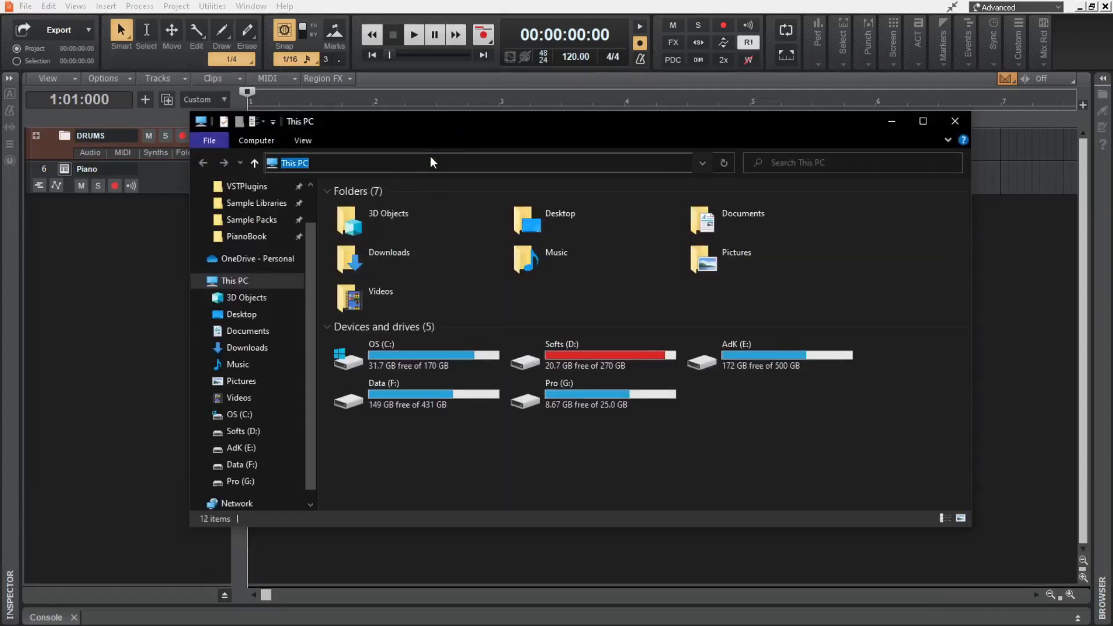
{"action": "key", "text": "ctrl+v"}
{"action": "key", "text": "Return"}
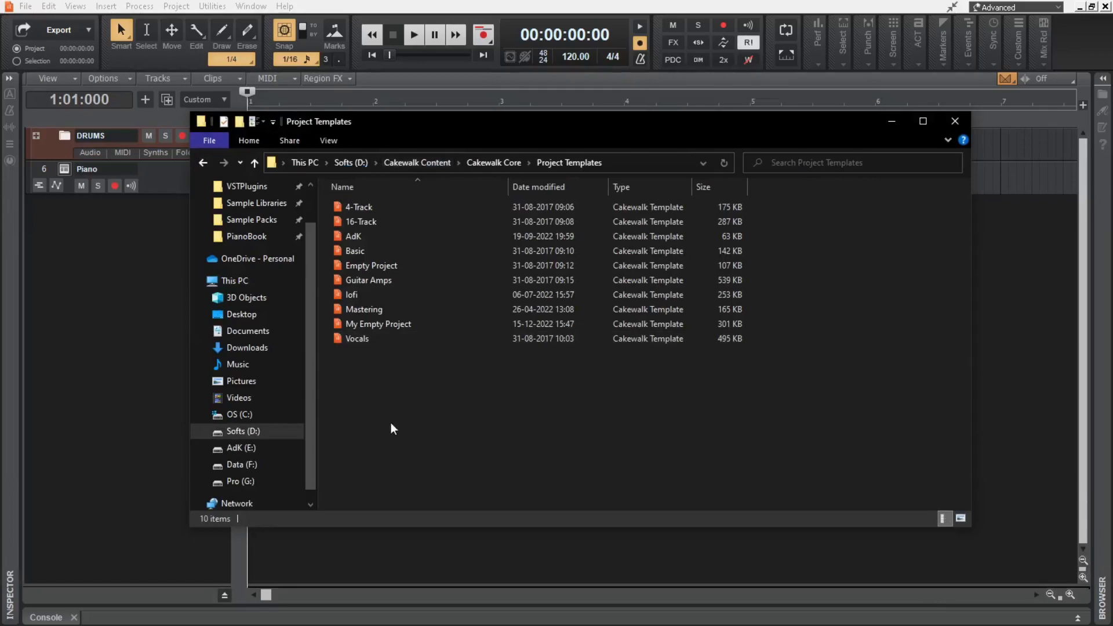
Step: Create a folder named Backup inside the Project Templates folder
{"action": "left_click_drag", "start_coordinate": [405, 423], "coordinate": [524, 389]}
{"action": "key", "text": "ctrl+shift+n"}
{"action": "type", "text": "Backup"}
{"action": "key", "text": "Return"}
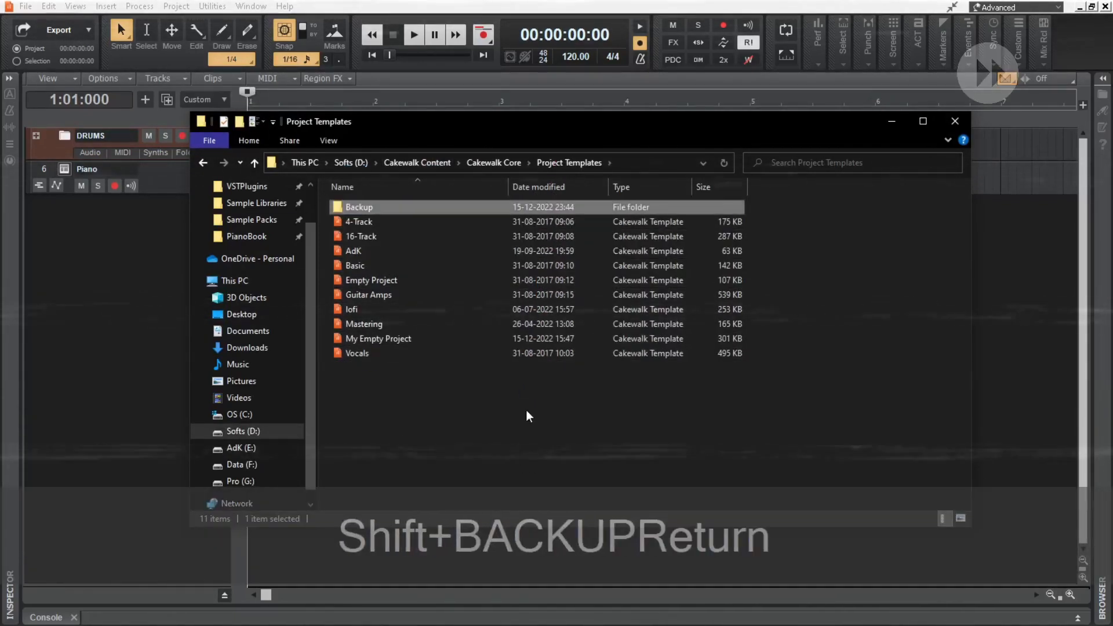
Step: Move the Vocals, Guitar Amps, Empty Project, Basic, 16-Track and 4-Track templates into the Backup folder and close File Explorer
{"action": "left_click", "coordinate": [389, 353]}
{"action": "left_click", "coordinate": [385, 295], "text": "ctrl"}
{"action": "left_click", "coordinate": [382, 280], "text": "ctrl"}
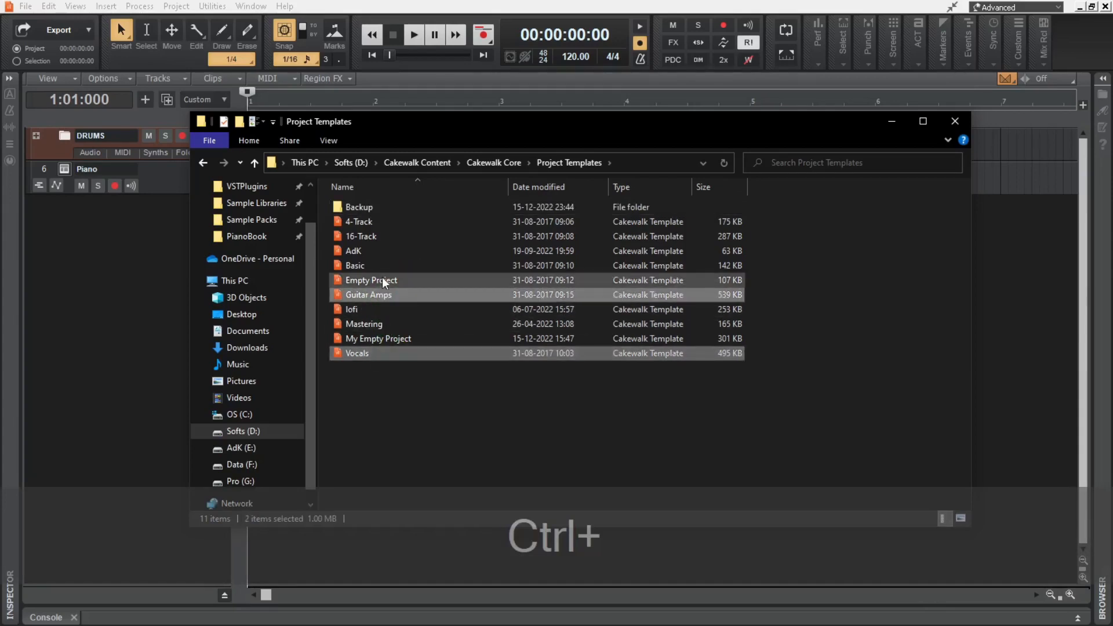
{"action": "left_click", "coordinate": [381, 266], "text": "ctrl"}
{"action": "left_click", "coordinate": [381, 236], "text": "ctrl"}
{"action": "left_click", "coordinate": [380, 222], "text": "ctrl"}
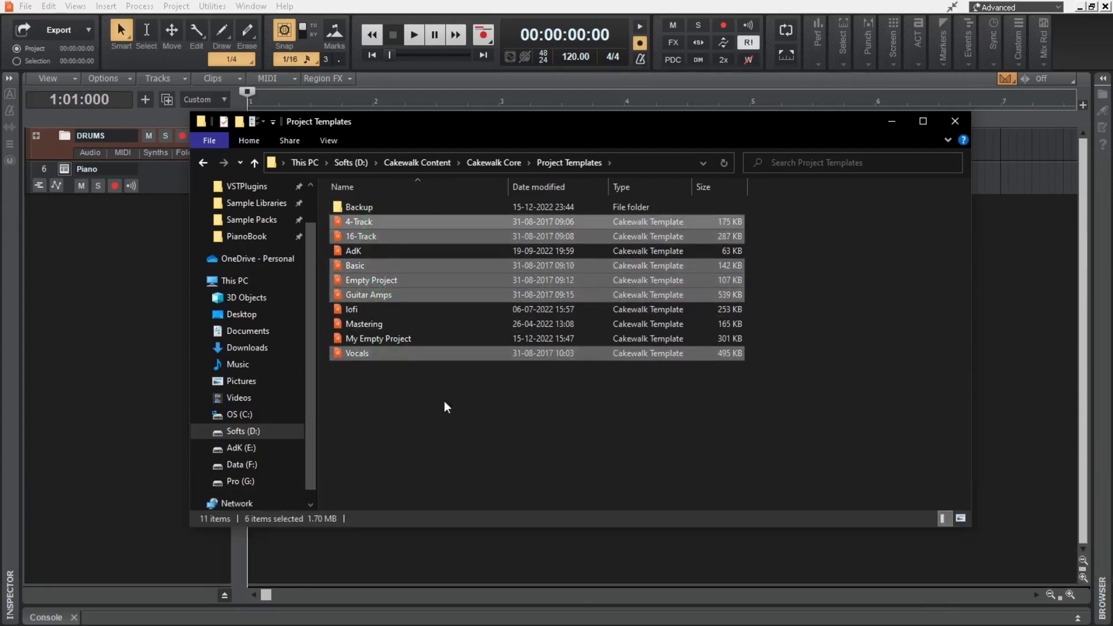
{"action": "left_click_drag", "start_coordinate": [388, 224], "coordinate": [398, 208]}
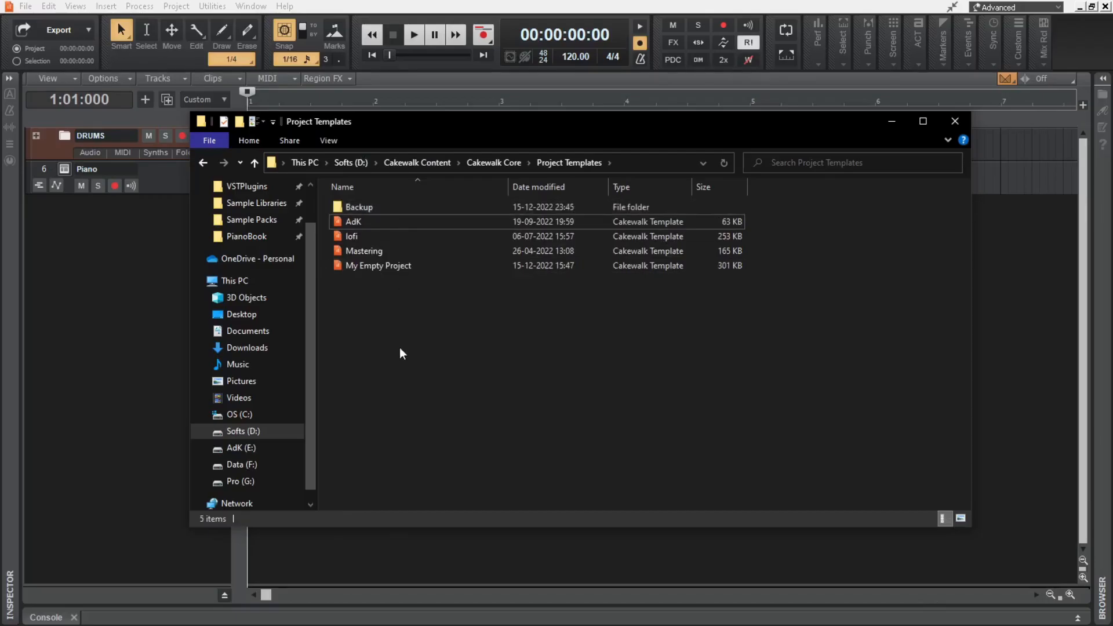
{"action": "left_click", "coordinate": [954, 123]}
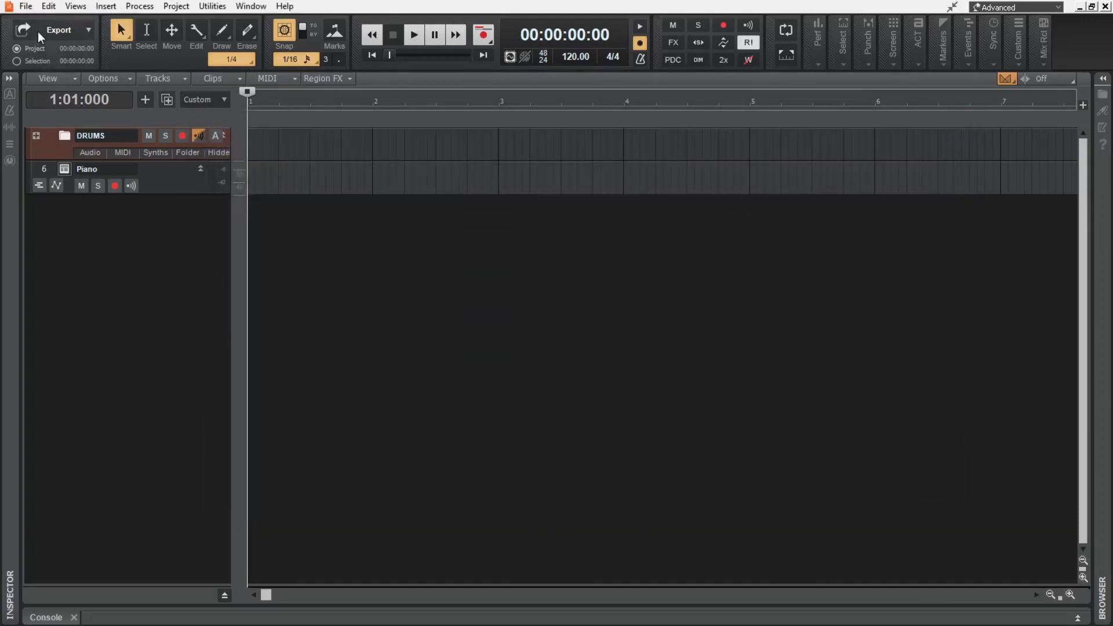
Step: Star the My Empty Project template among the new project templates on Cakewalk's start screen
{"action": "left_click", "coordinate": [25, 7]}
{"action": "left_click", "coordinate": [51, 76]}
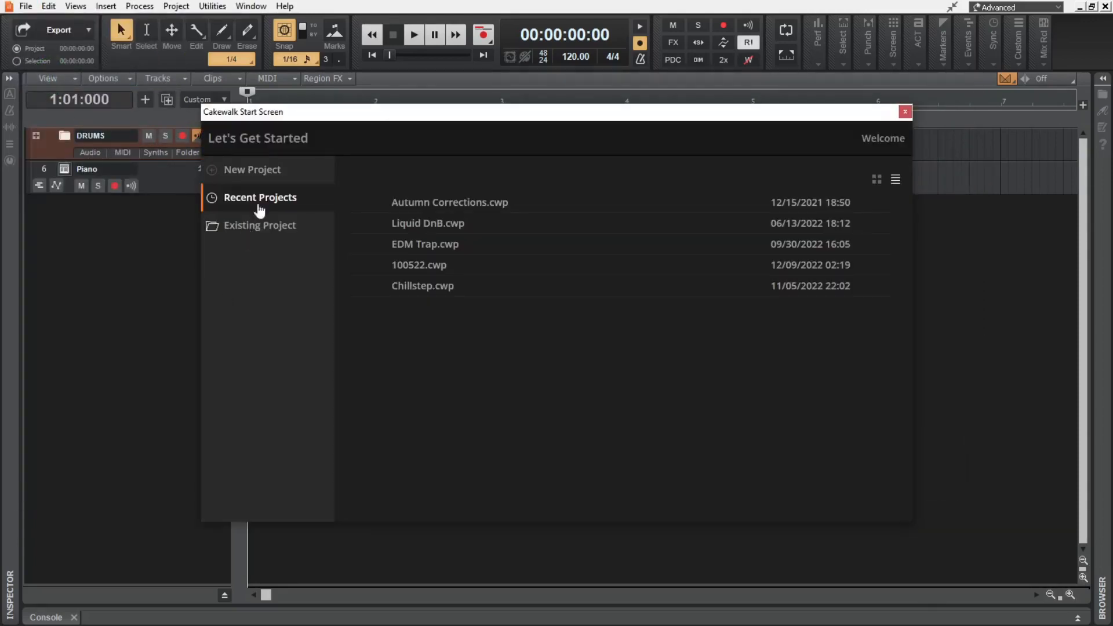
{"action": "left_click", "coordinate": [273, 173]}
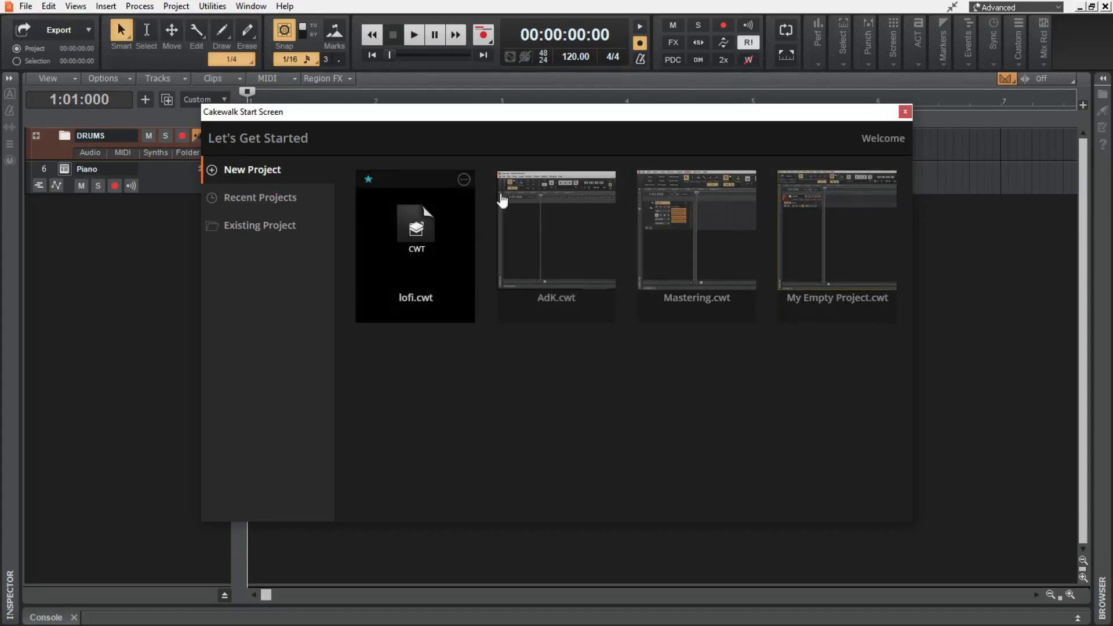
{"action": "left_click", "coordinate": [790, 179]}
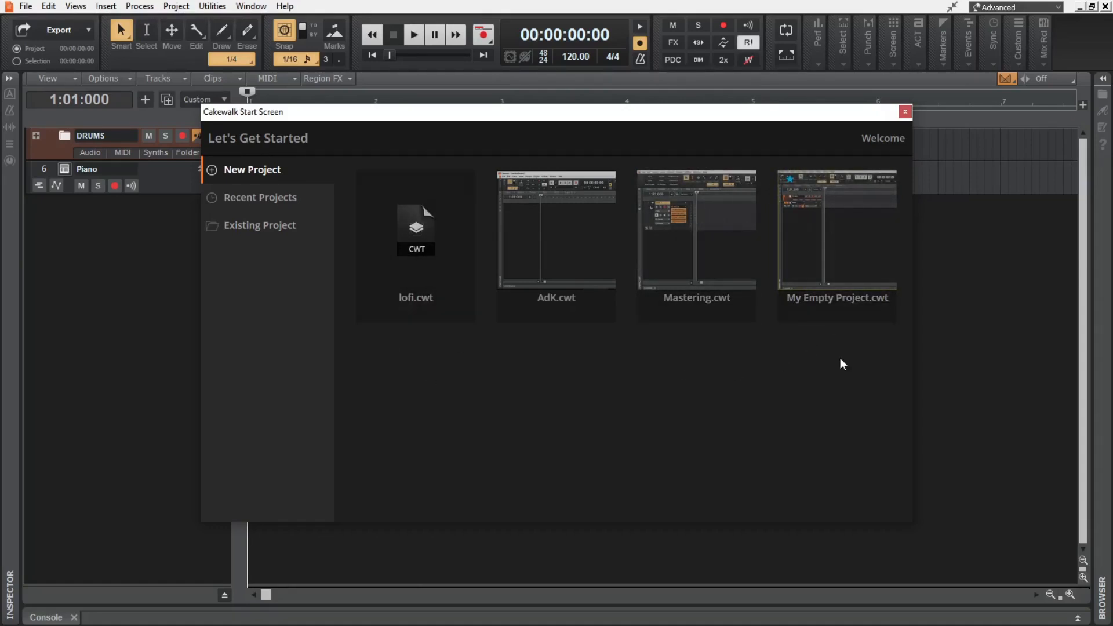